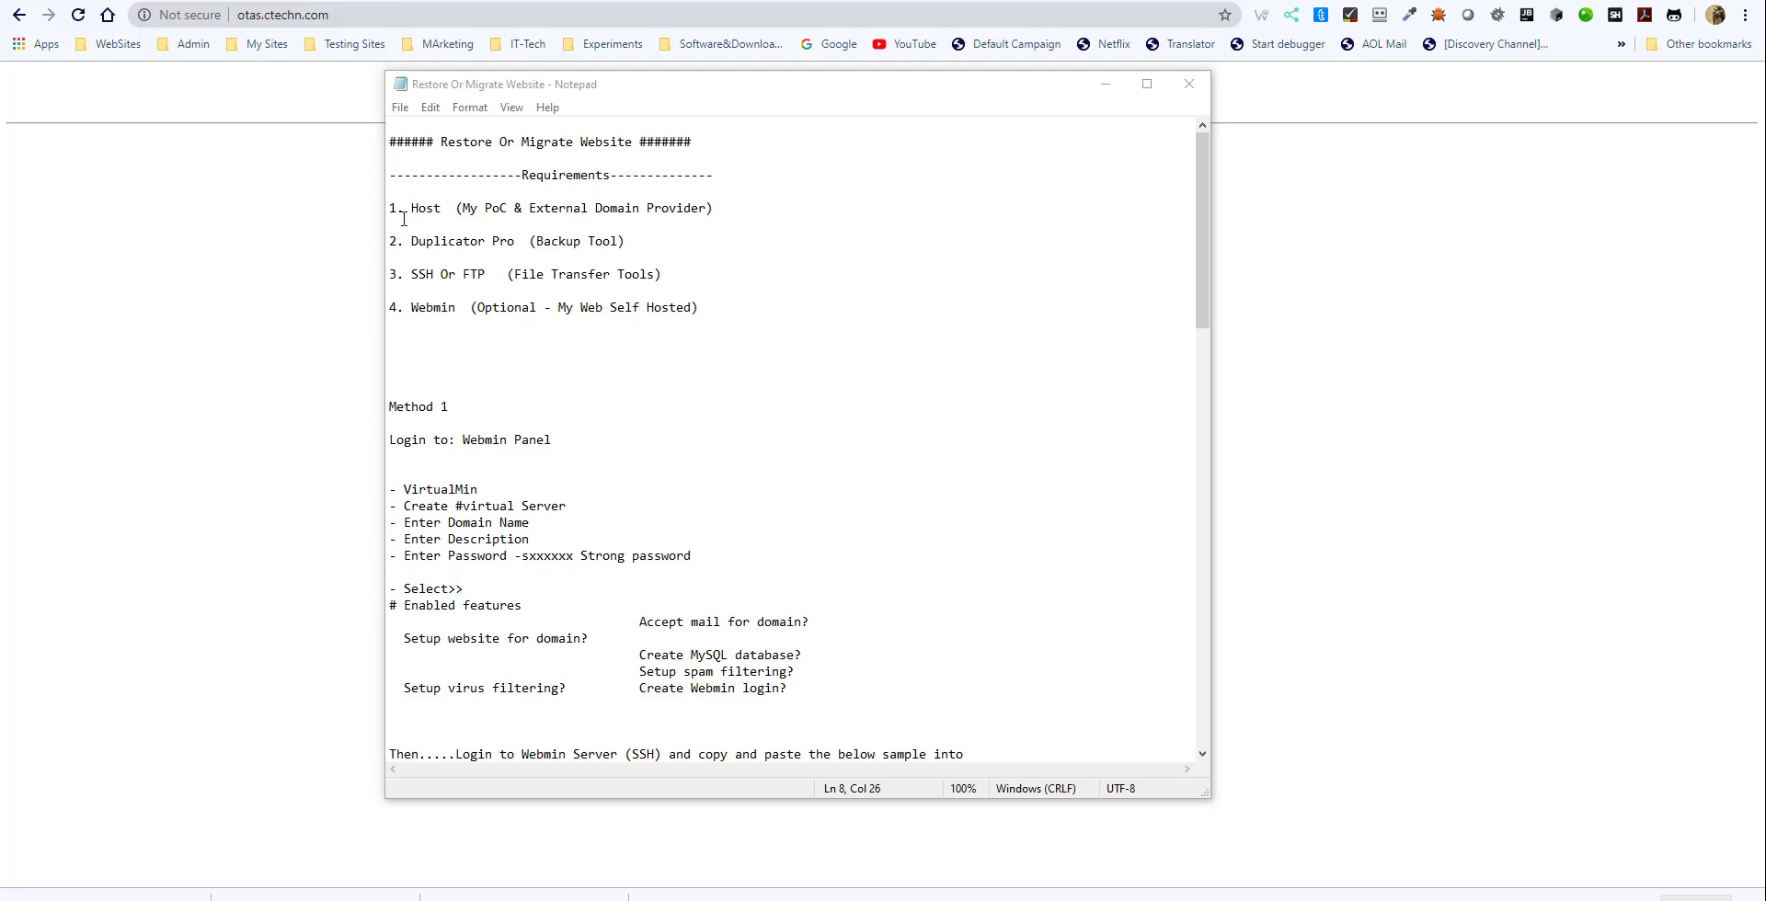
- Review the requirements list in the notes: host, Duplicator Pro, SSH or FTP, and Webmin
drag(405, 209, 706, 208)
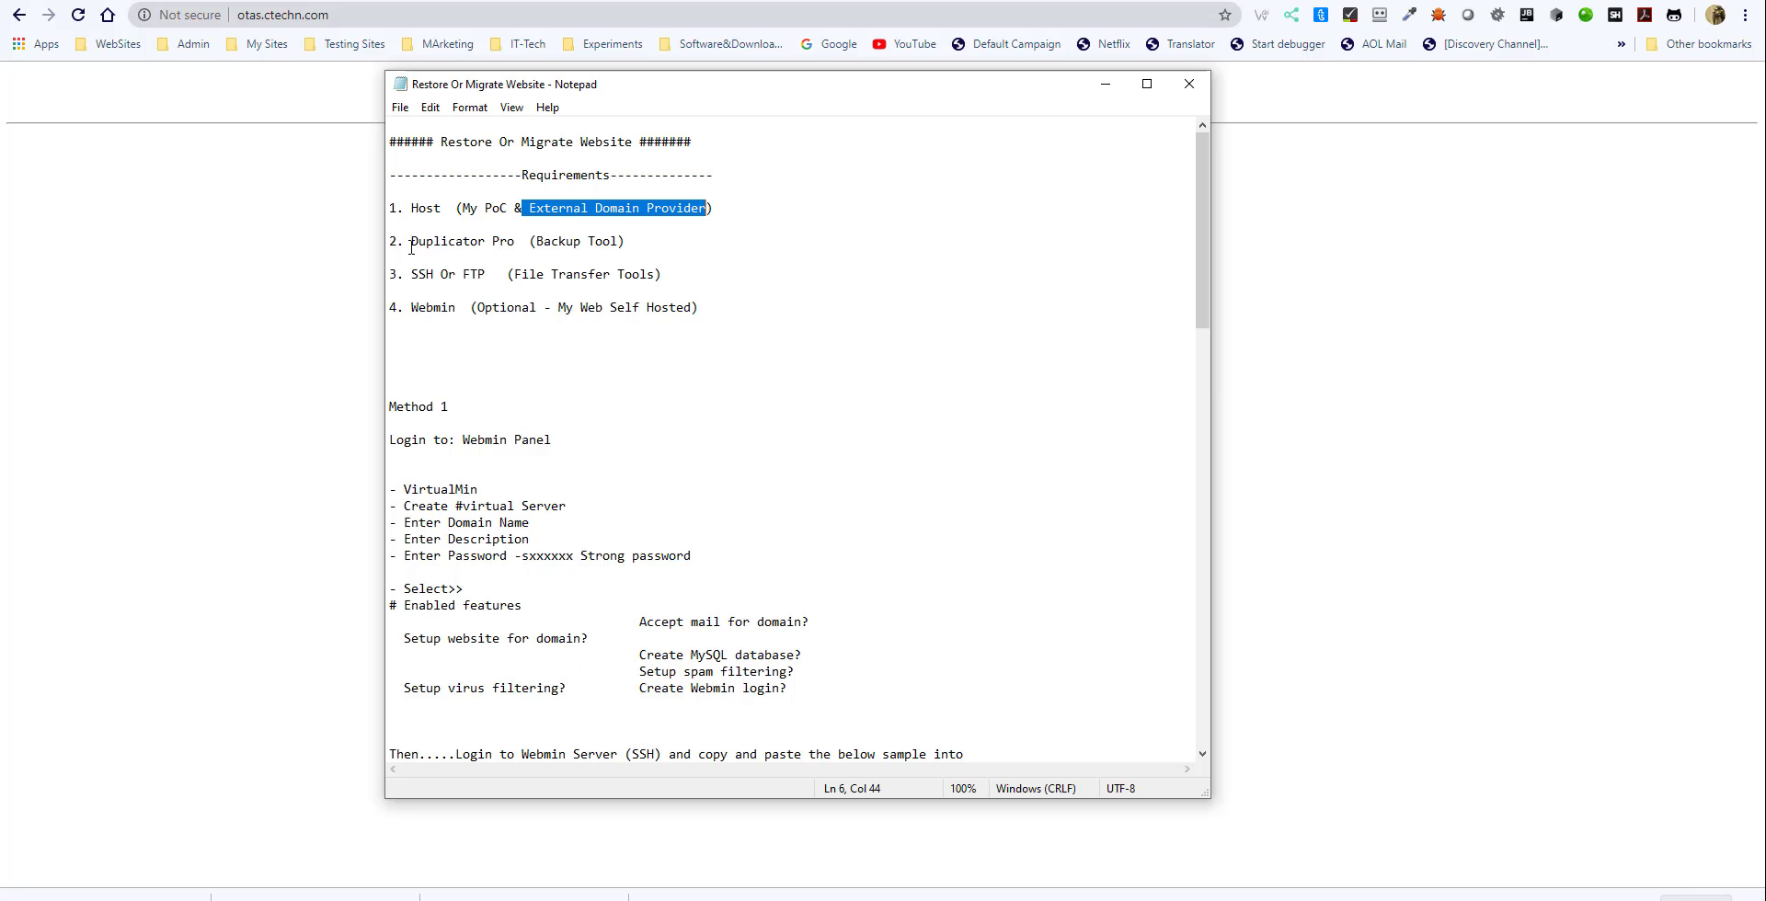
drag(411, 241, 516, 239)
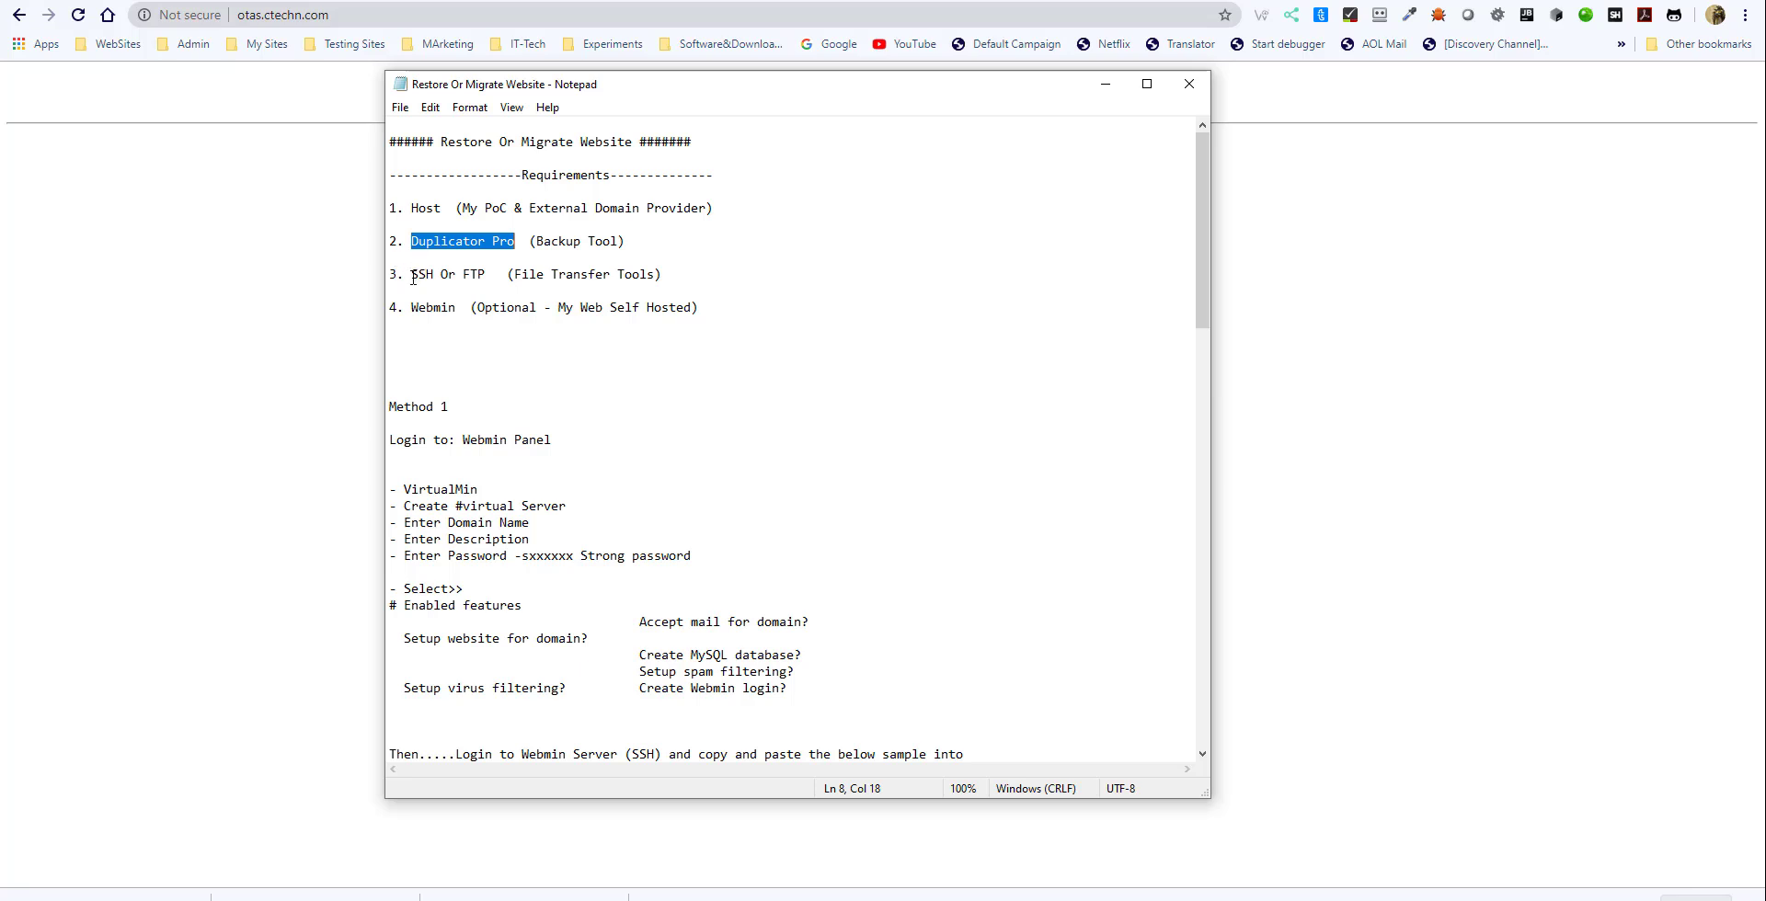
drag(411, 274, 486, 276)
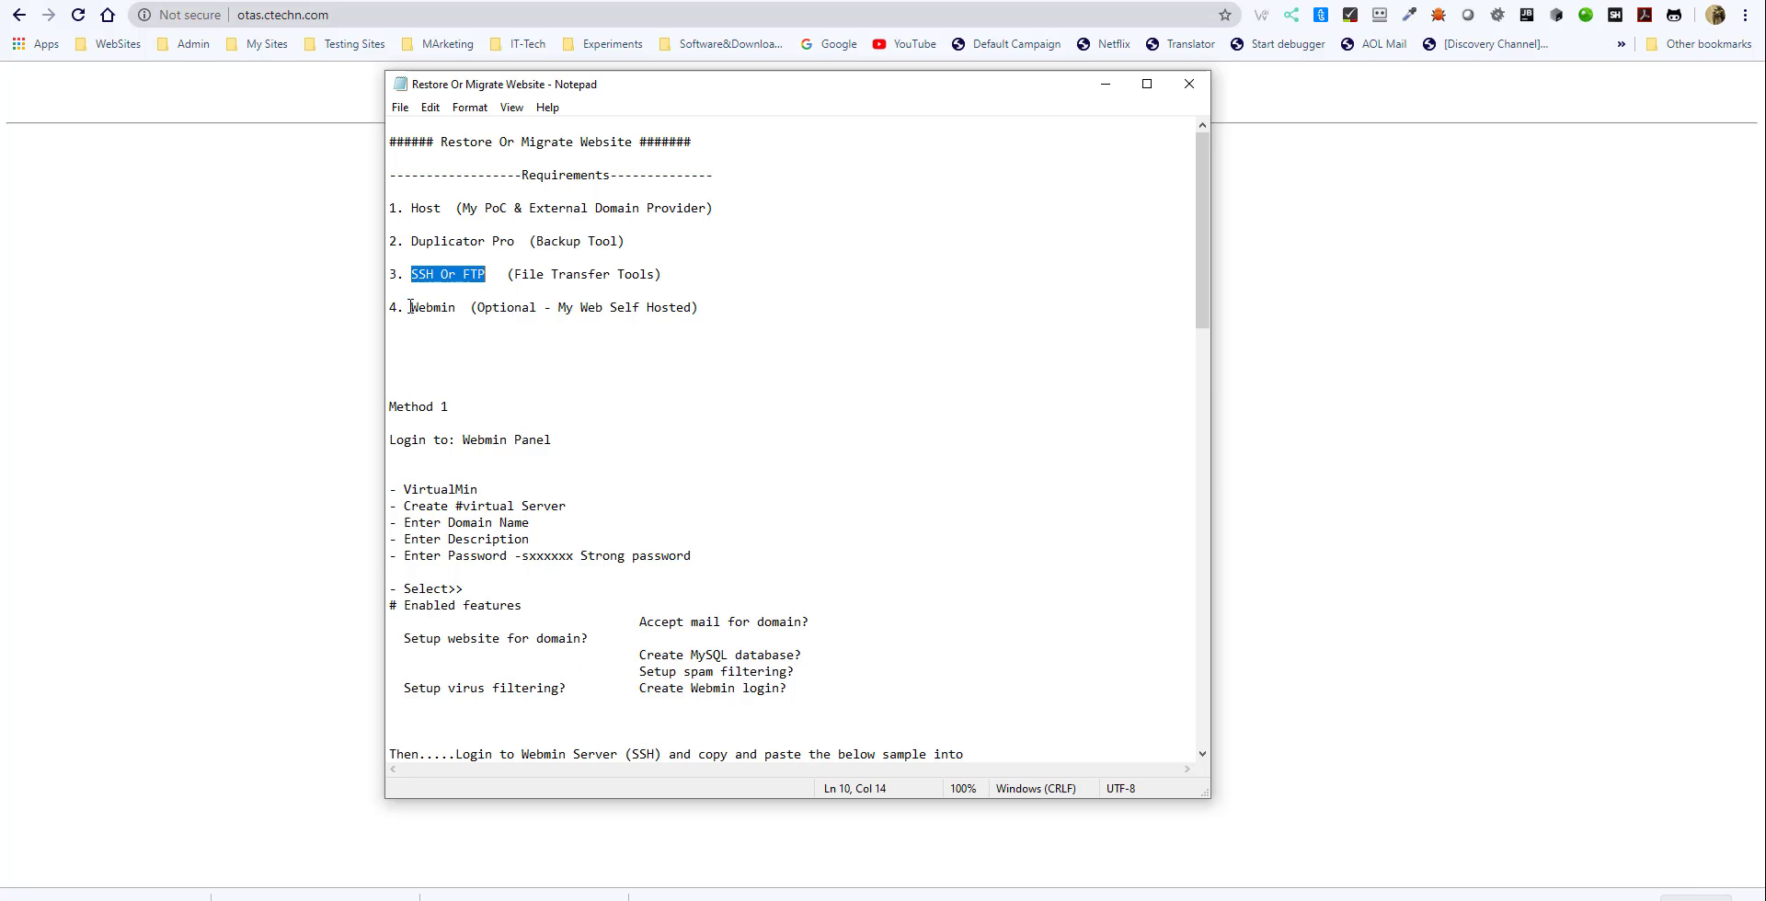
drag(411, 310, 460, 317)
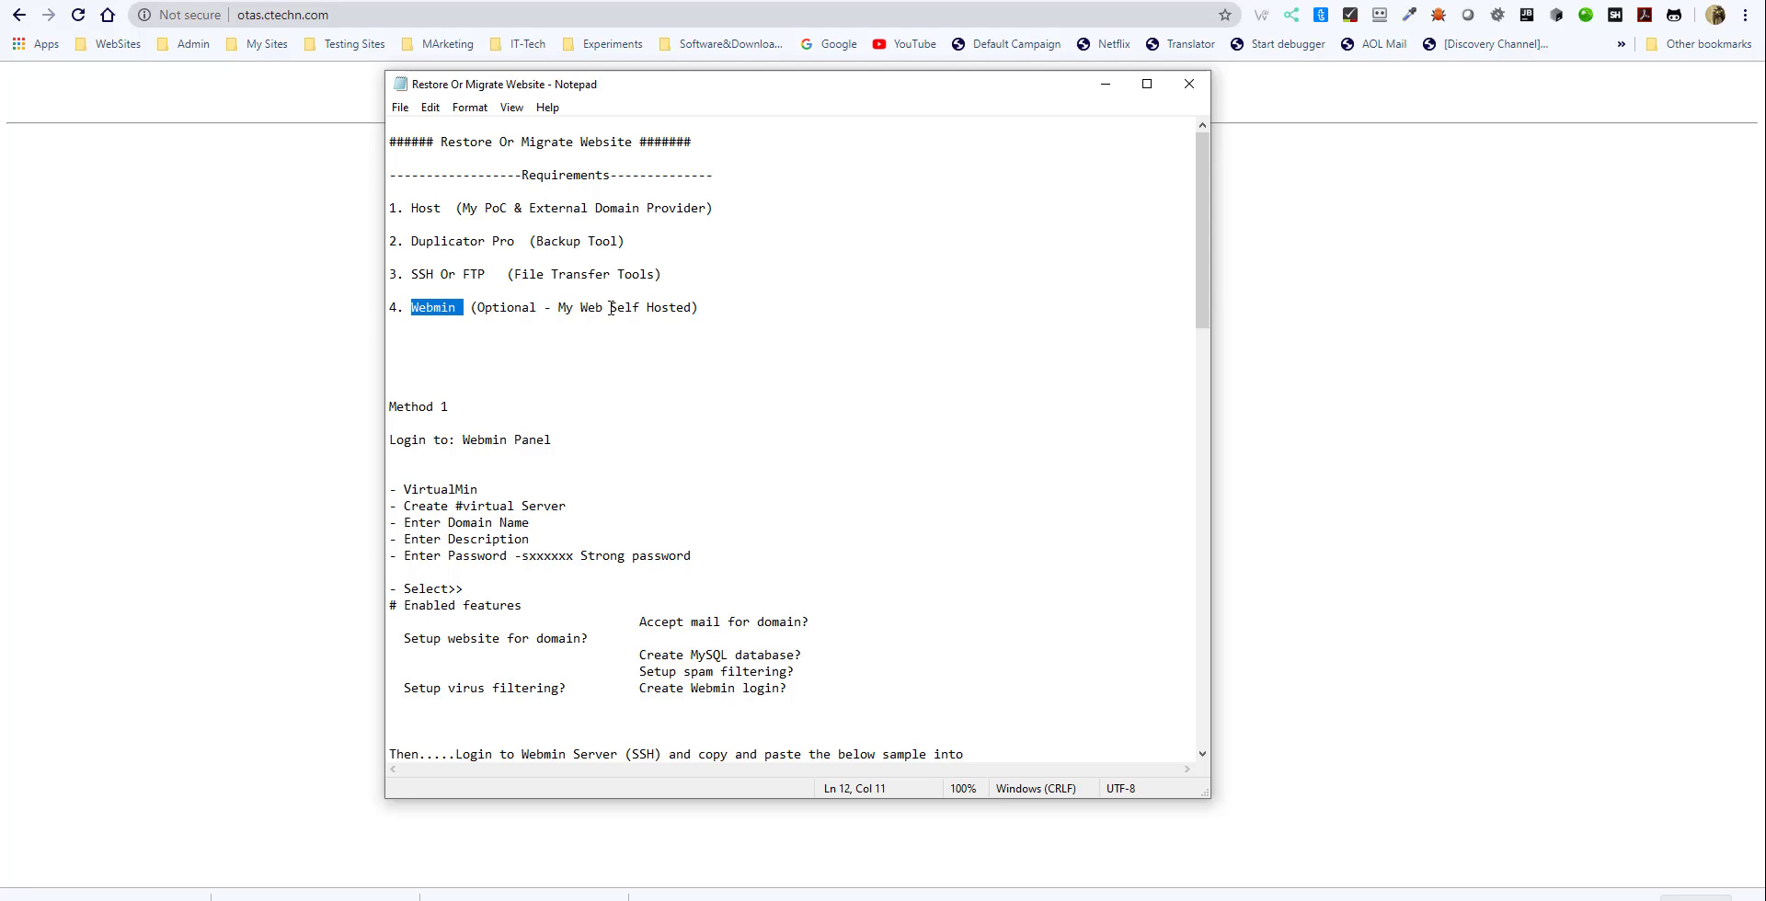
- Read the Method 1 instructions on creating a virtual server in the Webmin panel and choosing its enabled features
click(433, 407)
scroll(522, 384, down, 3)
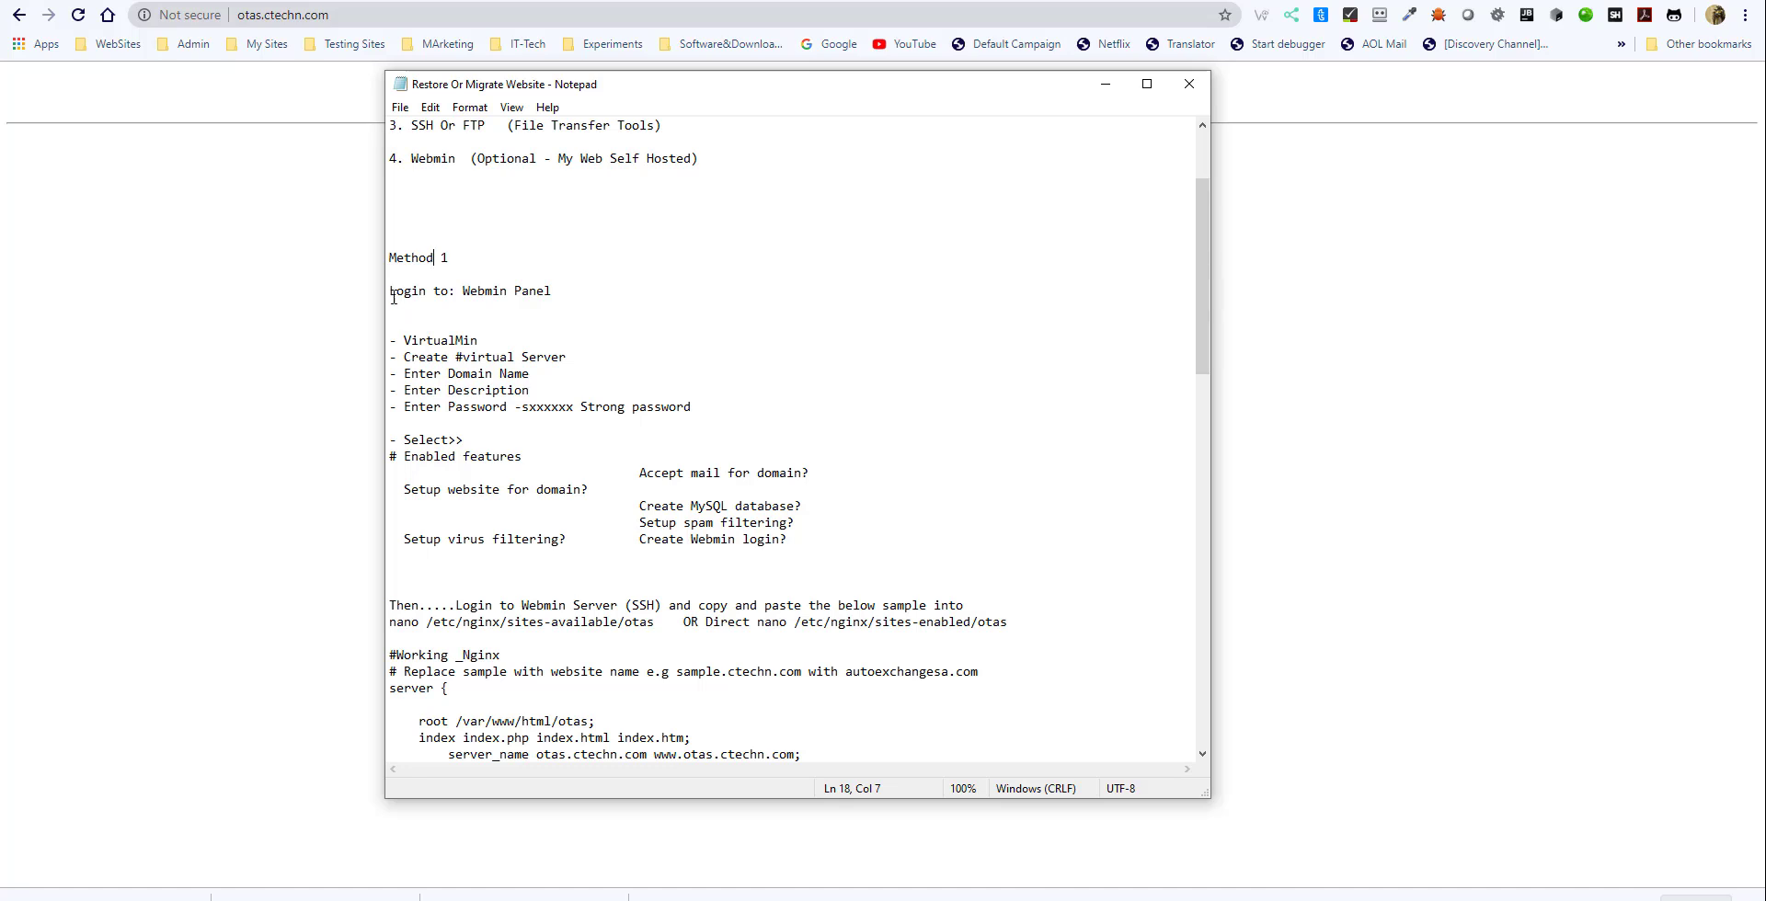
drag(462, 291, 520, 292)
drag(403, 340, 700, 405)
scroll(583, 451, down, 2)
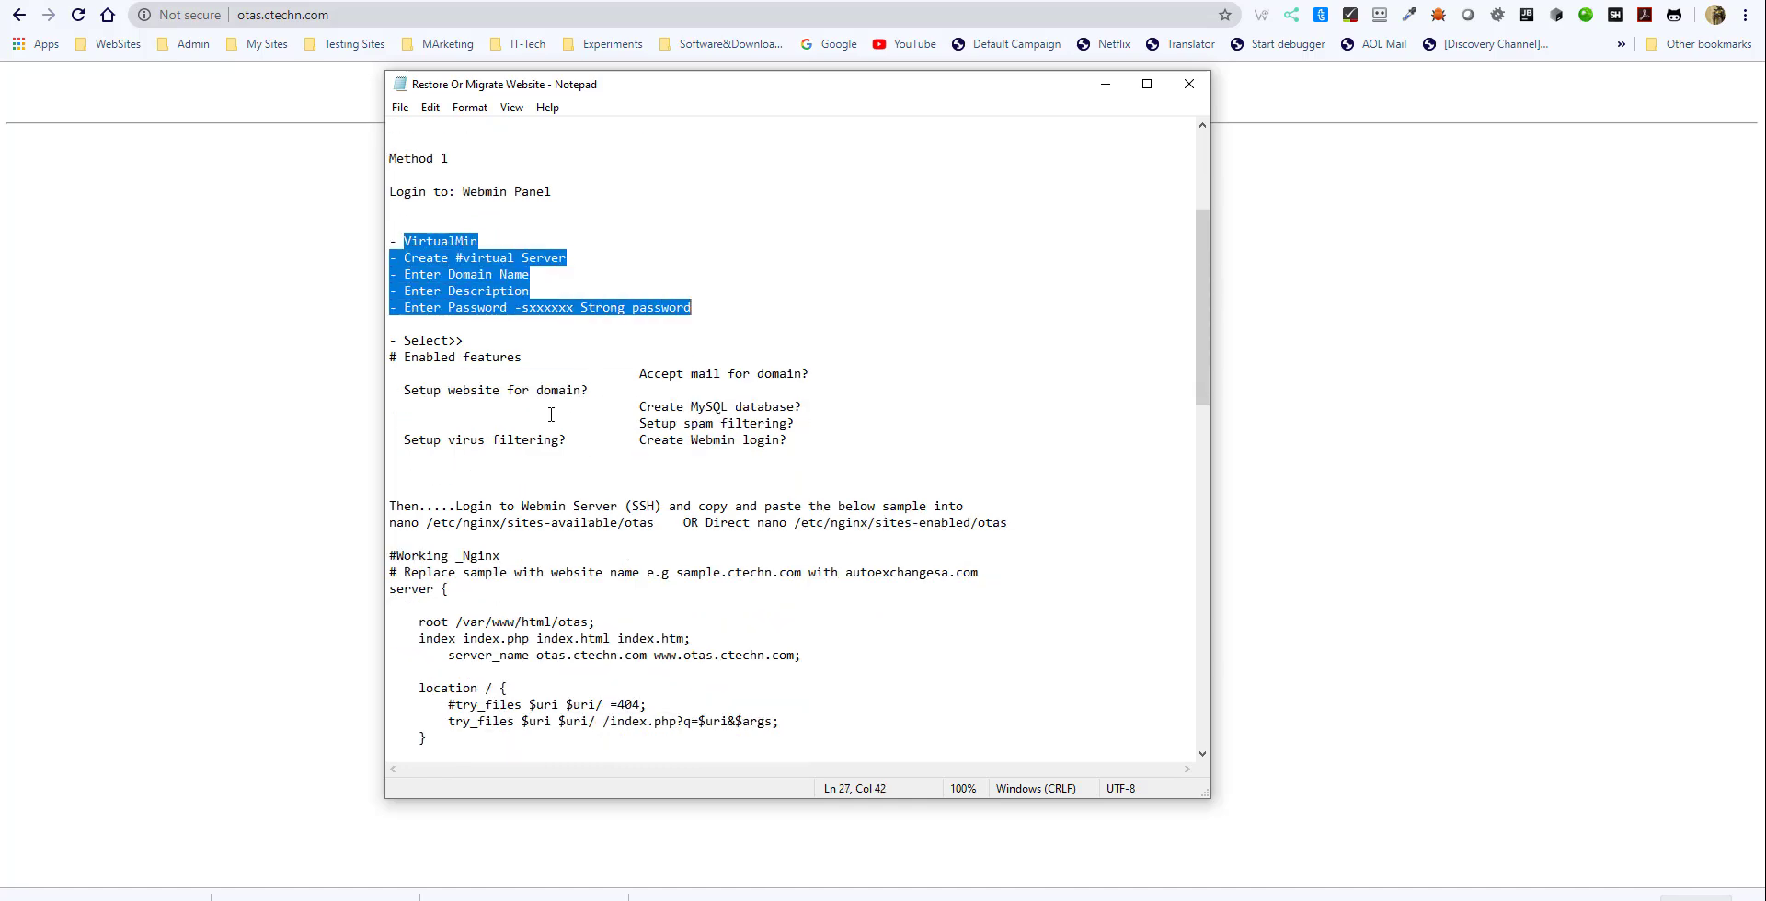
click(410, 342)
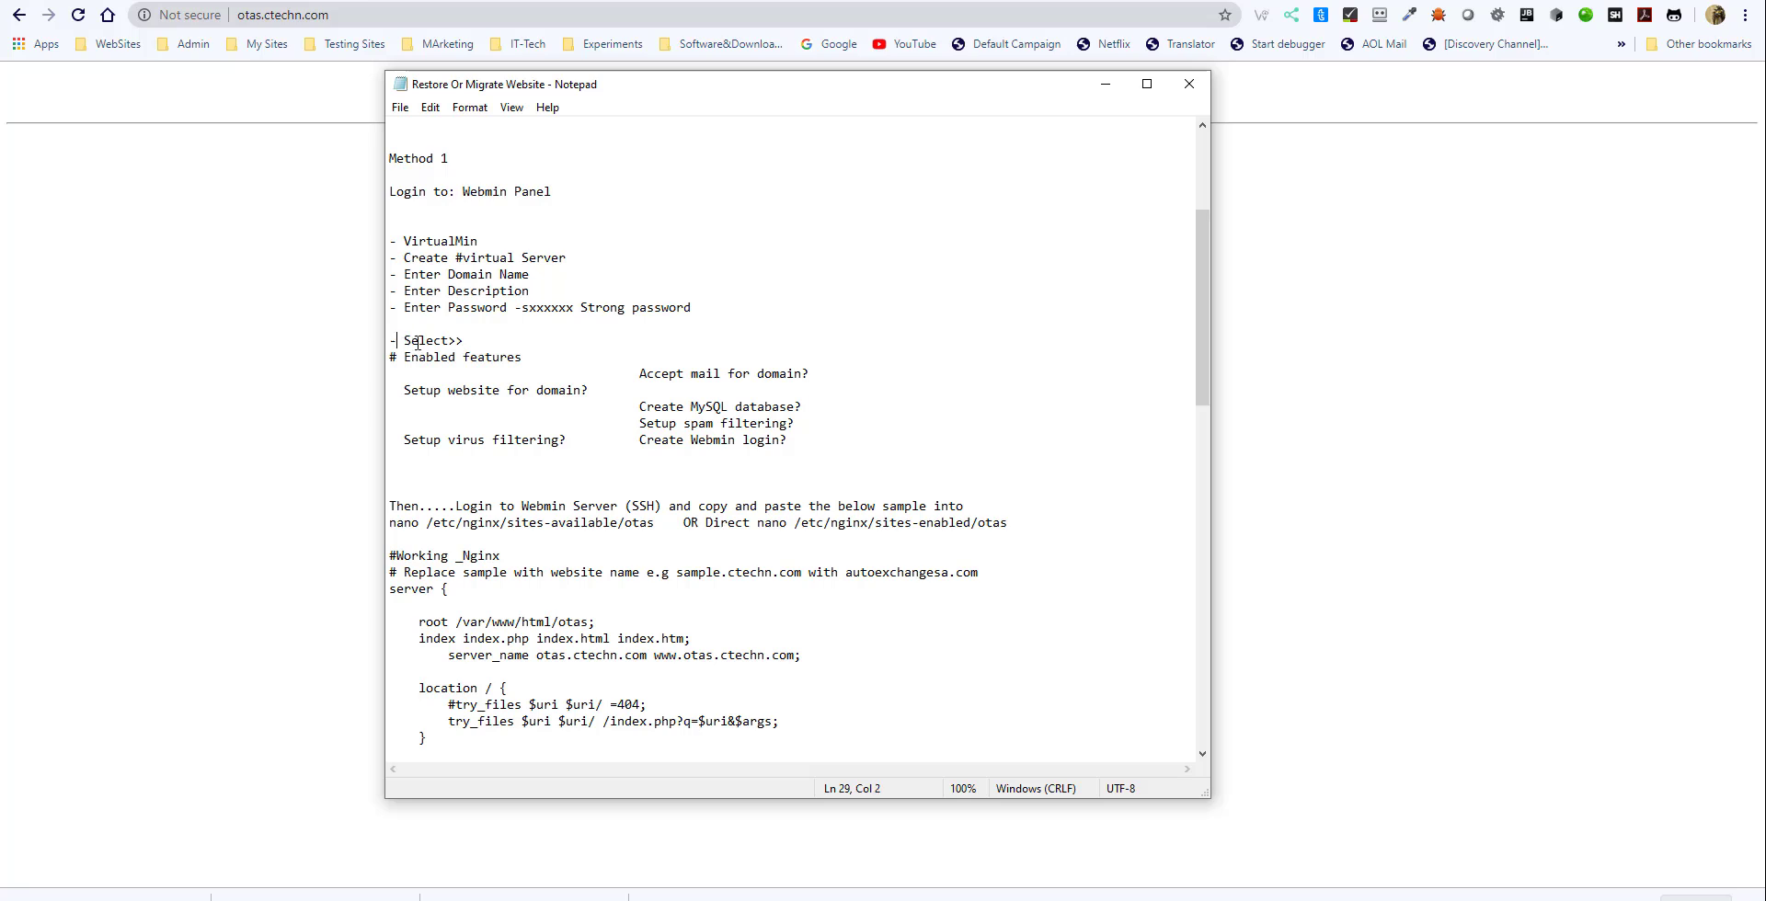
drag(396, 341, 801, 439)
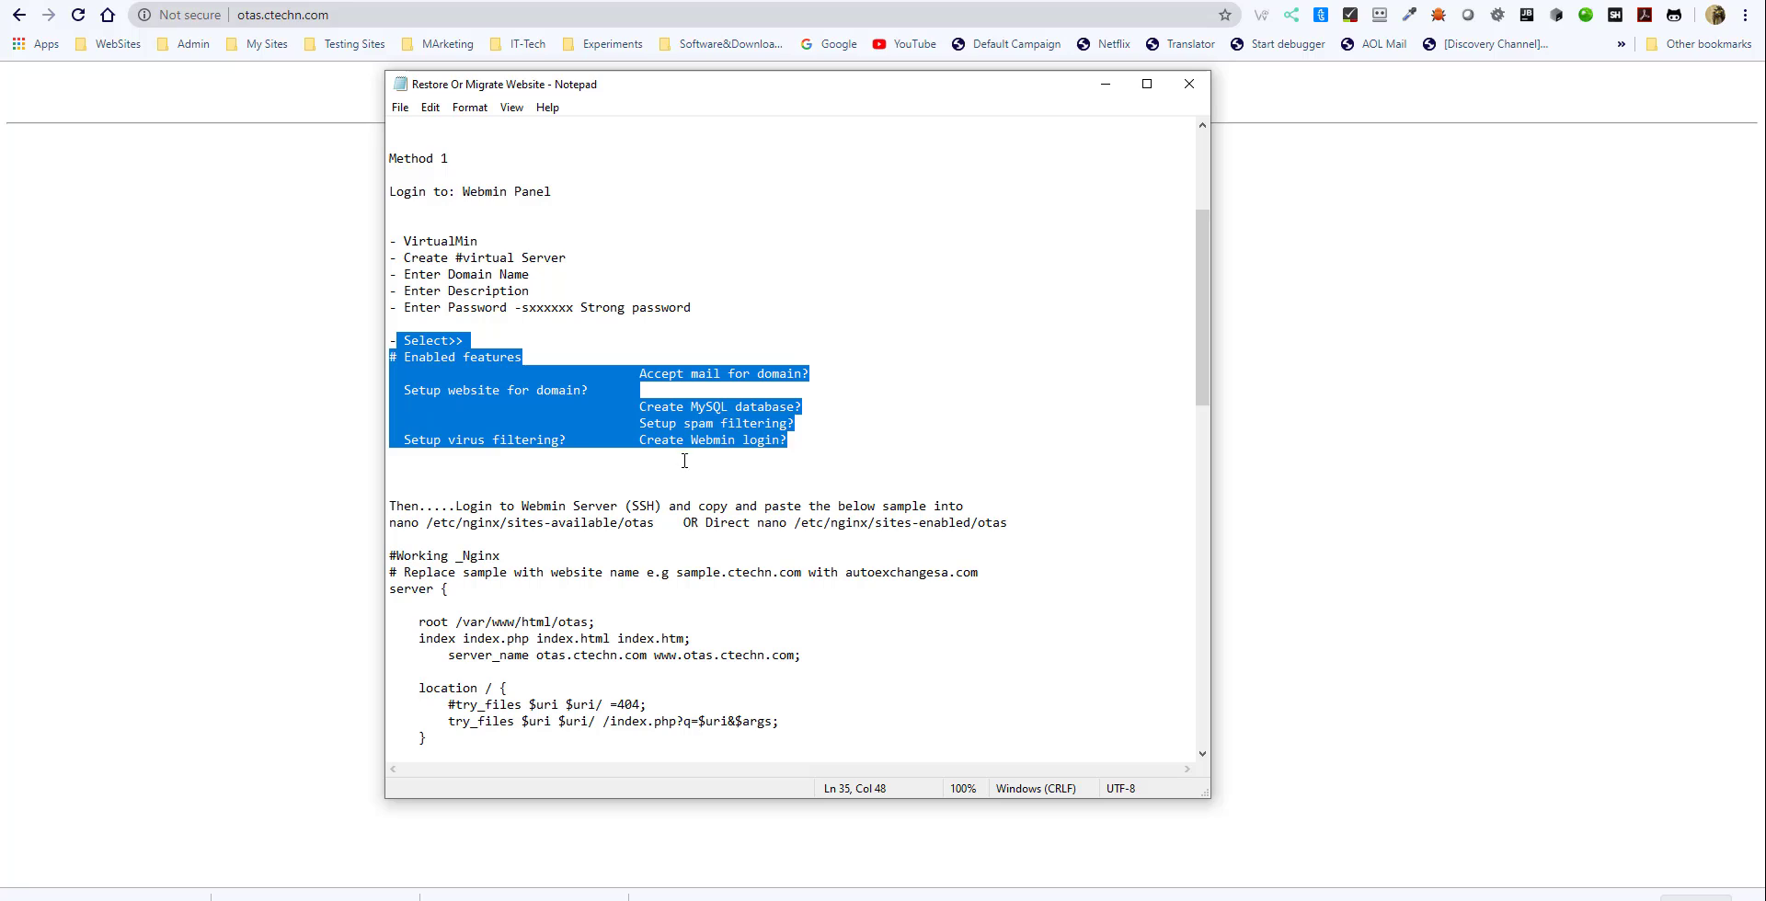
scroll(681, 469, down, 2)
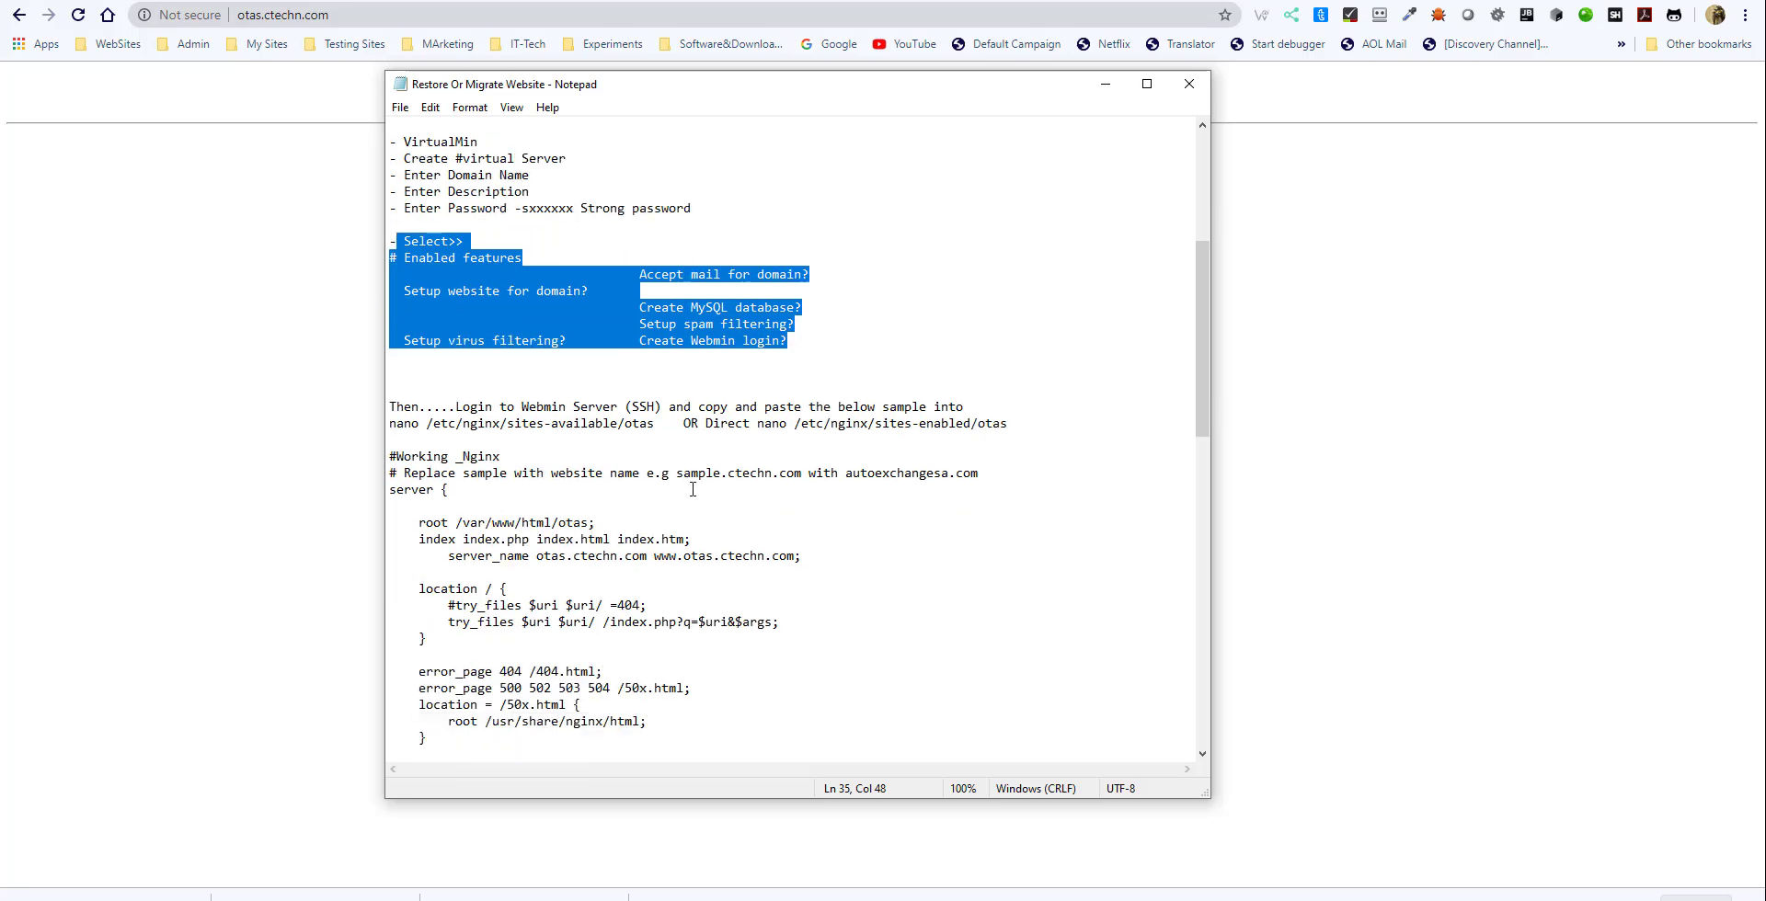
- Read the SSH login instruction and the sample nginx server block for the otas site
click(391, 406)
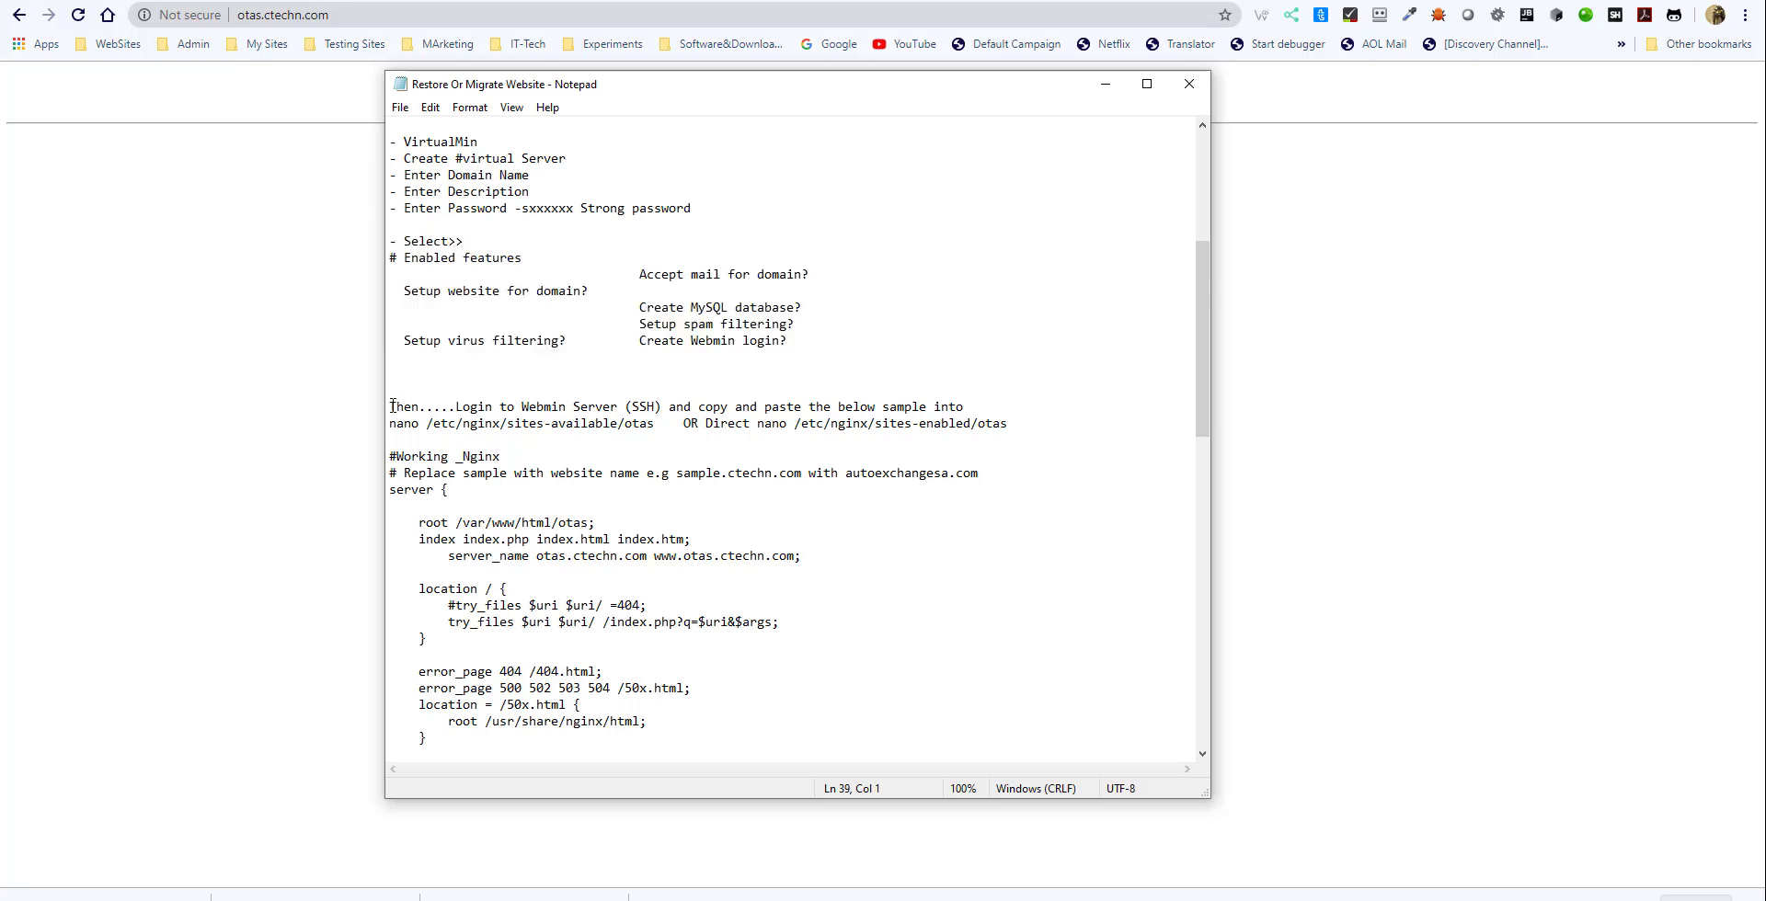
drag(392, 405, 1015, 420)
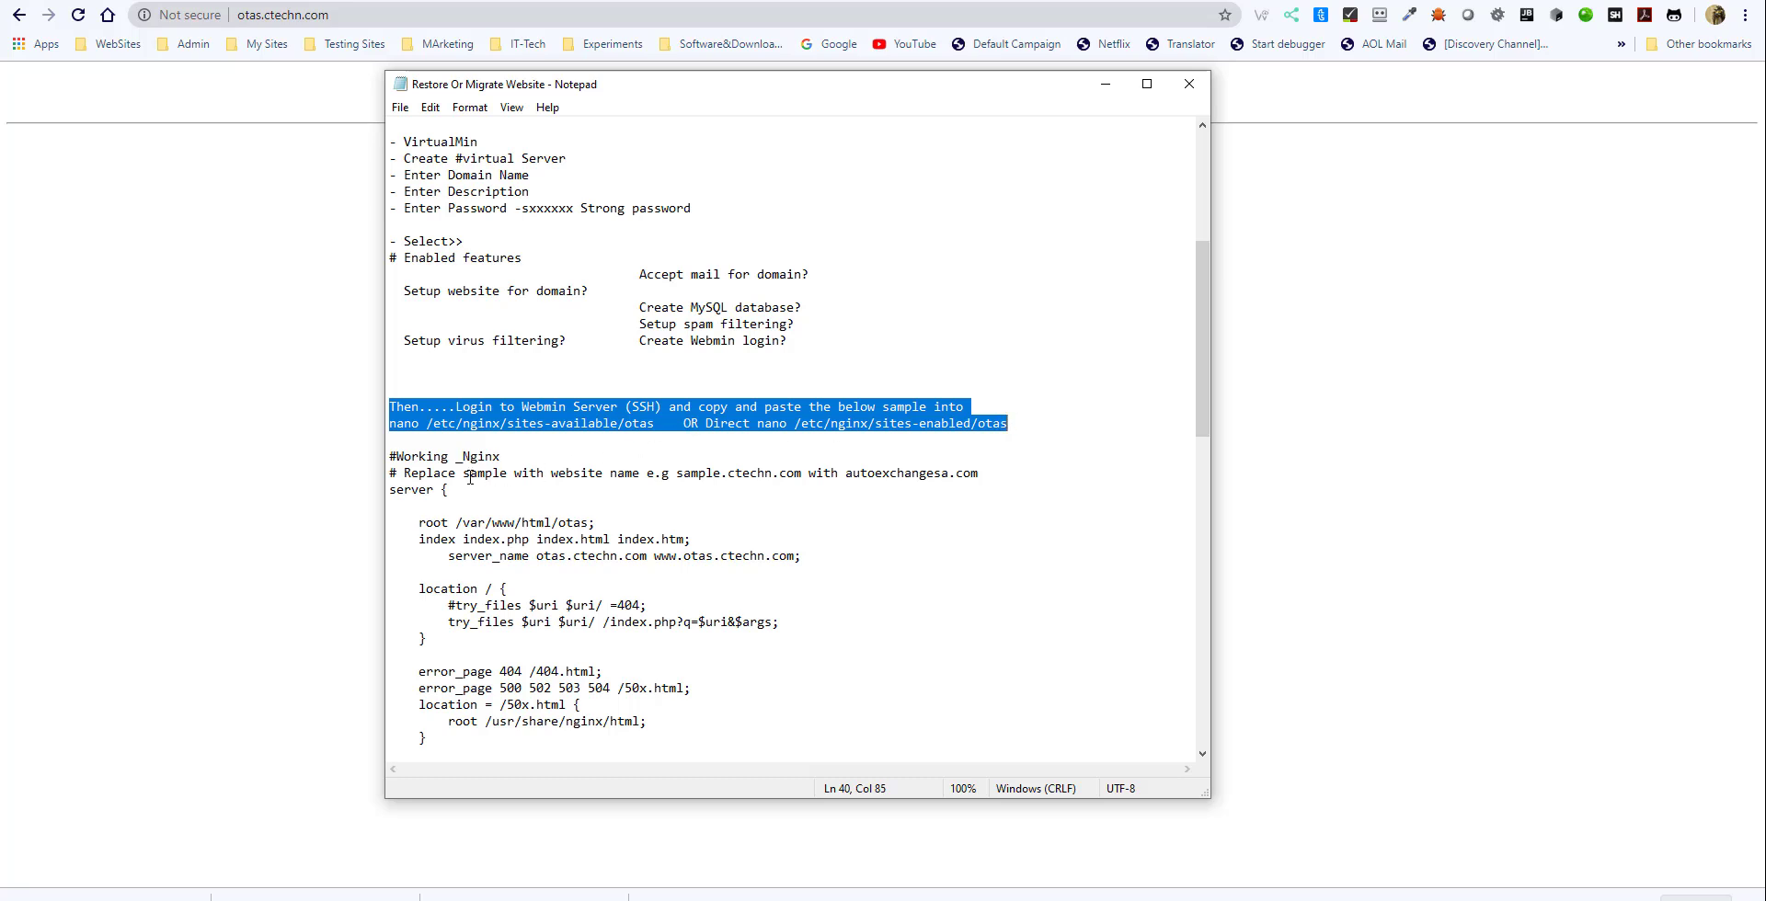
drag(390, 456, 637, 674)
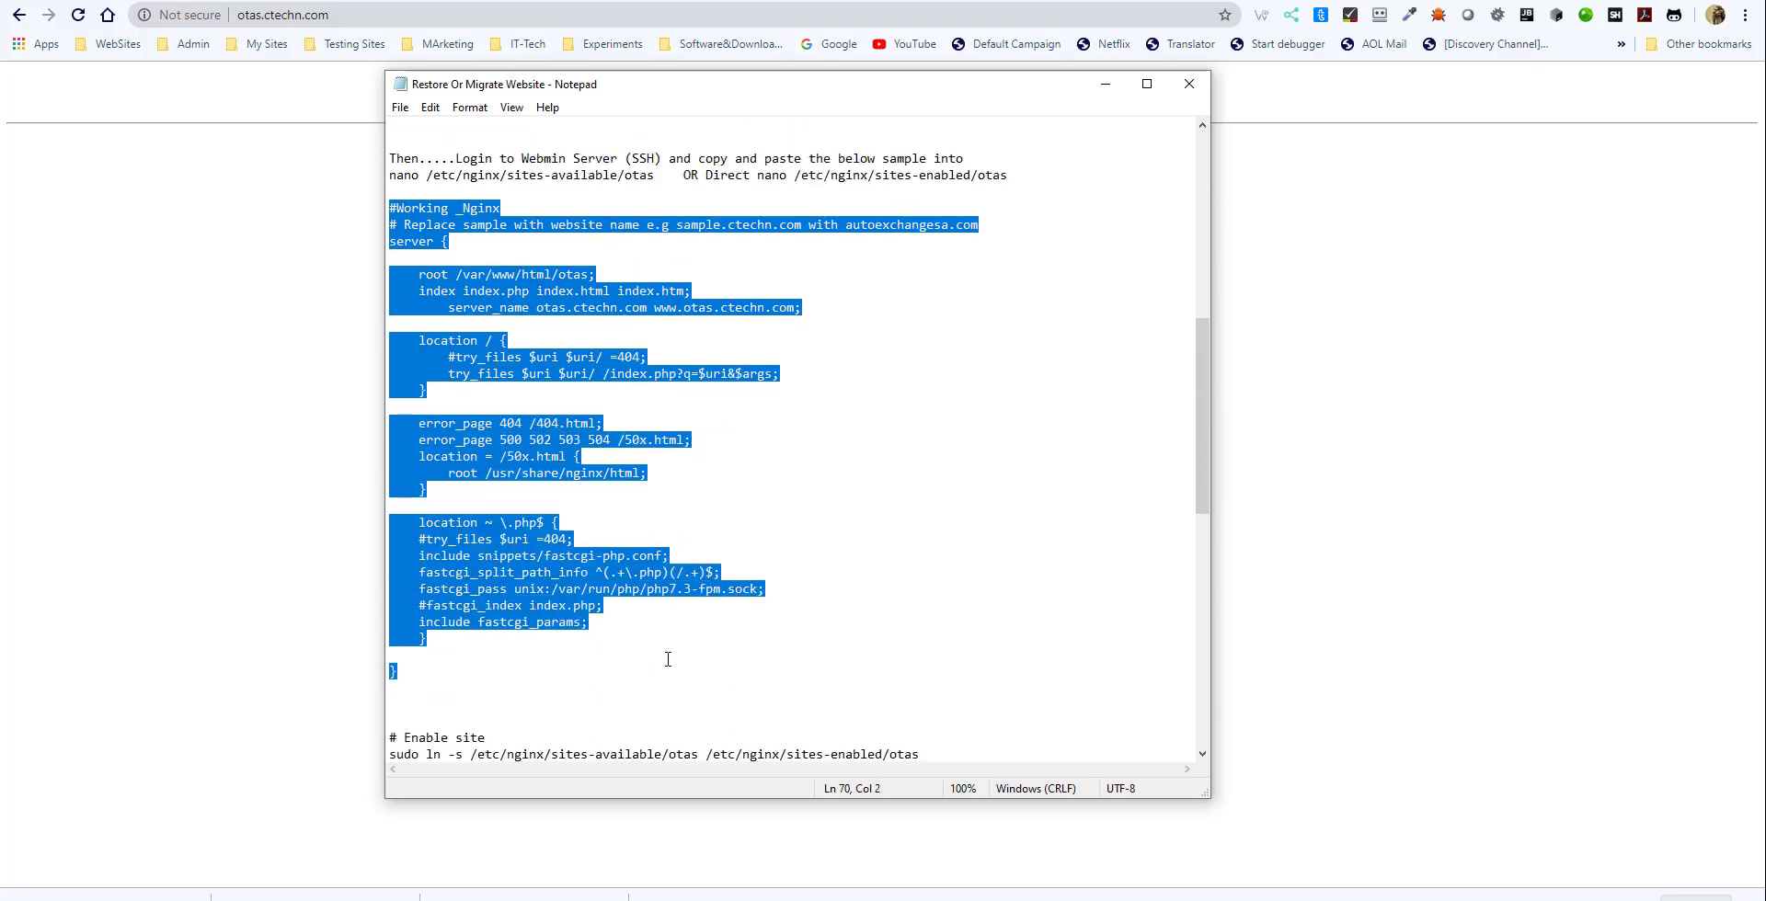
click(622, 606)
scroll(637, 605, down, 5)
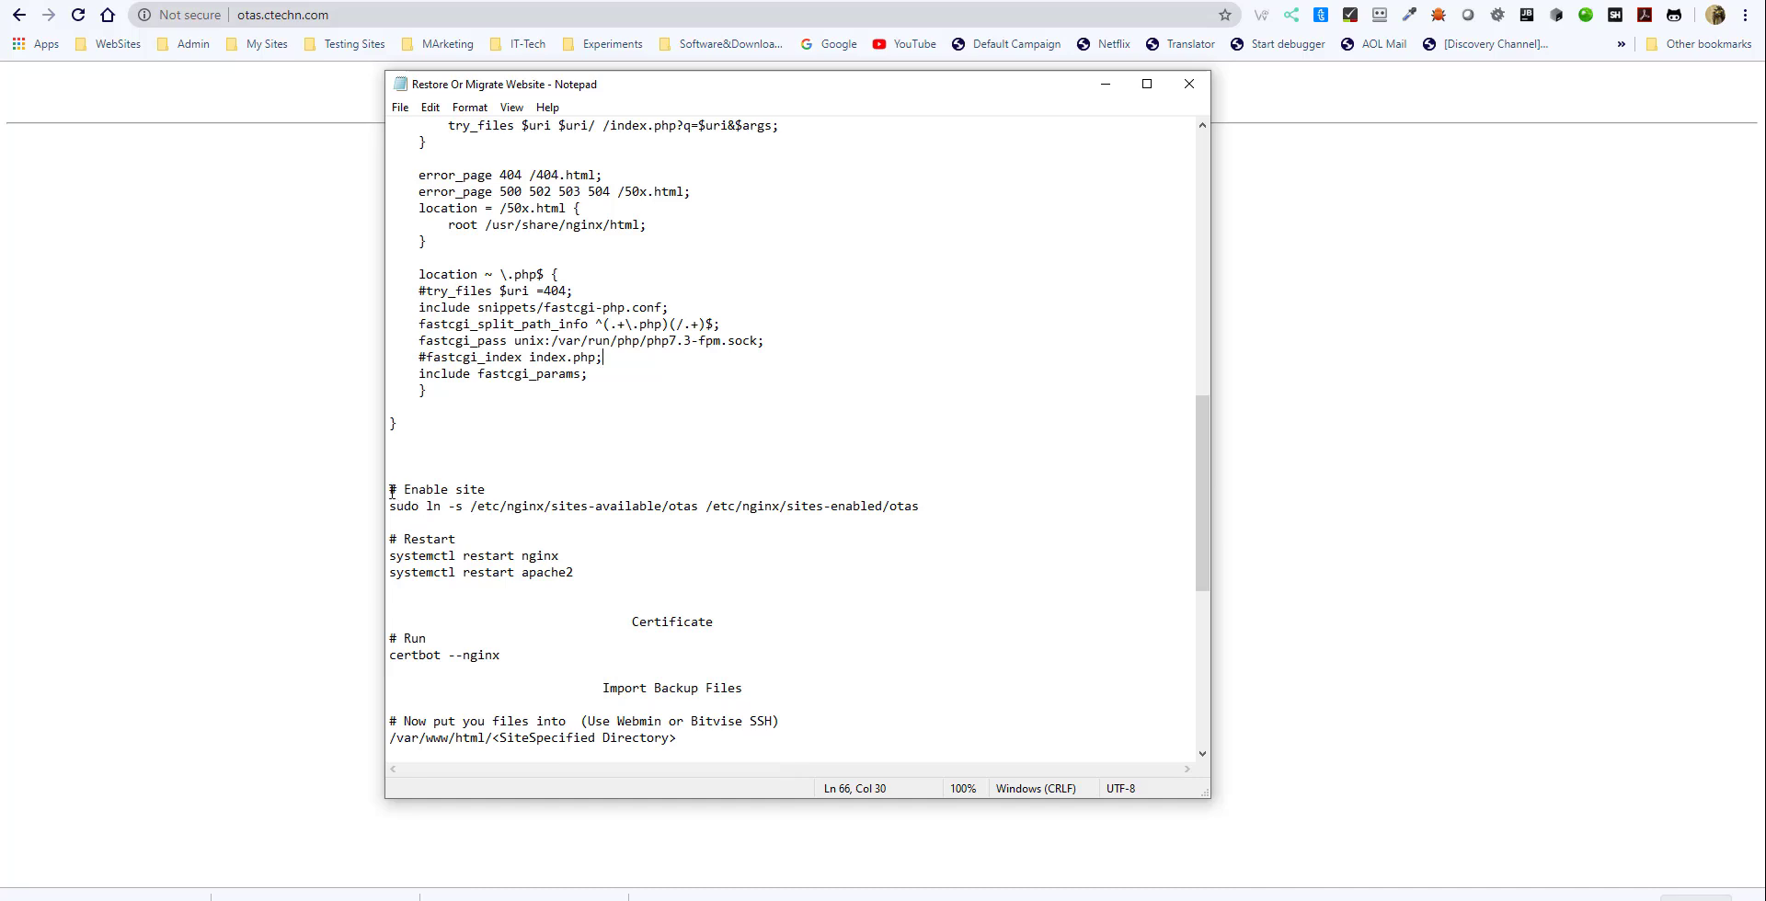
- Compare the Enable site link command with the direct /etc/nginx/sites-enabled/otas alternative in the notes
drag(391, 492, 926, 508)
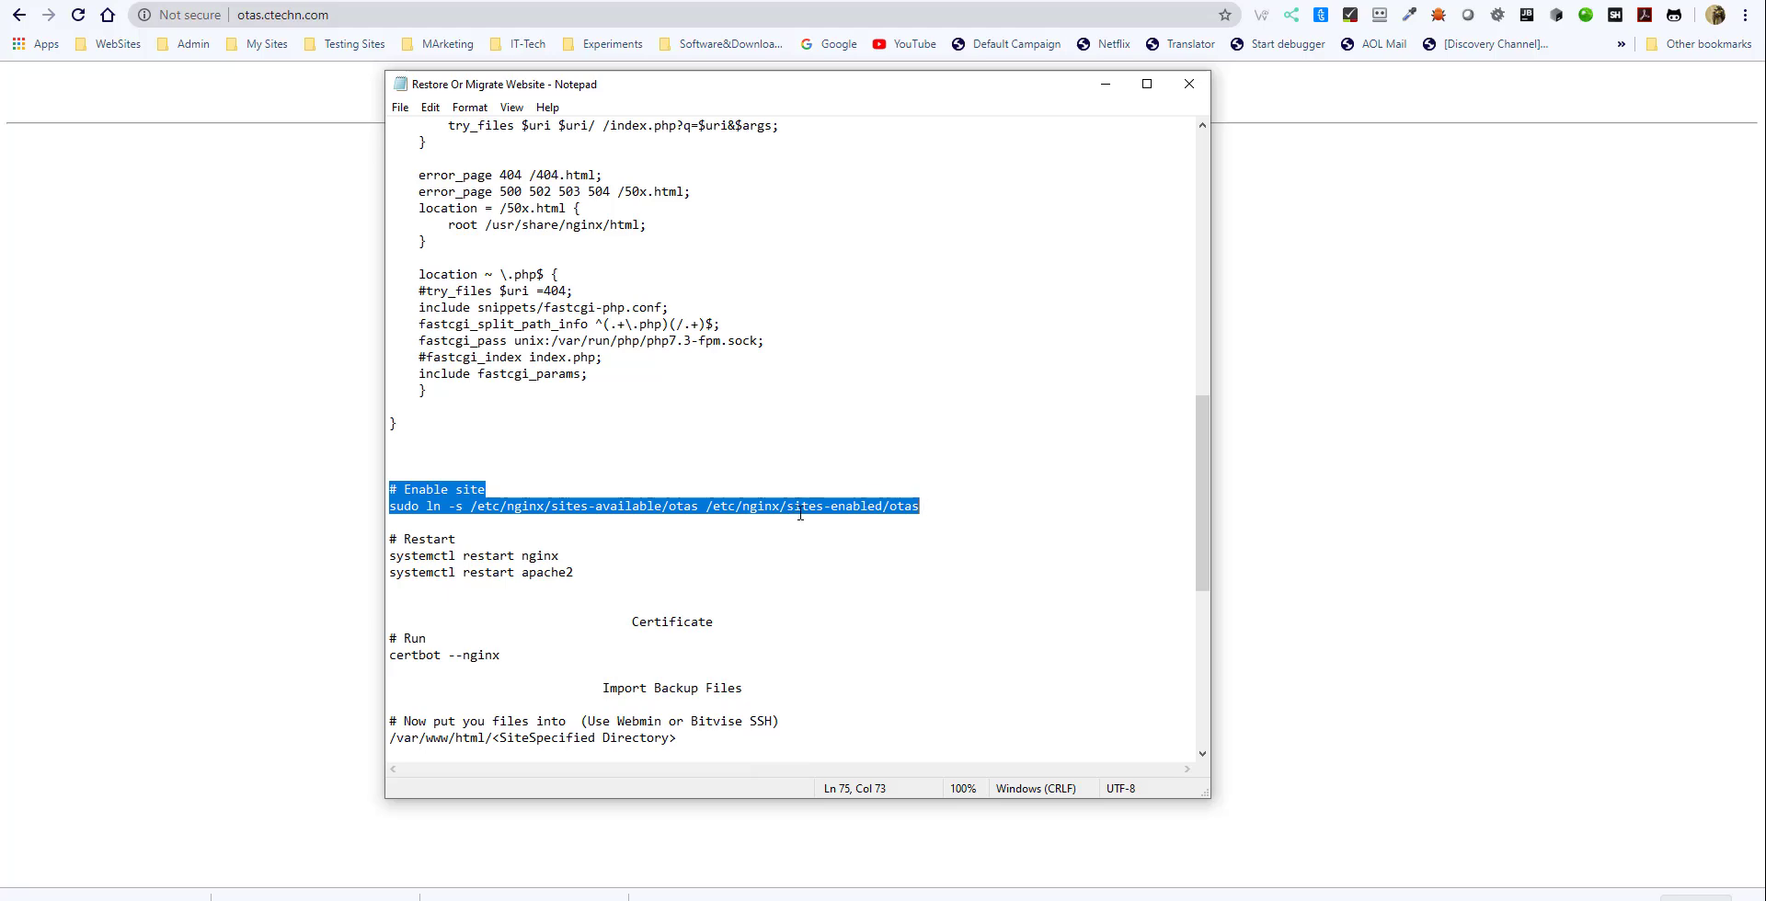
scroll(794, 506, up, 9)
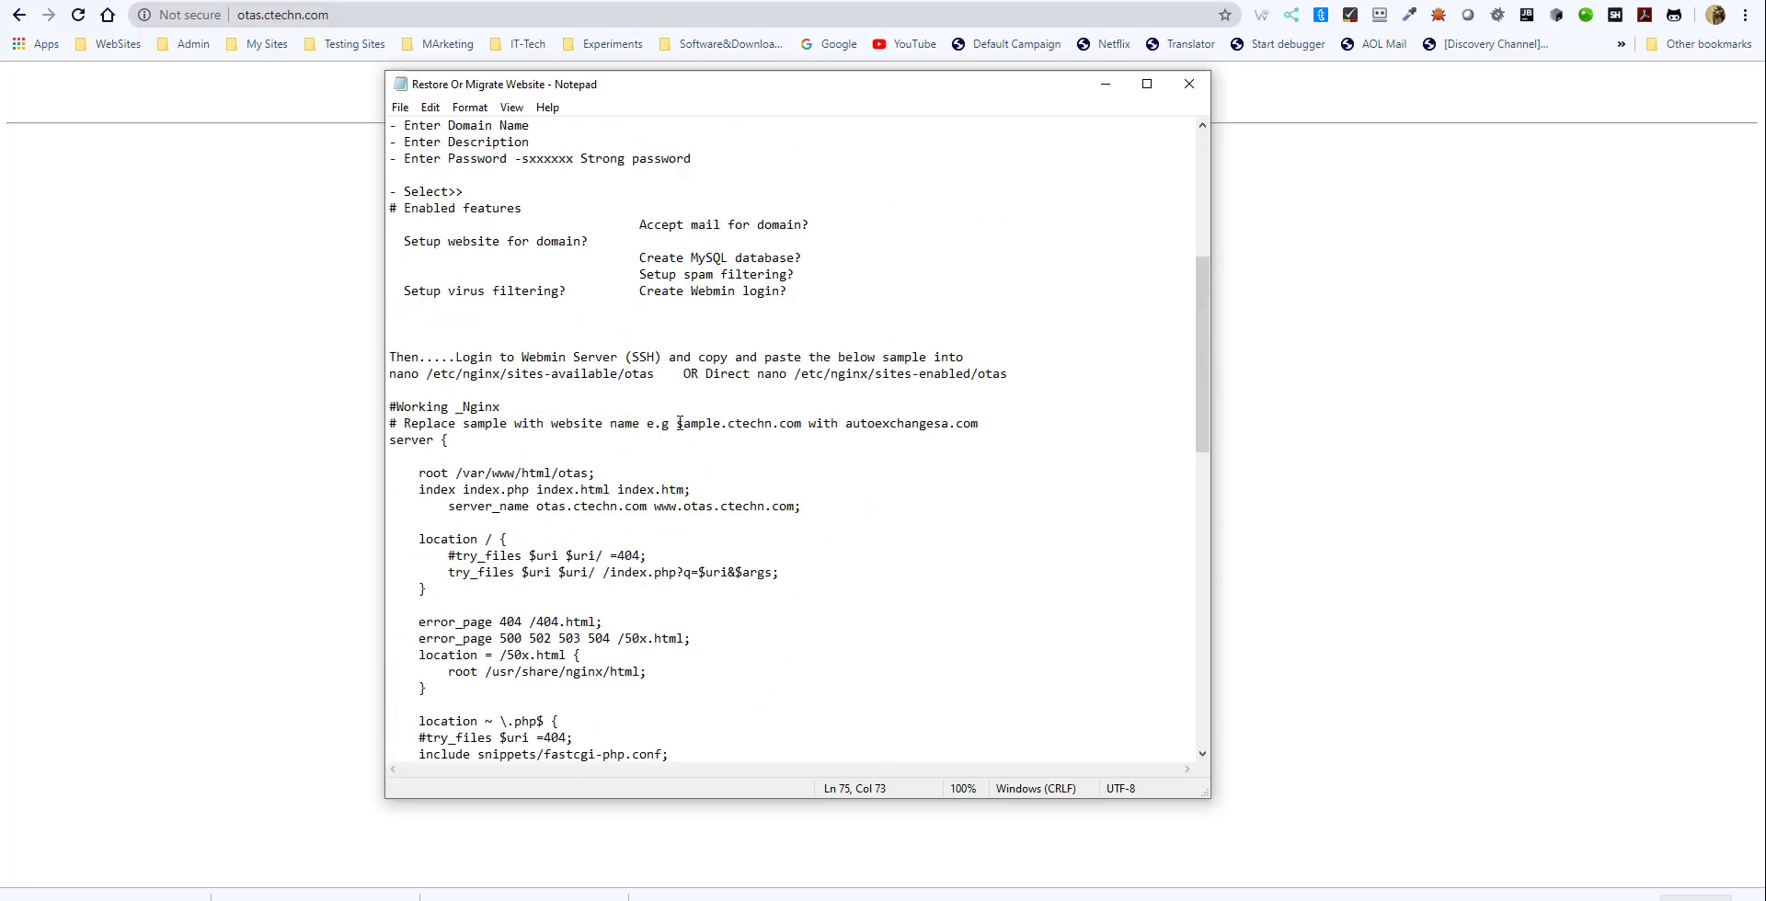
click(712, 375)
drag(757, 375, 999, 375)
- Read the remaining notes on the certificate, importing backup files, the test site and the restored database settings
scroll(774, 492, down, 13)
scroll(777, 490, down, 3)
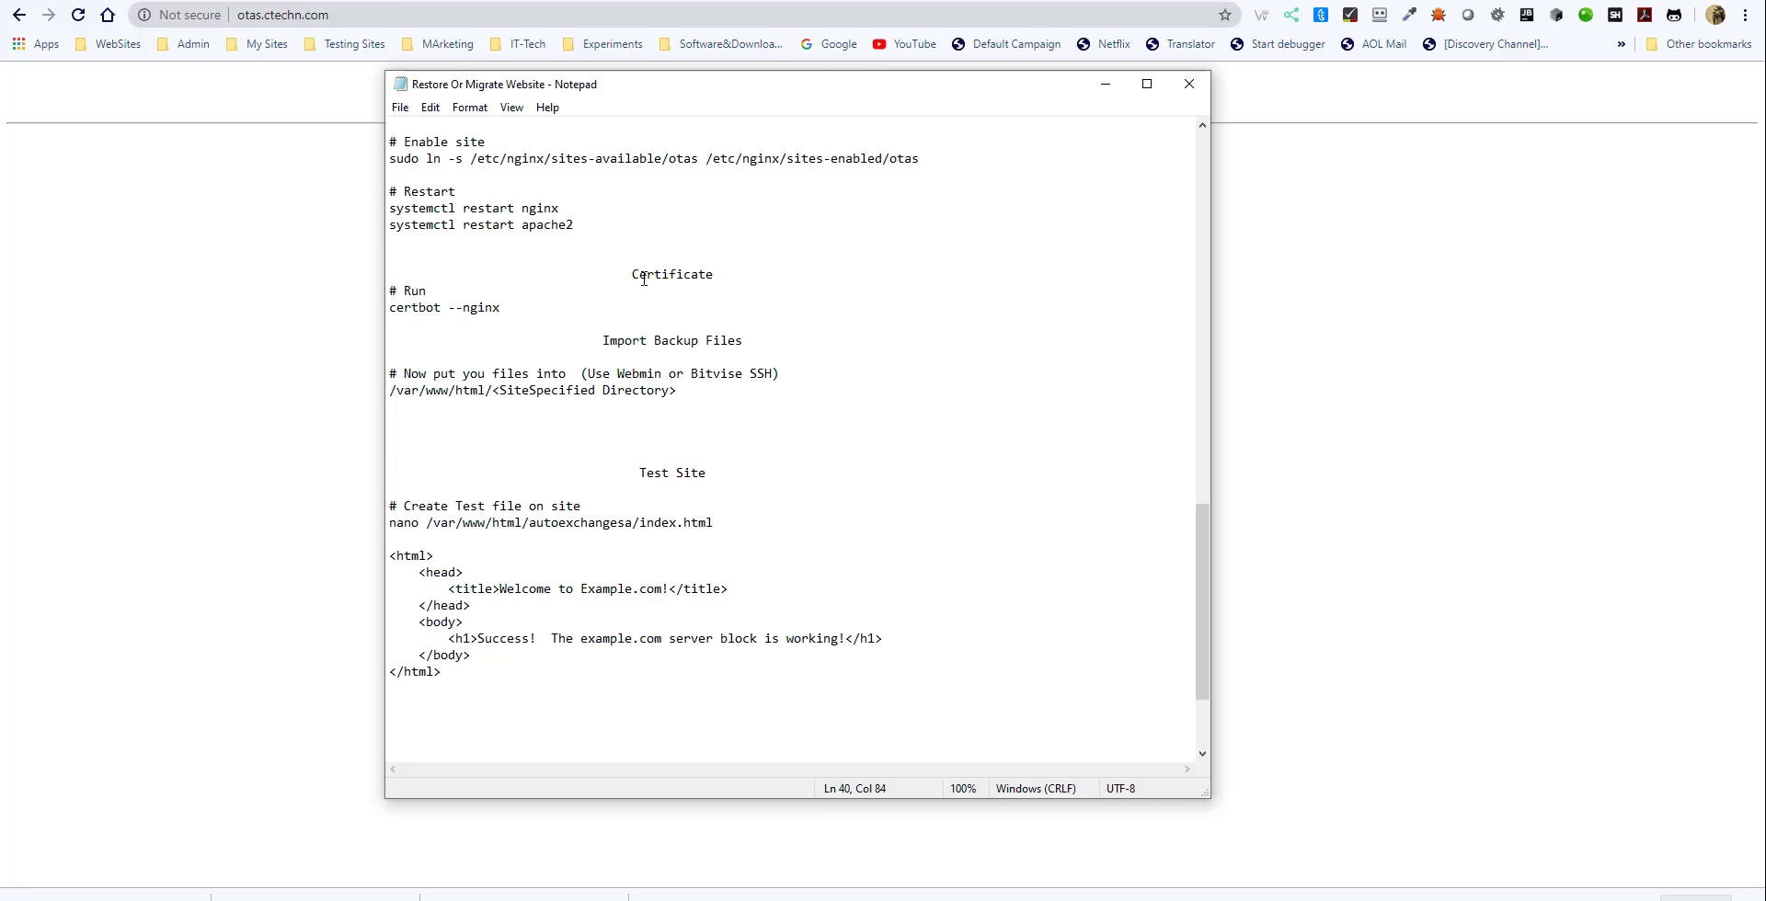
drag(624, 274, 725, 274)
drag(596, 341, 759, 336)
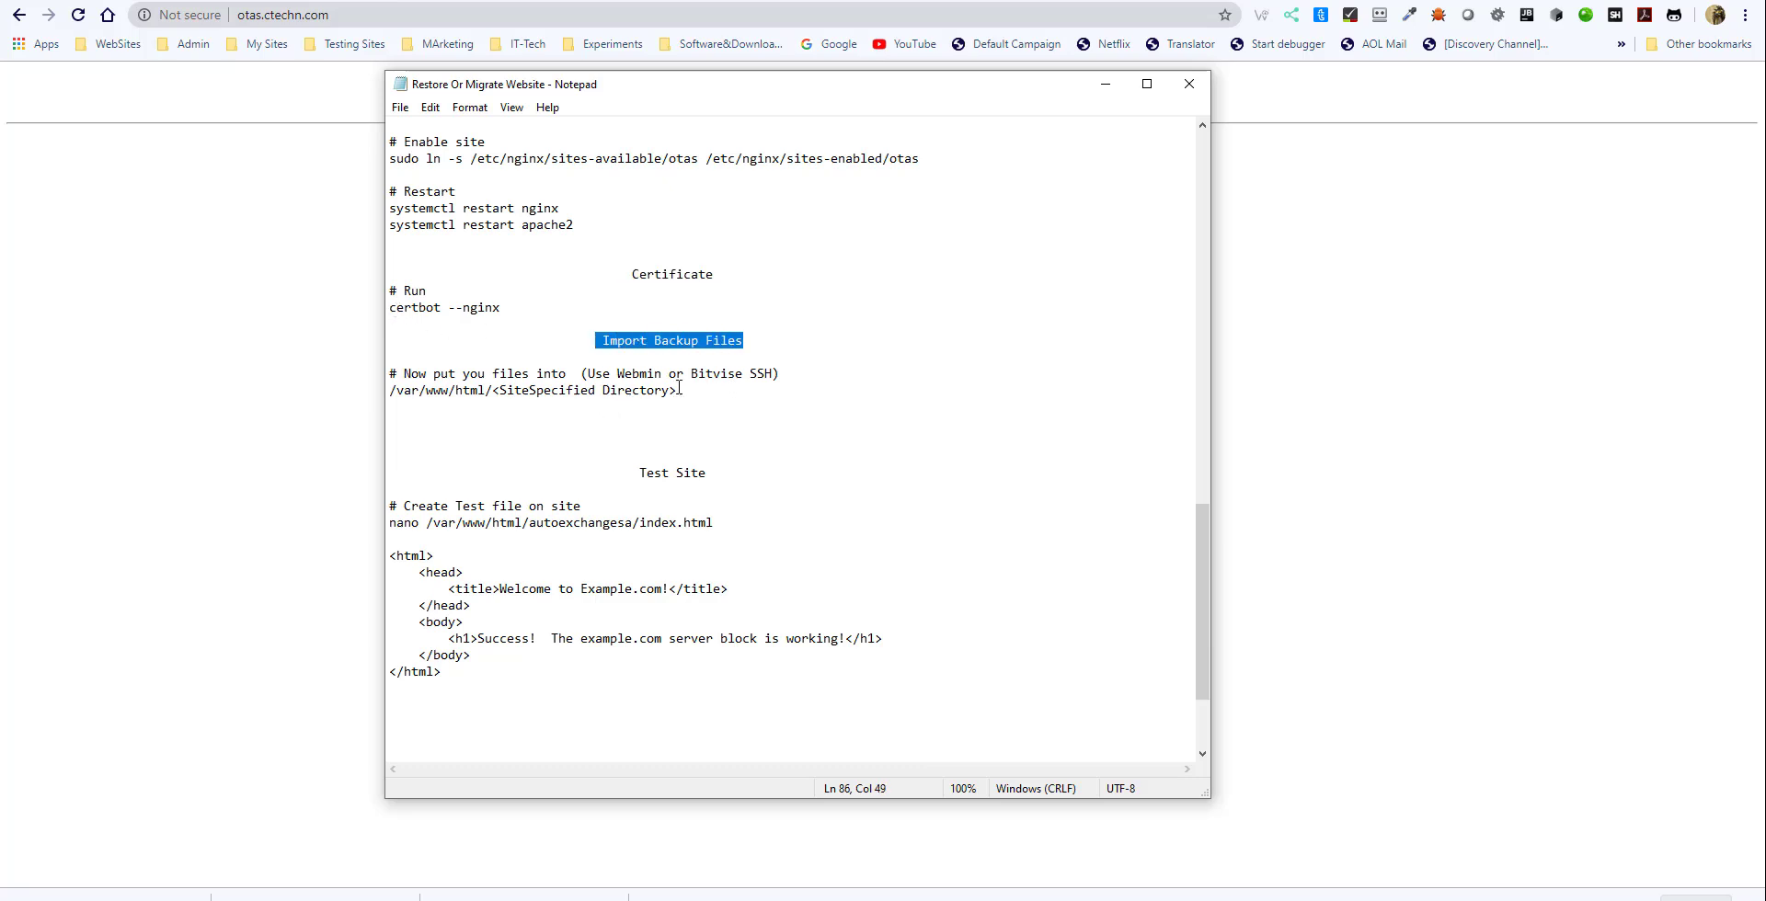
drag(680, 390, 457, 374)
drag(637, 480, 740, 641)
scroll(740, 641, down, 3)
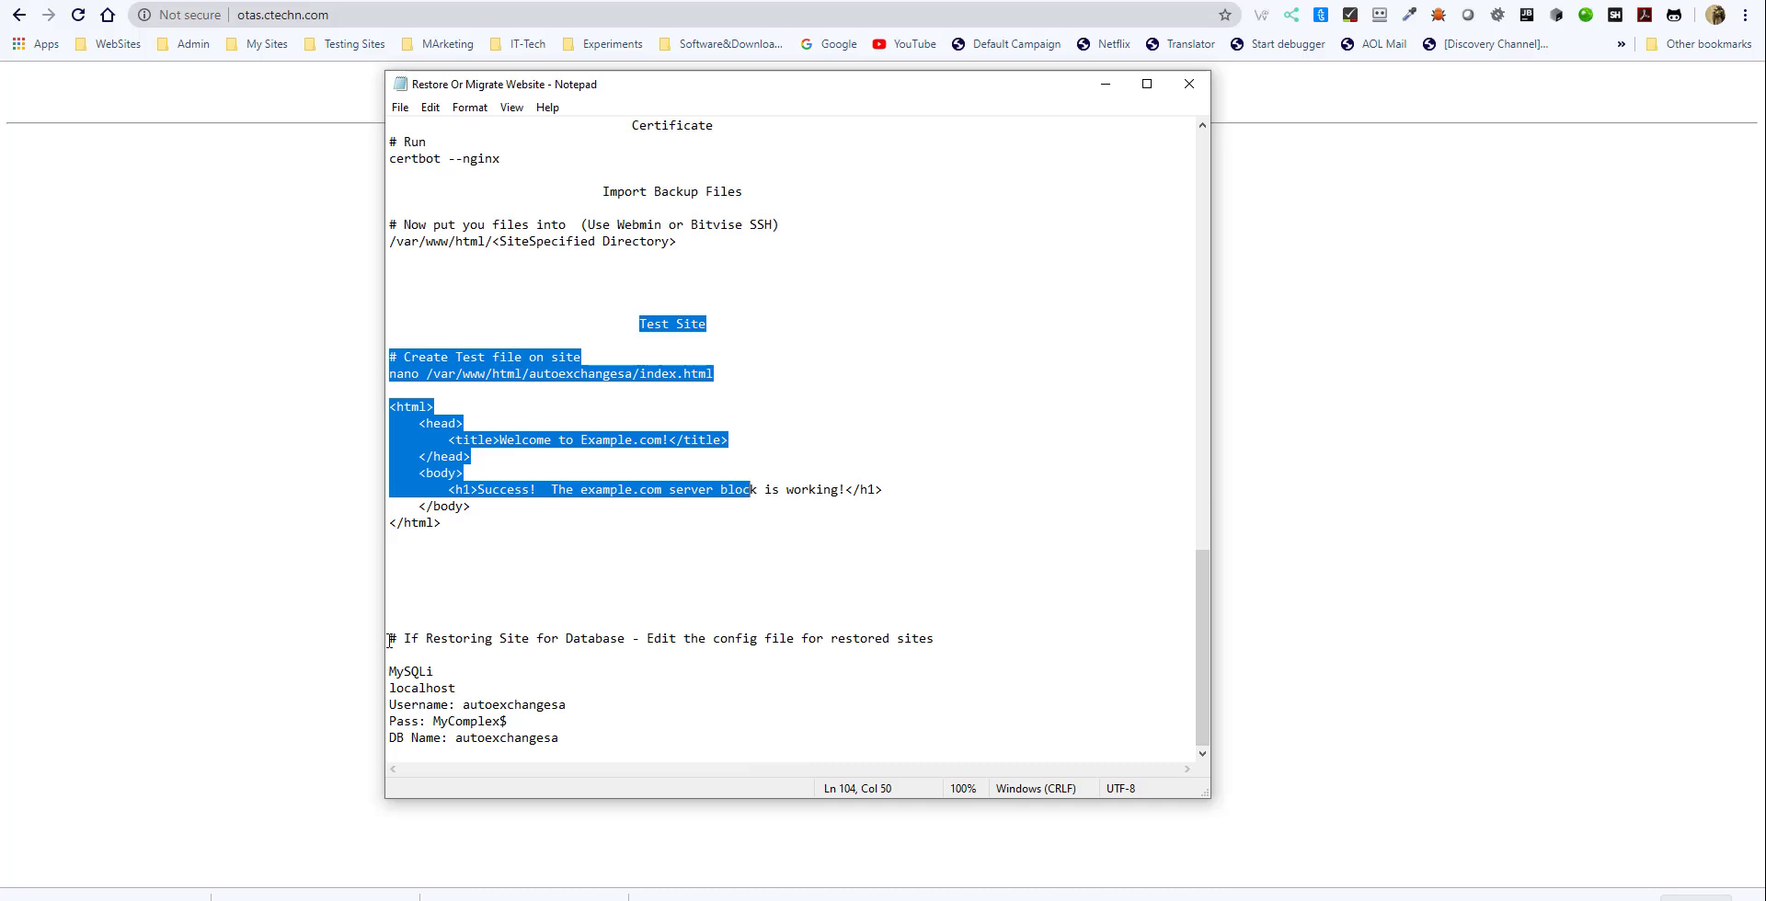
drag(389, 639, 586, 745)
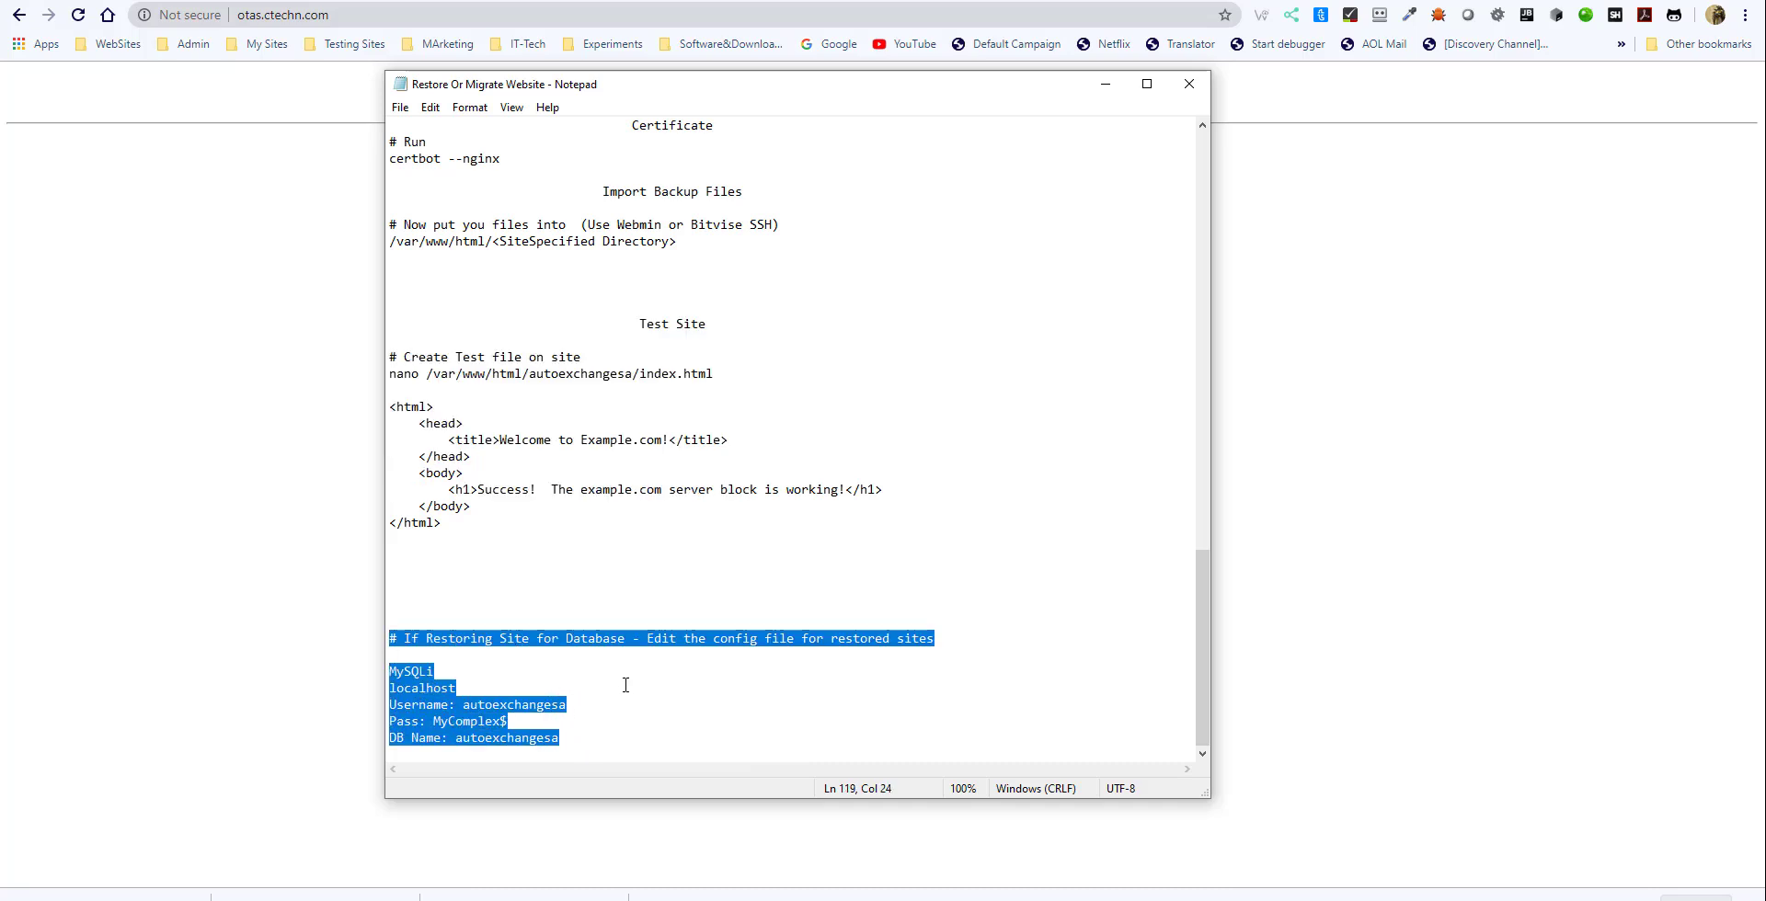
click(494, 705)
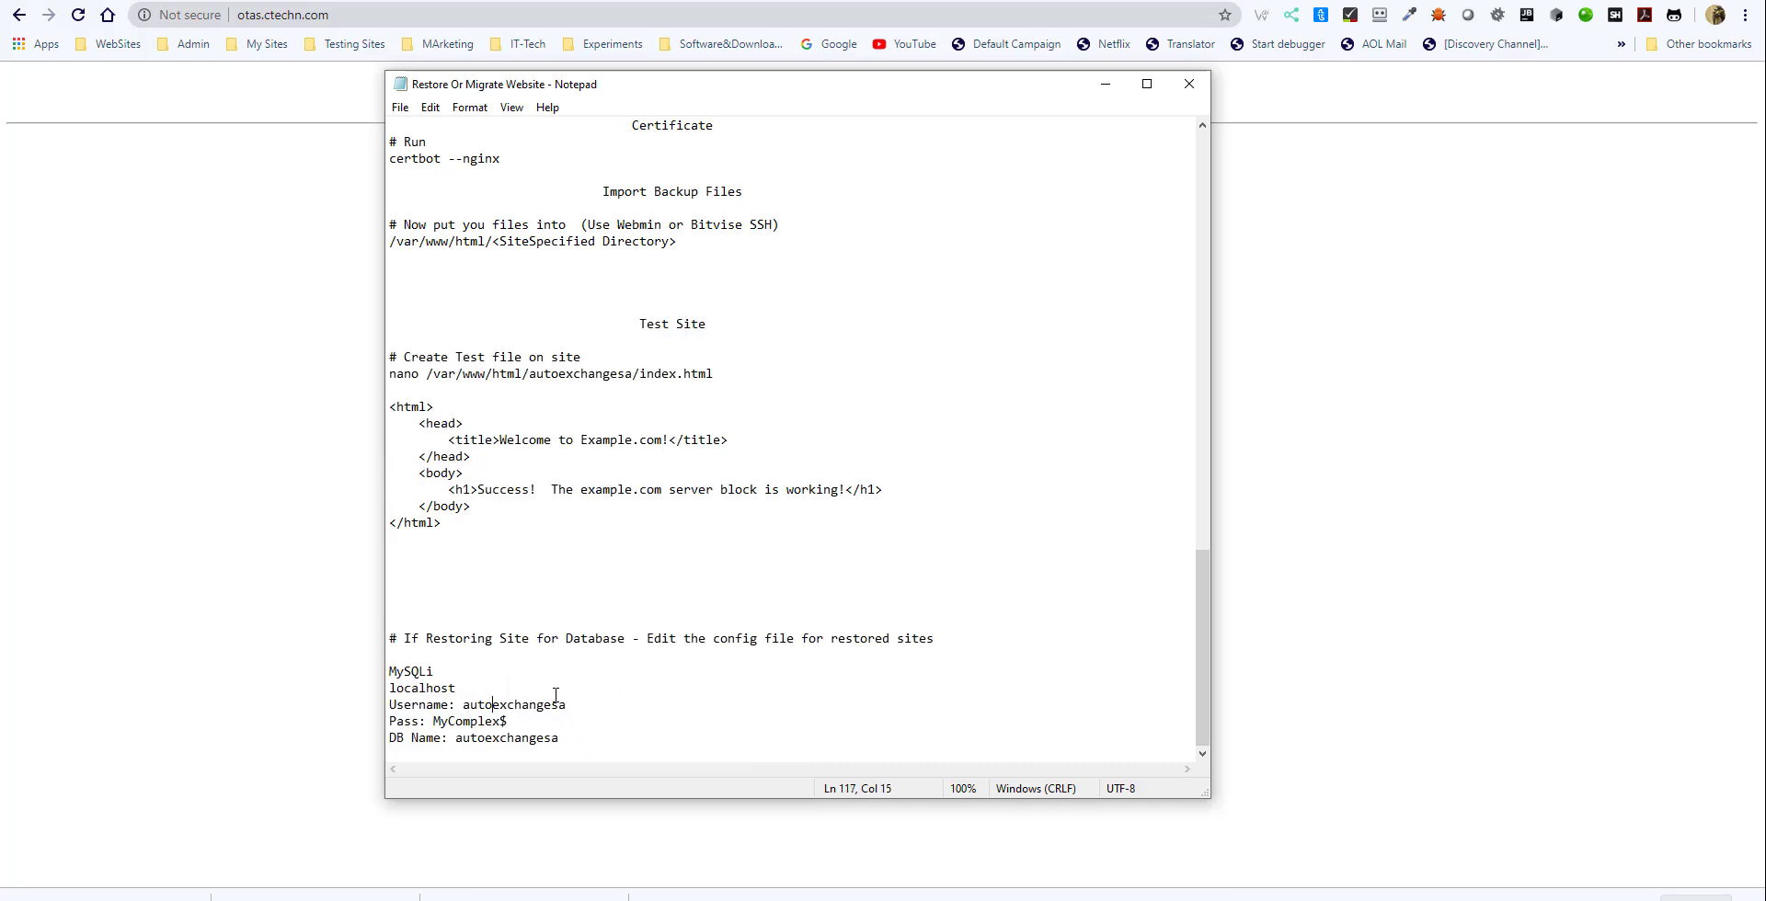
- Switch to the browser and look through the live otassupportedliving.com home page down to its footer
click(230, 388)
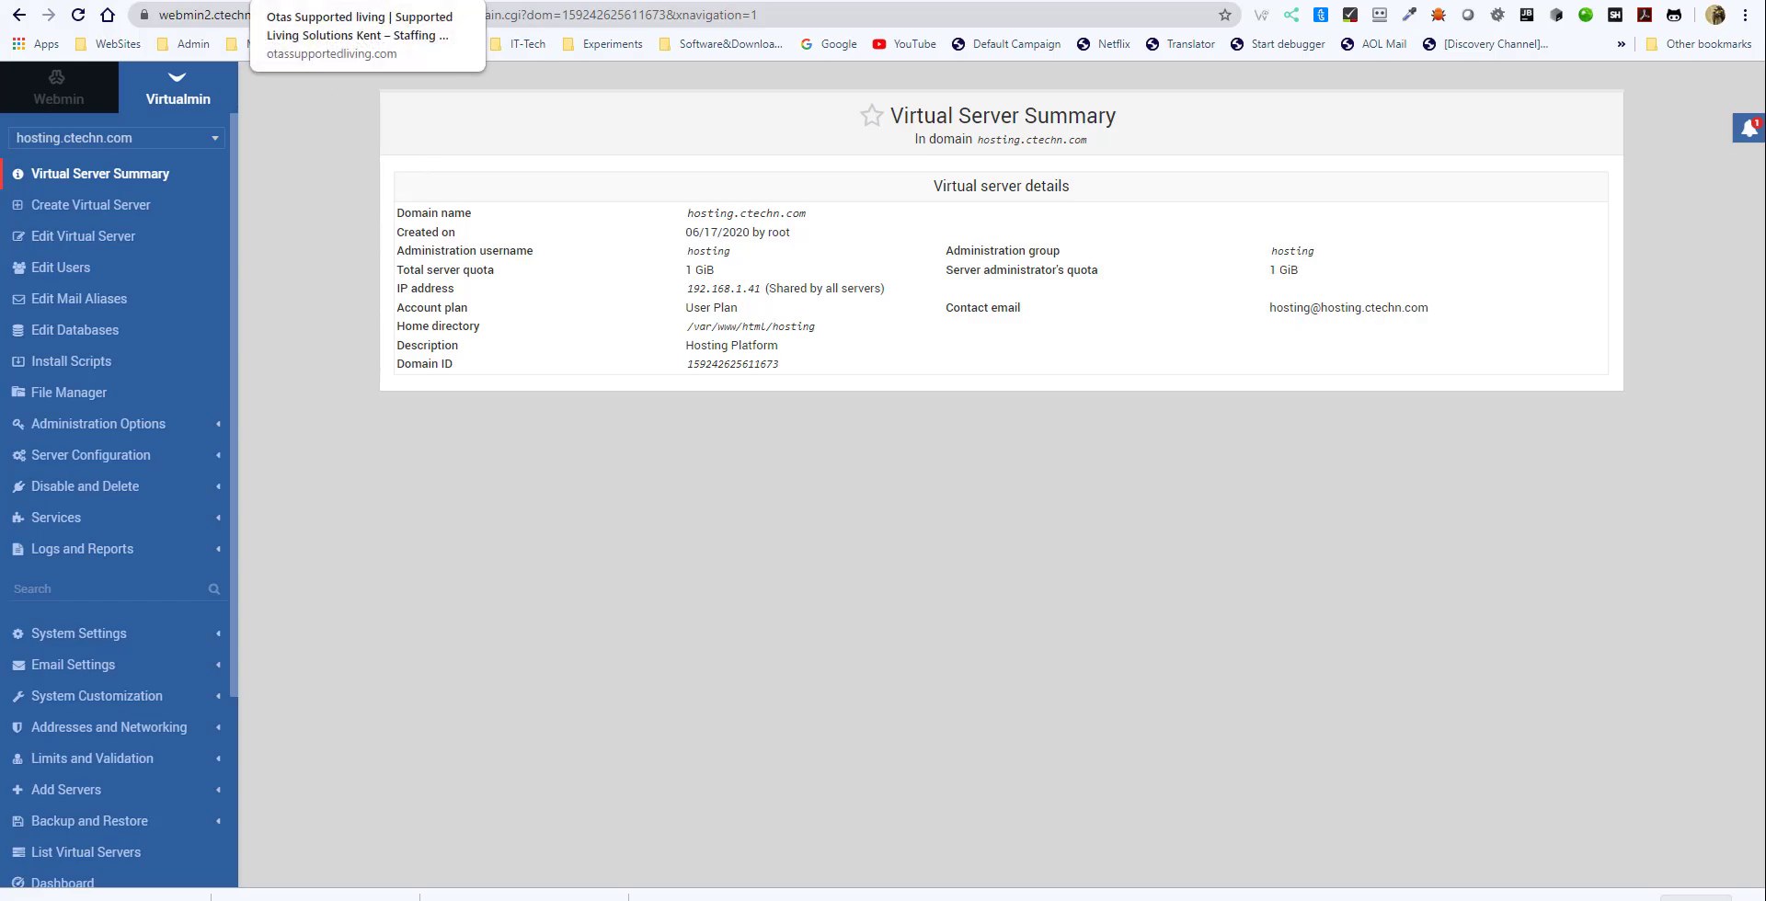
click(299, 0)
scroll(388, 265, down, 5)
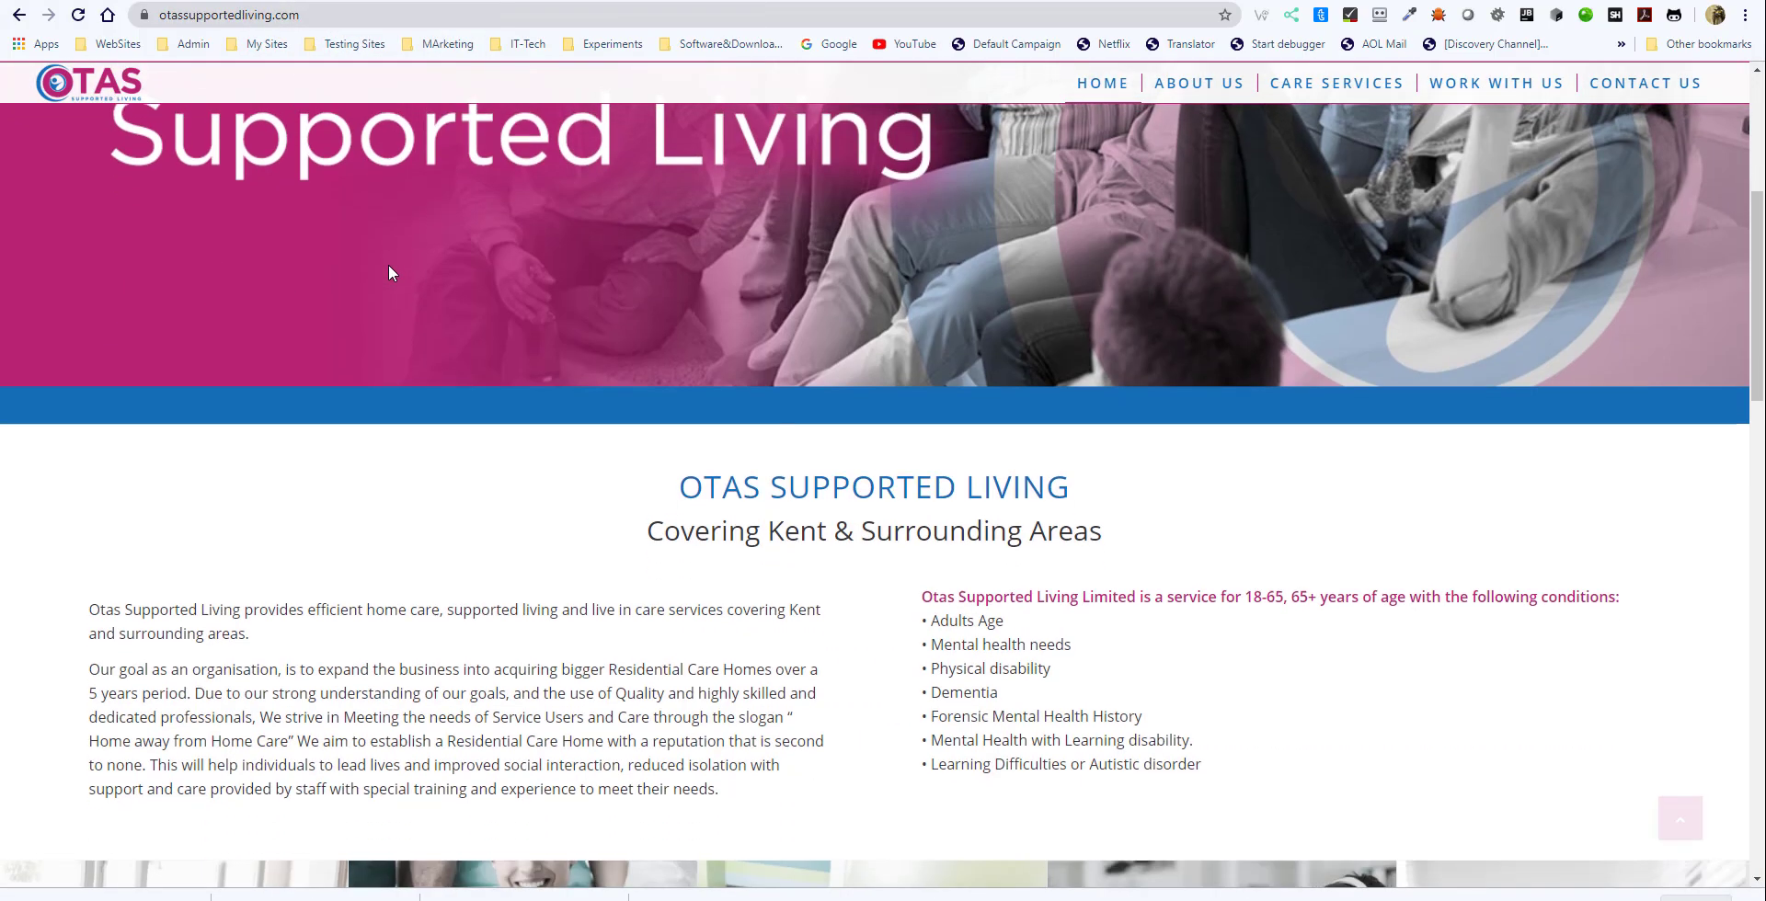
scroll(388, 265, up, 5)
scroll(390, 269, down, 15)
scroll(420, 329, down, 3)
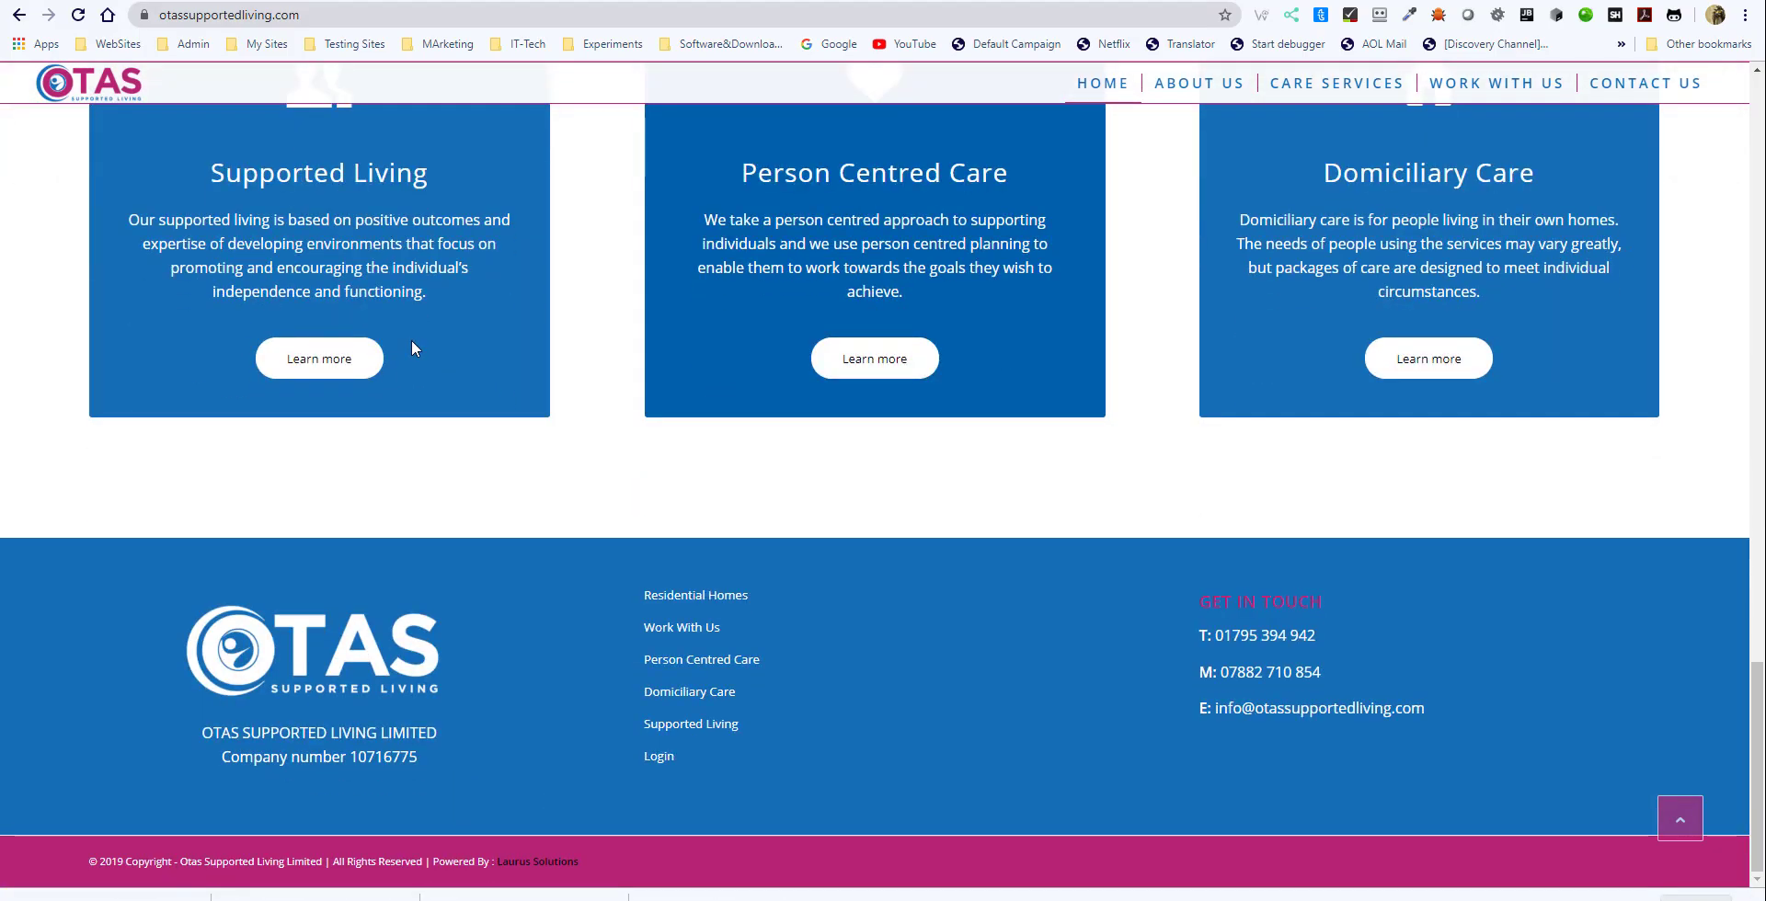
scroll(414, 322, up, 20)
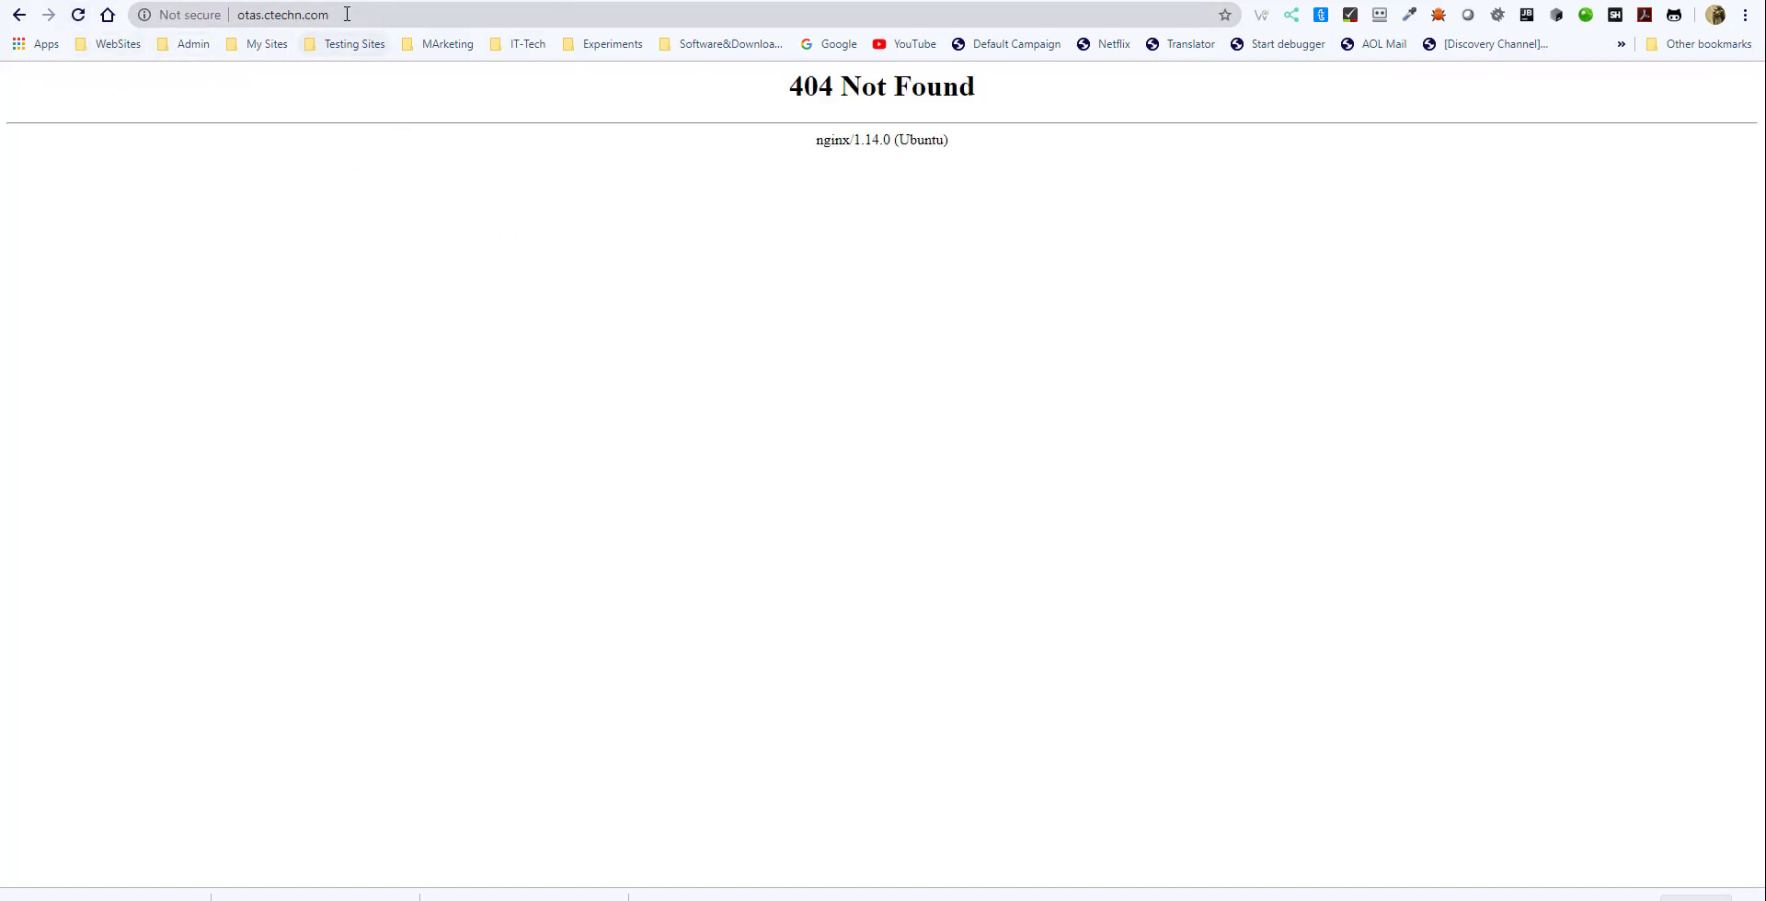
- Check the target address otas.ctechn.com and inspect its A and CNAME records in the name.com DNS list
click(328, 16)
drag(328, 16, 182, 62)
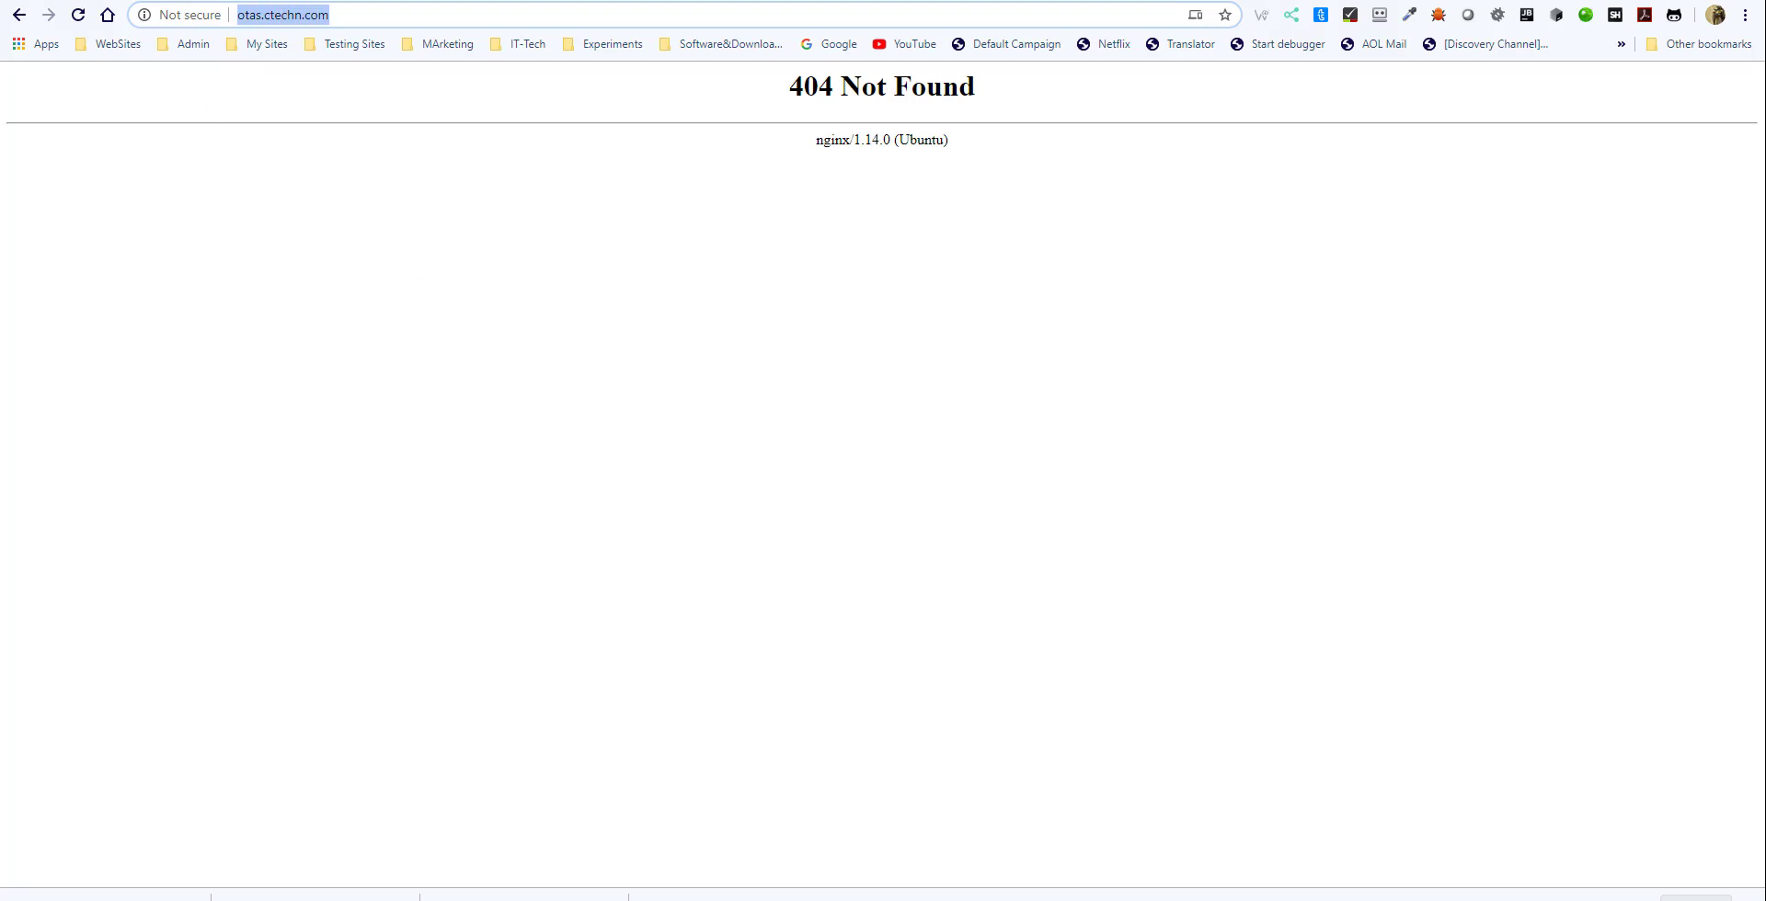
click(401, 2)
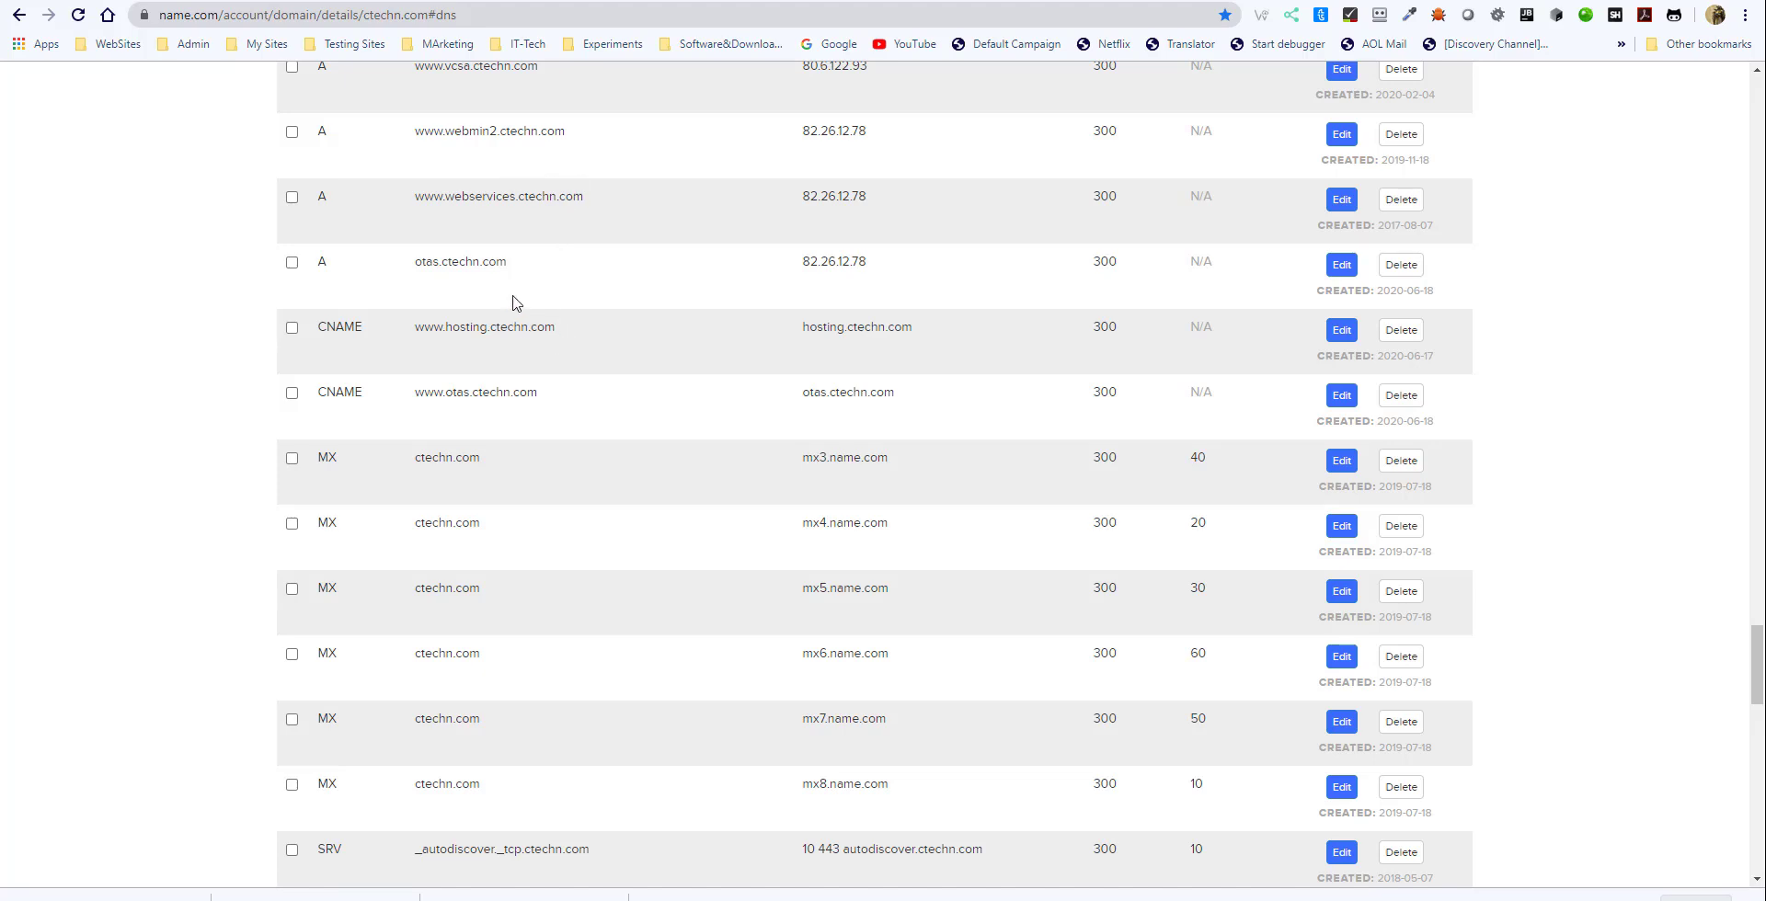
double_click(465, 279)
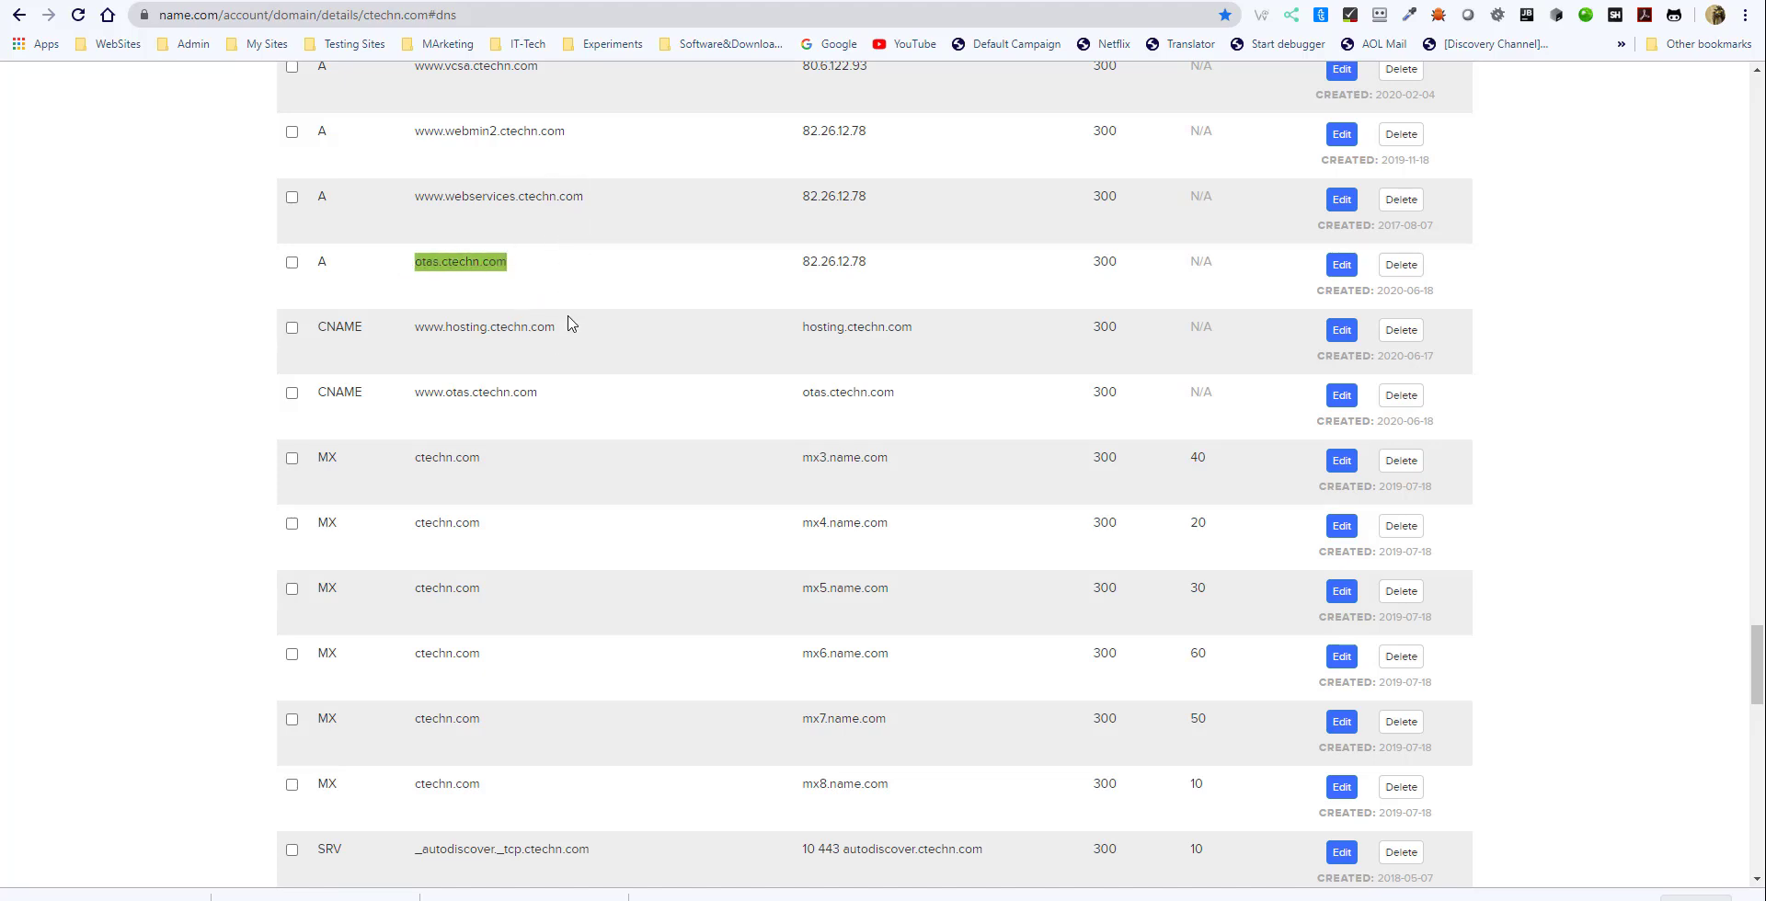
drag(575, 331, 457, 340)
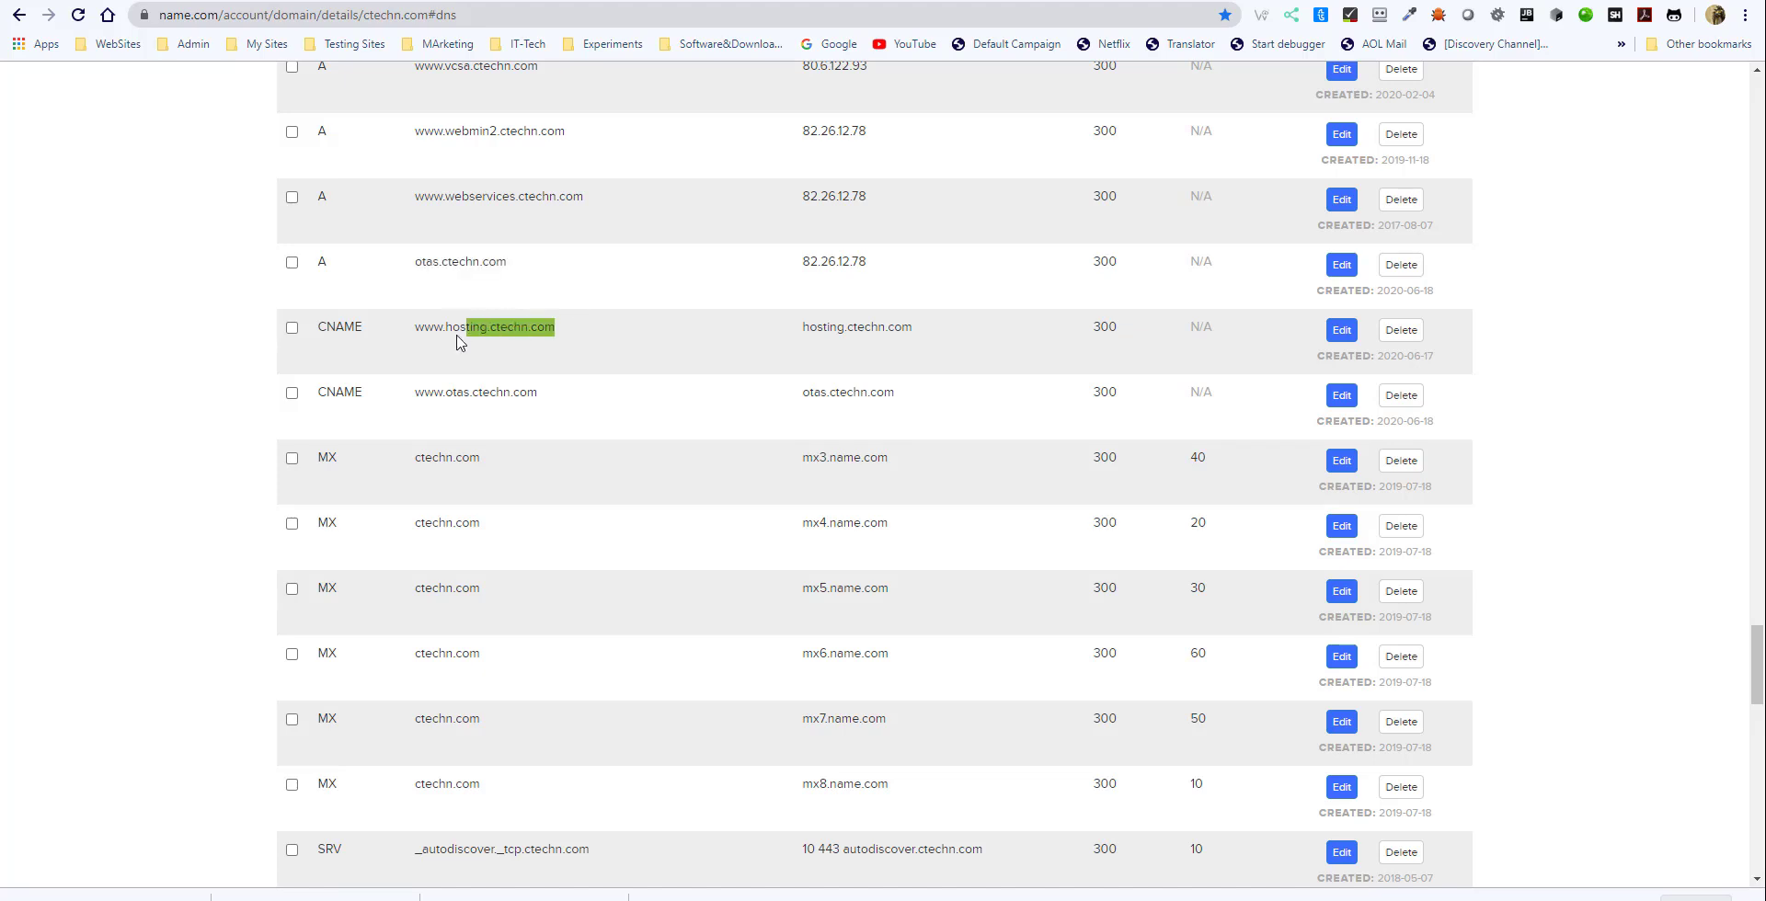
double_click(486, 391)
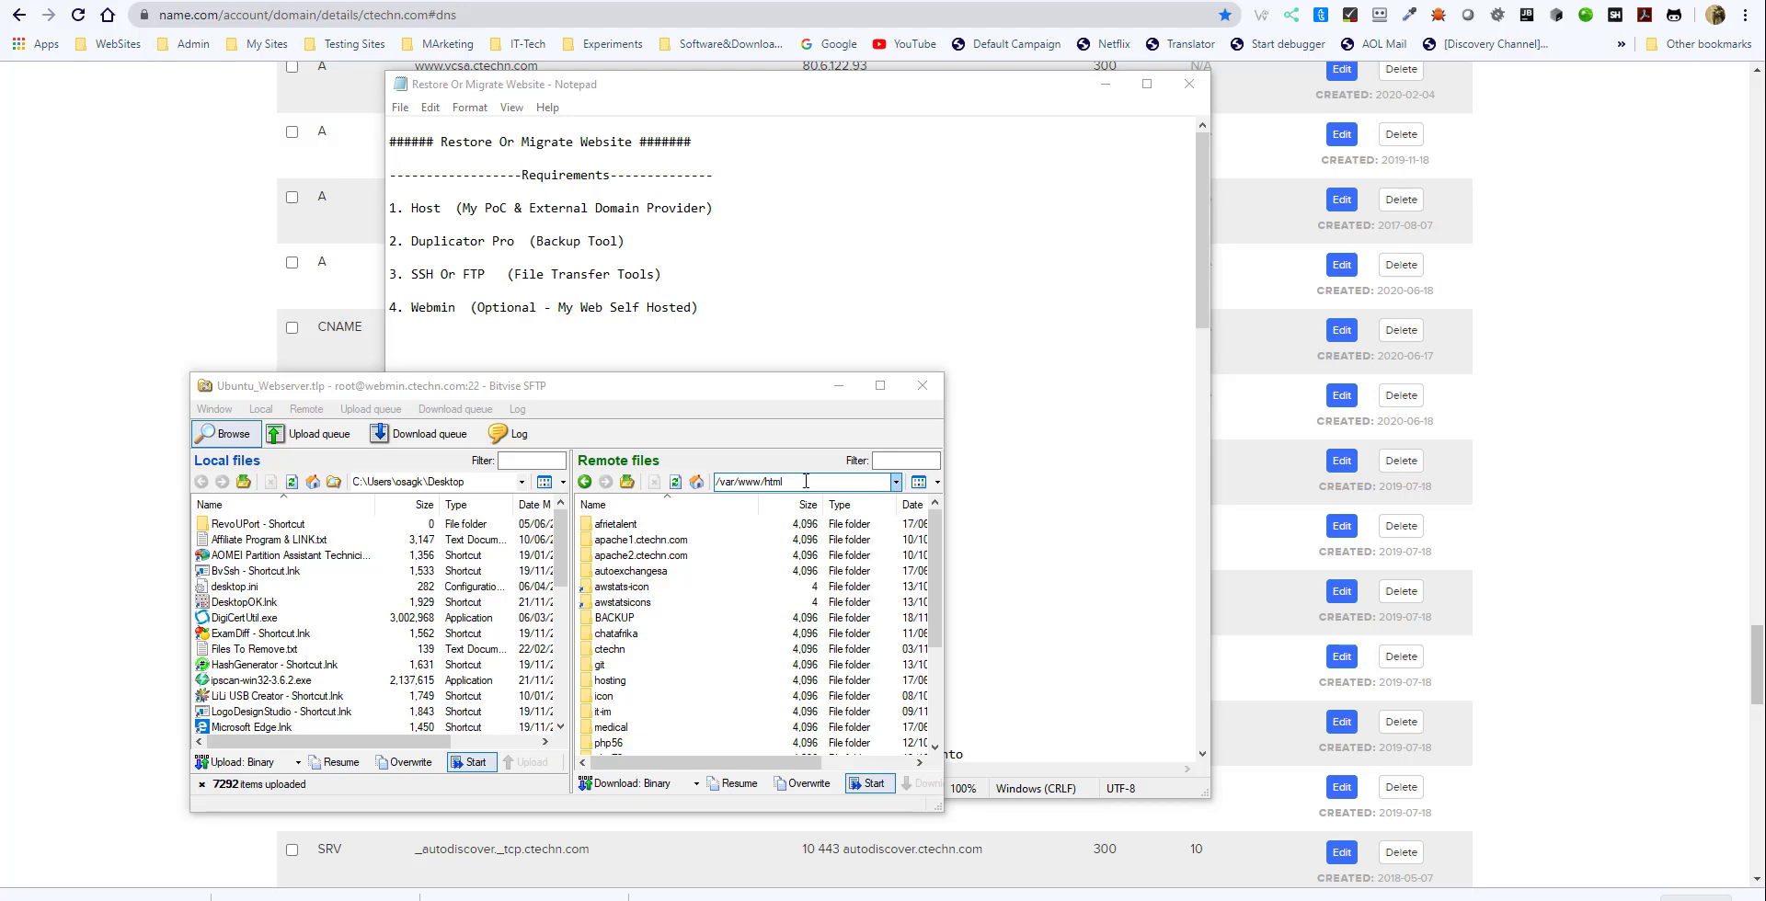
- Switch to Bitvise SFTP and look through the site folders in the remote /var/www/html directory
drag(805, 481, 726, 482)
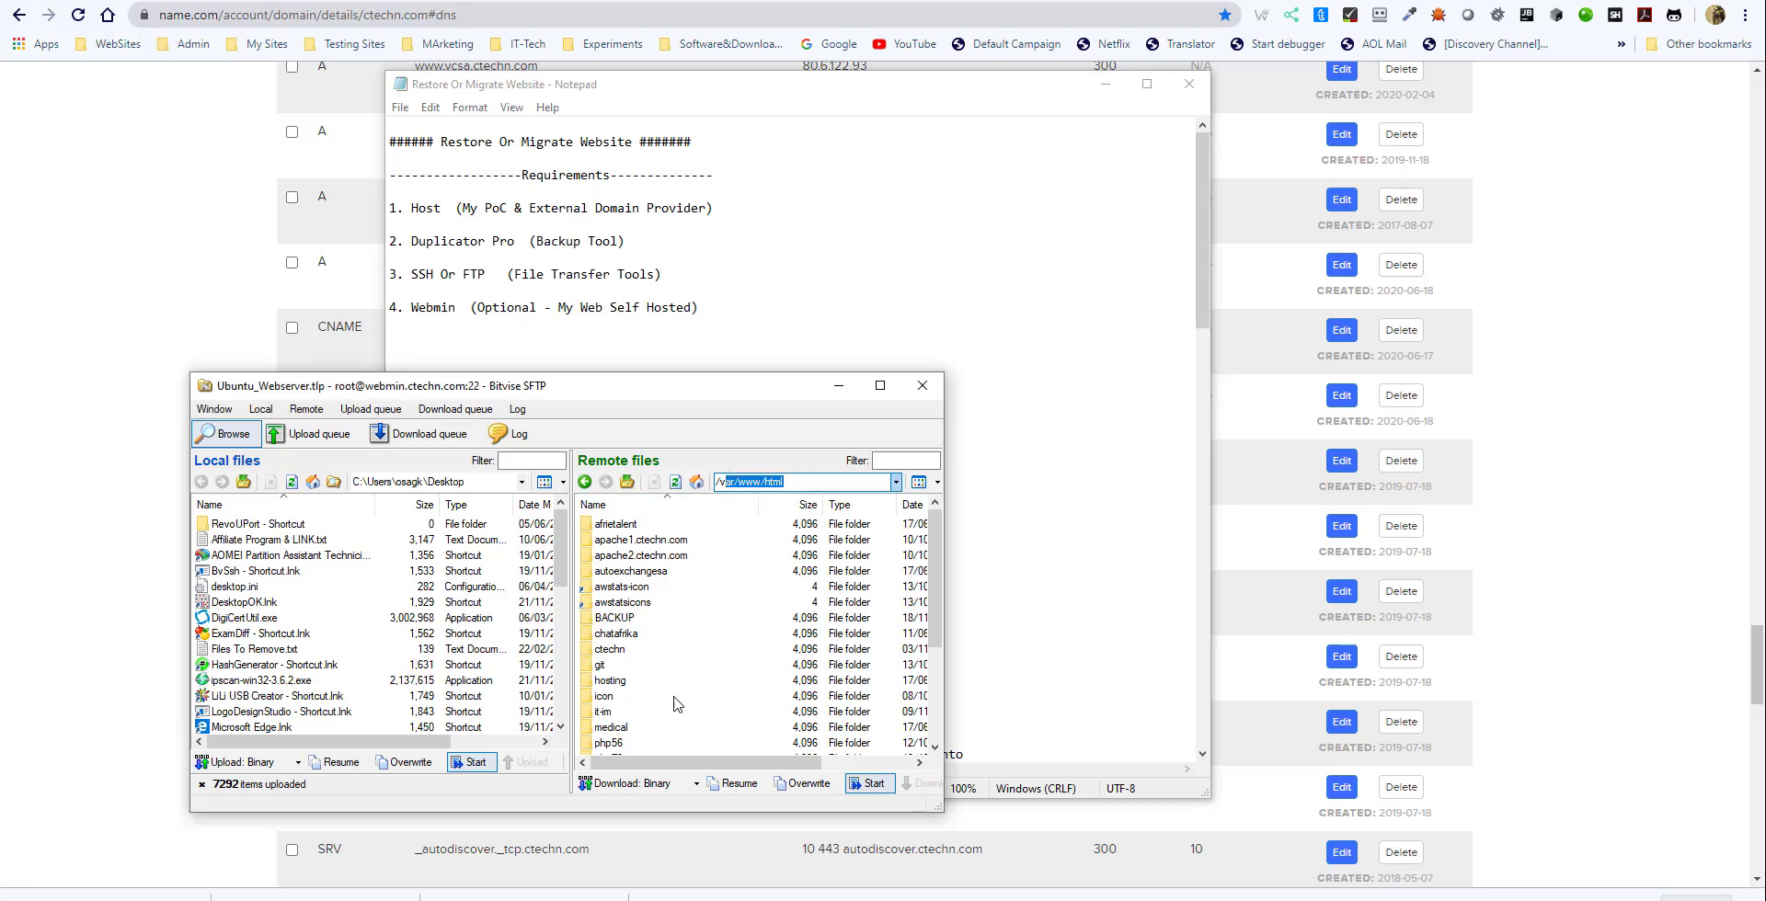
scroll(631, 682, down, 2)
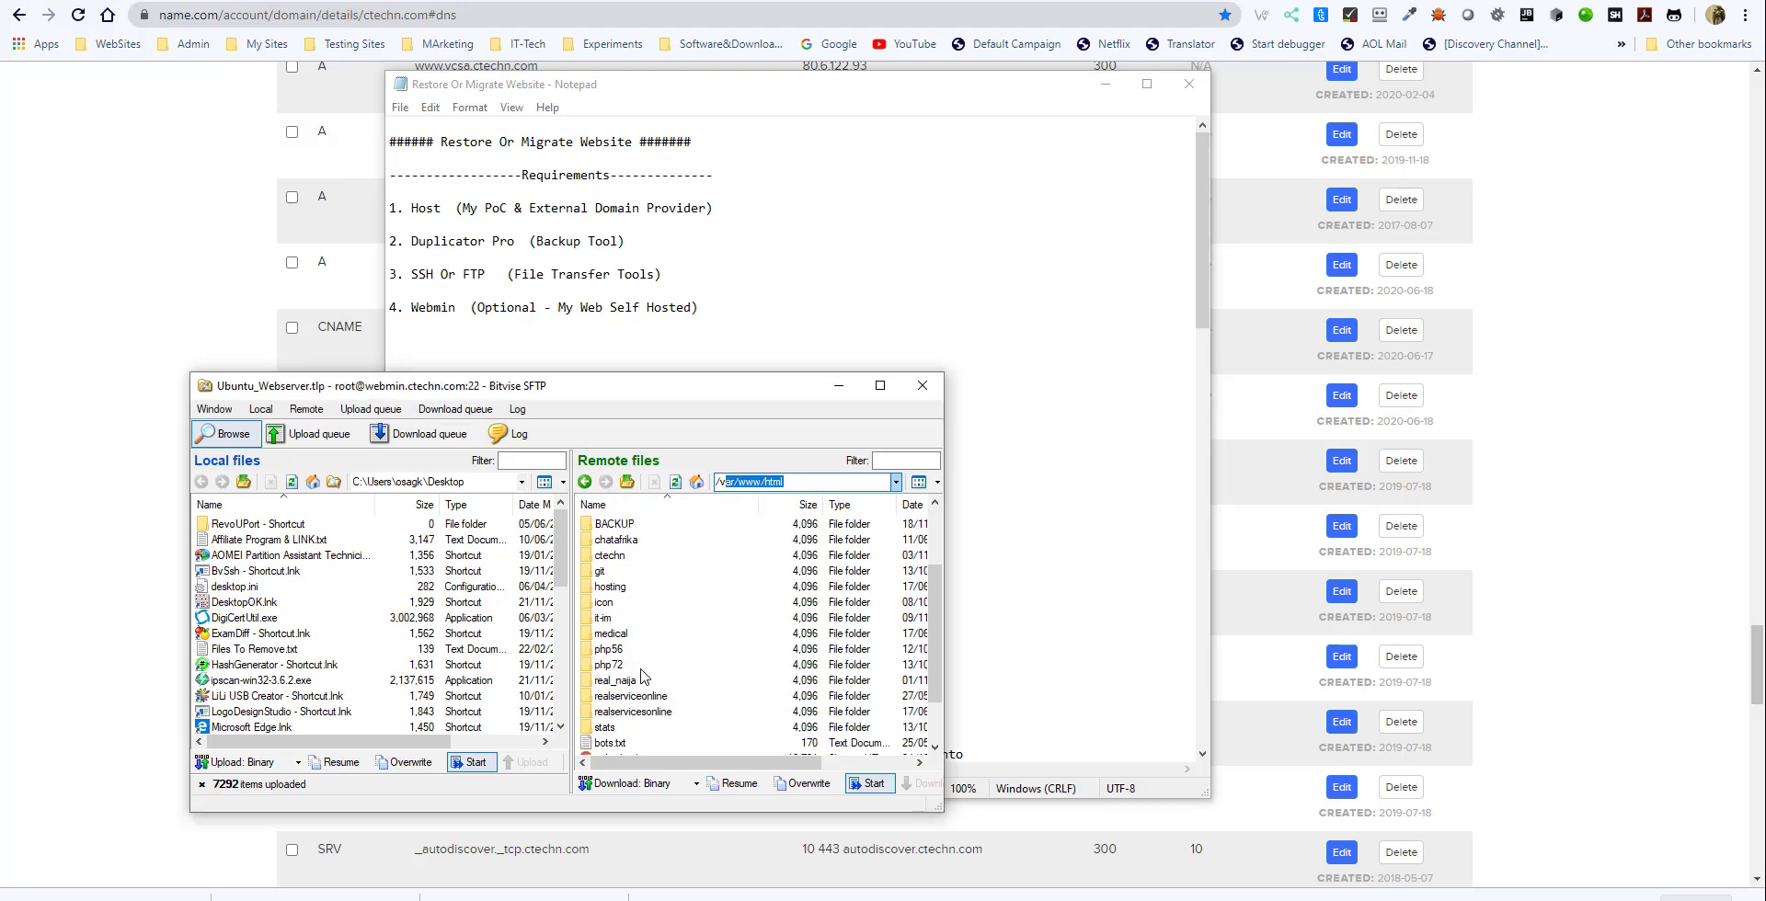
scroll(641, 677, up, 2)
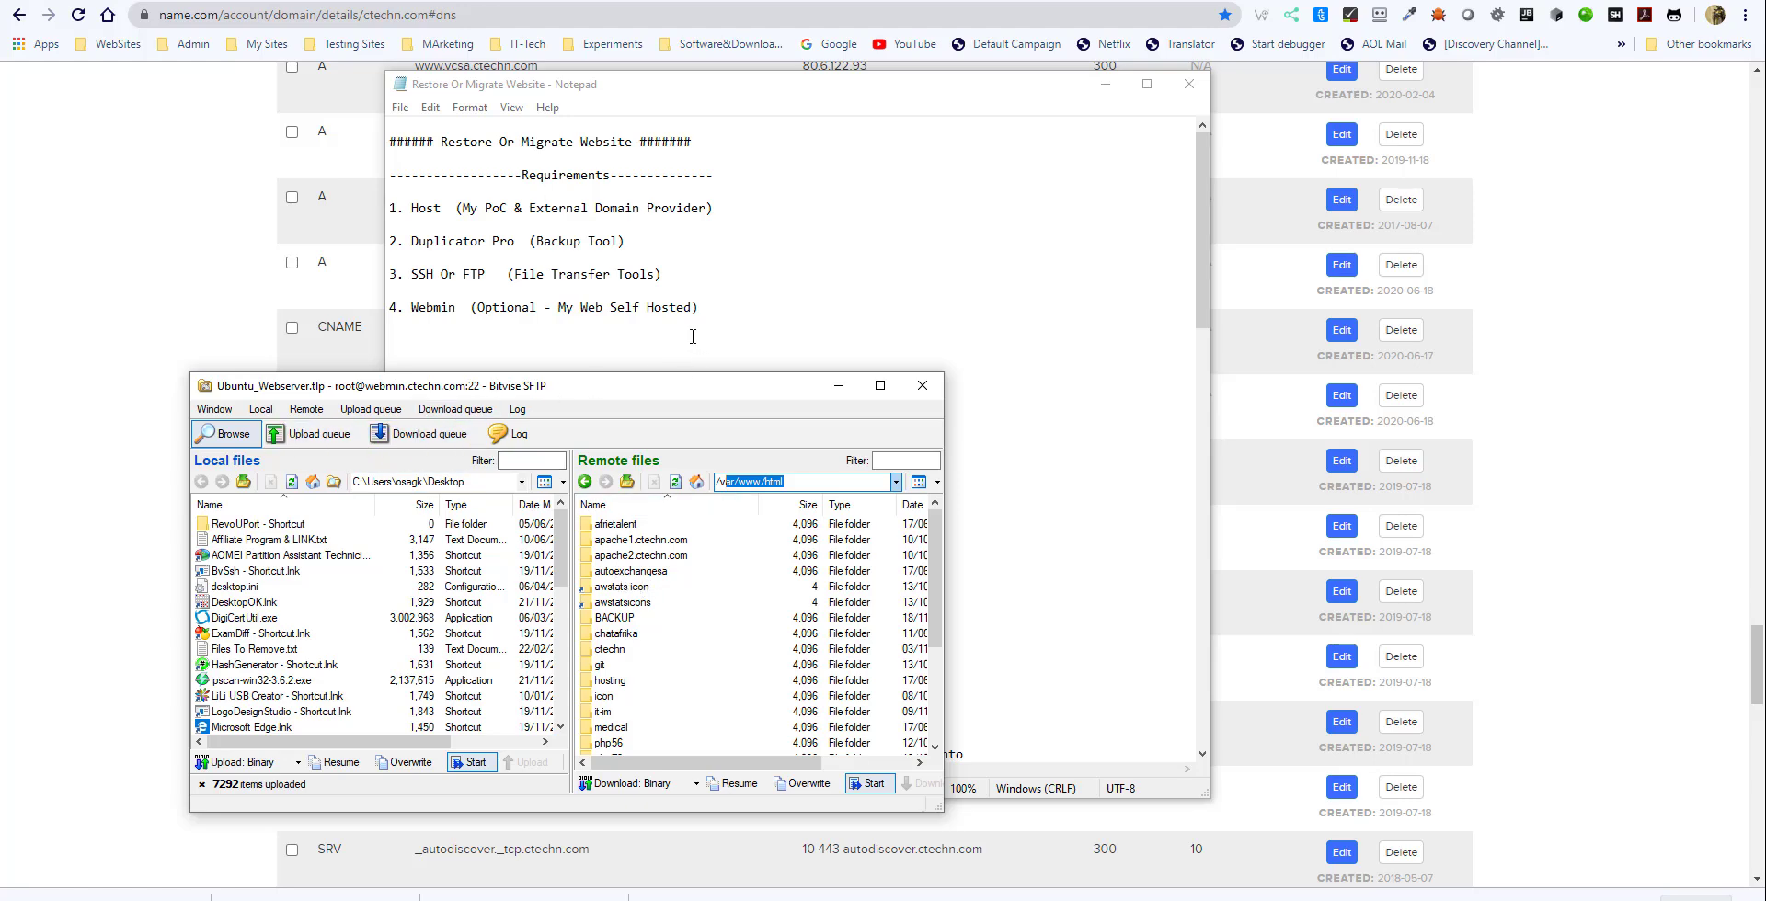
- Return to the Notepad notes and skim the requirements, Method 1 instructions and start of the nginx sample
click(681, 283)
scroll(625, 436, down, 4)
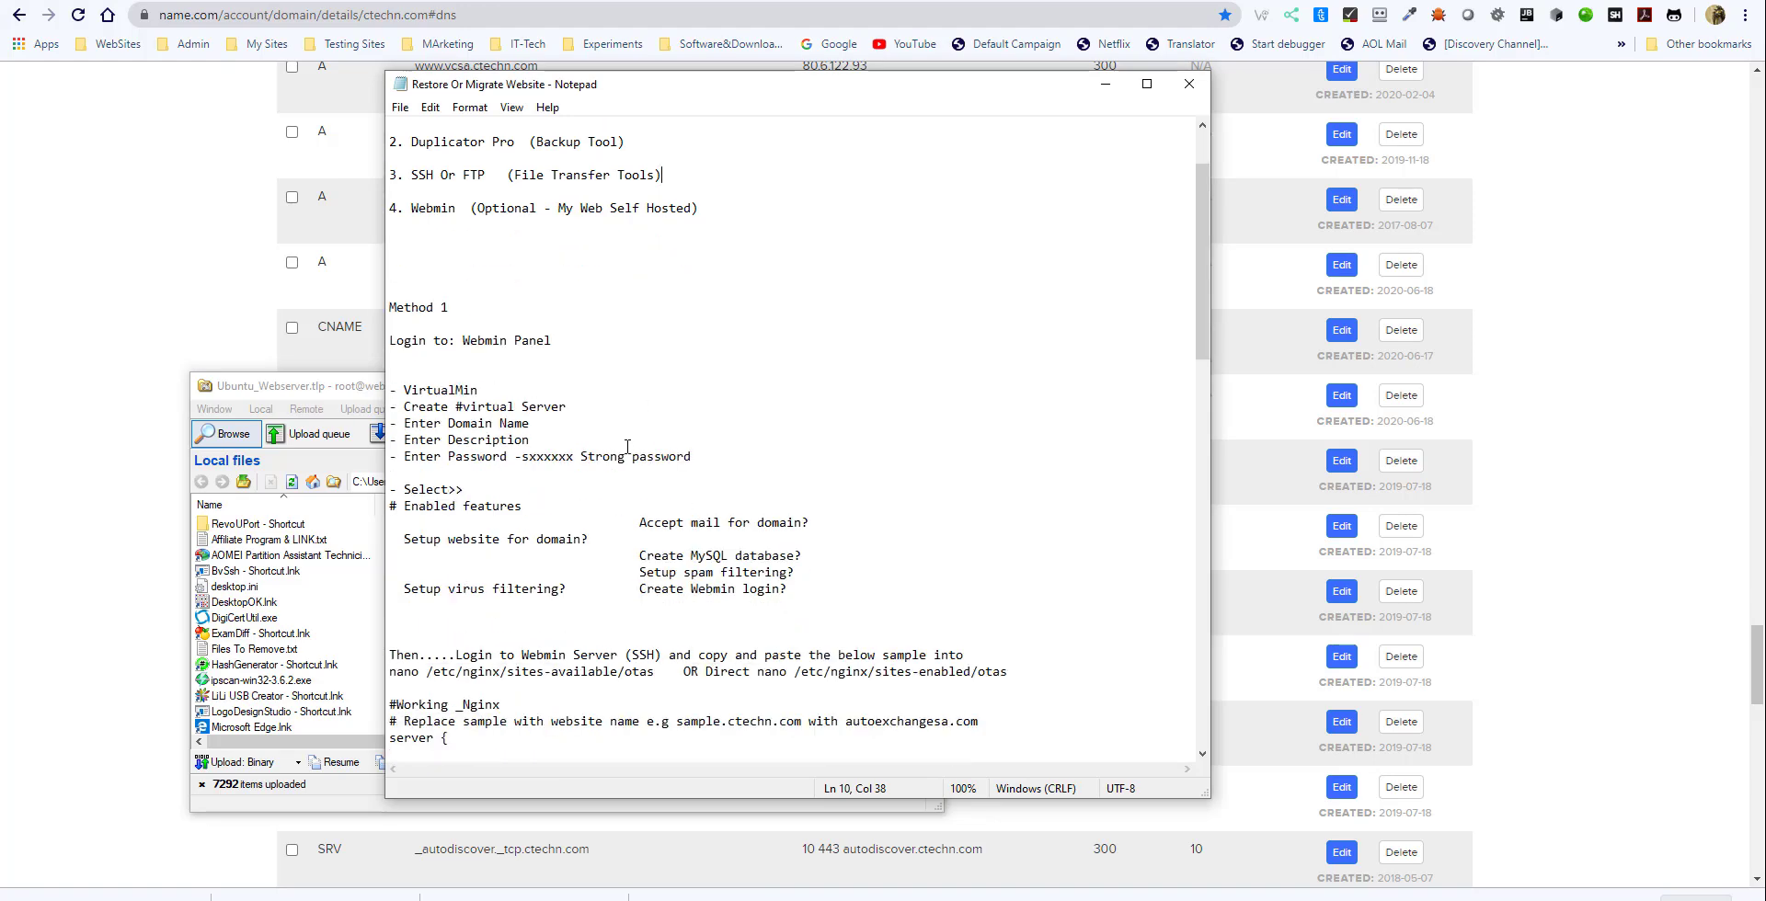
scroll(594, 555, down, 2)
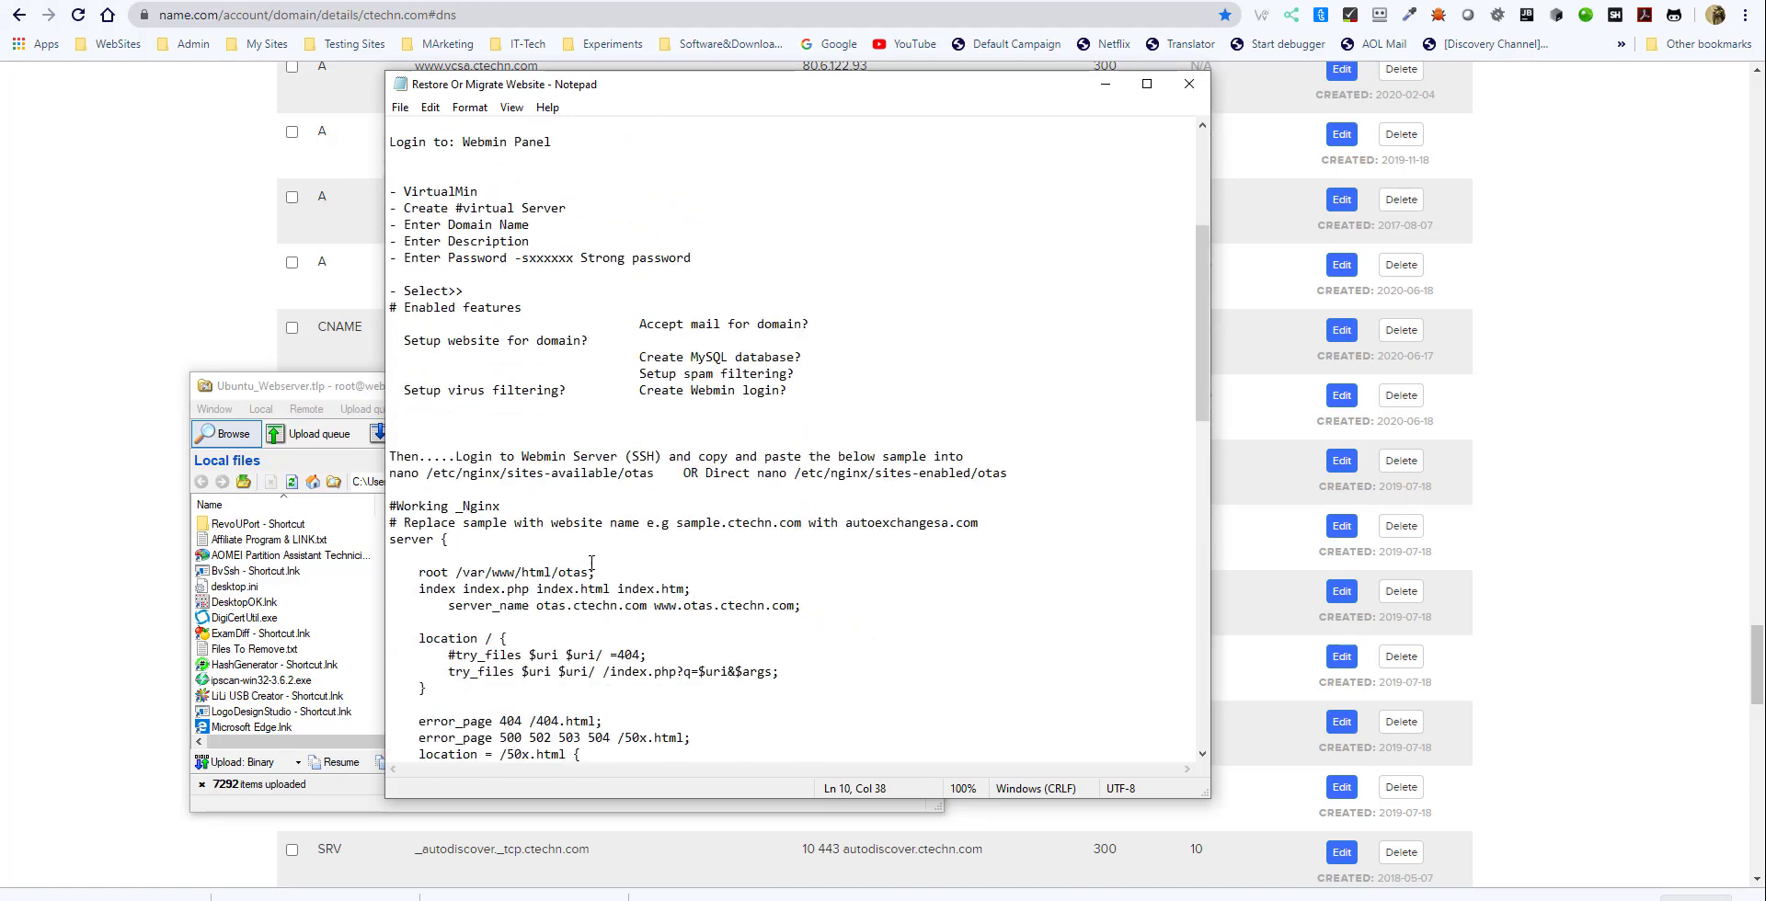
scroll(600, 495, up, 6)
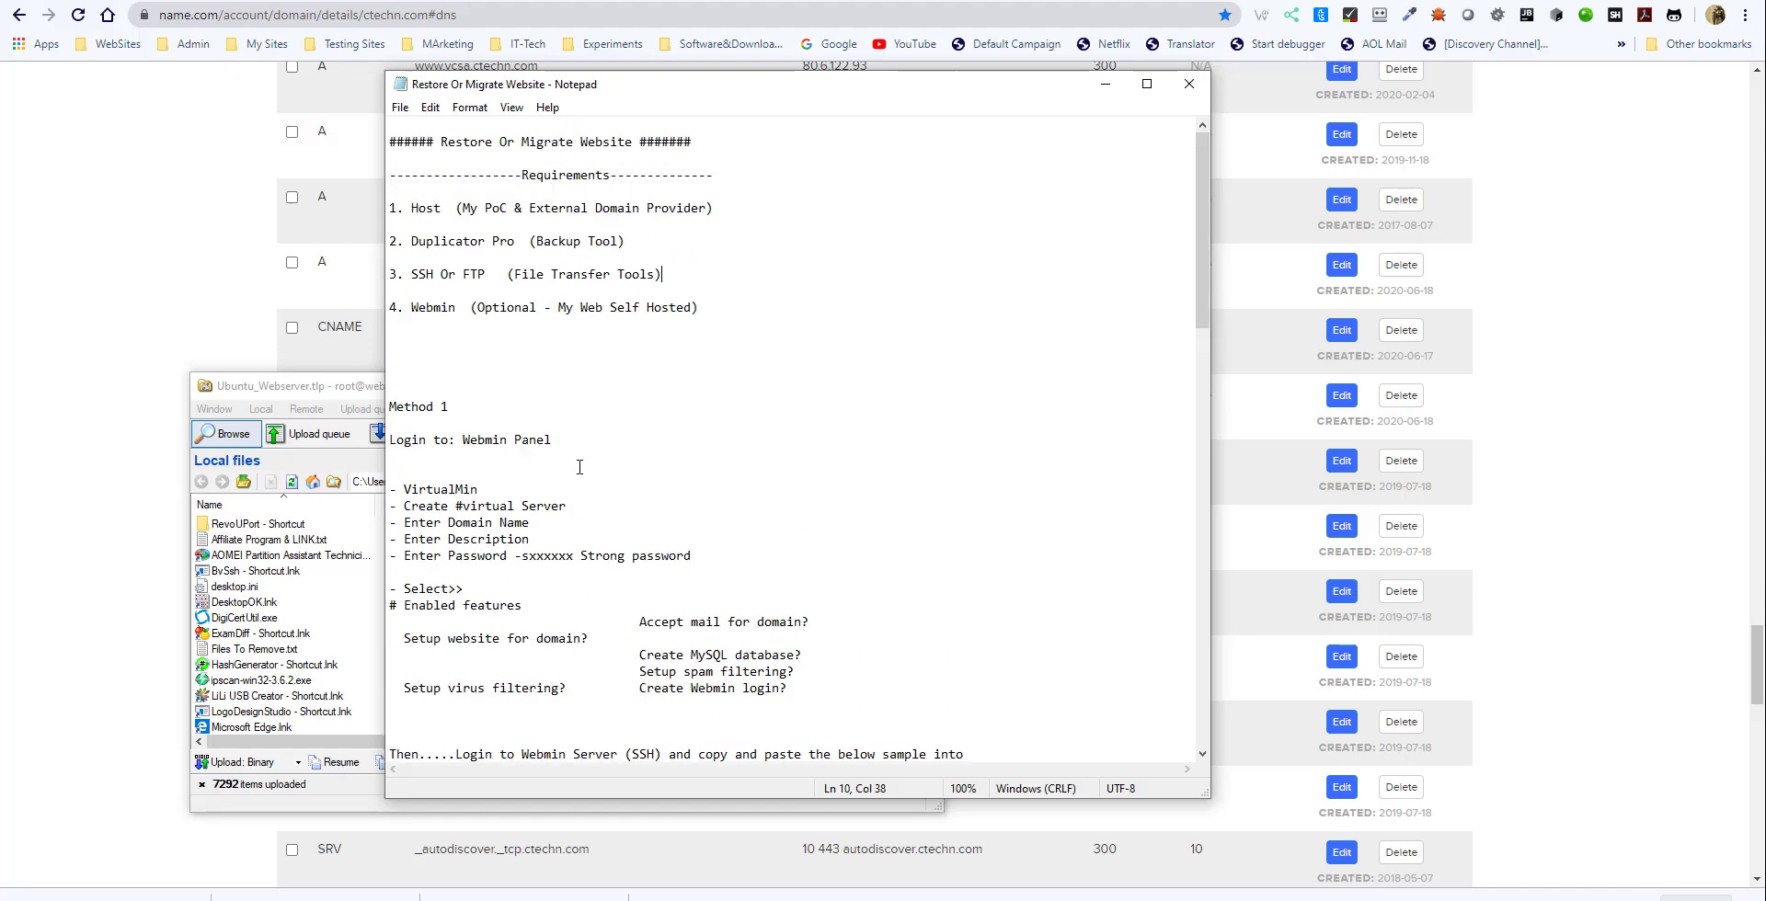
- Switch to Virtualmin in the browser and start a new virtual server with the domain name otas.ctechn.com
scroll(568, 482, down, 3)
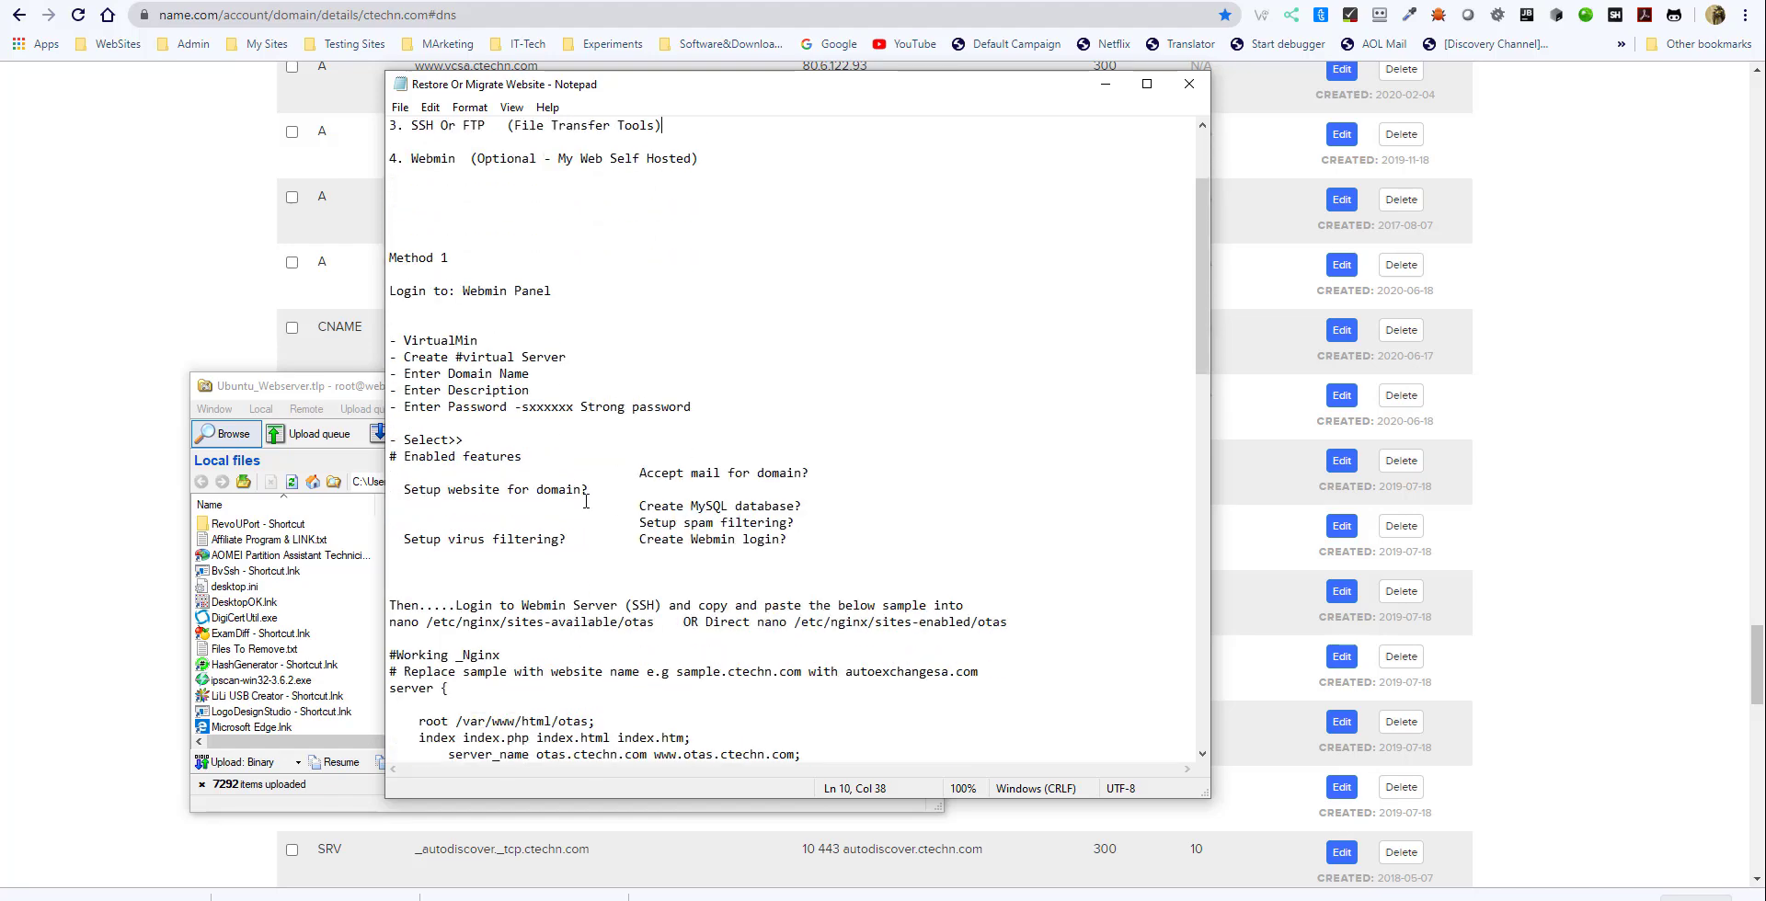
click(112, 203)
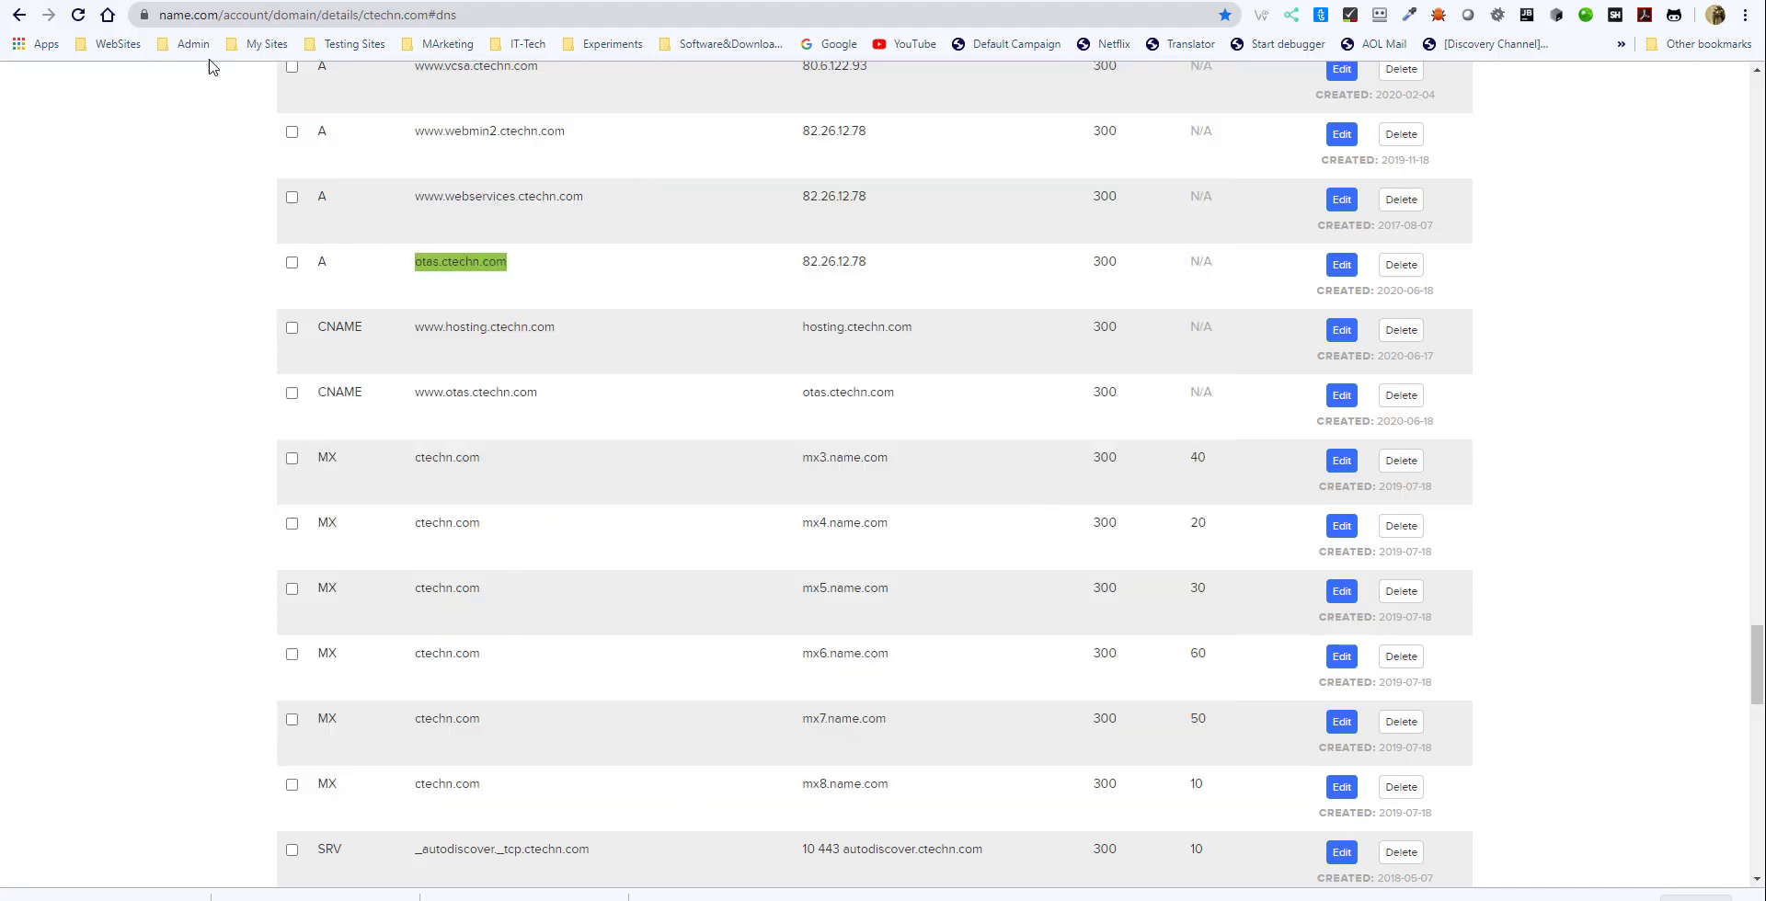
click(224, 1)
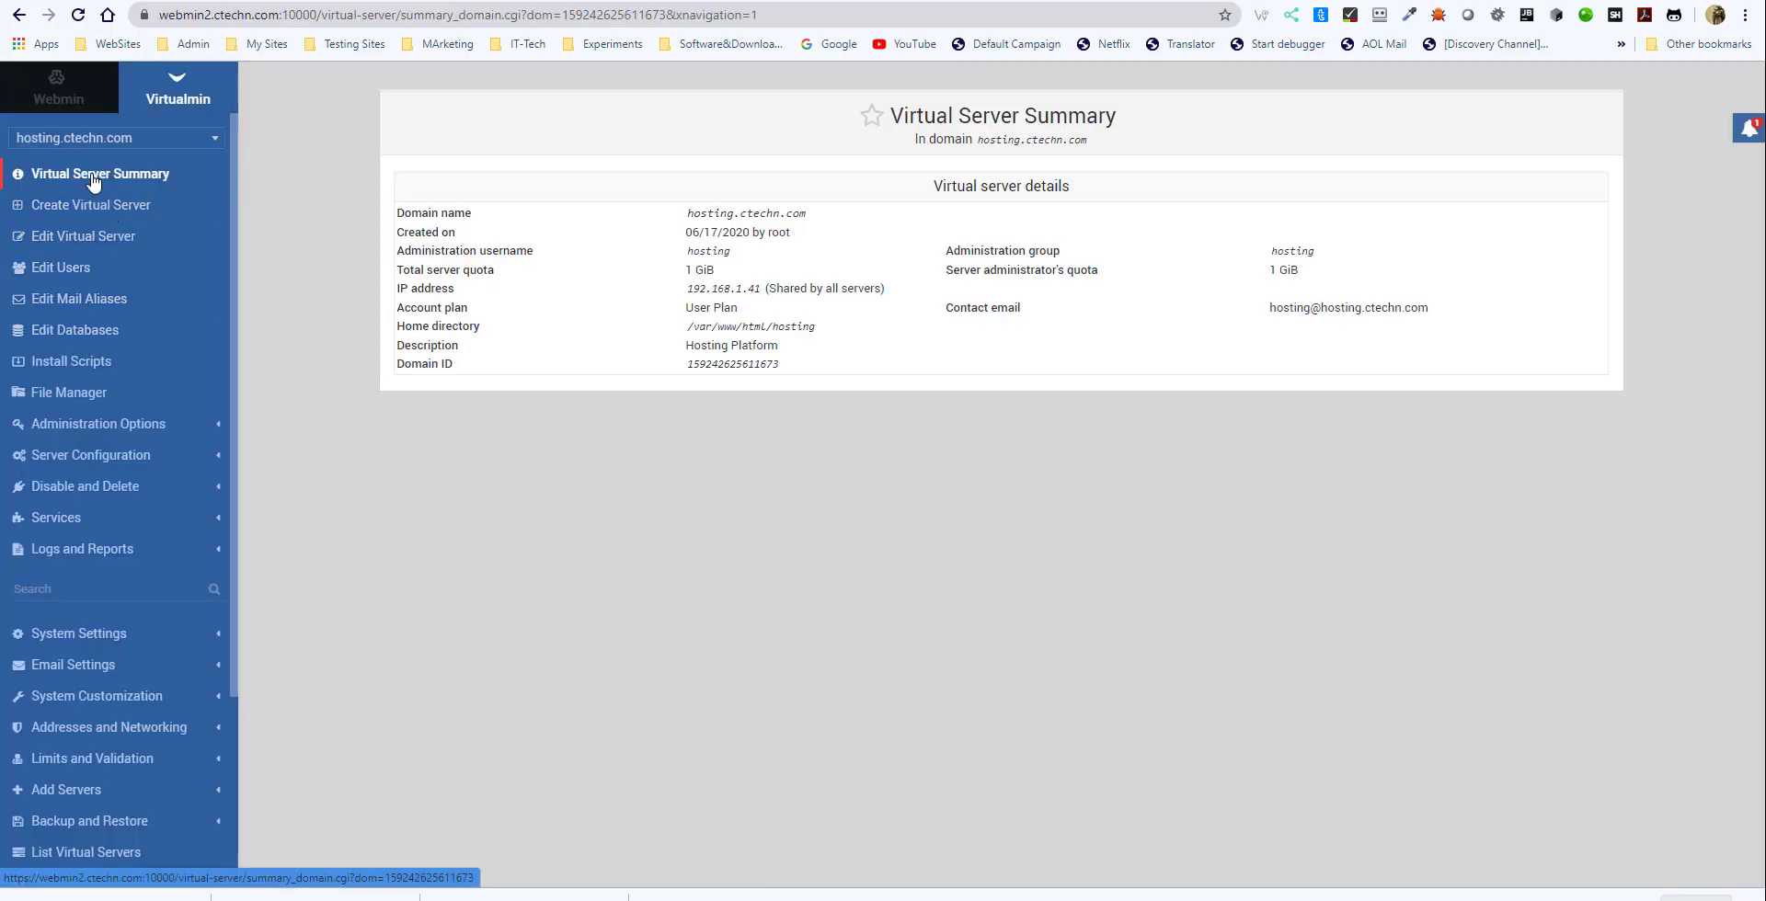
click(88, 210)
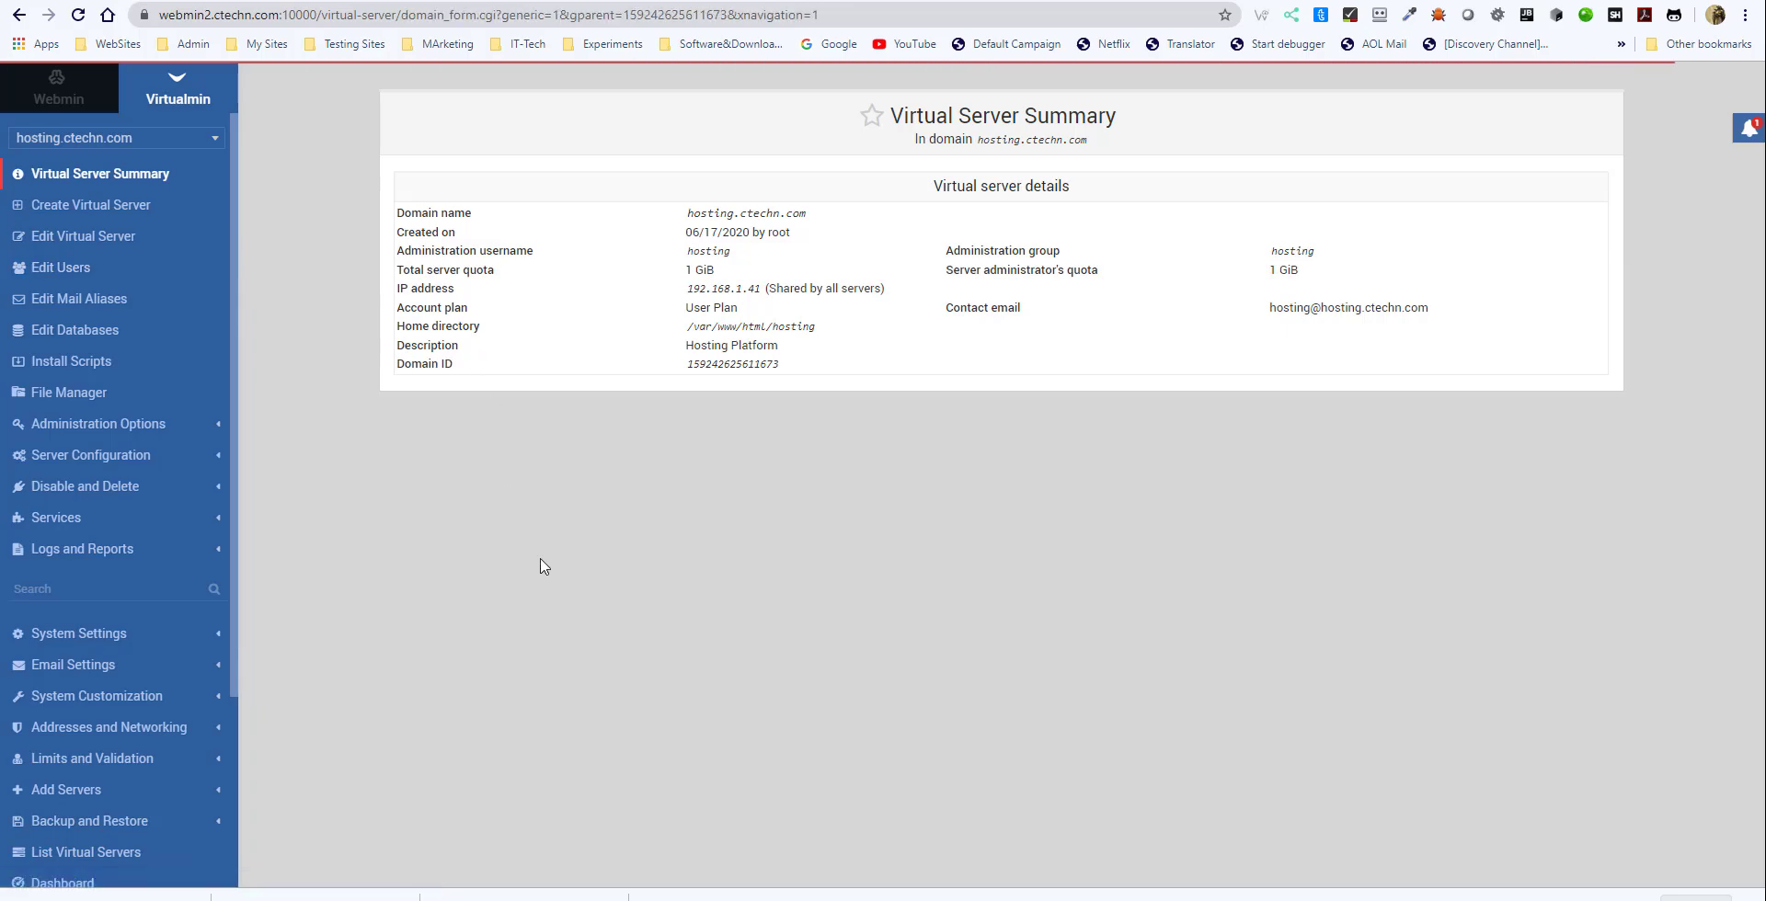
click(828, 219)
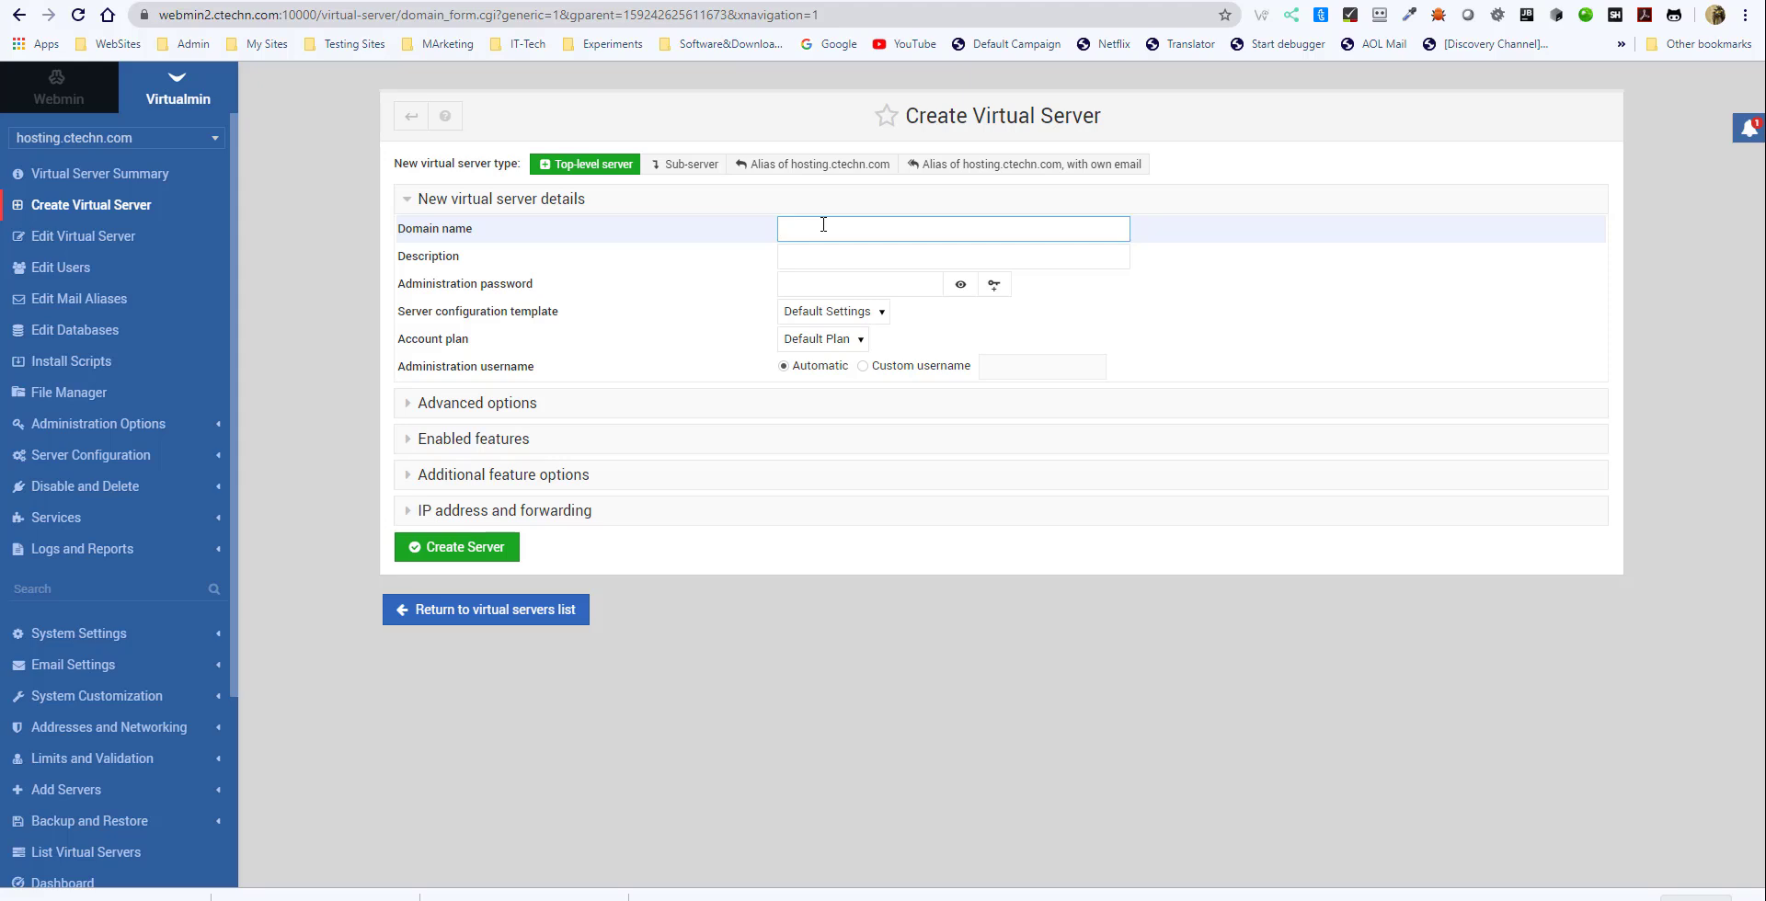
text(otas.ctechn.com)
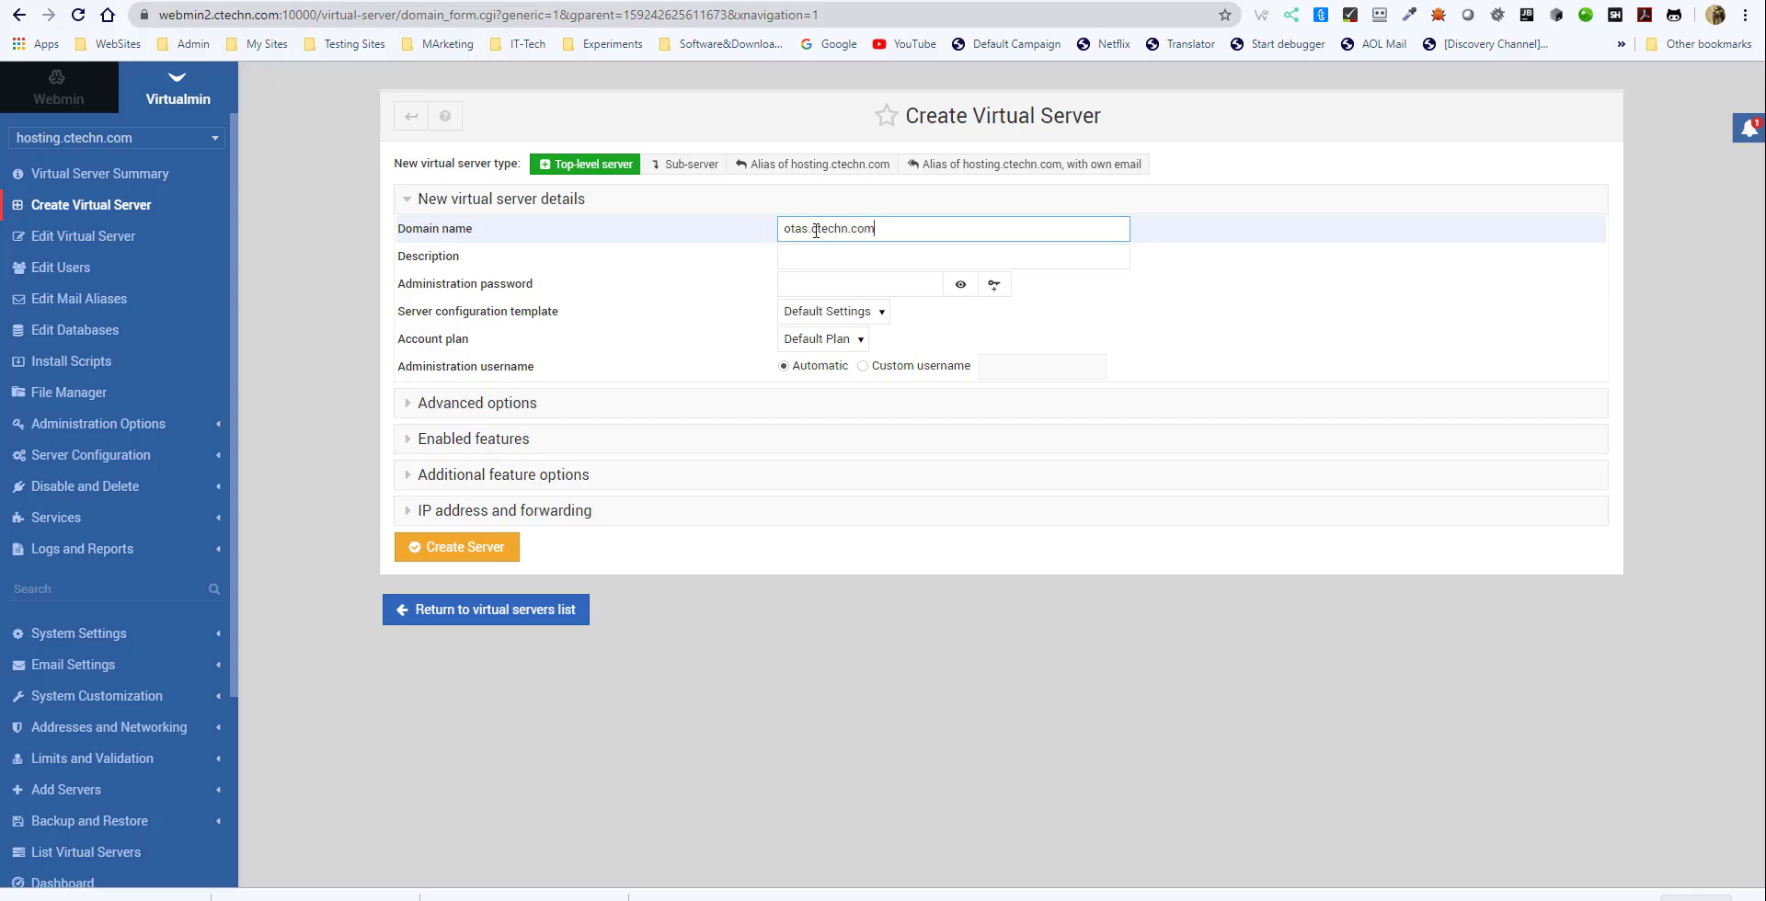
- Set the new server's description to Otas Supported Living and fill in the administration password from a saved login
click(850, 250)
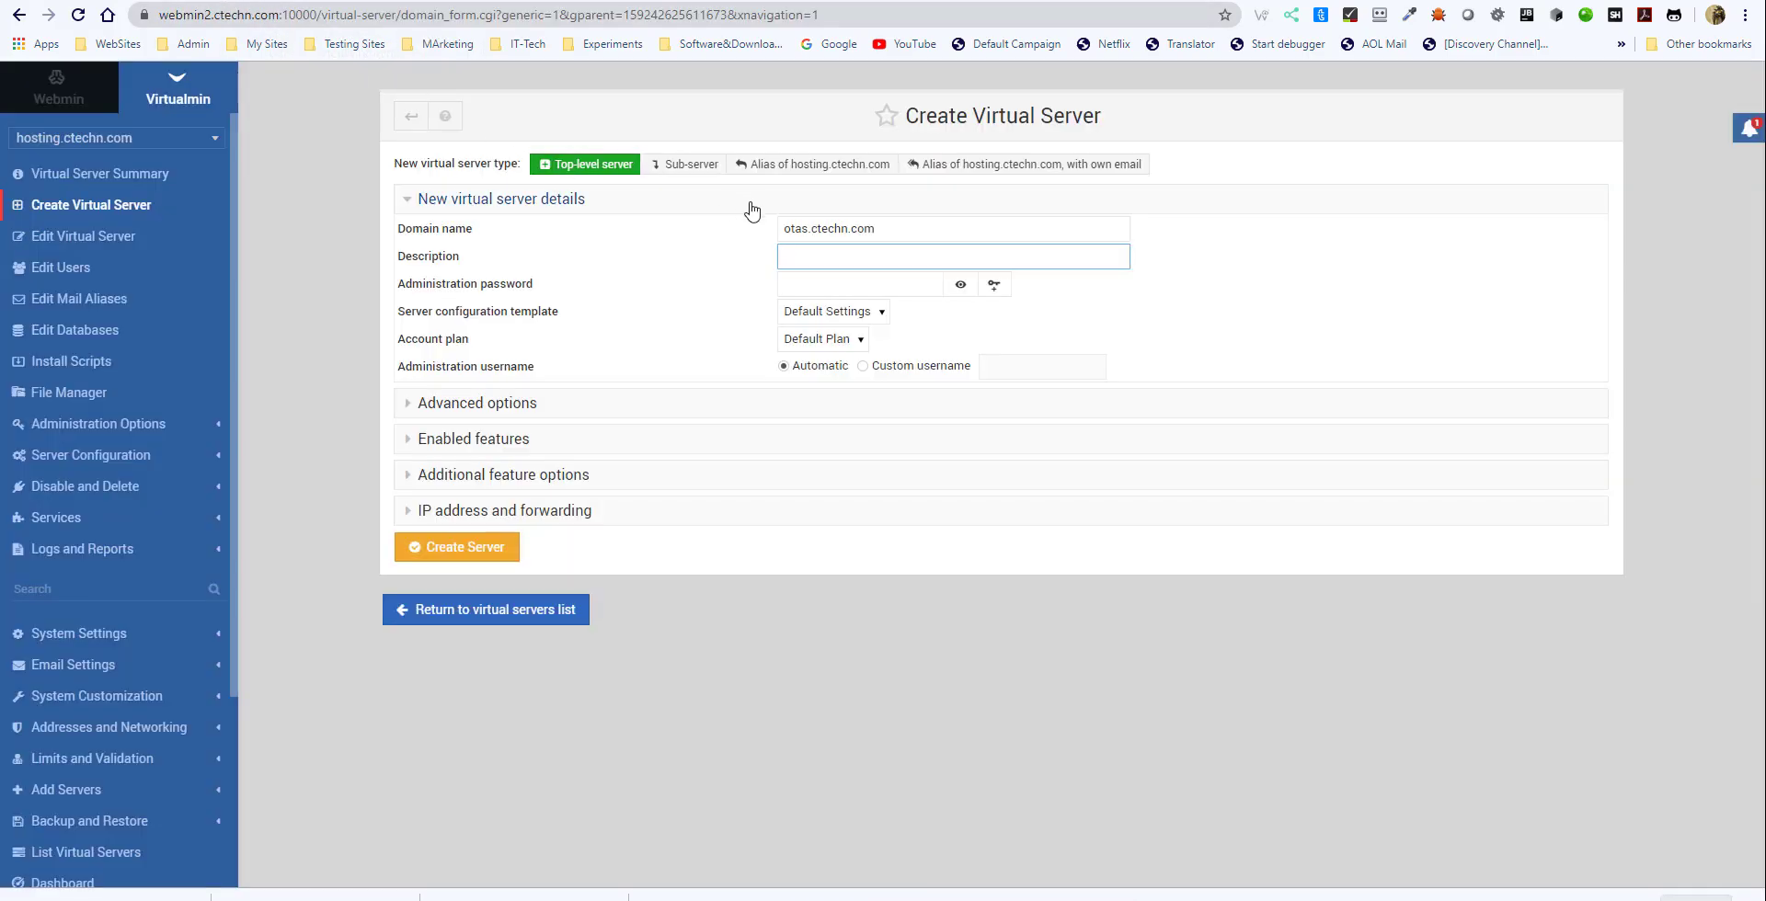
click(802, 258)
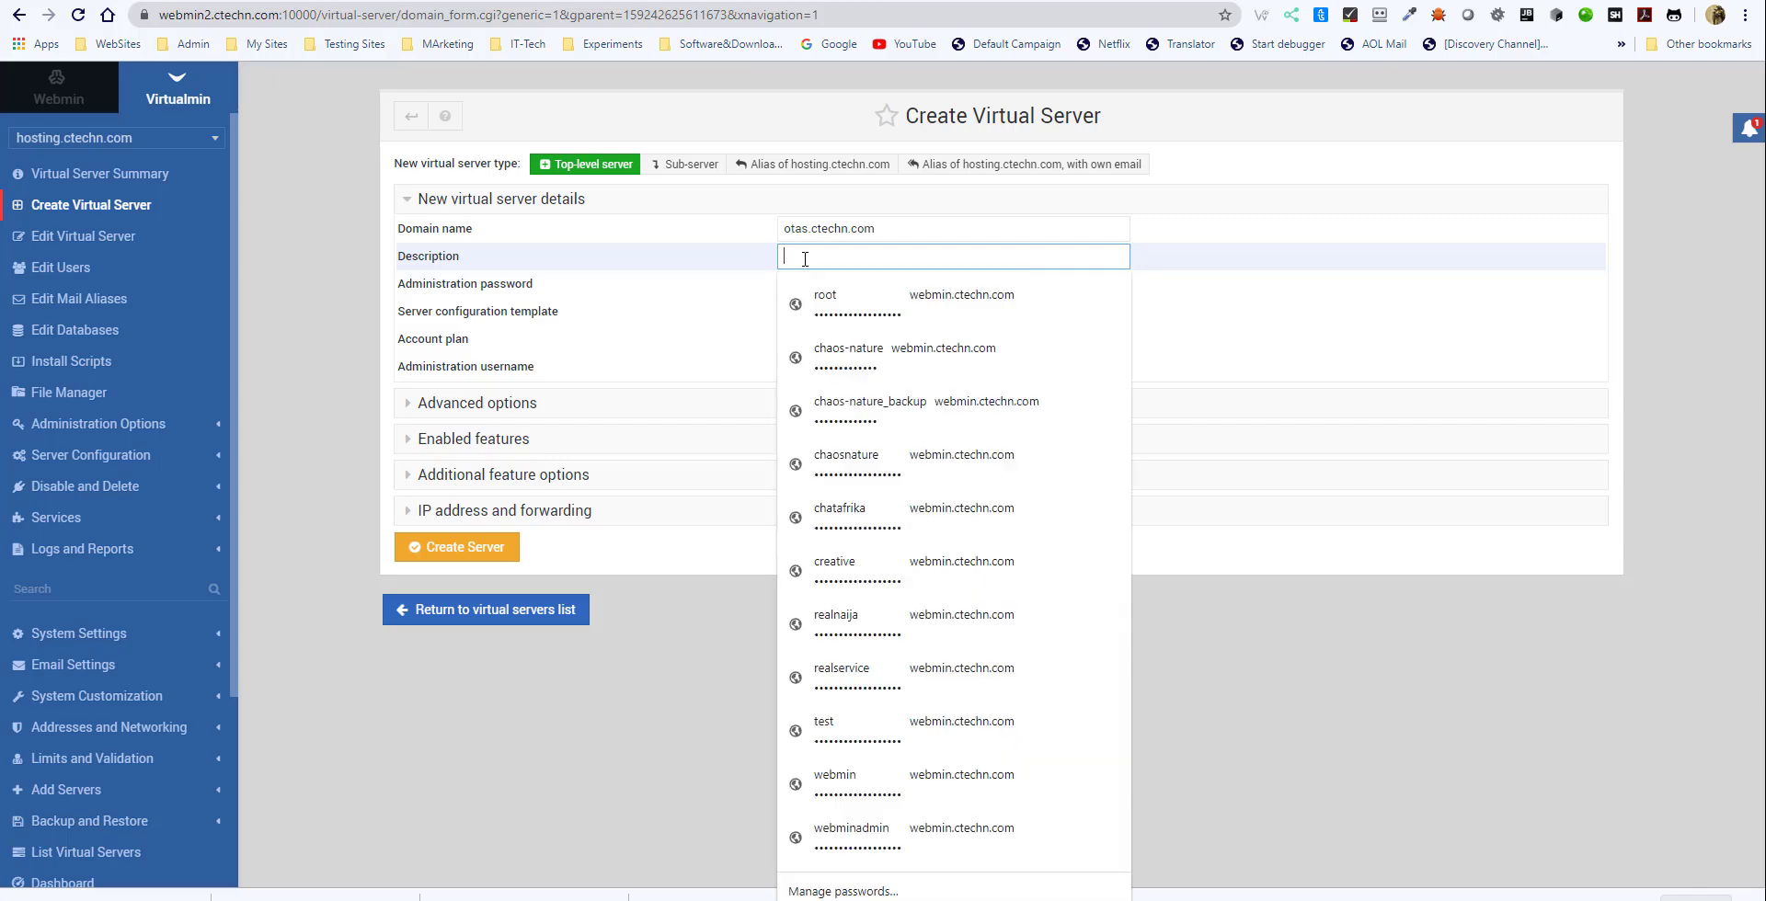
text(Otas Supported Living)
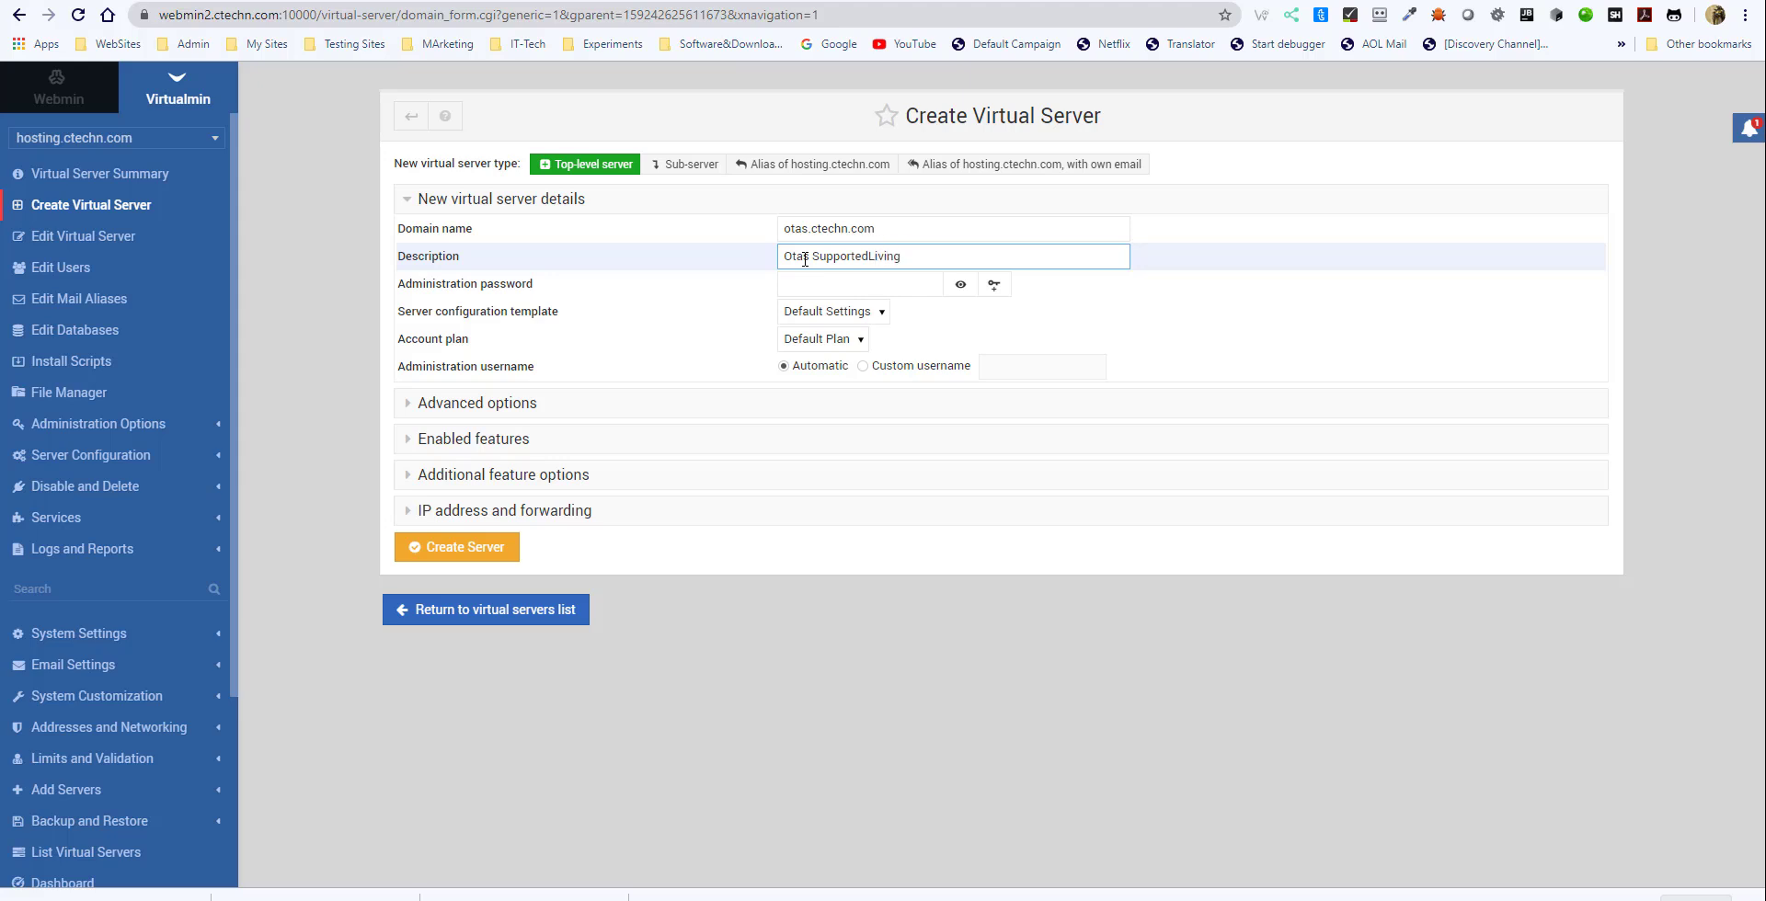
click(871, 255)
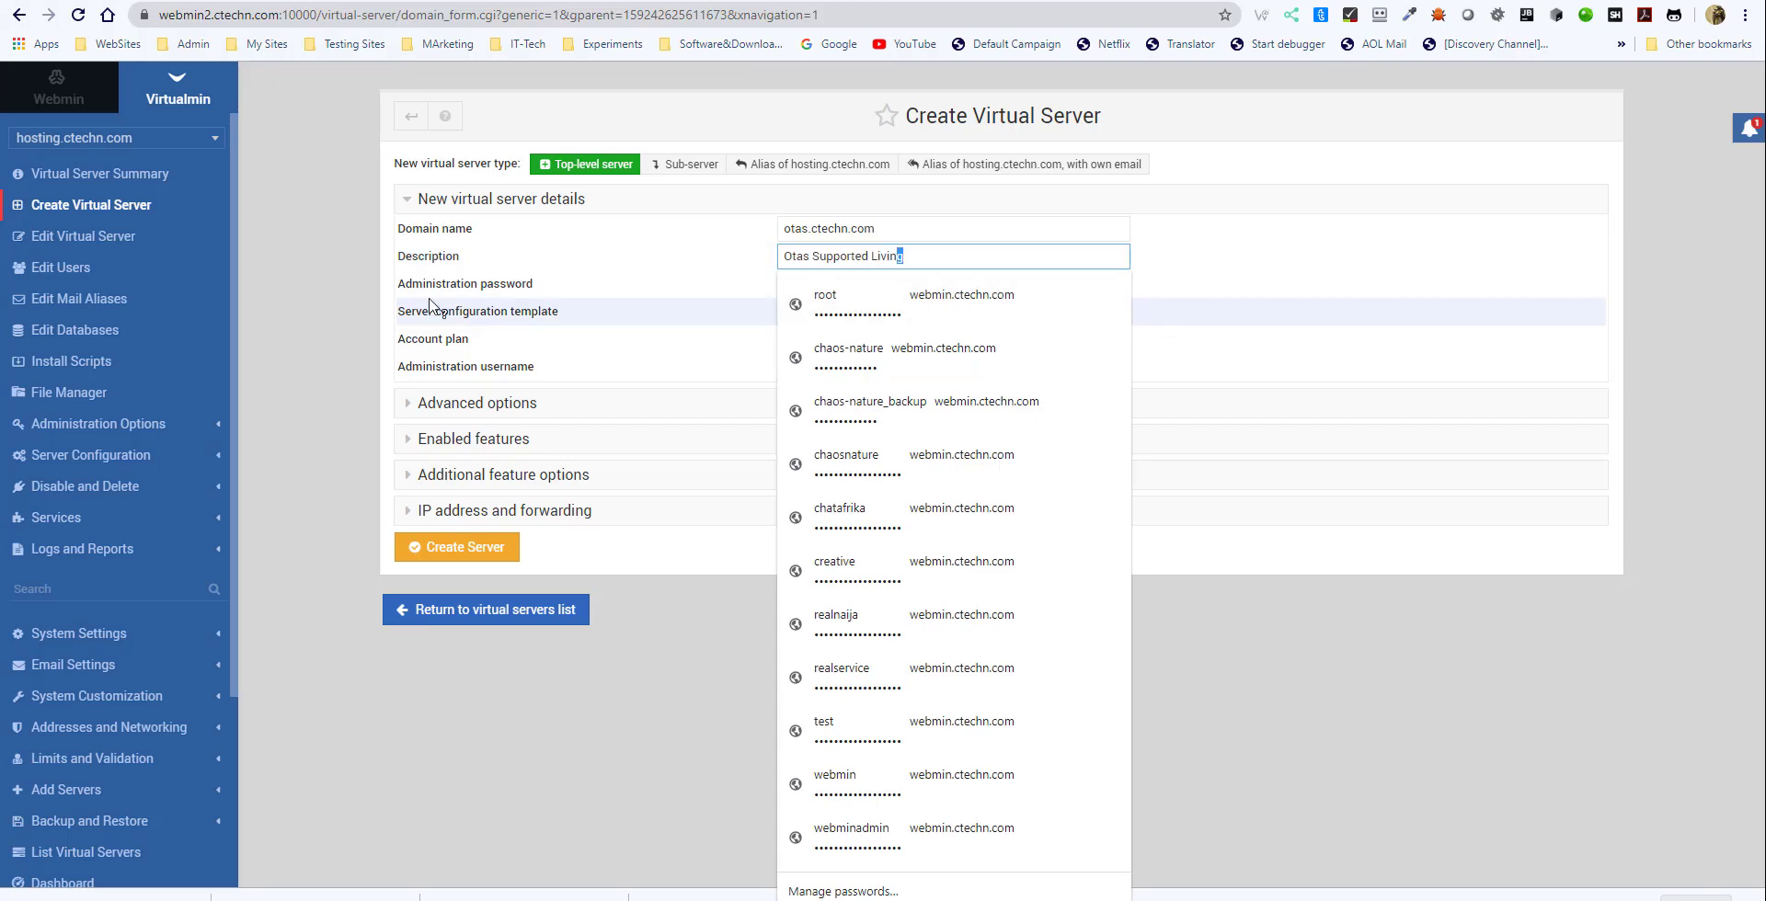
click(295, 295)
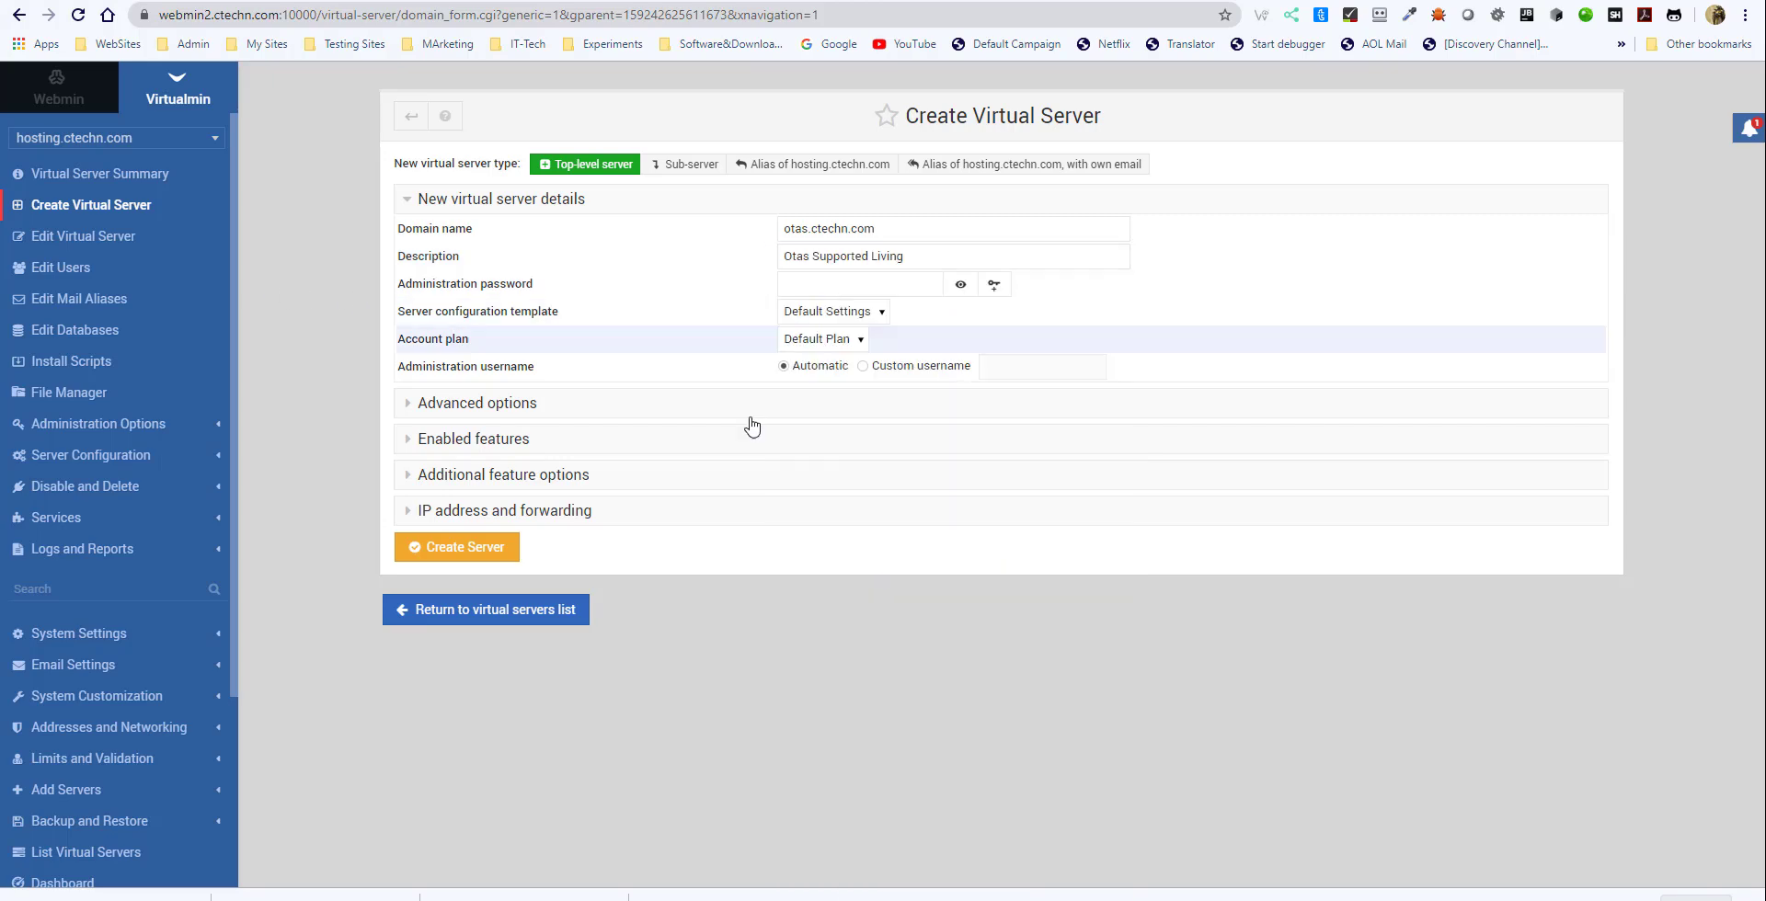
click(873, 284)
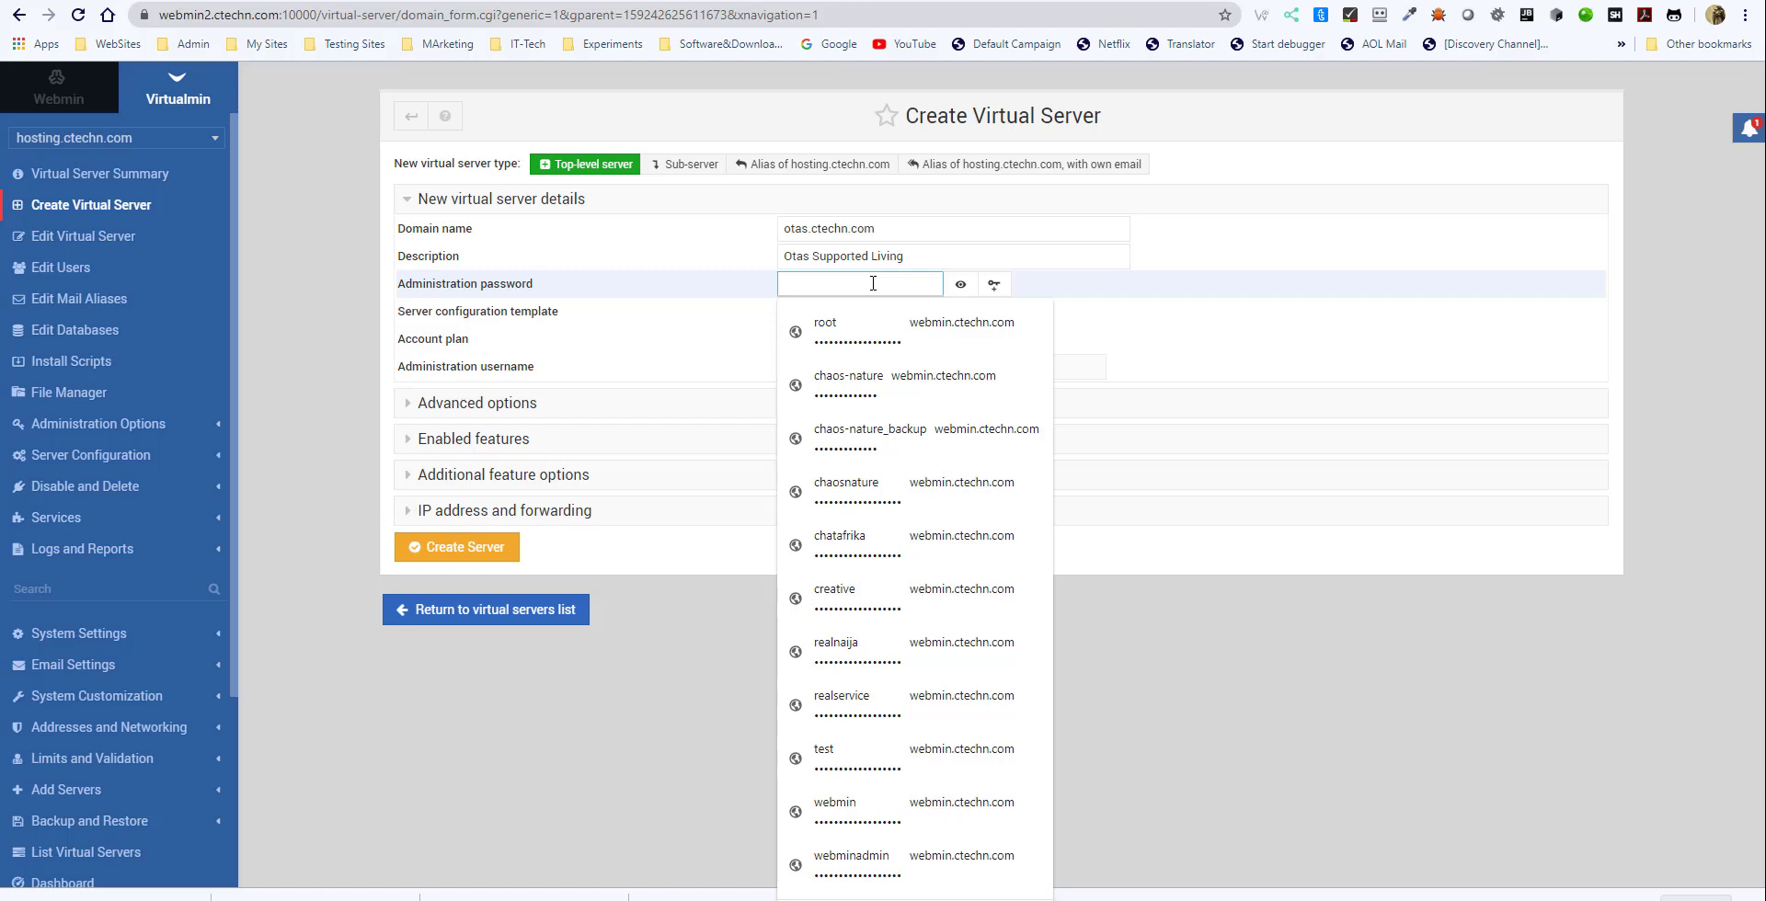
click(878, 336)
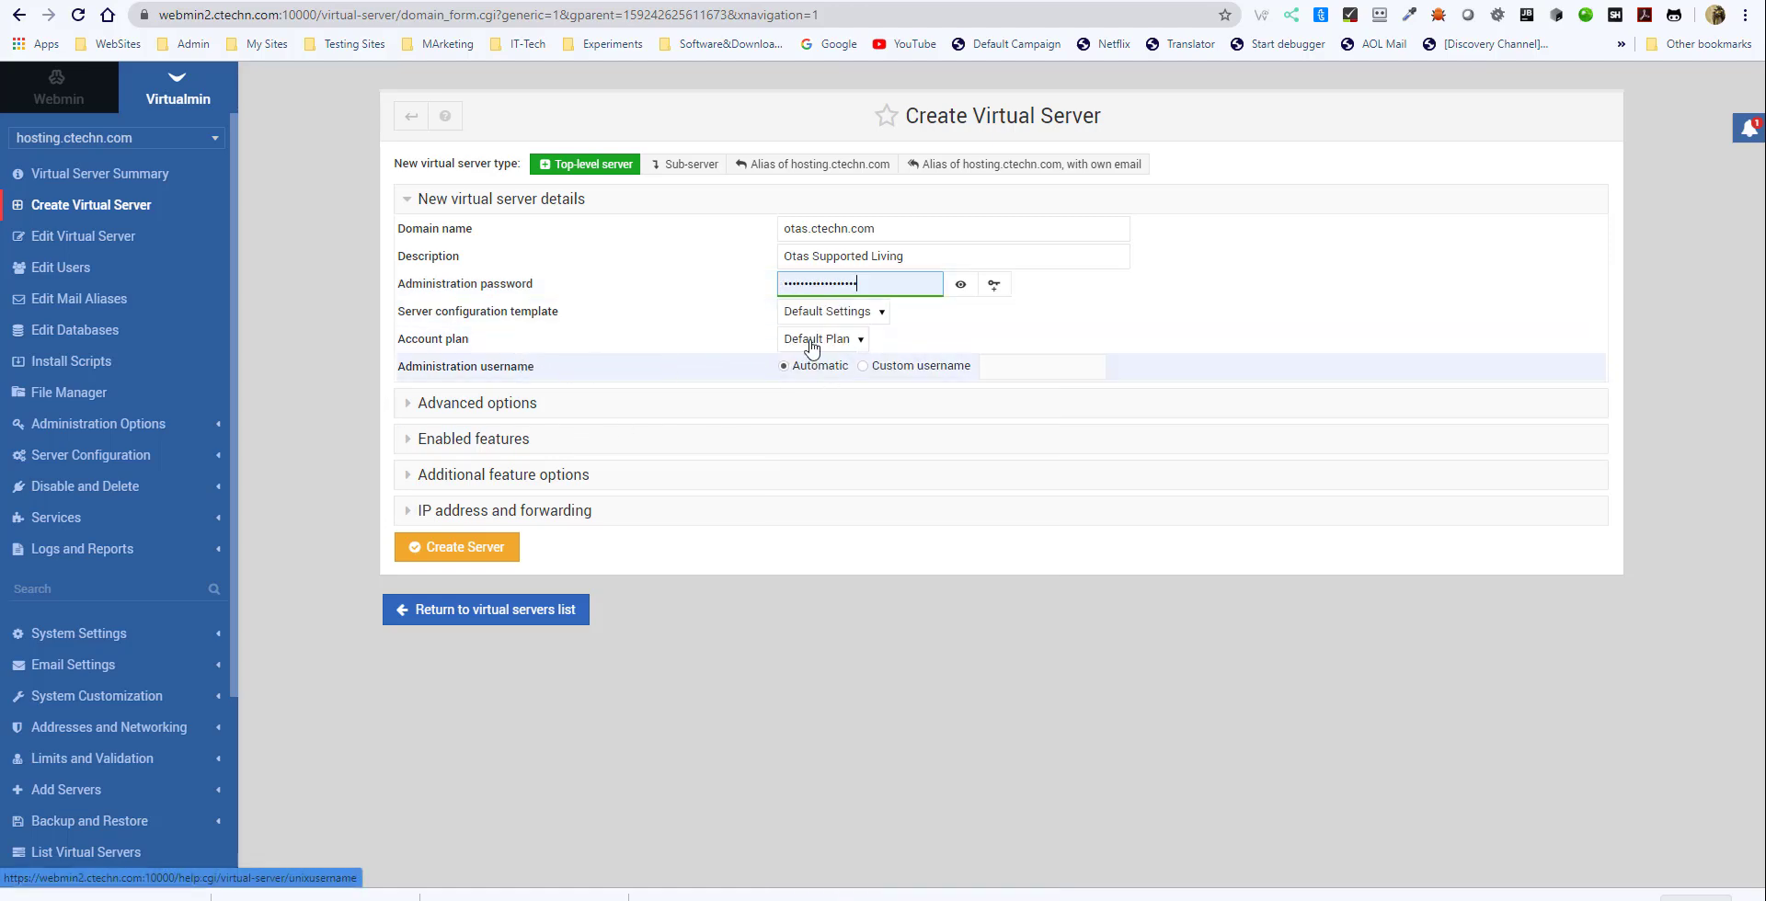
- Assign the User Plan account plan, check the enabled features and create the virtual server
click(844, 340)
click(846, 345)
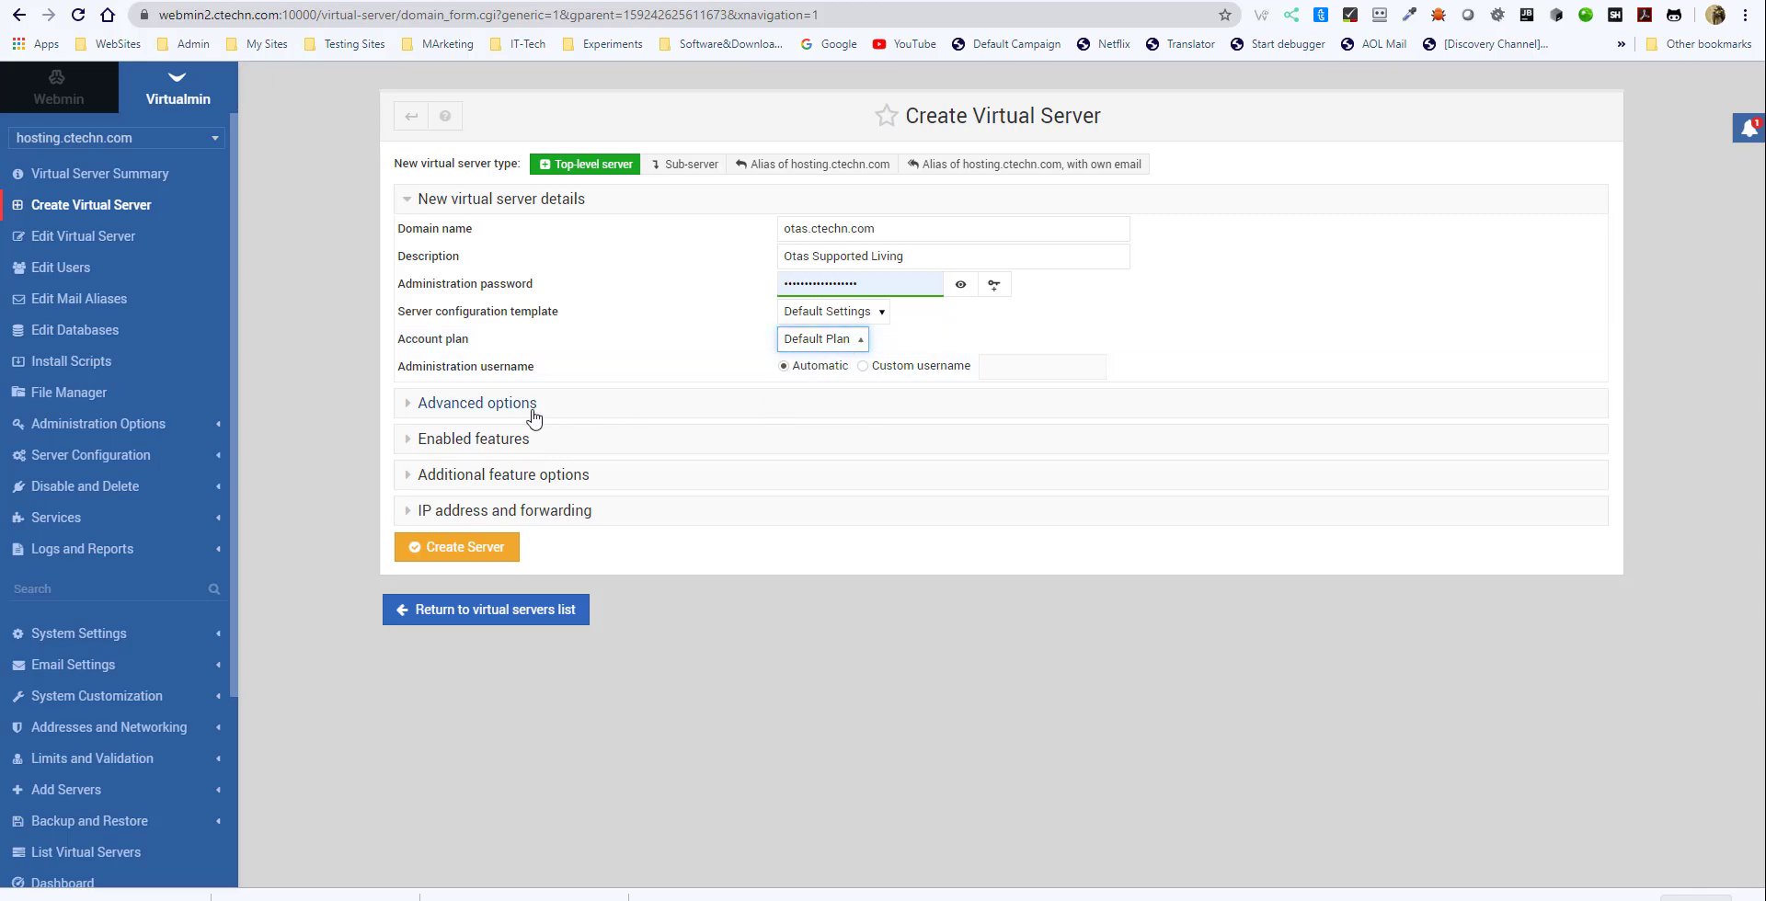
click(411, 443)
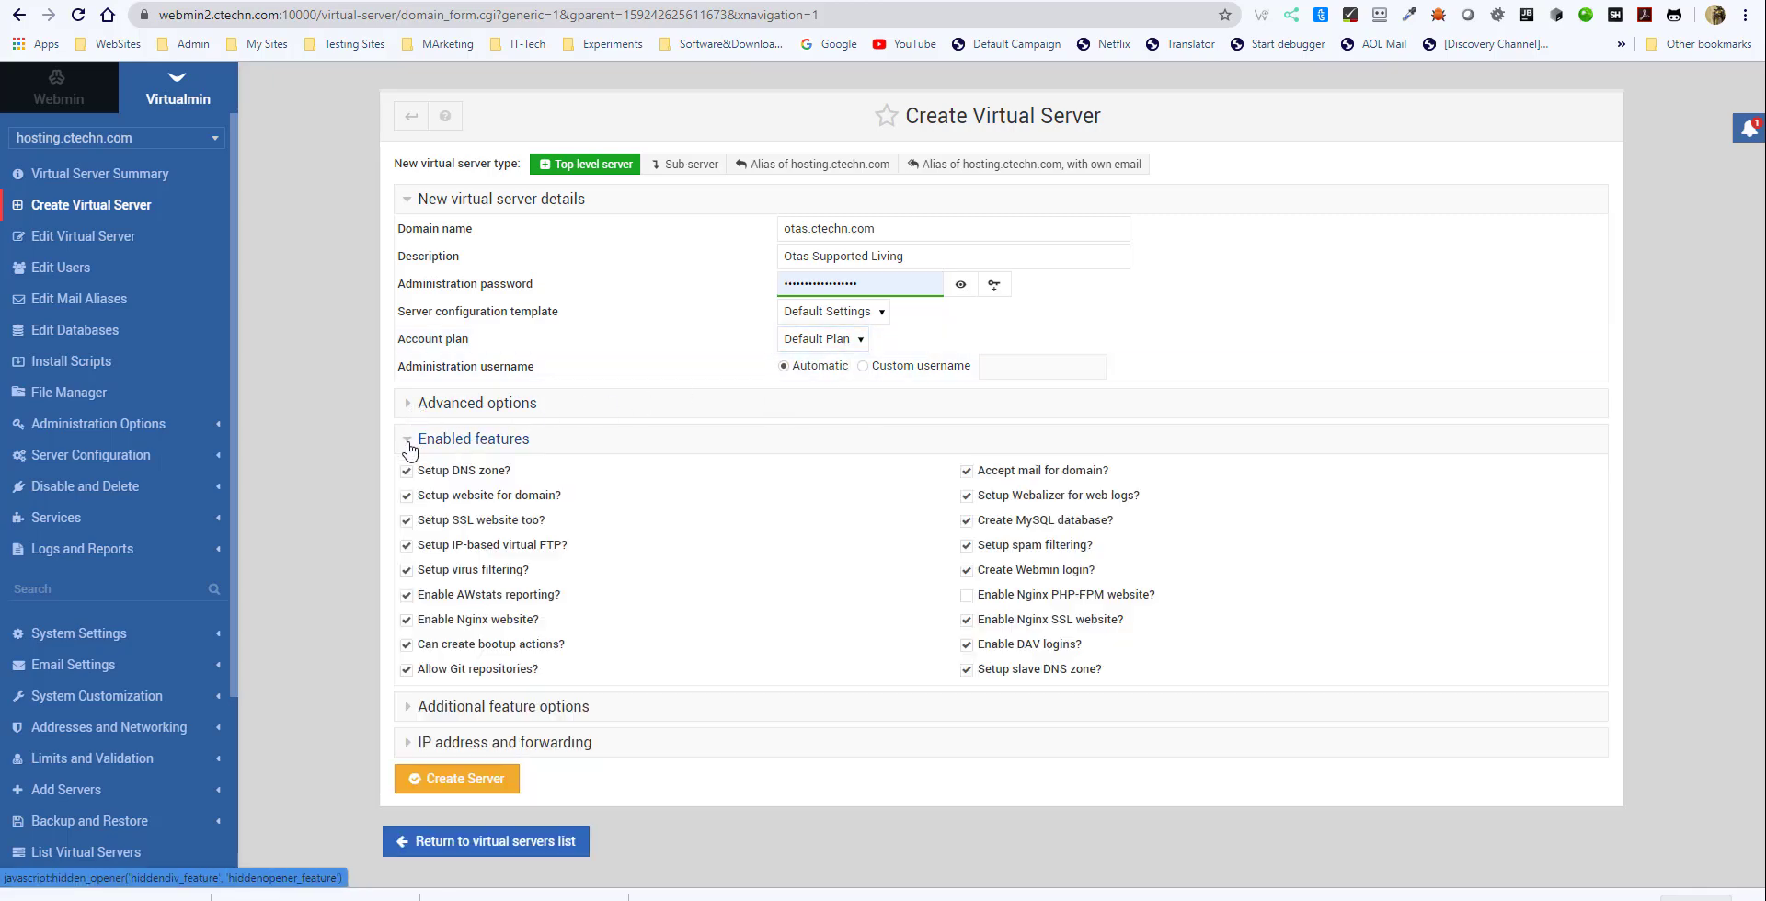
click(881, 313)
click(883, 316)
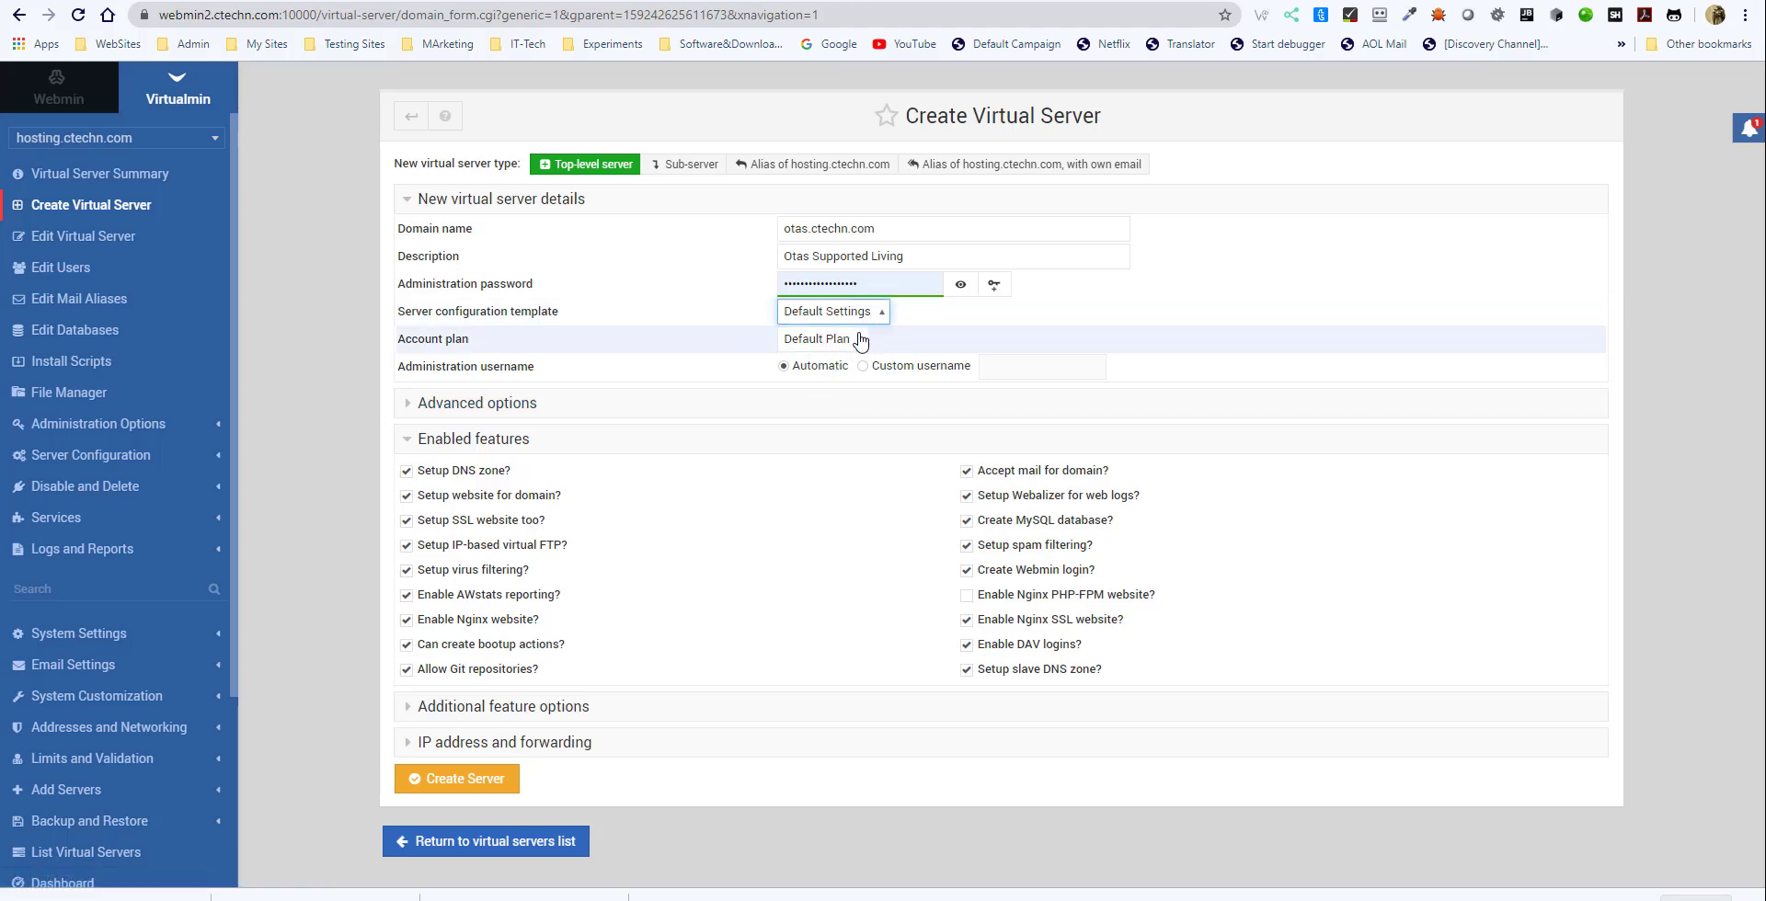
click(850, 340)
click(815, 396)
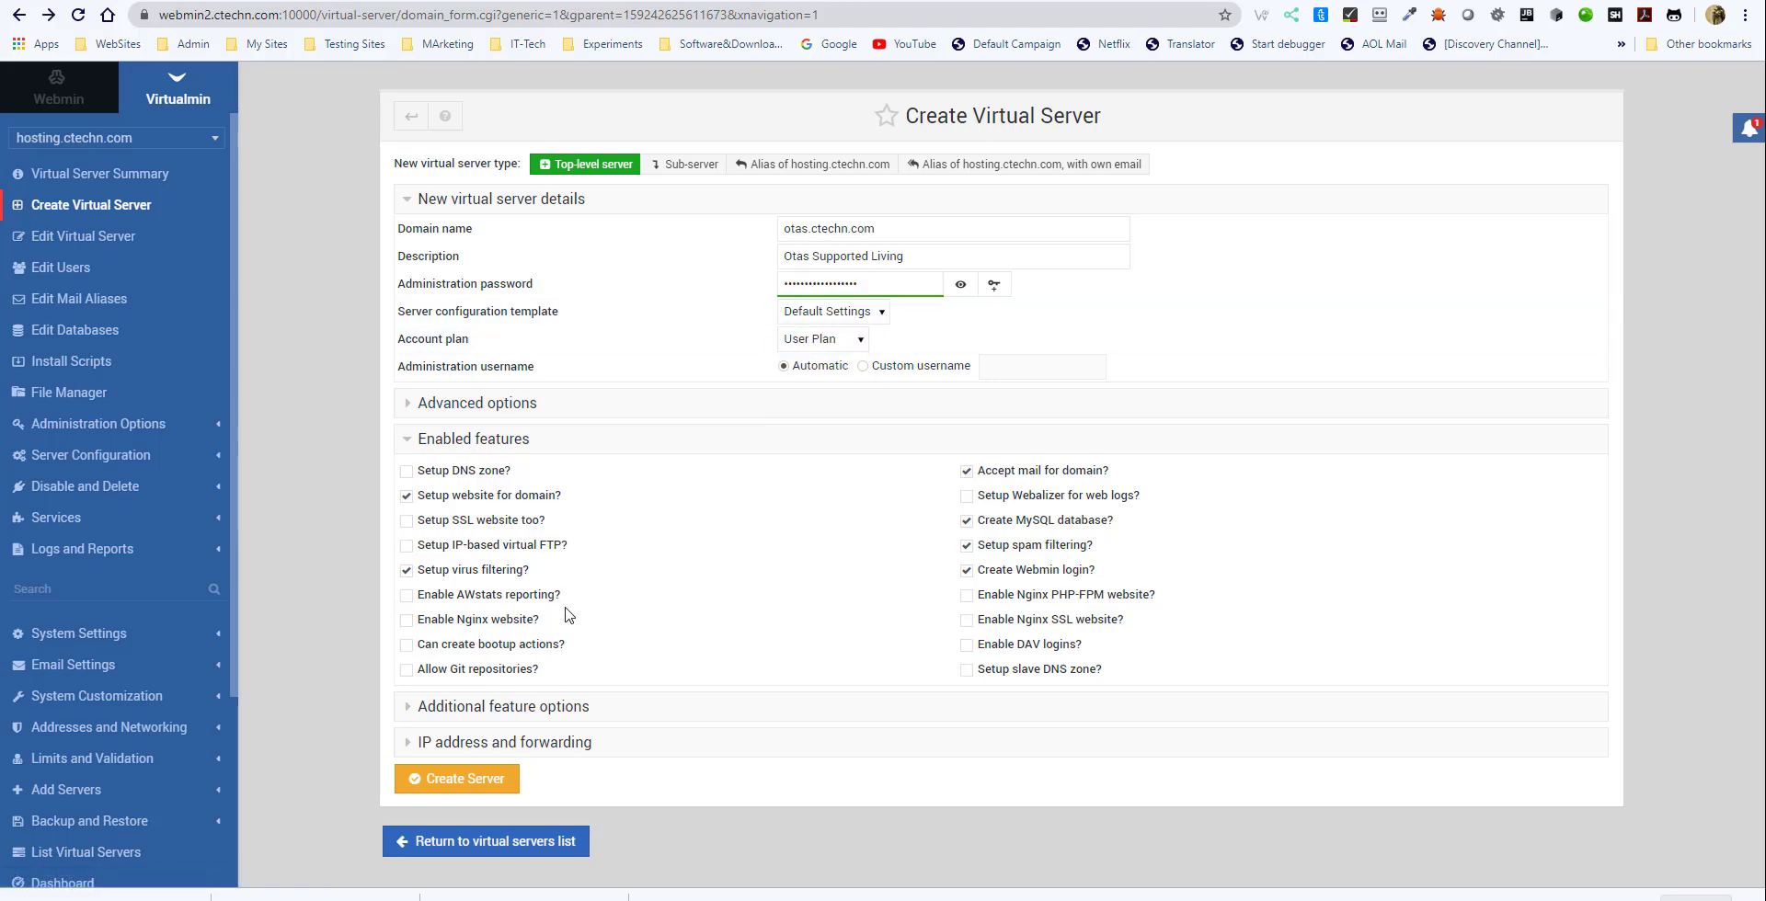
click(464, 781)
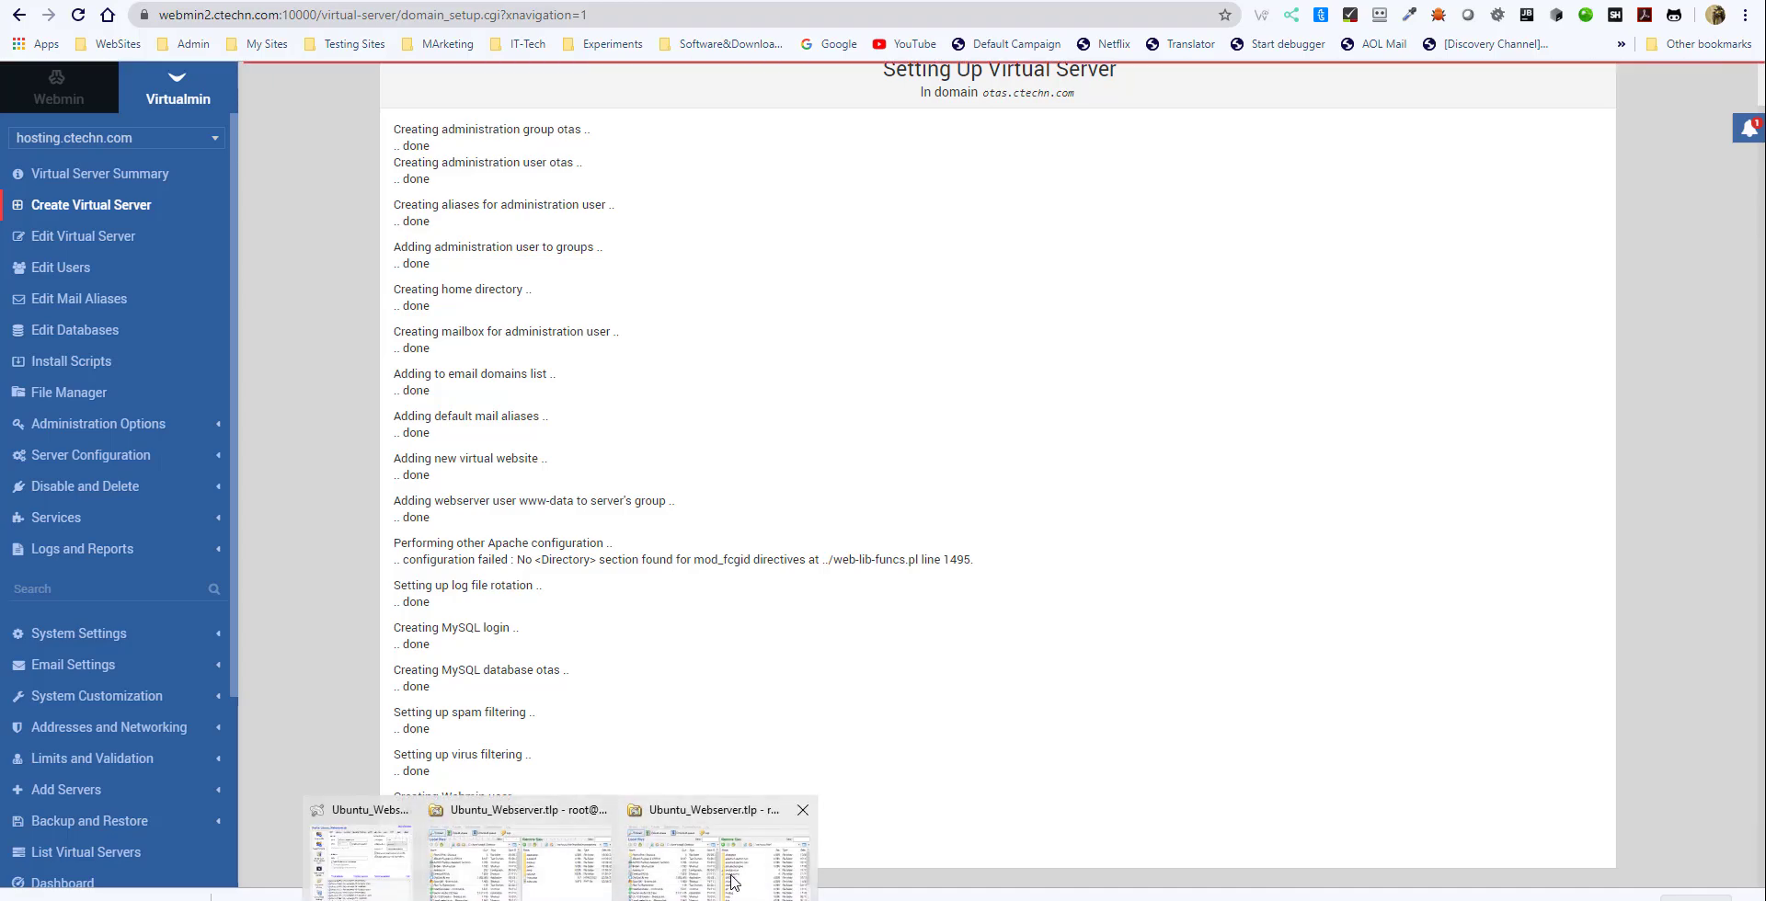
- Switch to Bitvise SFTP, refresh the remote /var/www/html directory and open its otas folder
click(674, 897)
drag(850, 346, 1049, 273)
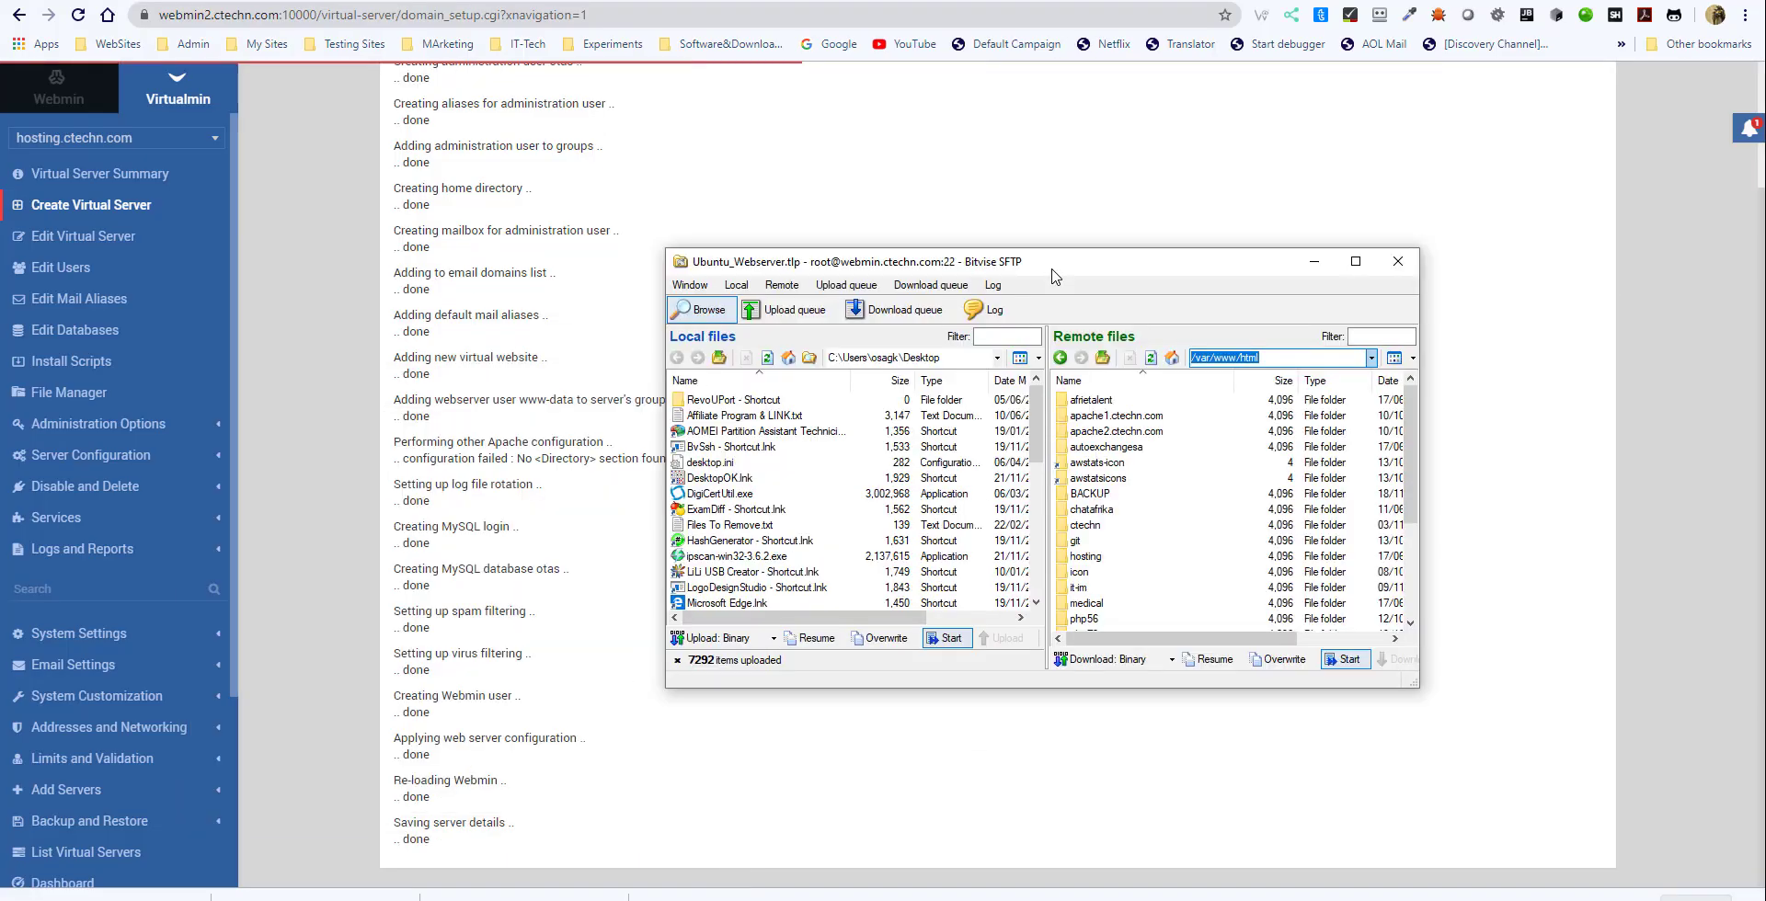
click(1281, 357)
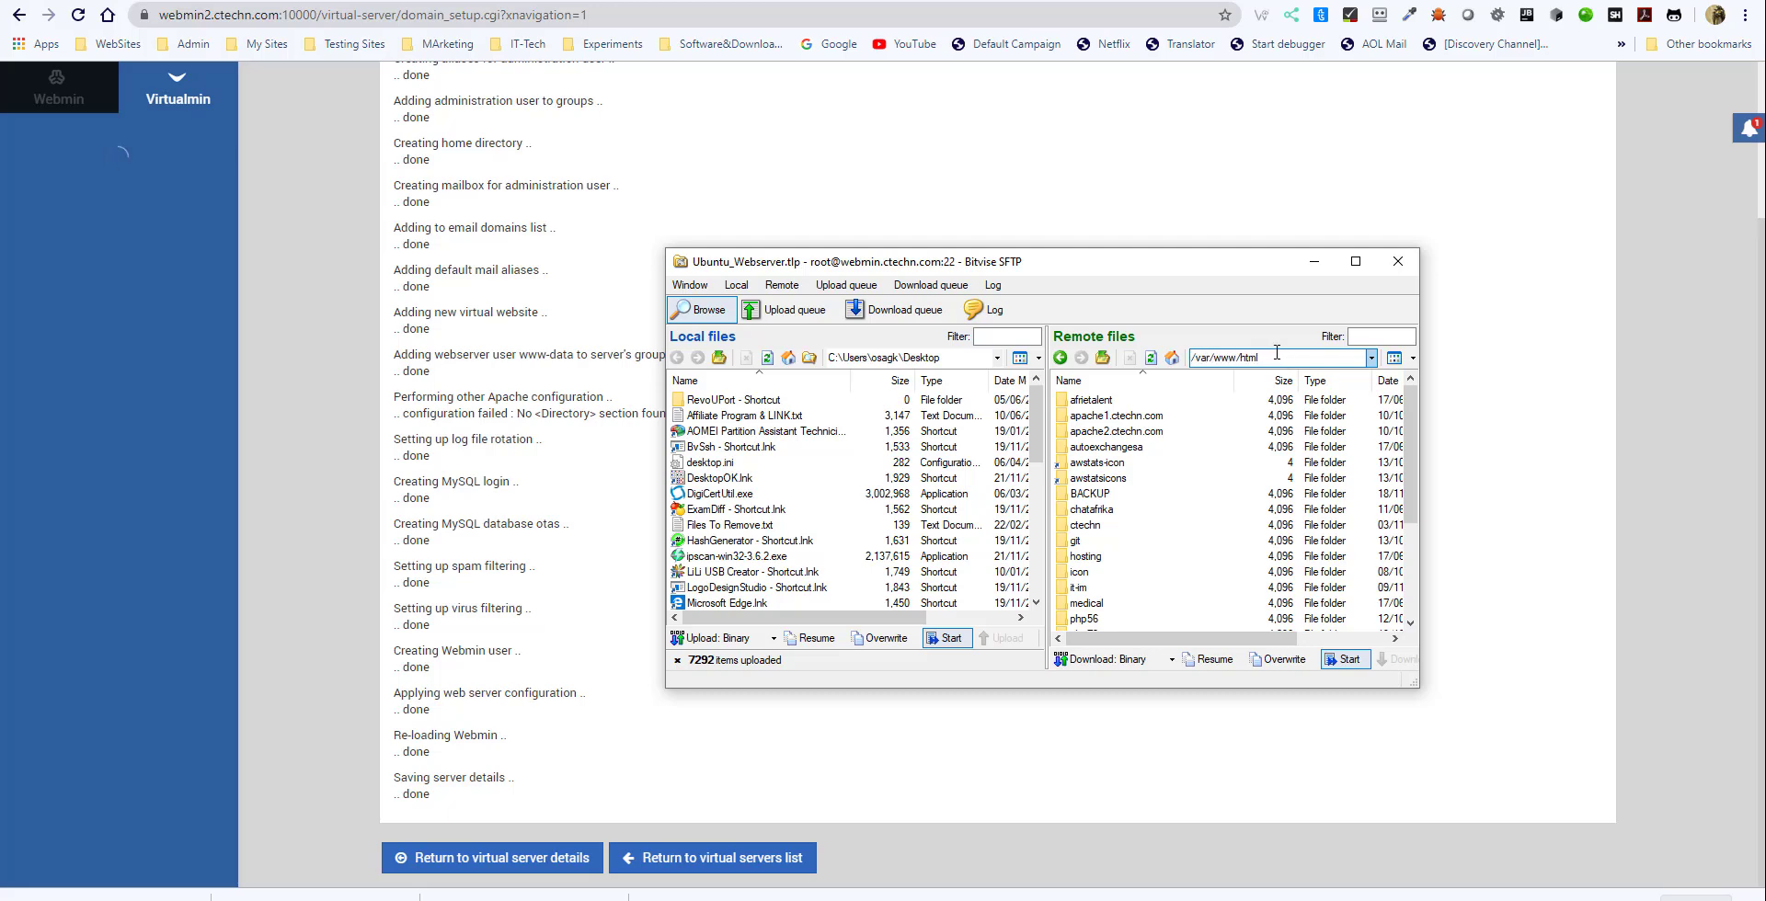
click(1150, 359)
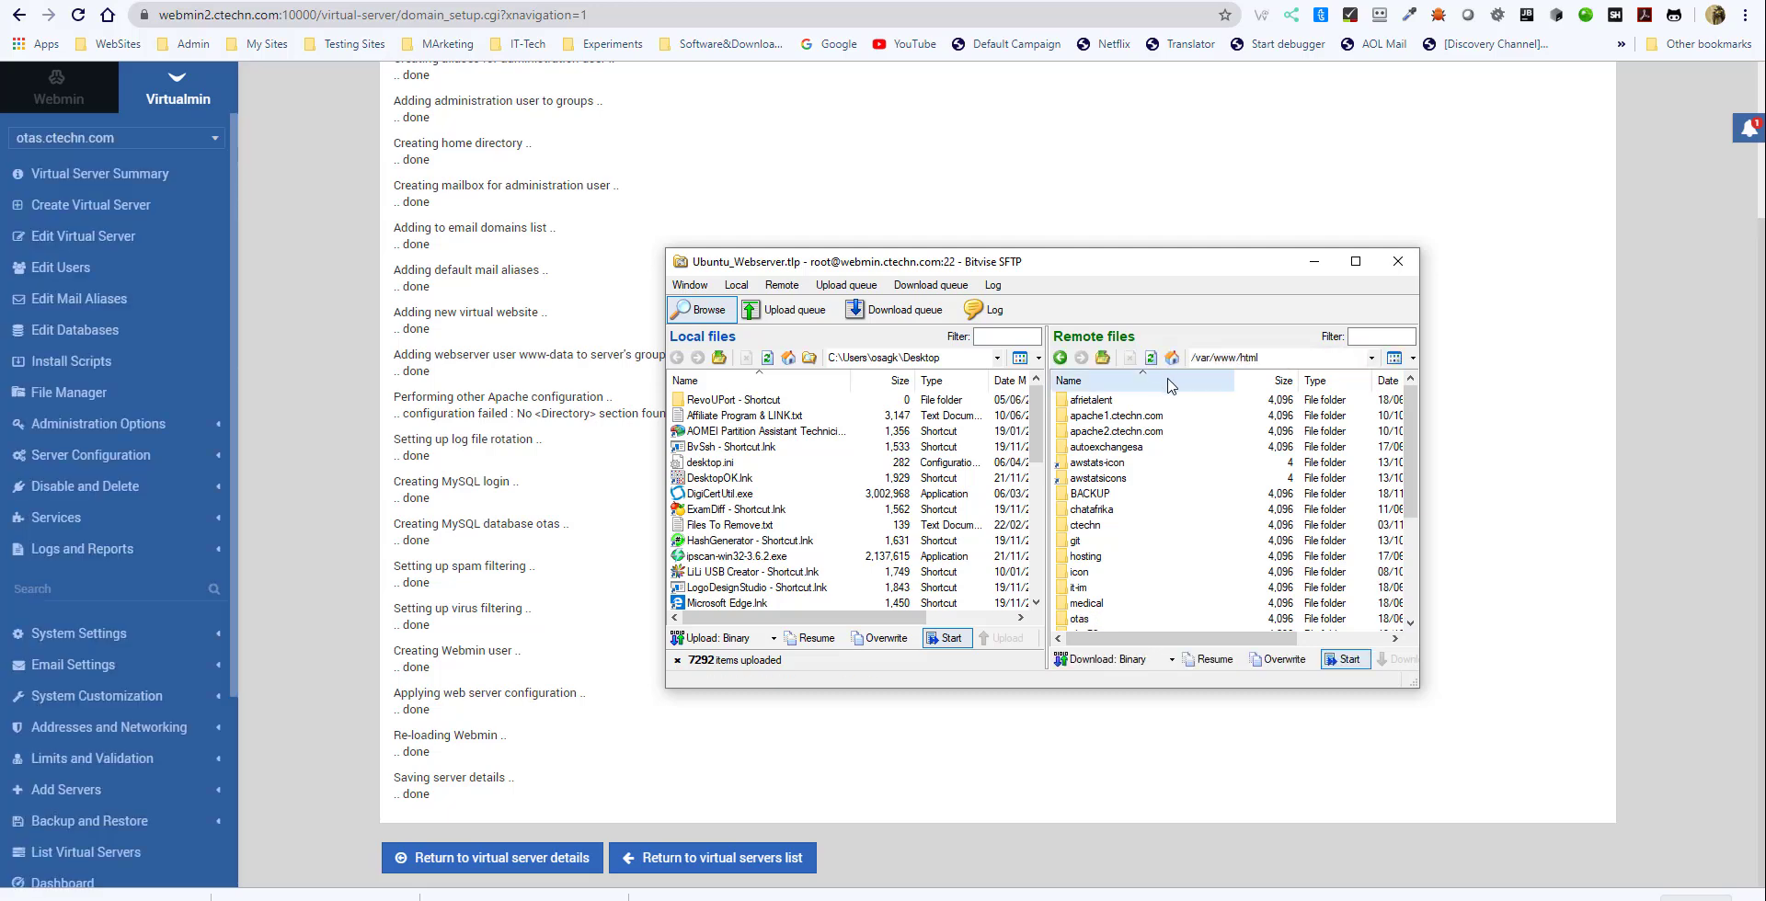
click(1088, 558)
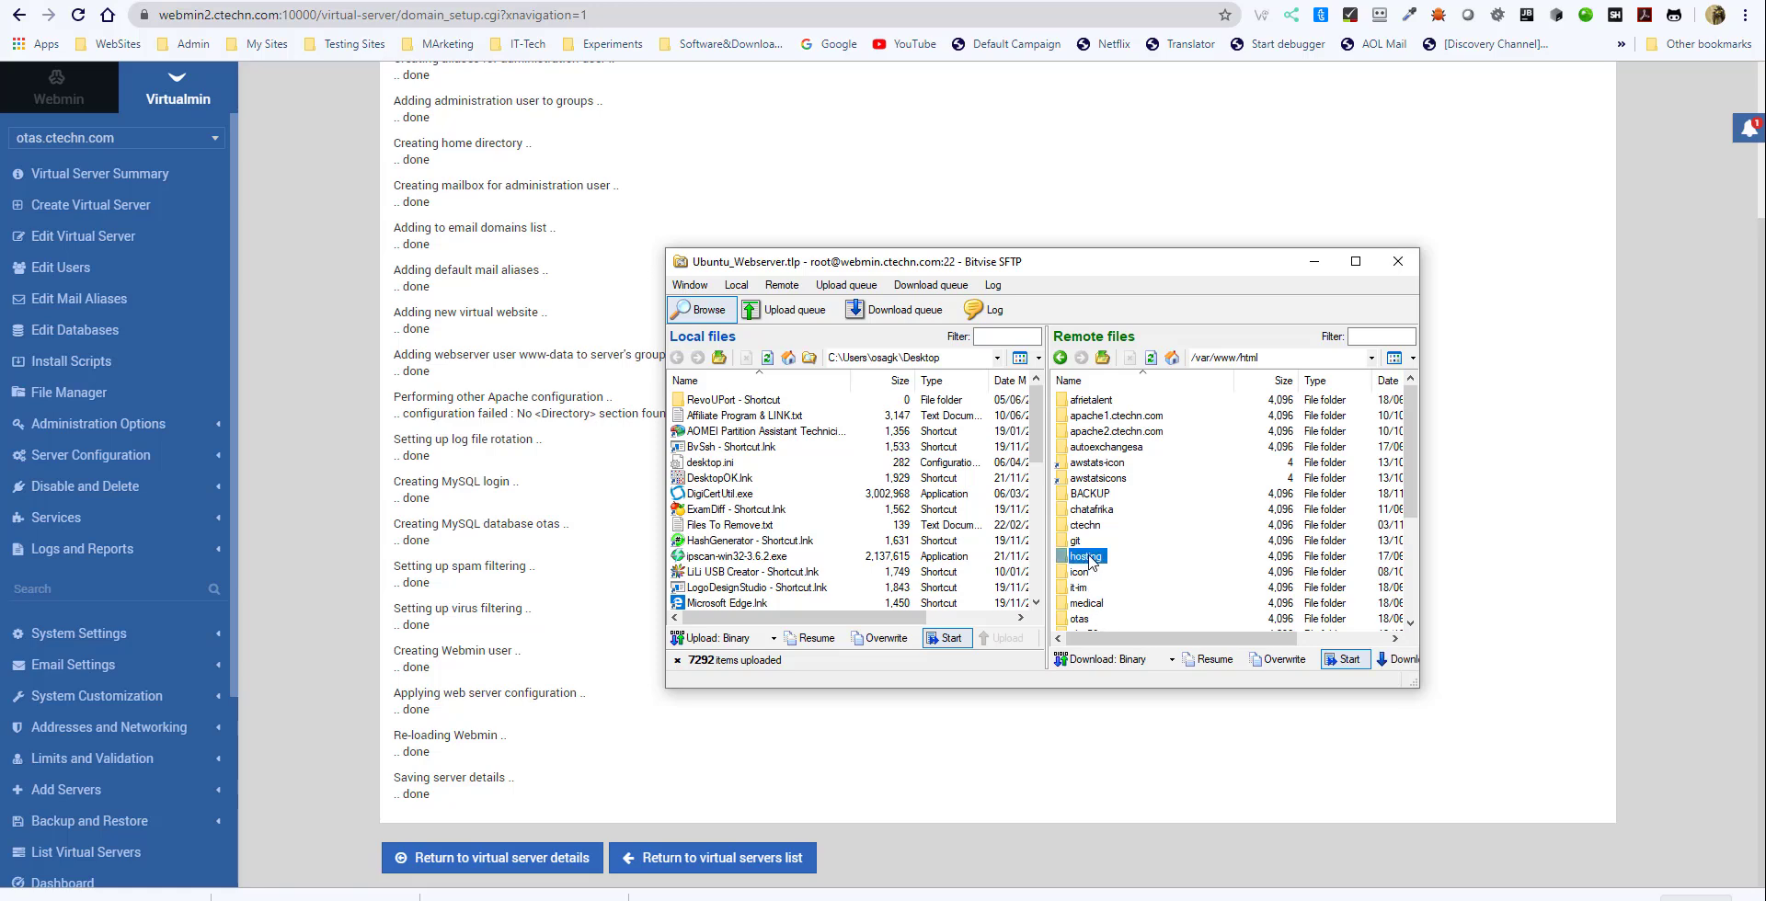
scroll(1090, 563, down, 3)
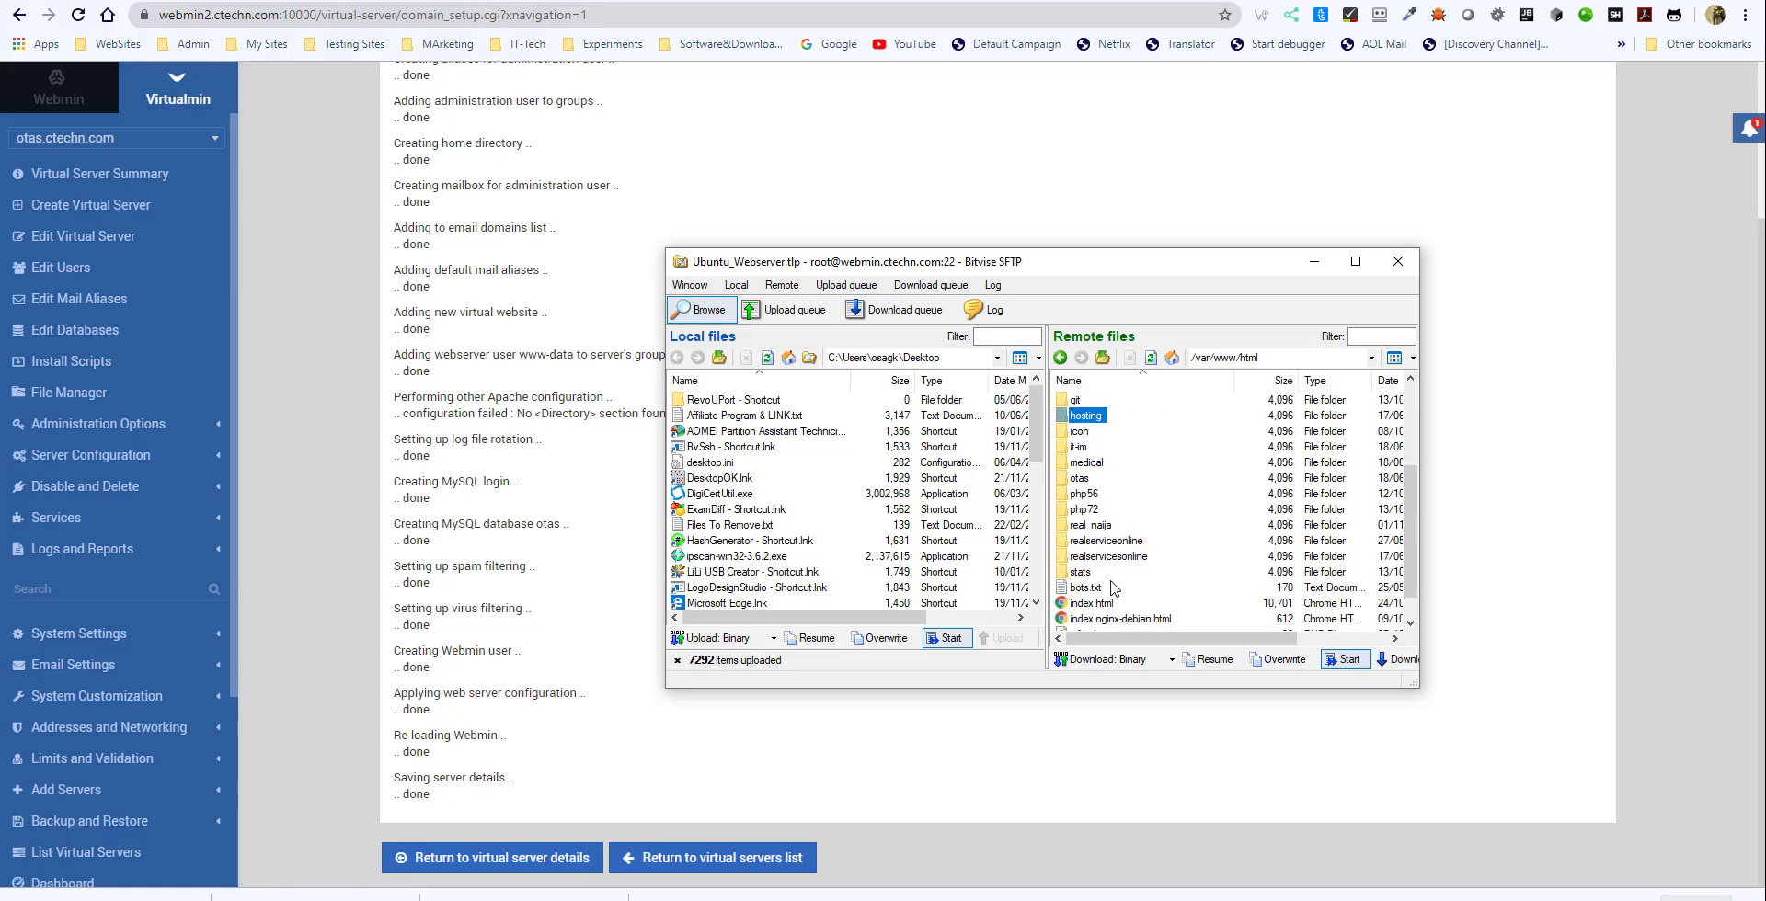
scroll(1141, 552, up, 2)
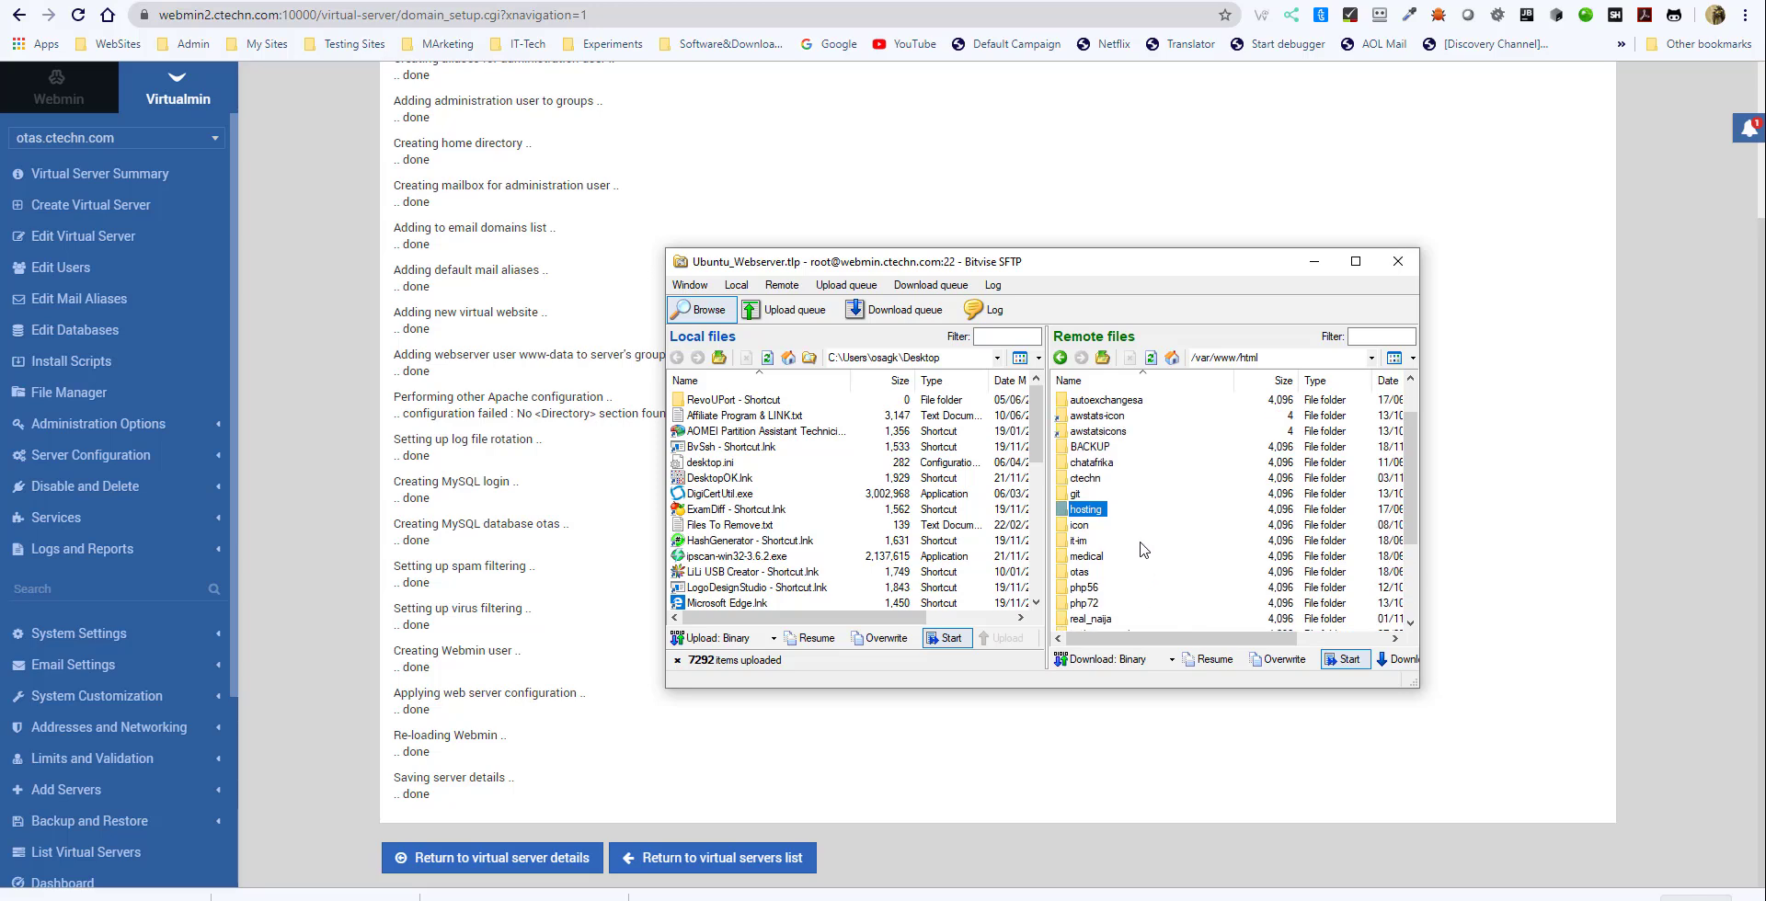
click(1150, 357)
scroll(1123, 524, down, 3)
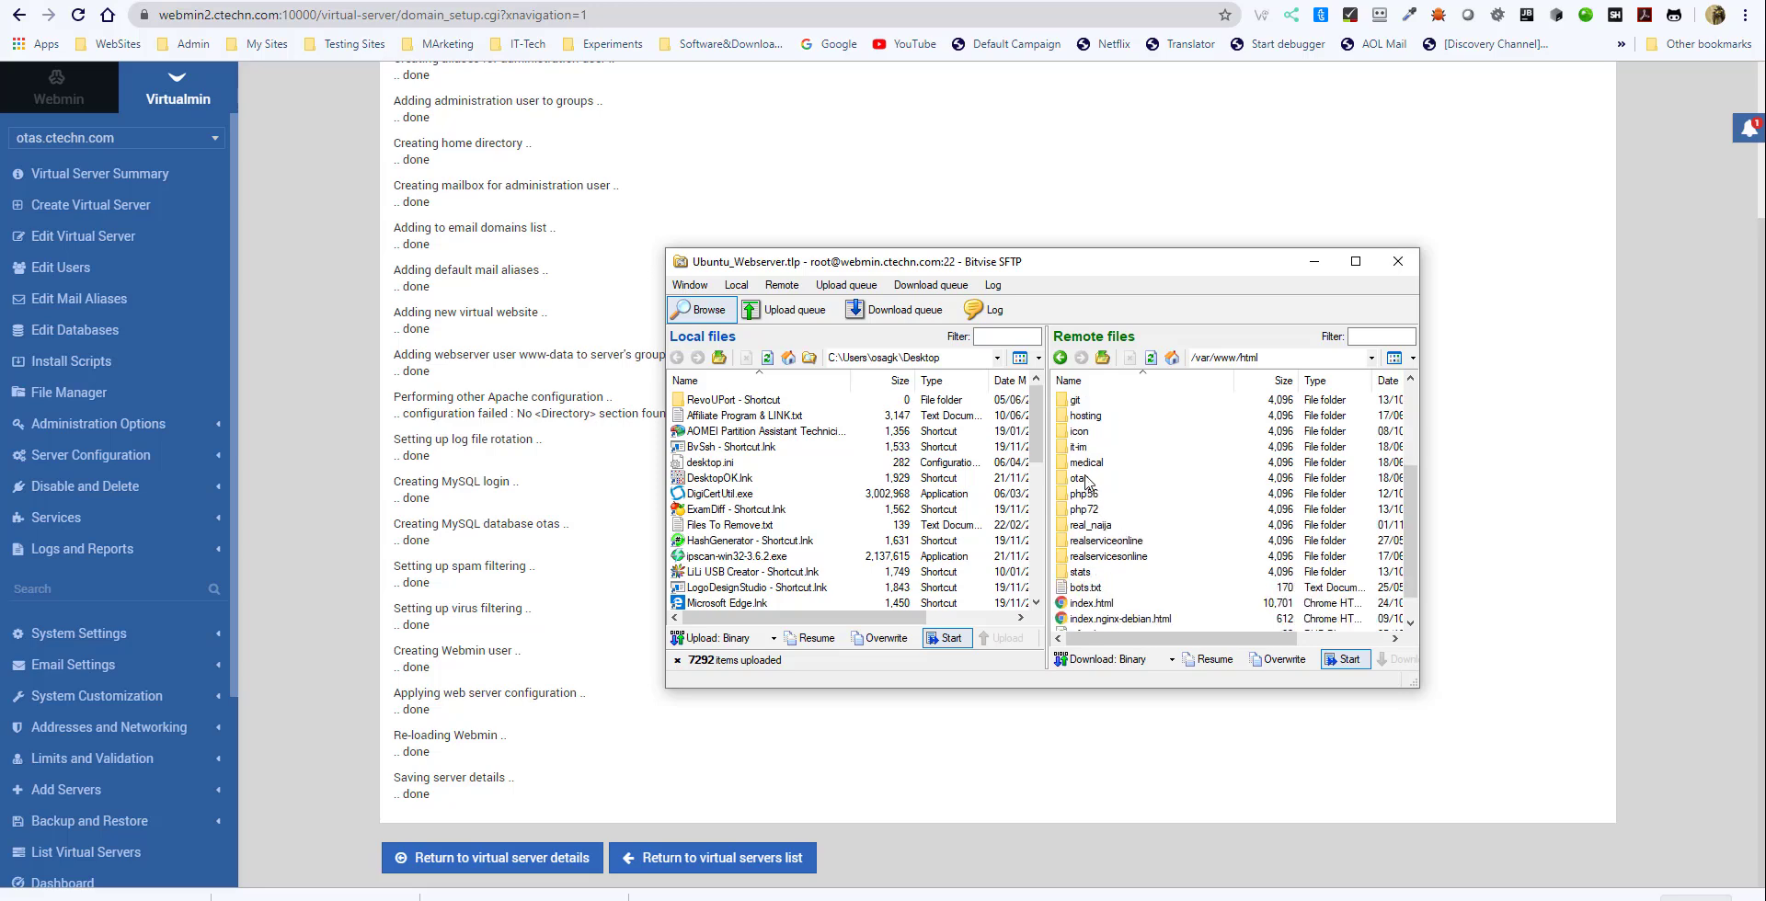
double_click(1079, 479)
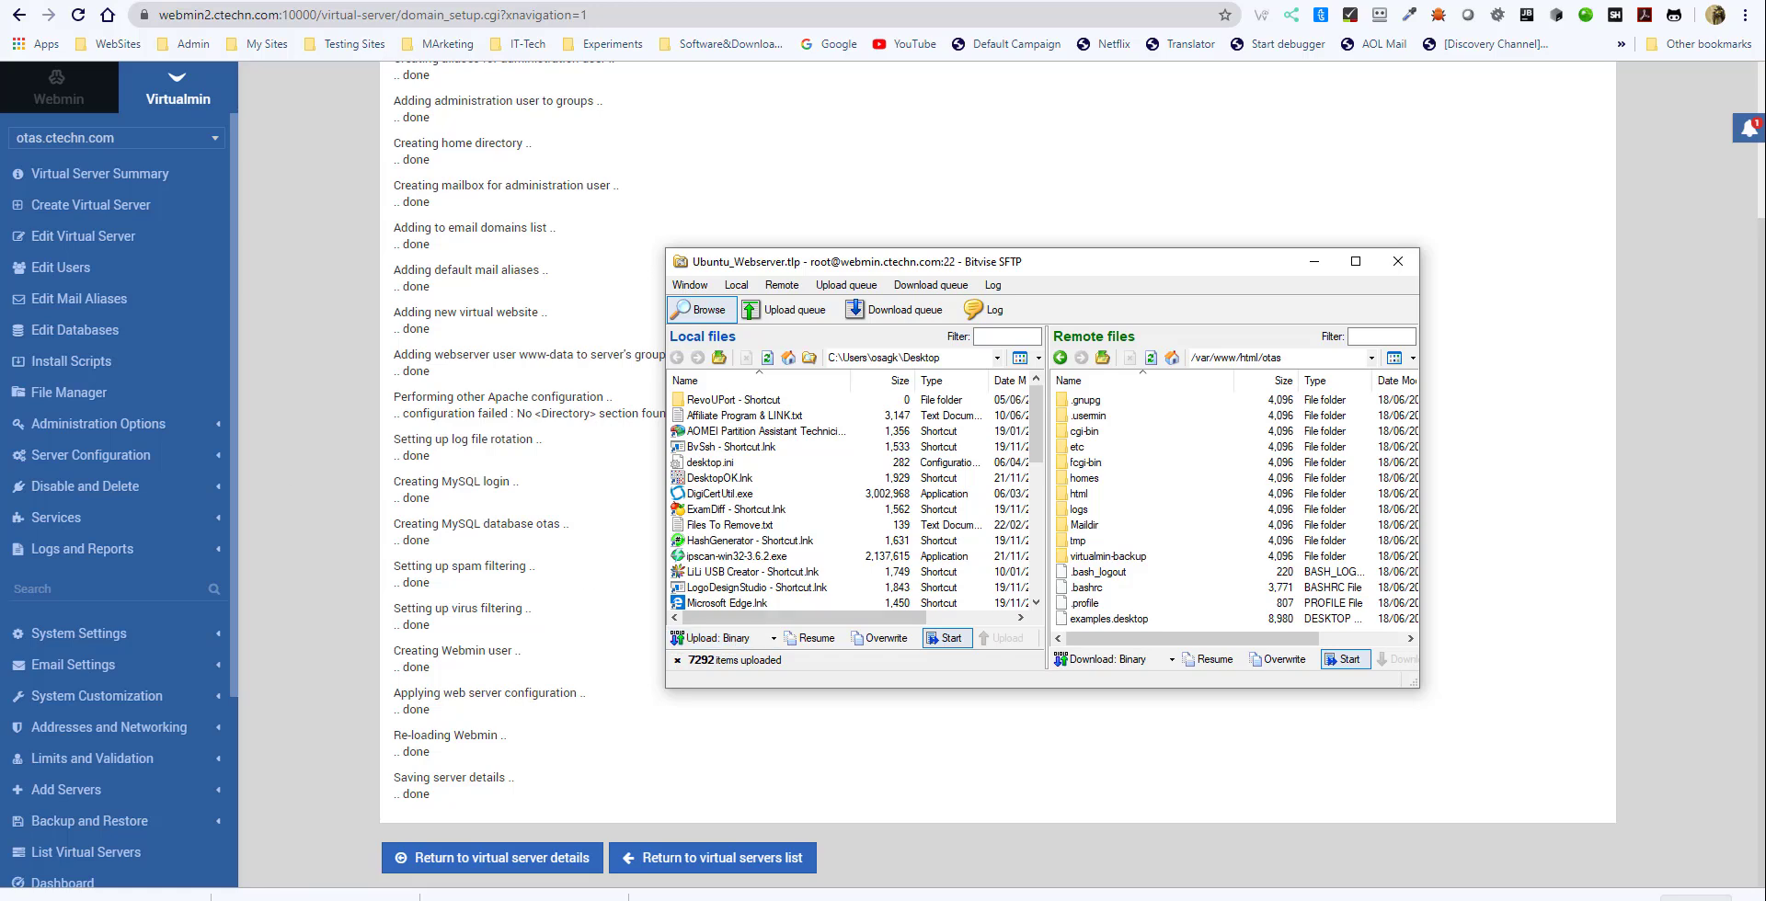
- Upload the New-Schedule_otassupport backup archive and otas_installer from the otassupportedliving.com network backup folder to /var/www/html/otas
drag(0, 103, 528, 149)
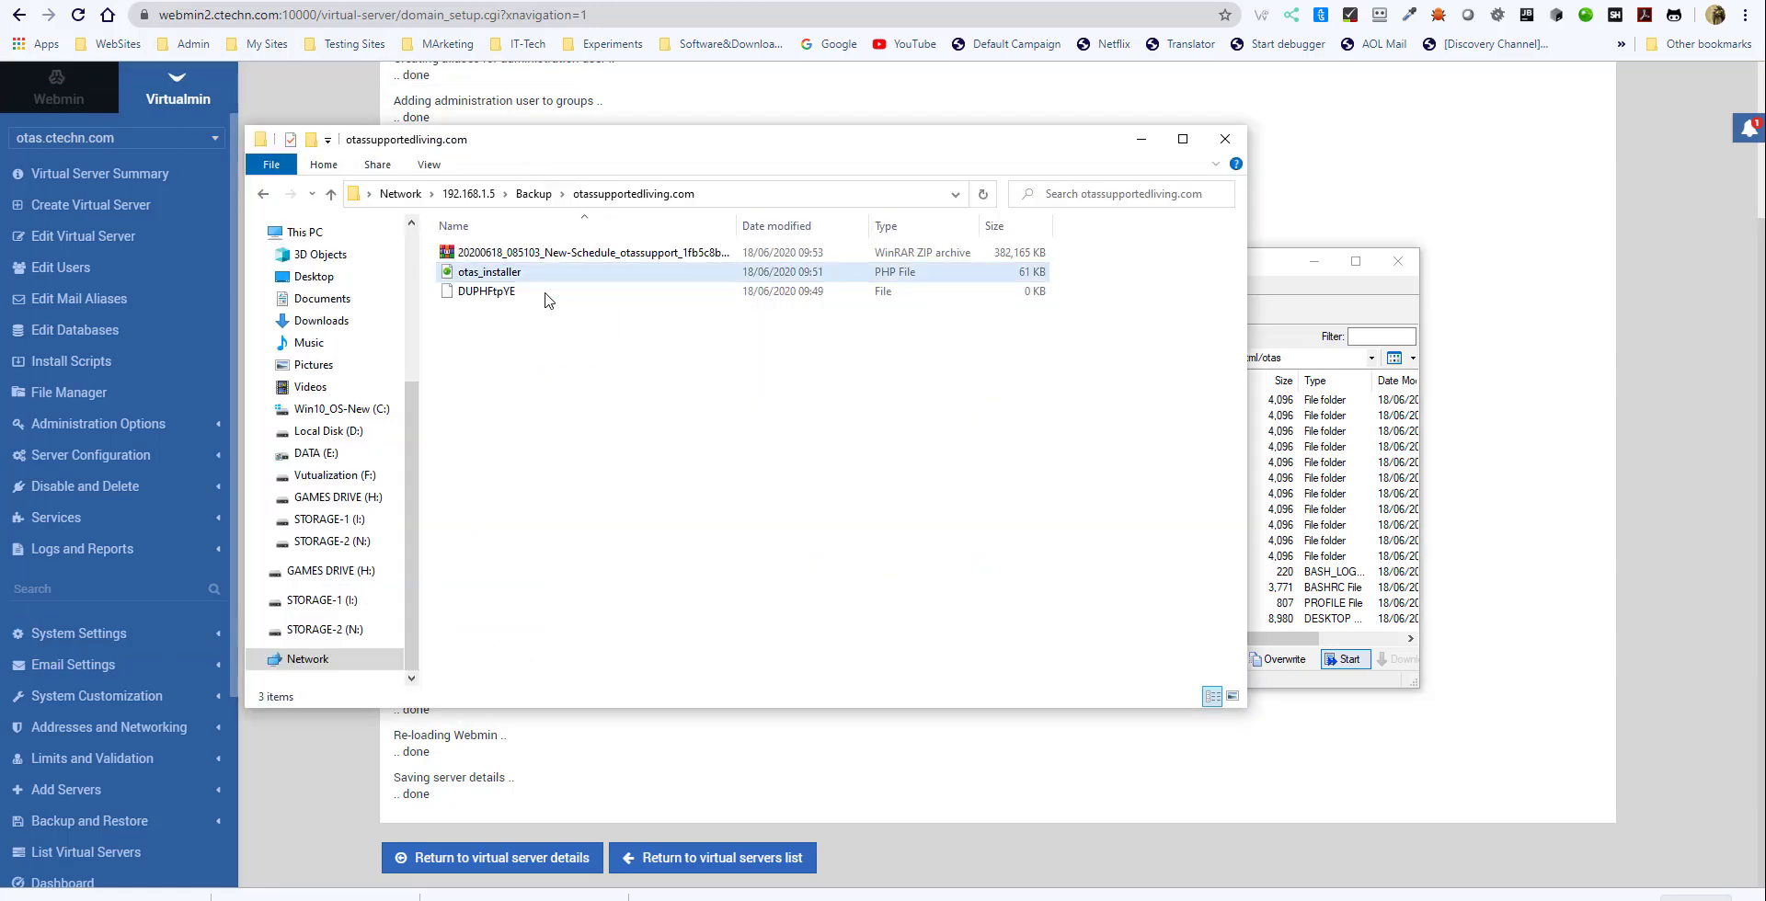
click(485, 274)
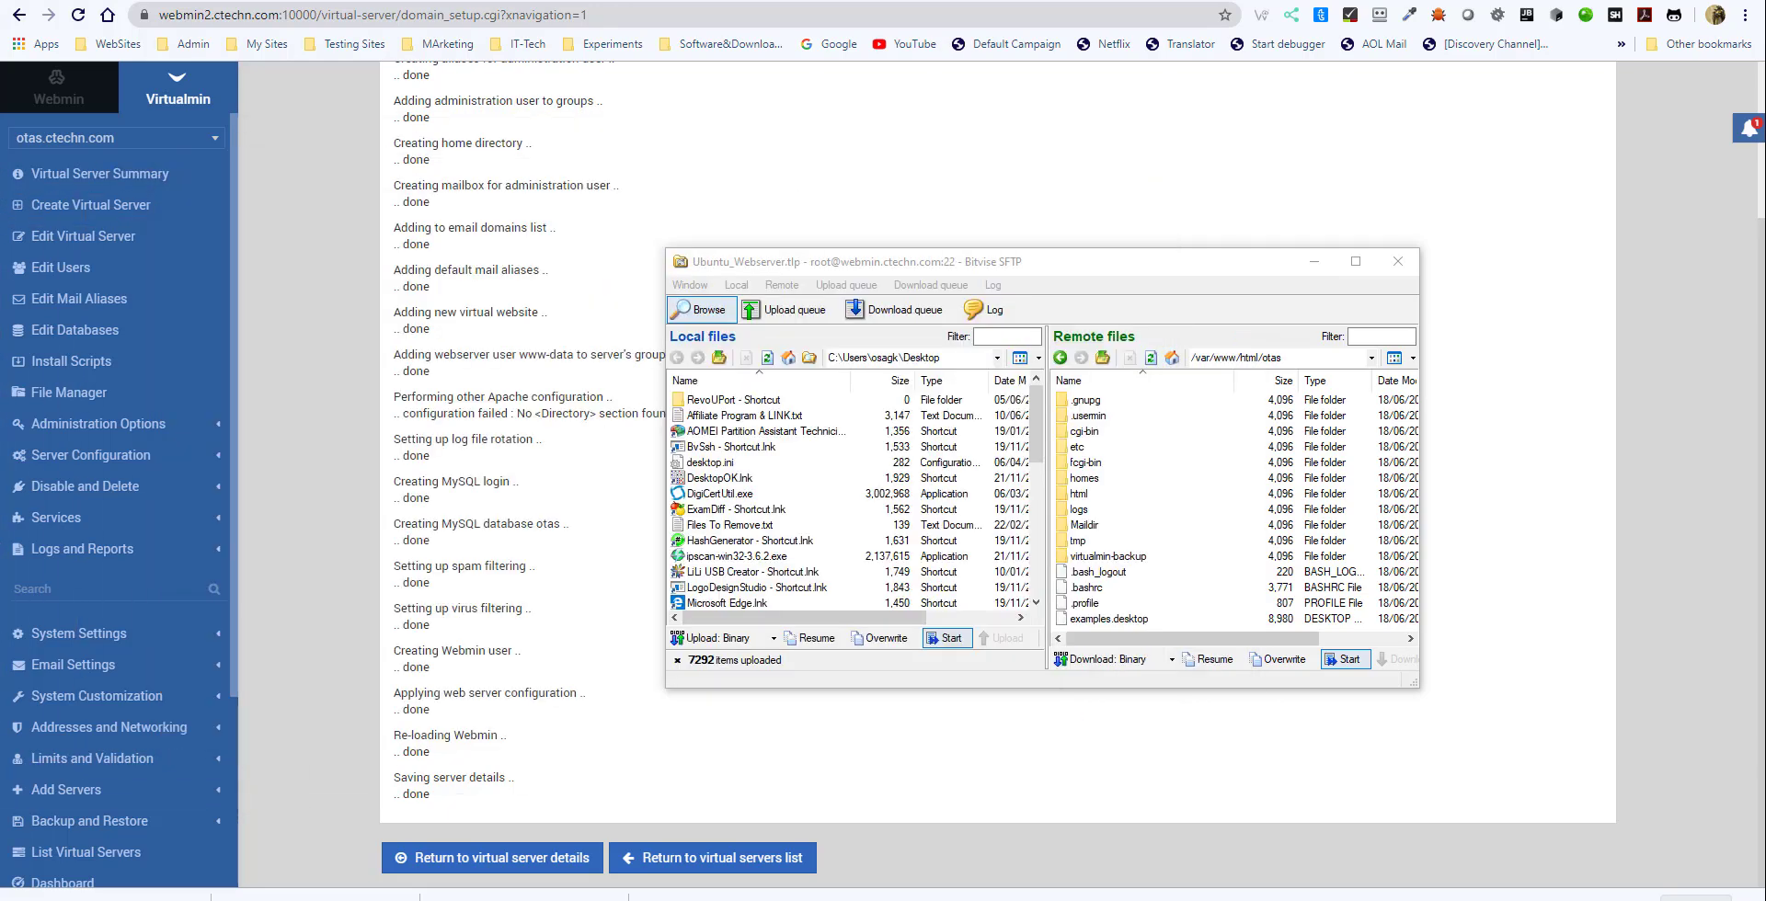
drag(116, 302, 1143, 602)
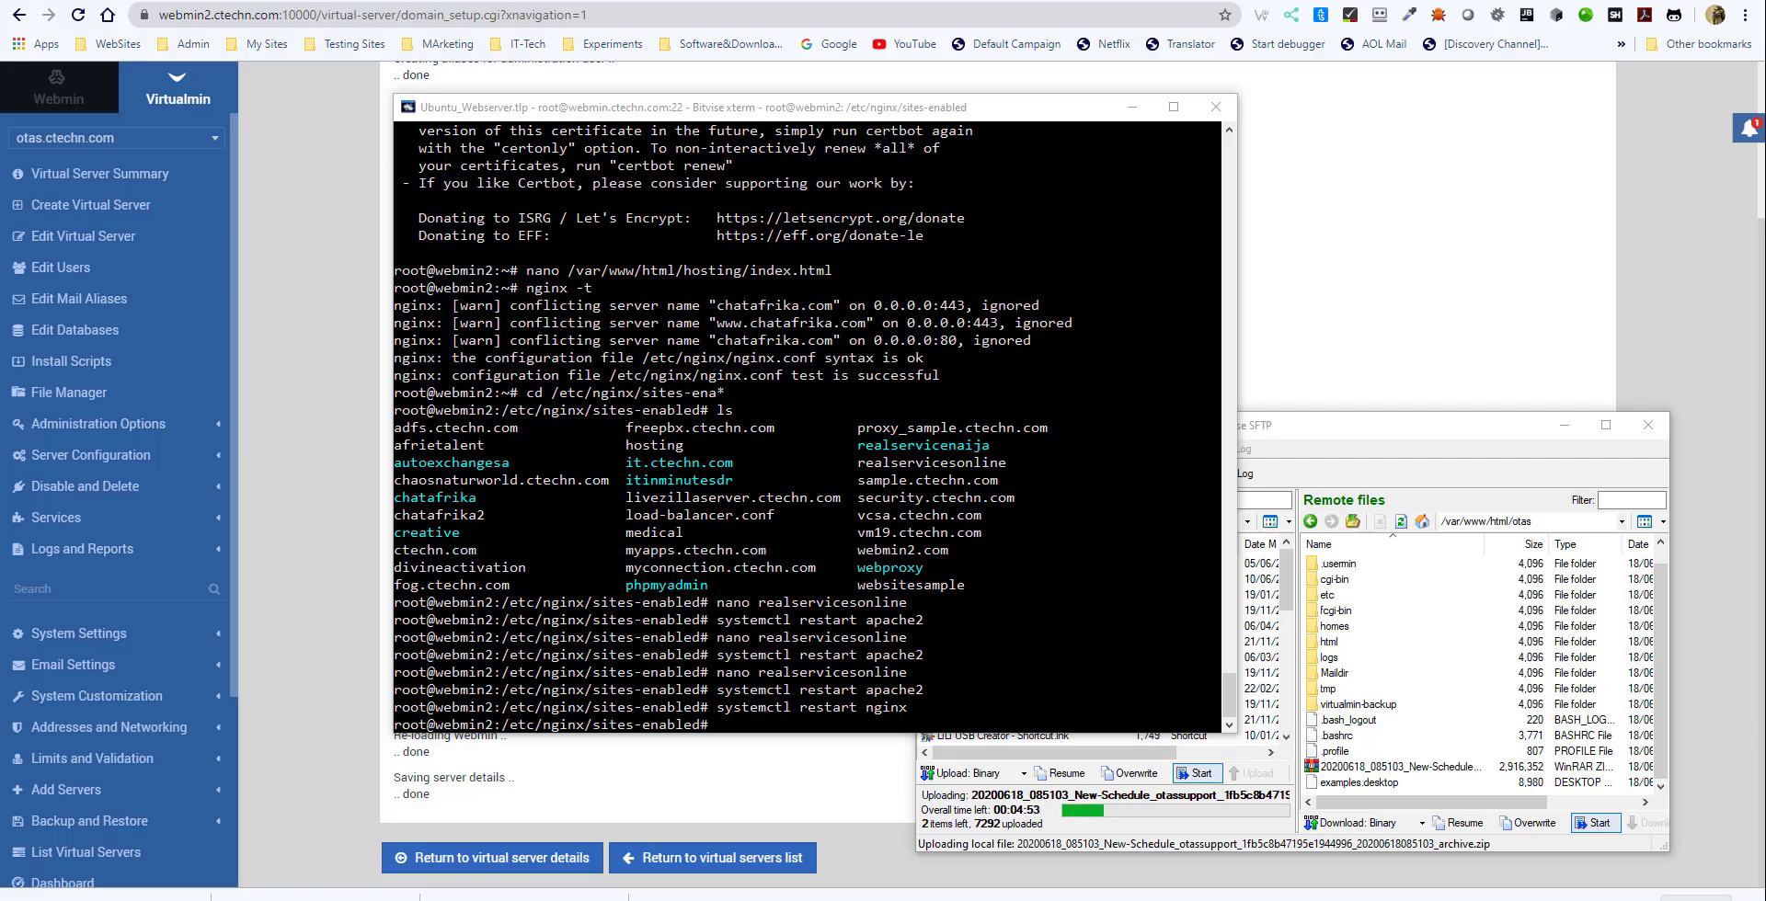
- Switch to the Bitvise terminal and run certbot --nginx to list the domains available for certificates
click(720, 724)
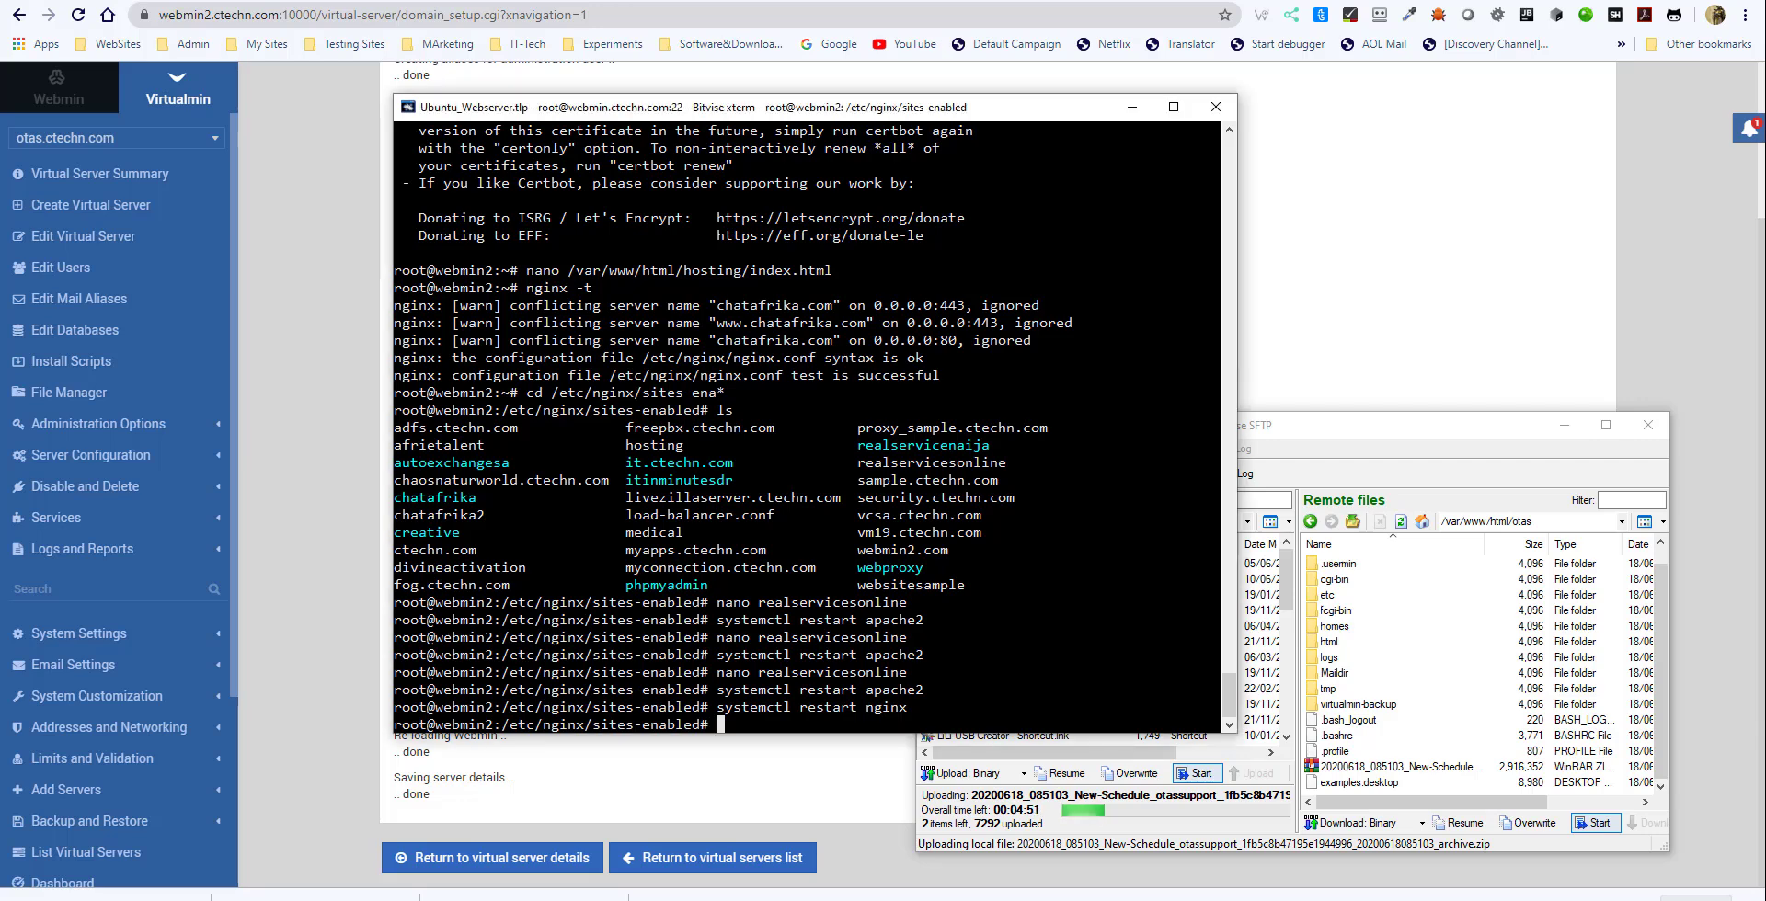
text(c)
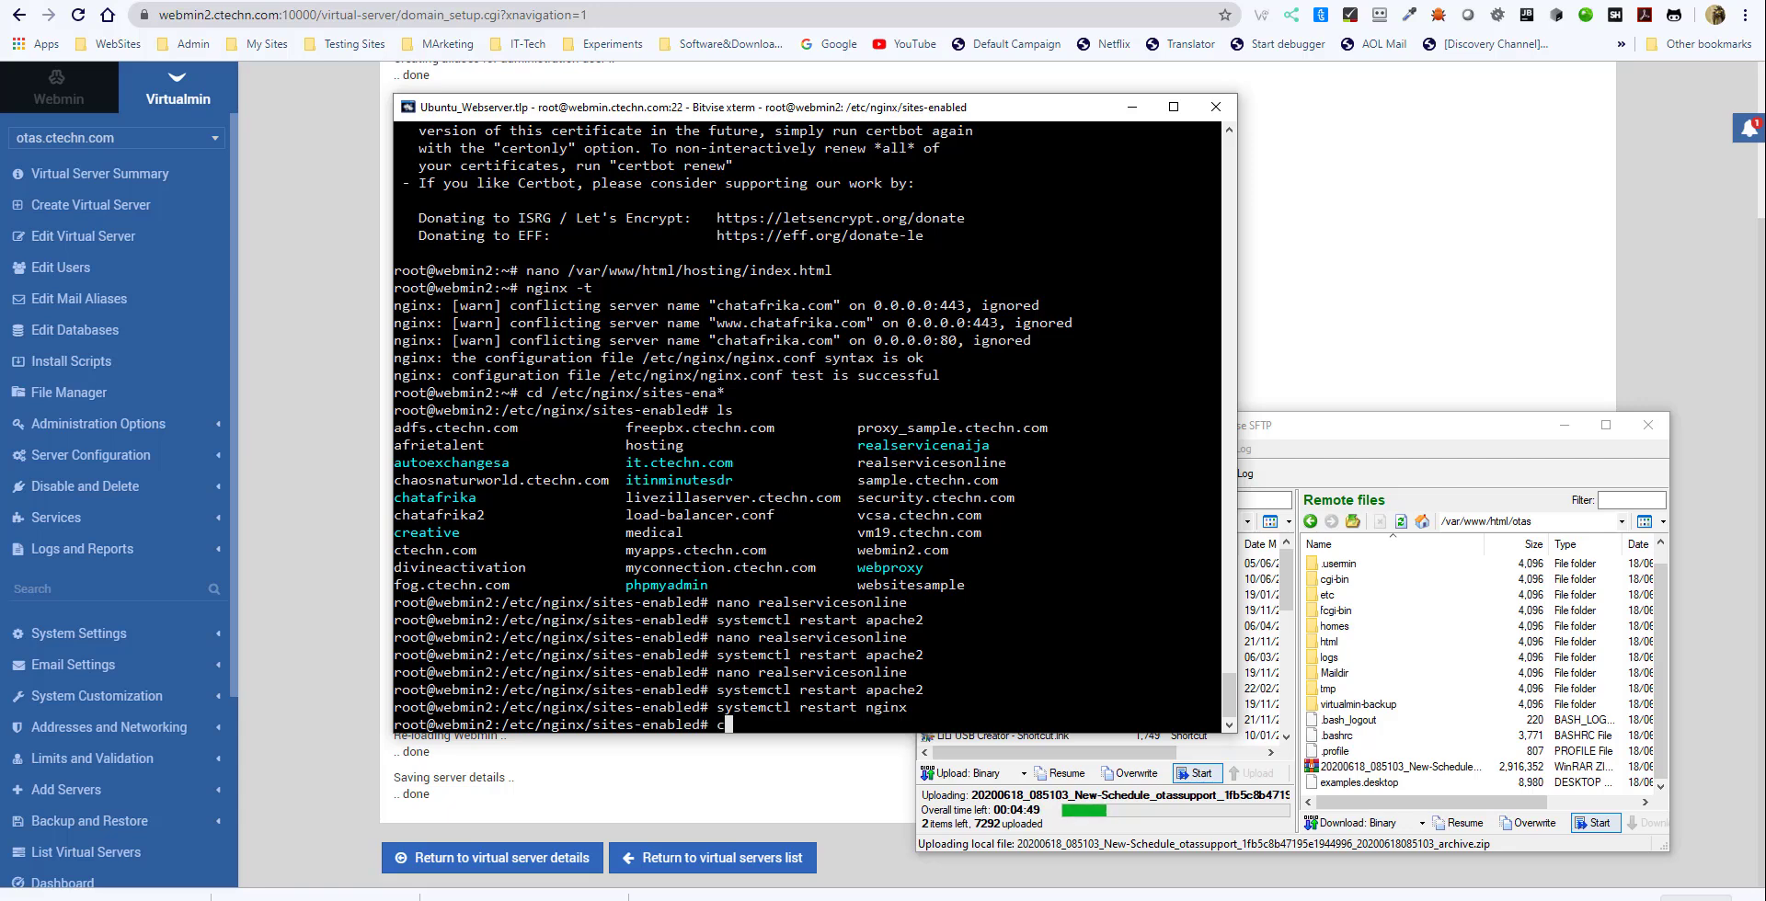
text(ertbot --nginx)
key(Return)
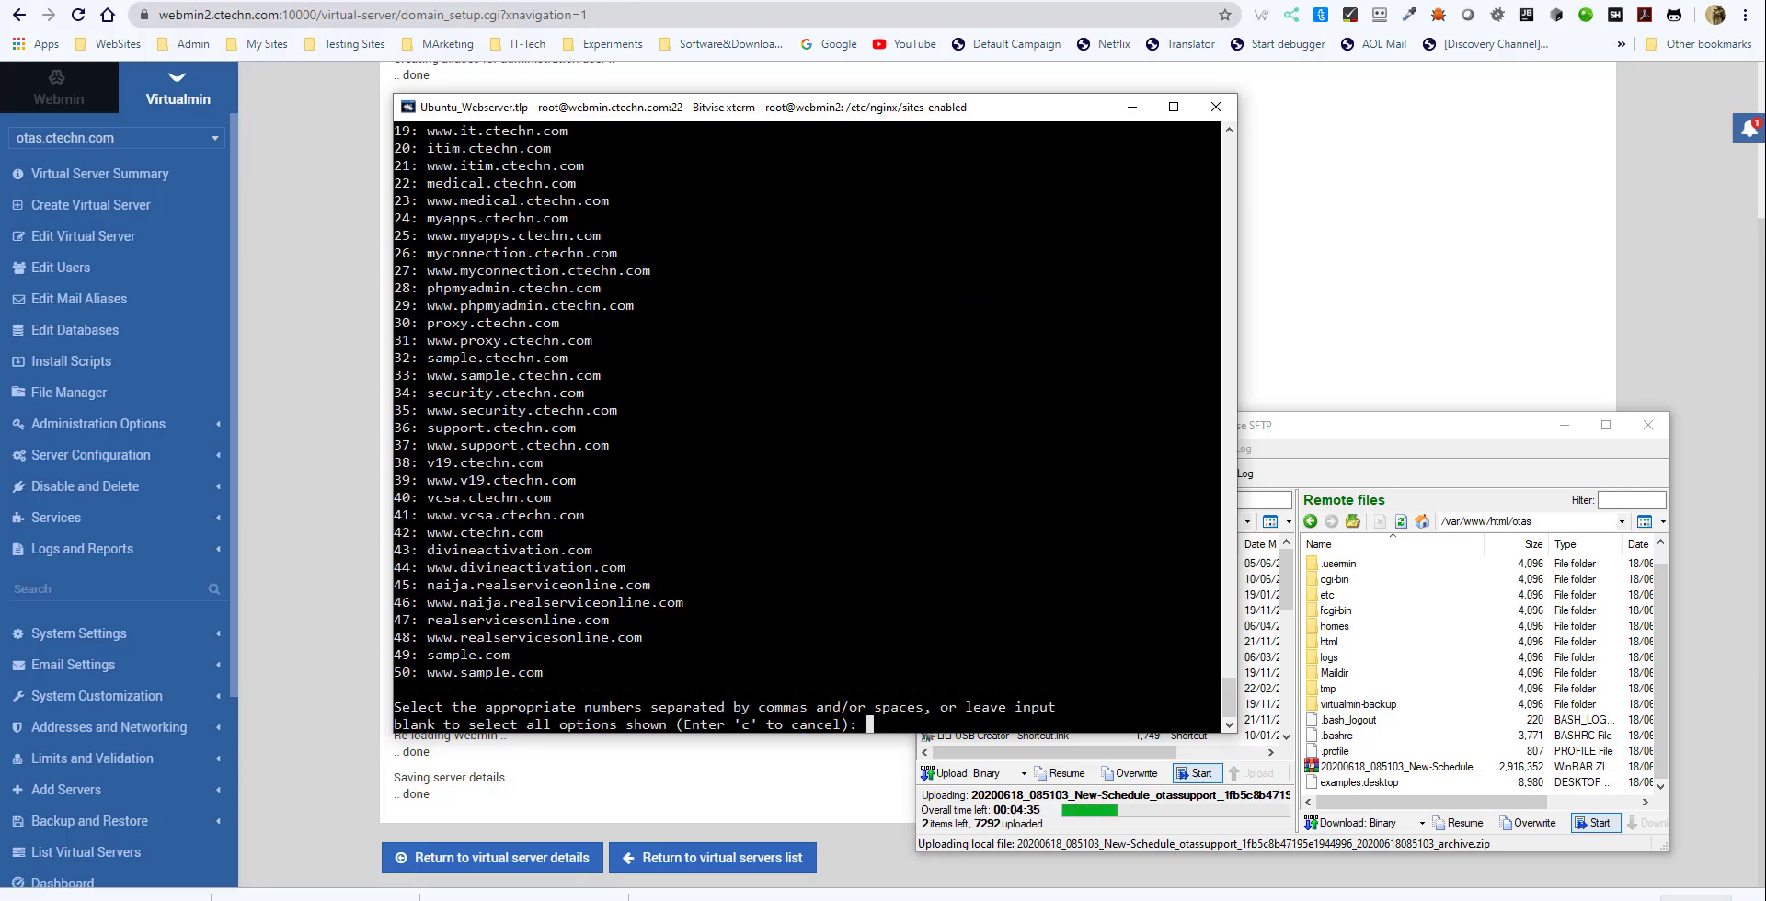
- Look through certbot's numbered domain list for otas.ctechn.com and cancel the domain selection
scroll(807, 428, up, 6)
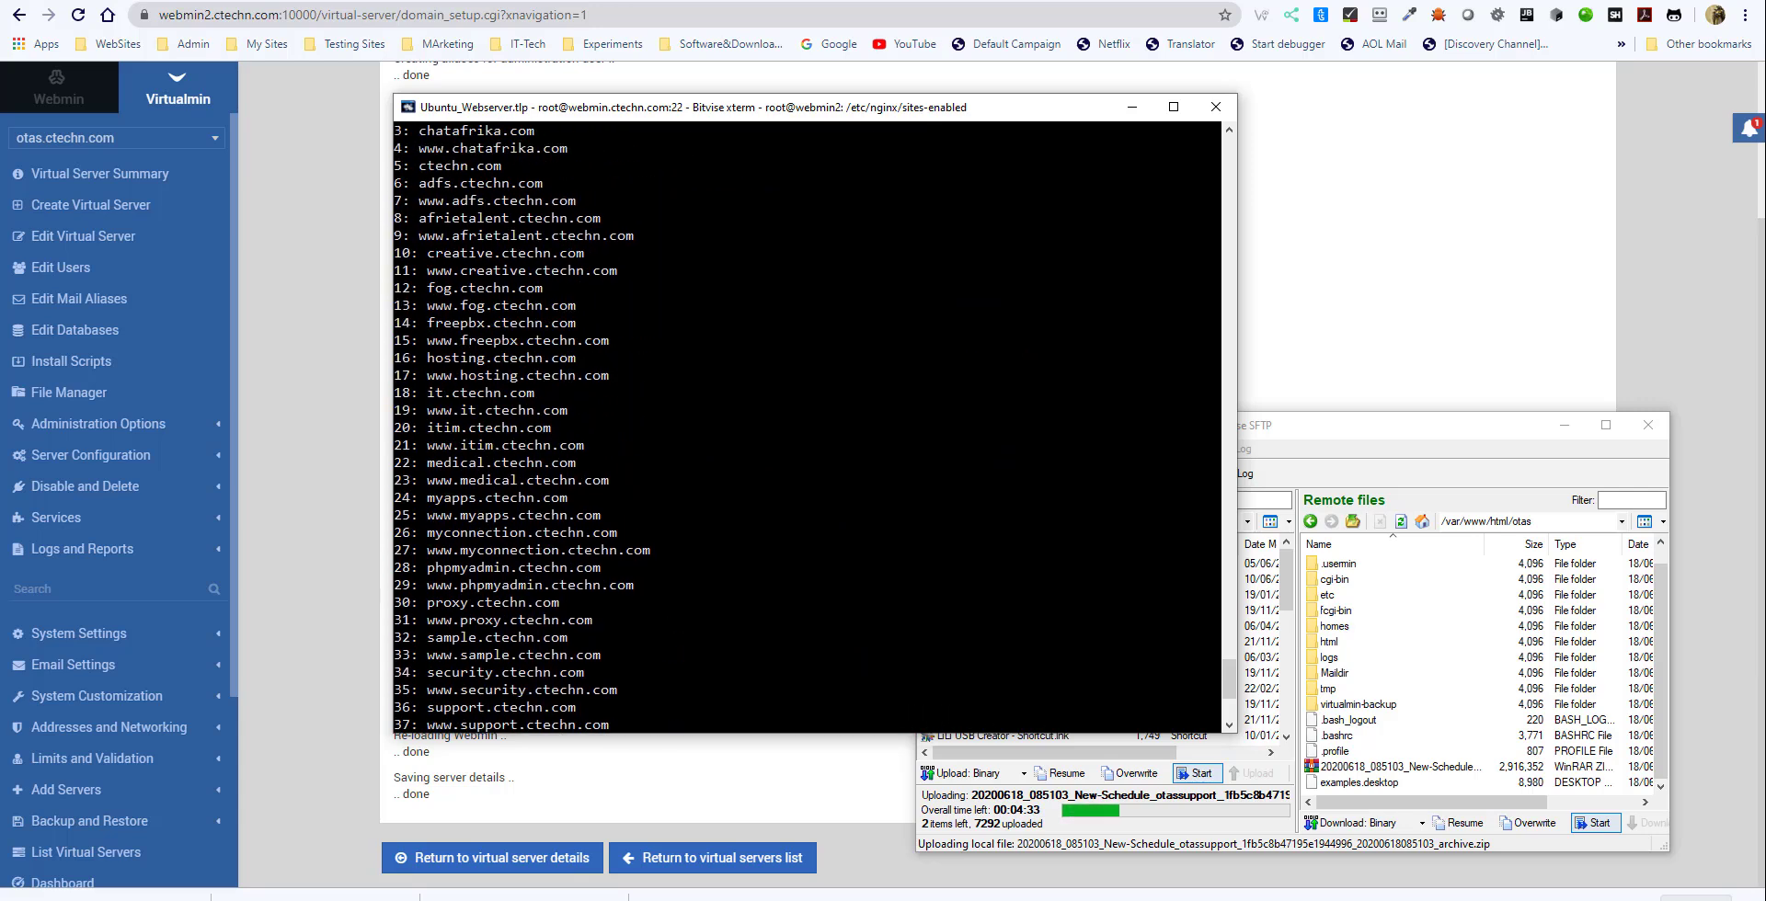
scroll(806, 427, up, 1)
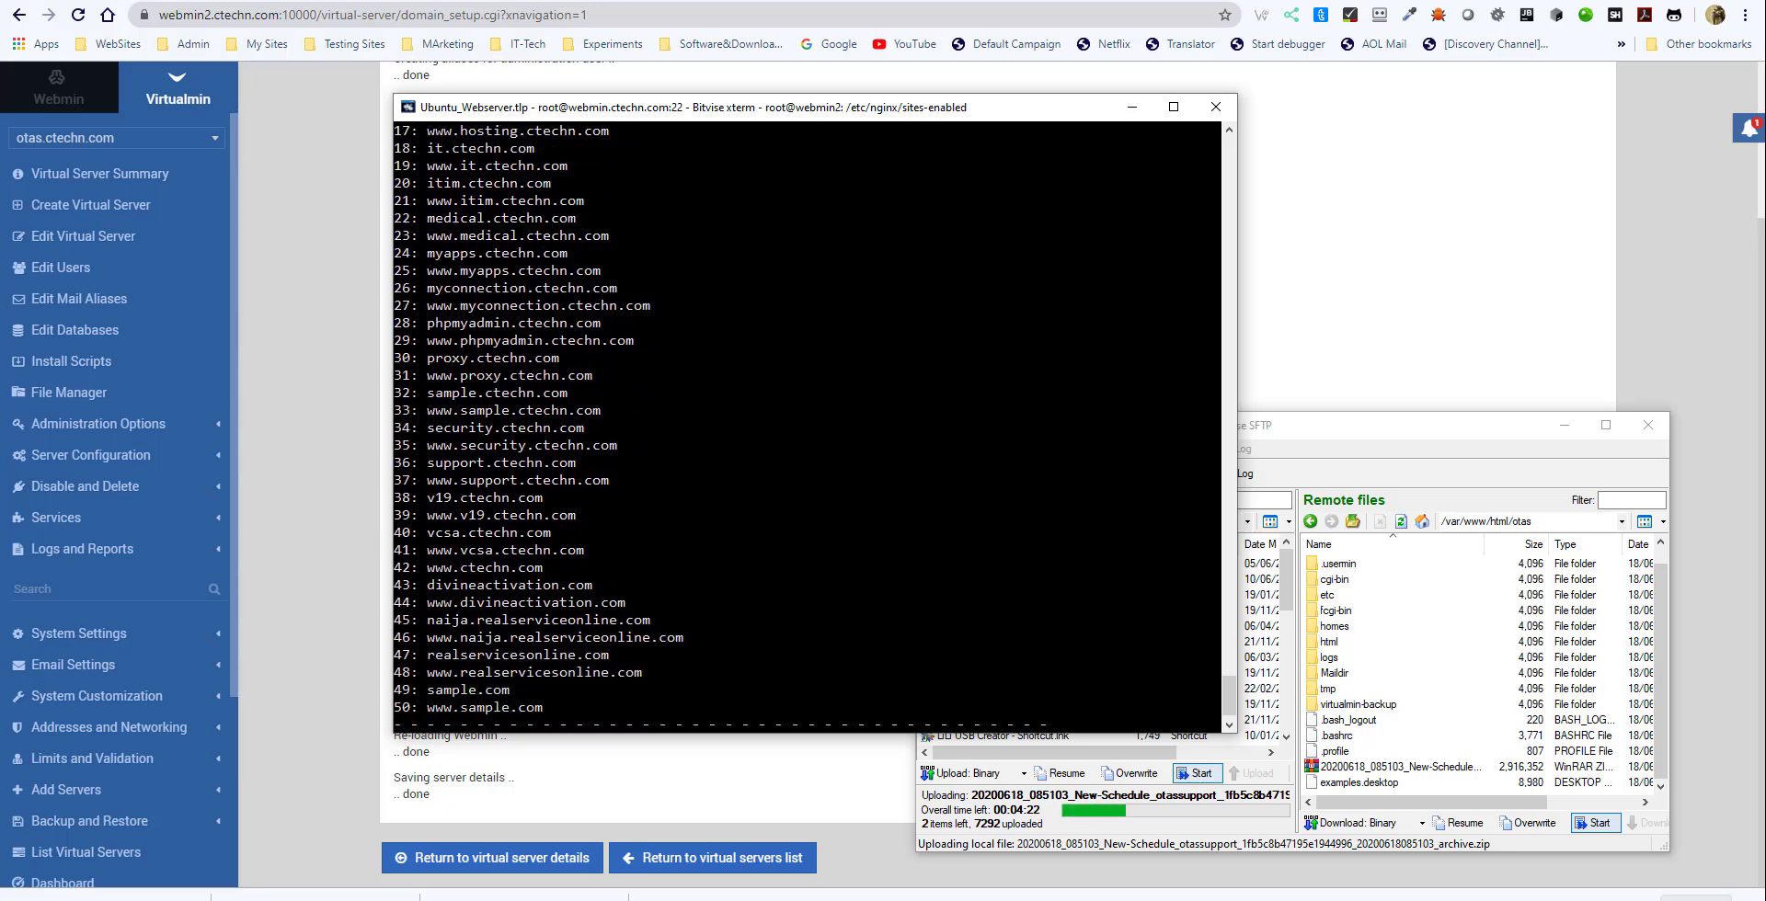
scroll(531, 603, up, 2)
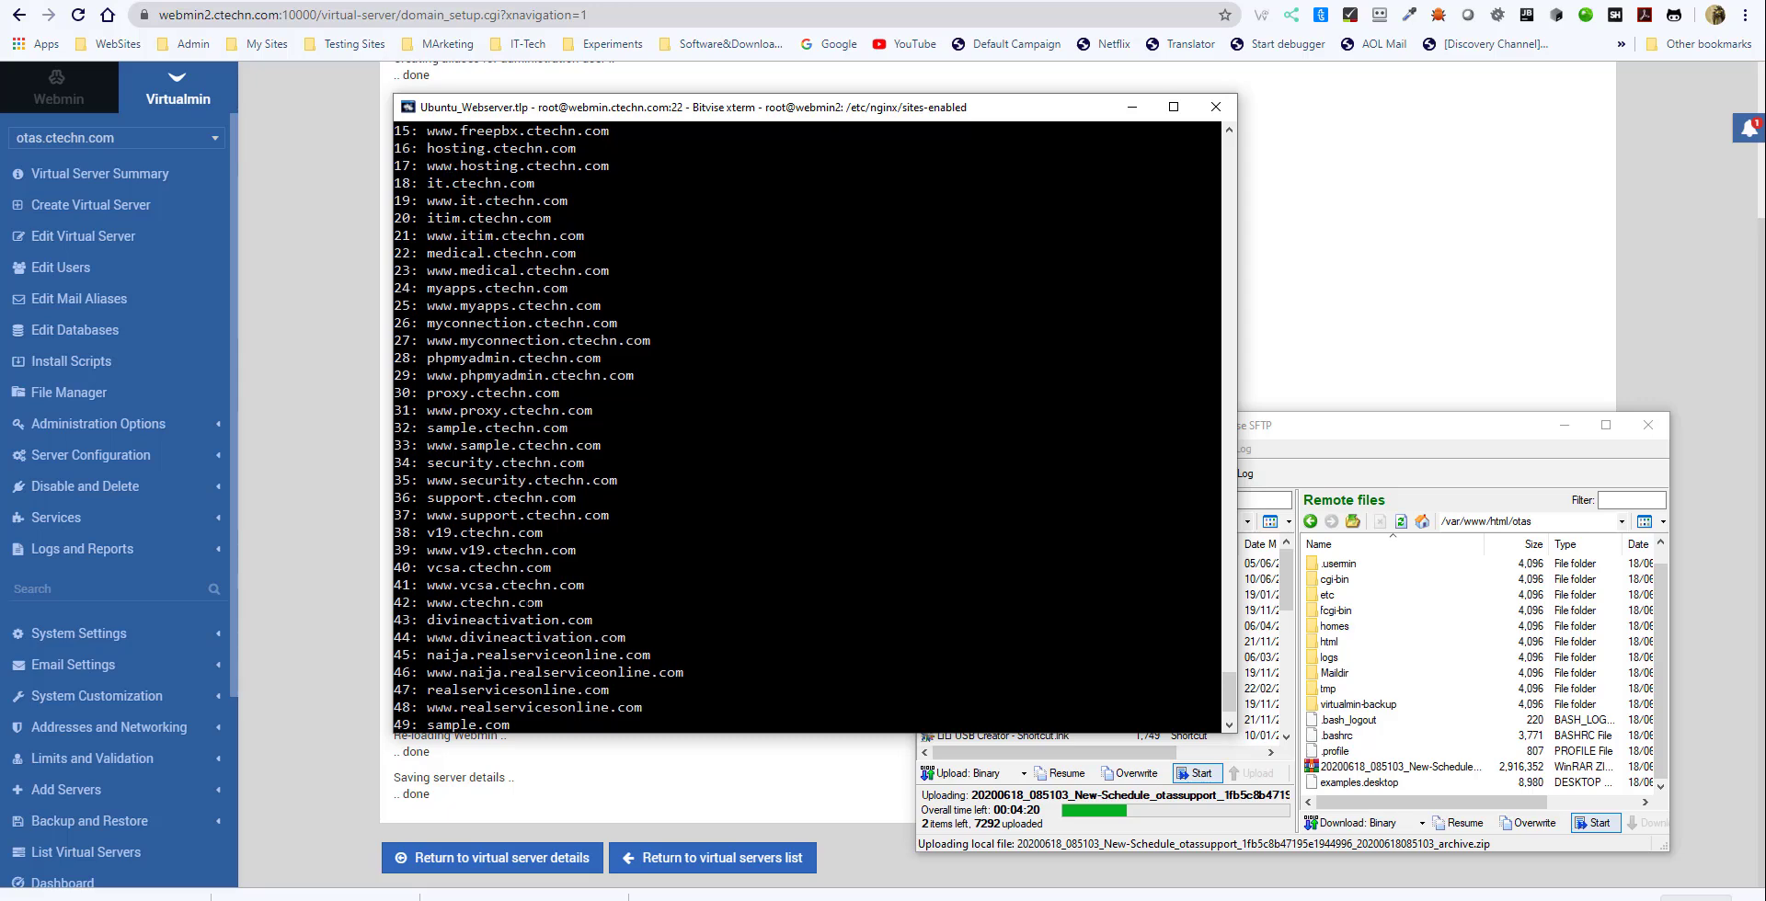
scroll(531, 603, up, 3)
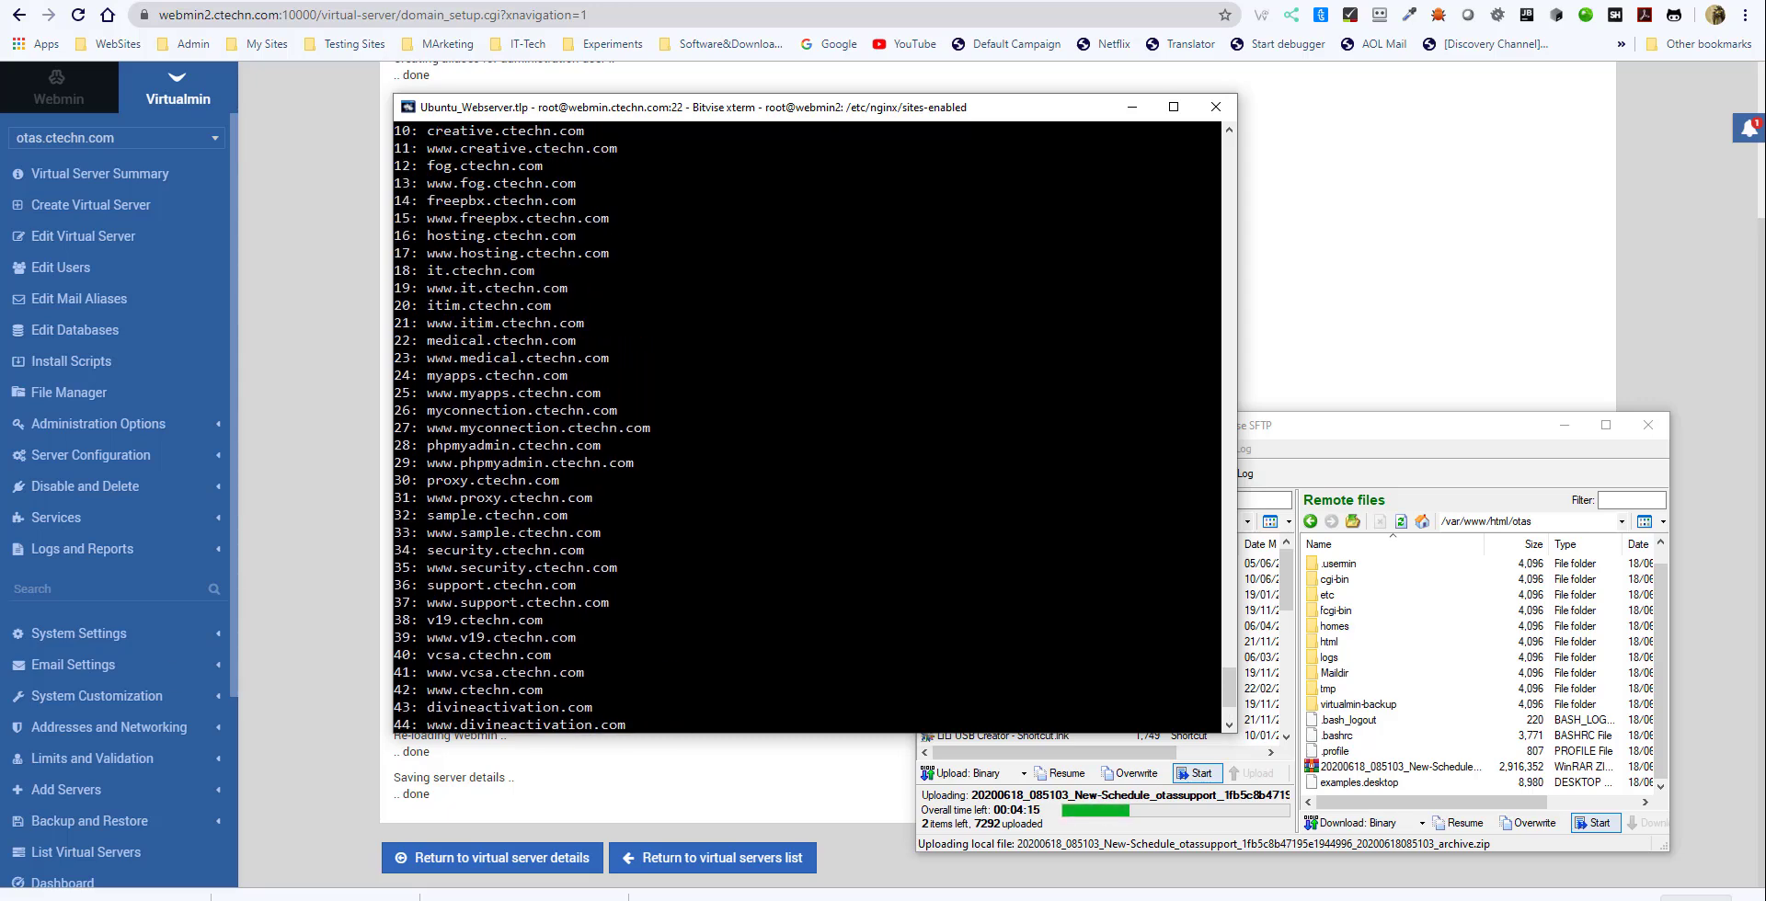
scroll(807, 427, down, 3)
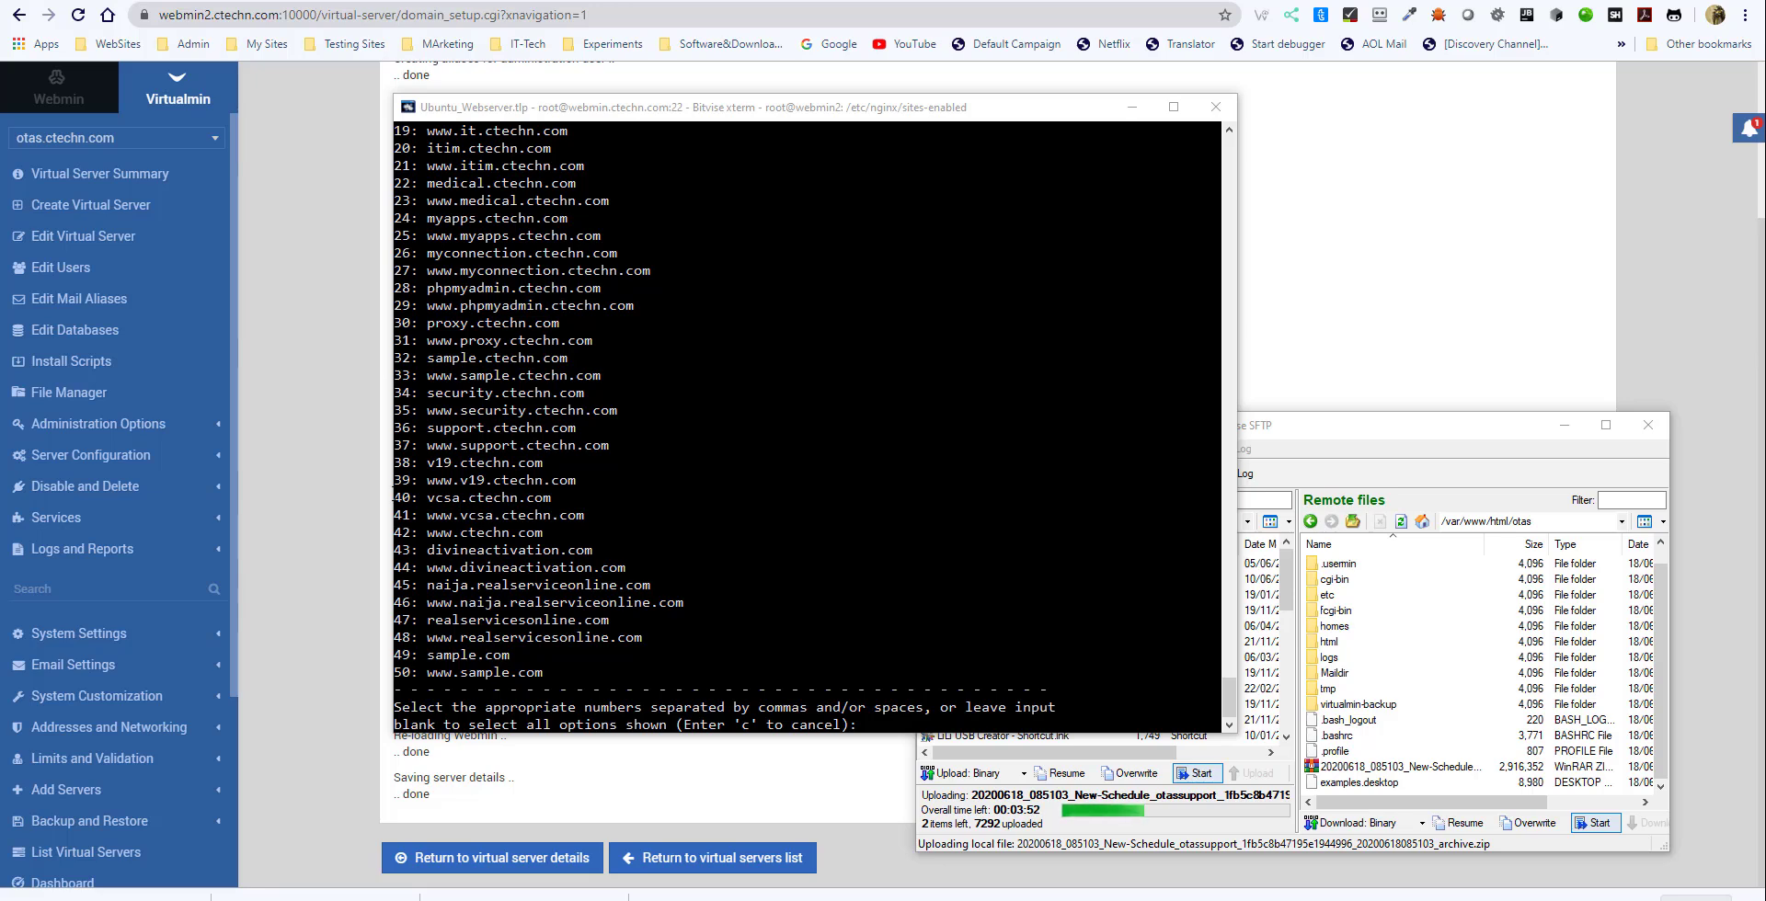
scroll(806, 427, up, 5)
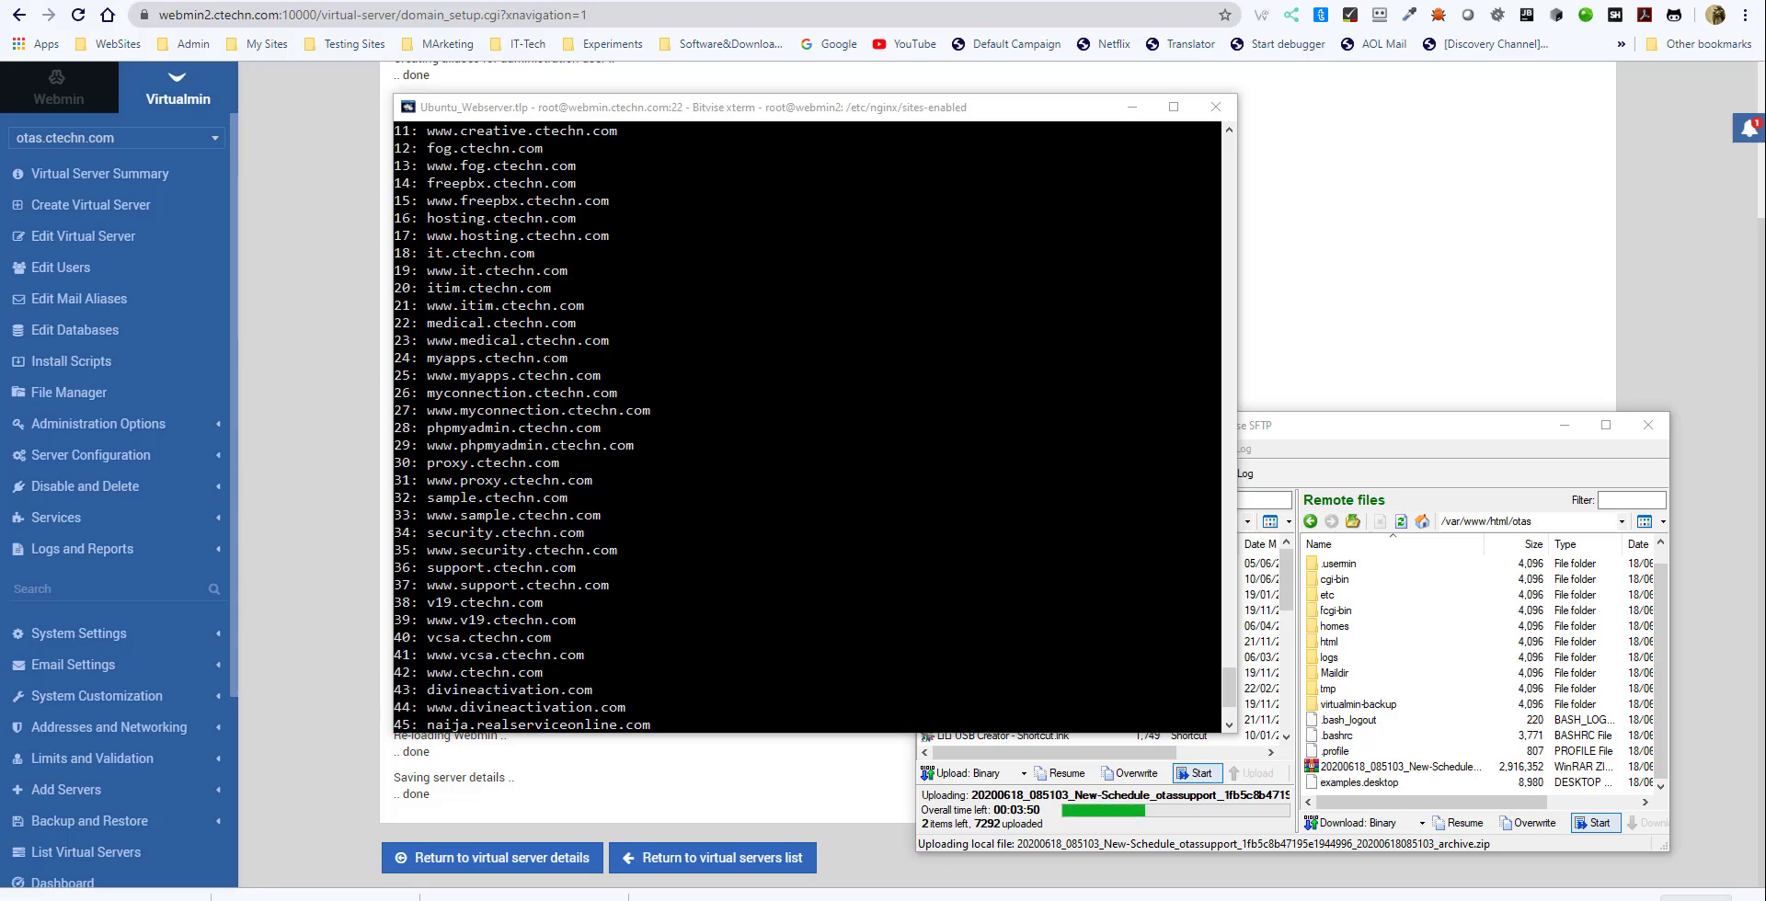
scroll(807, 428, up, 2)
scroll(806, 427, down, 6)
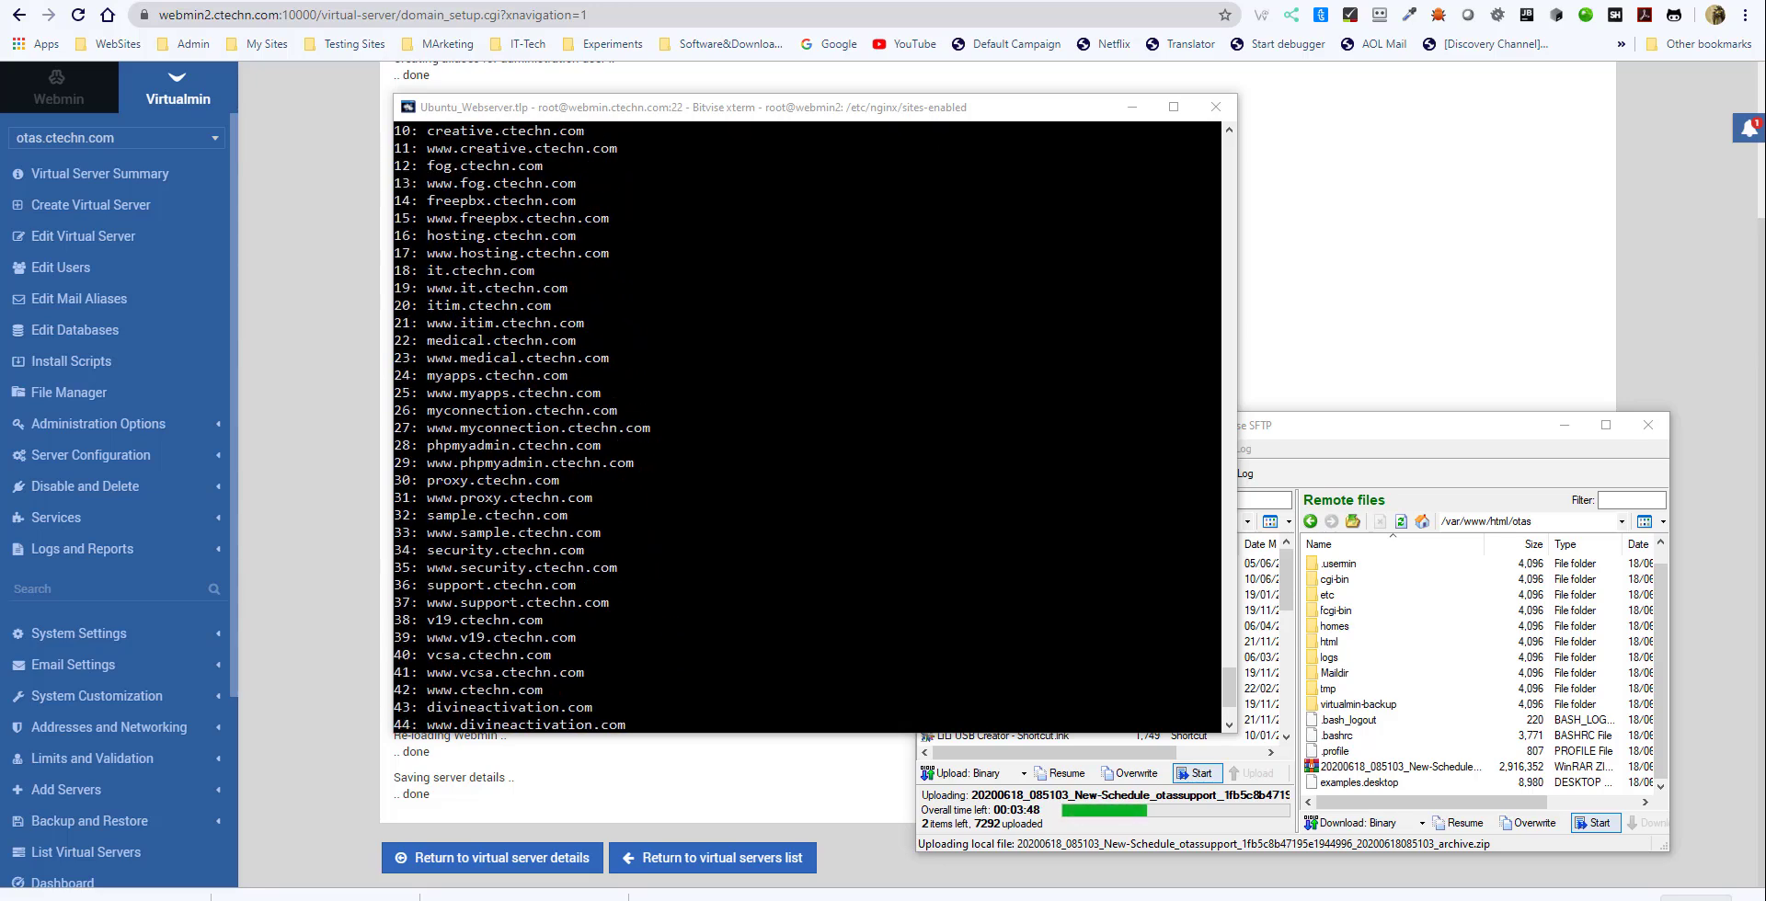
scroll(807, 428, down, 1)
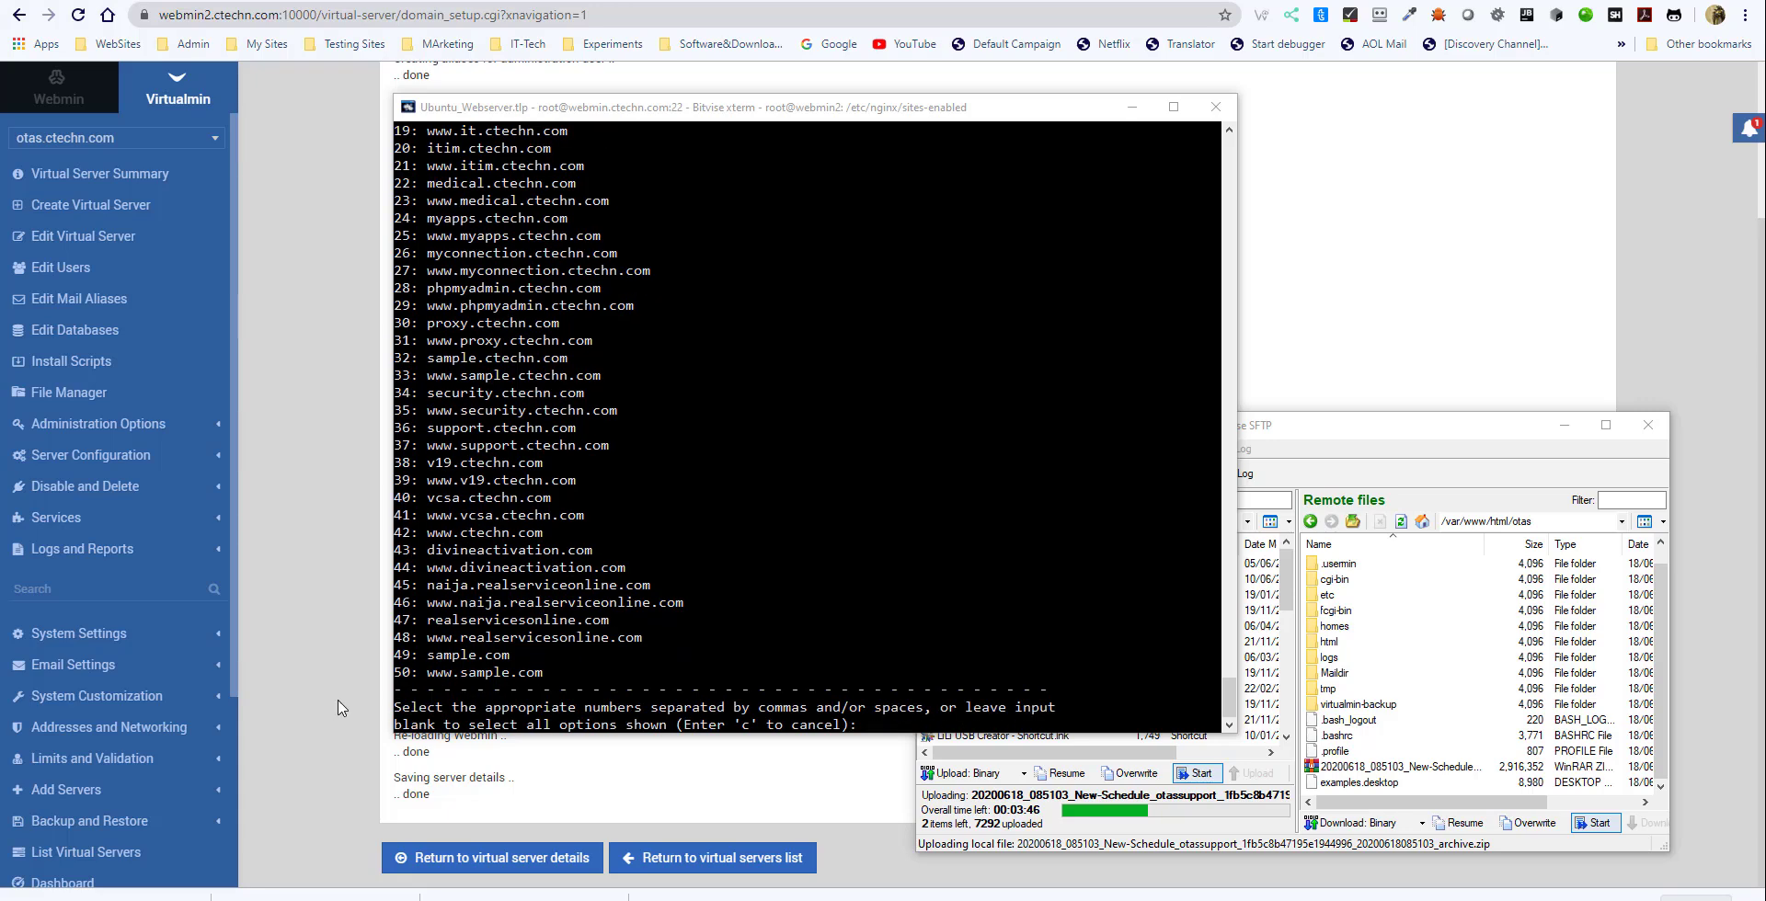
scroll(806, 428, down, 1)
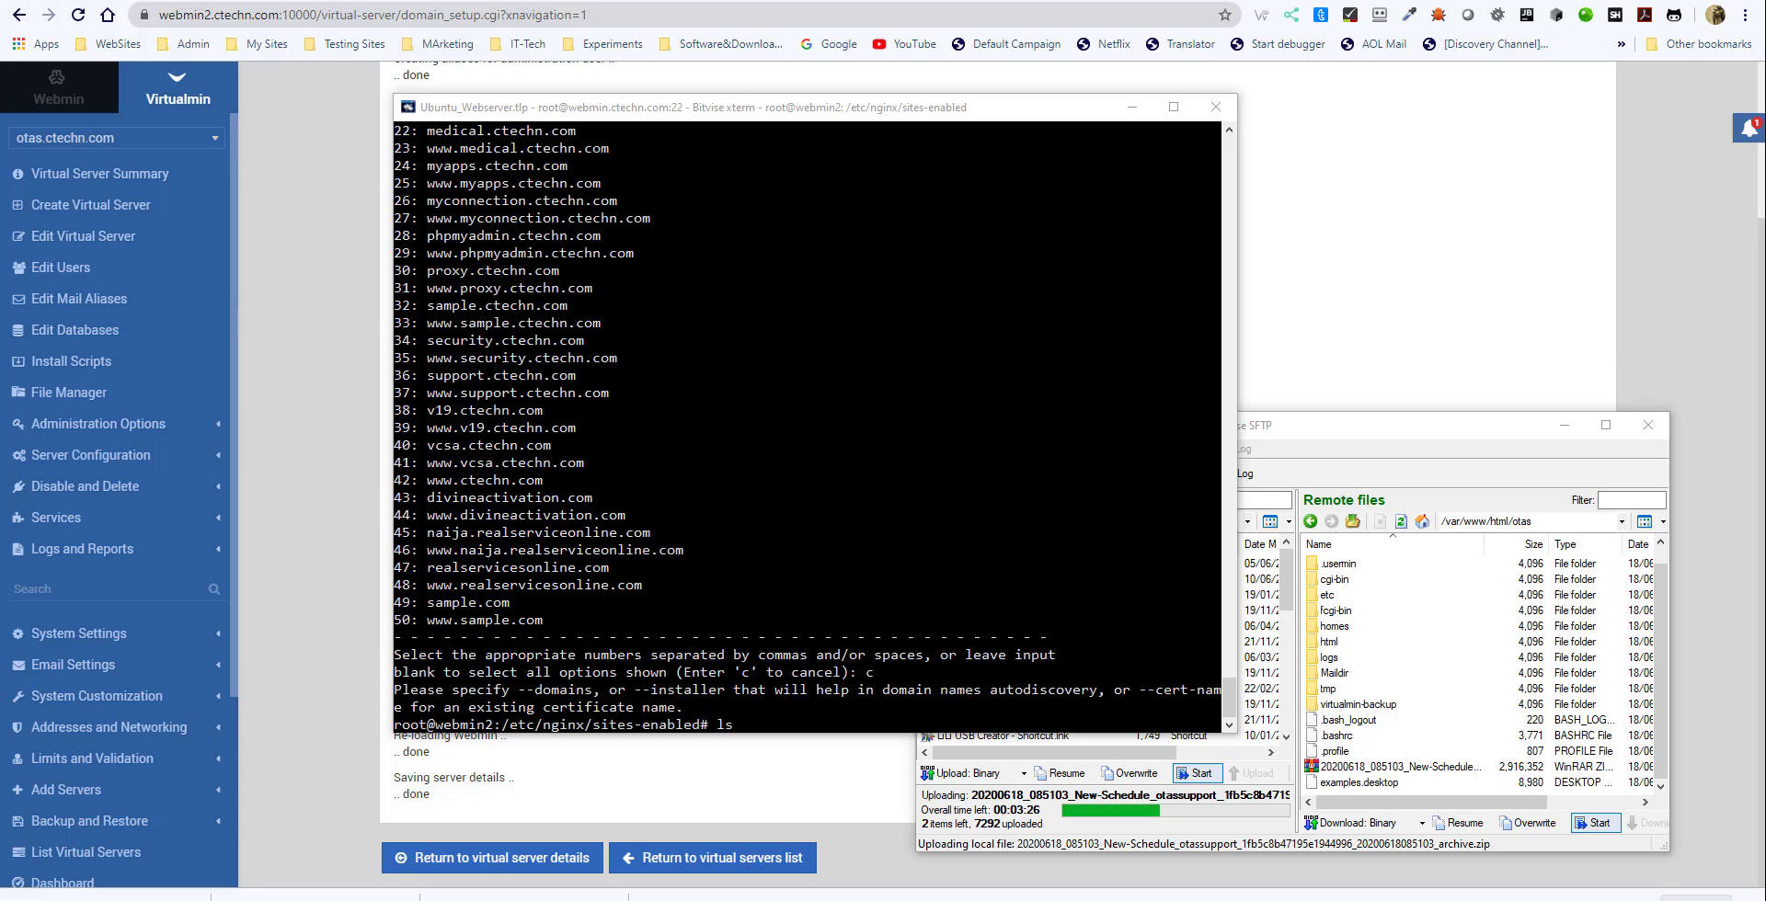
- List the sites-enabled directory and open /etc/nginx/sites-enabled/otas in nano, copying the command from the Restore Or Migrate Website notes
click(736, 724)
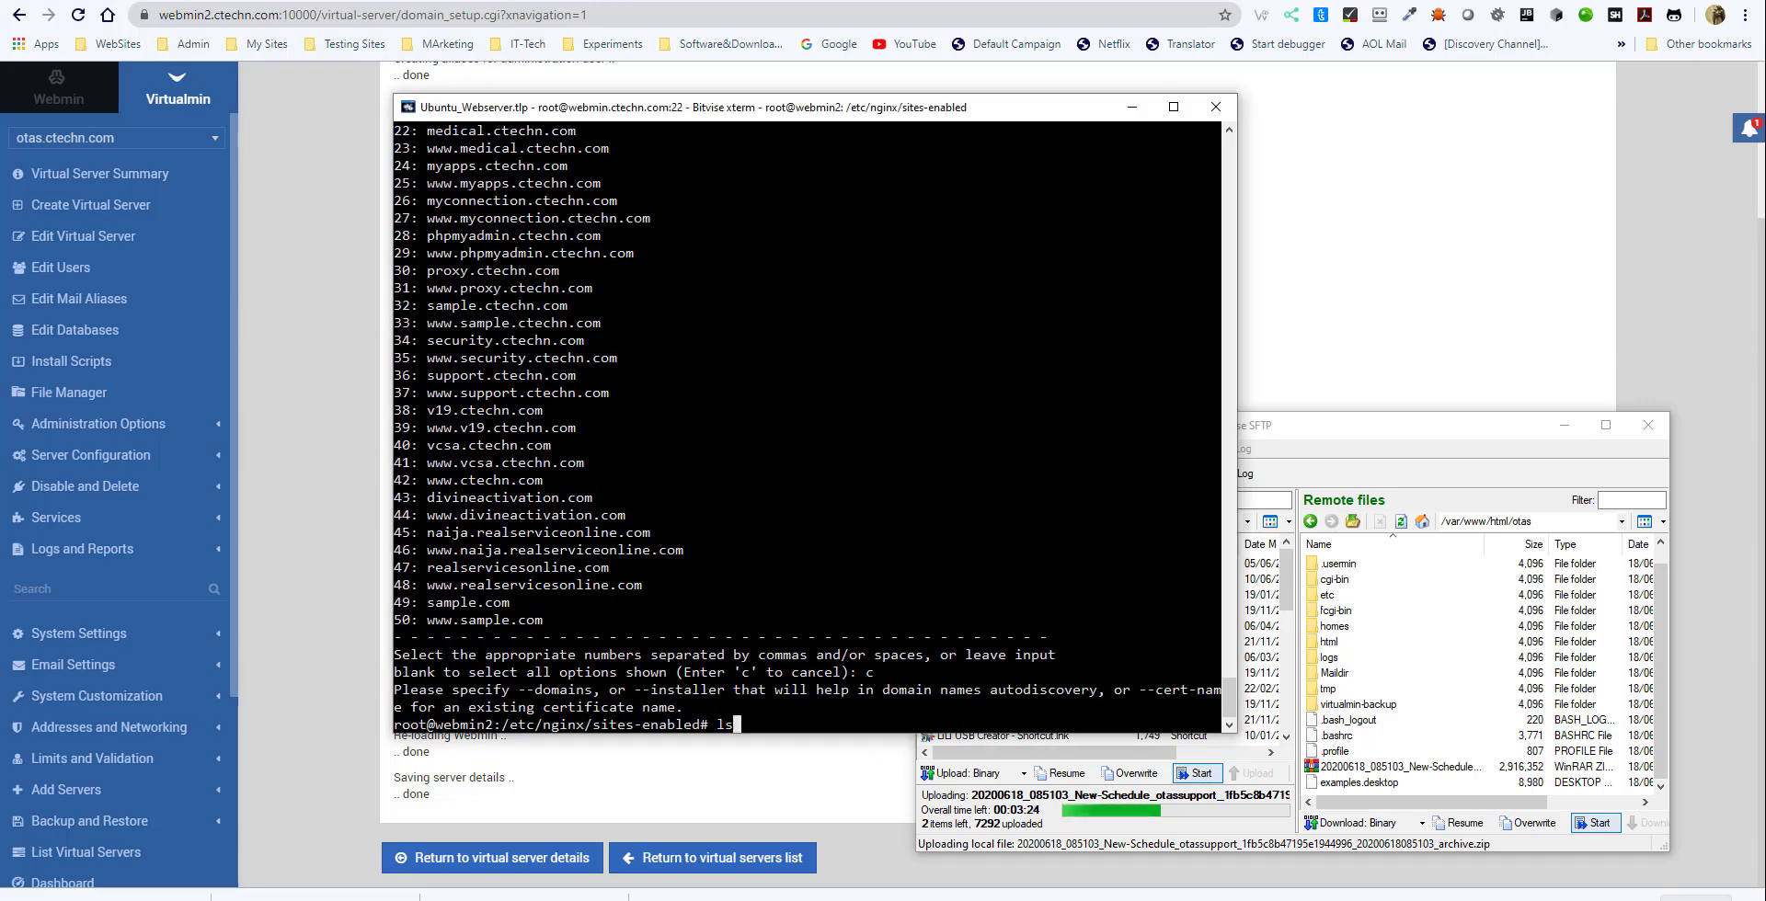
key(Return)
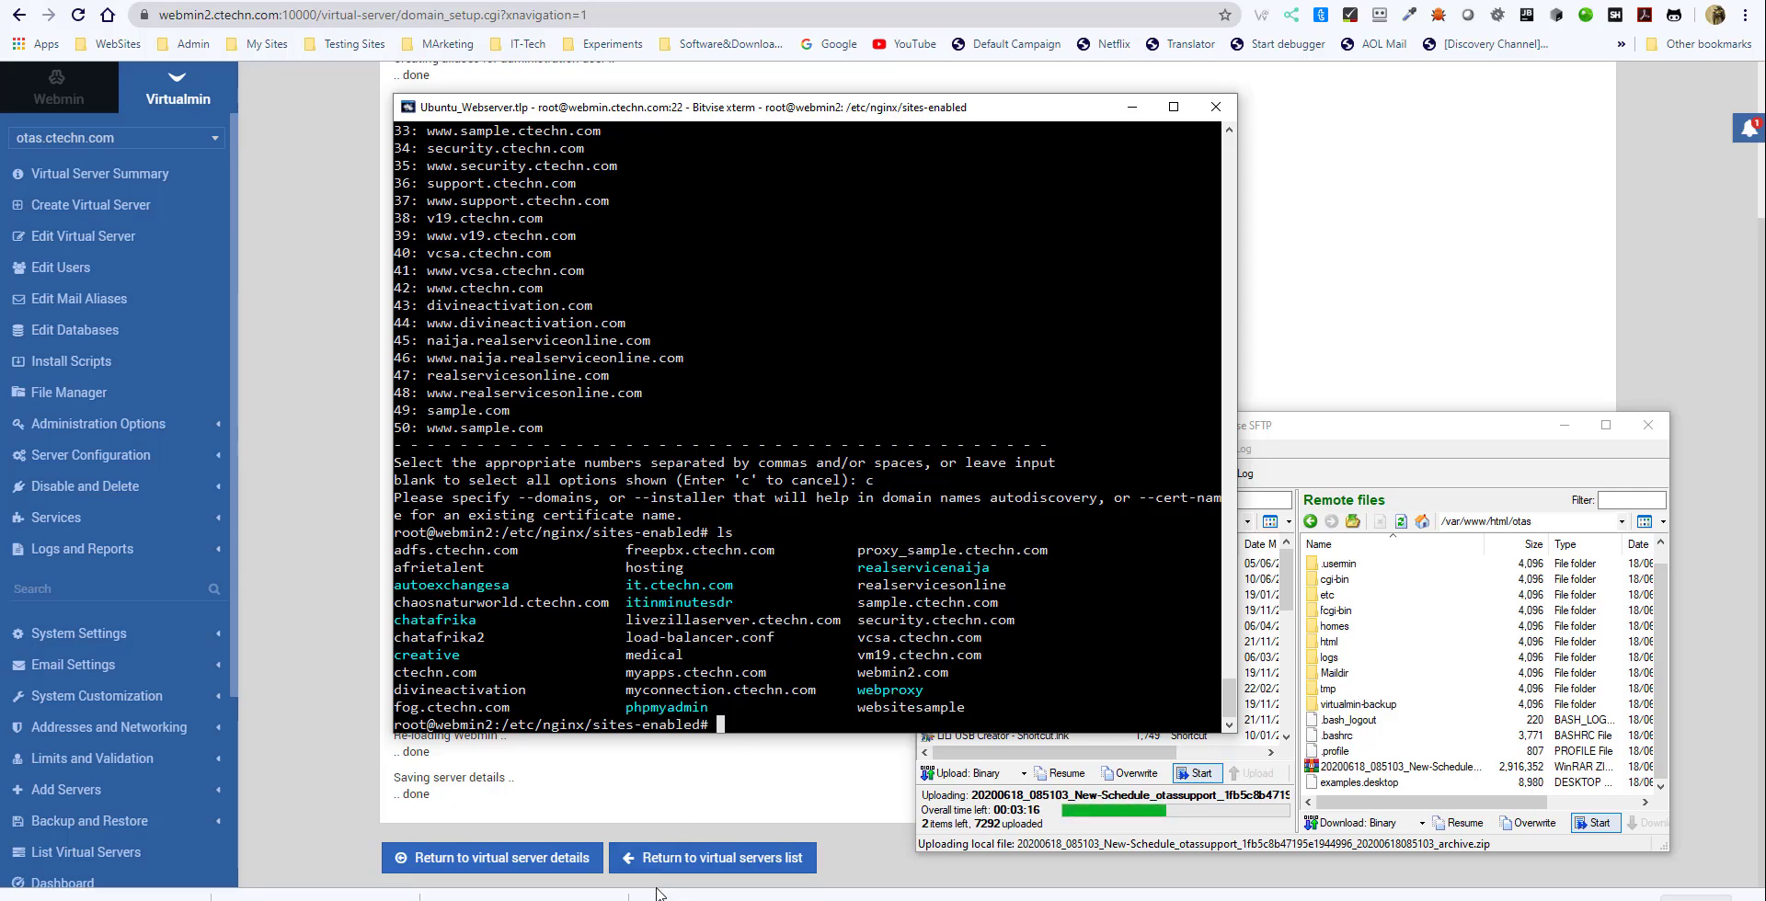
mouse_move(999, 881)
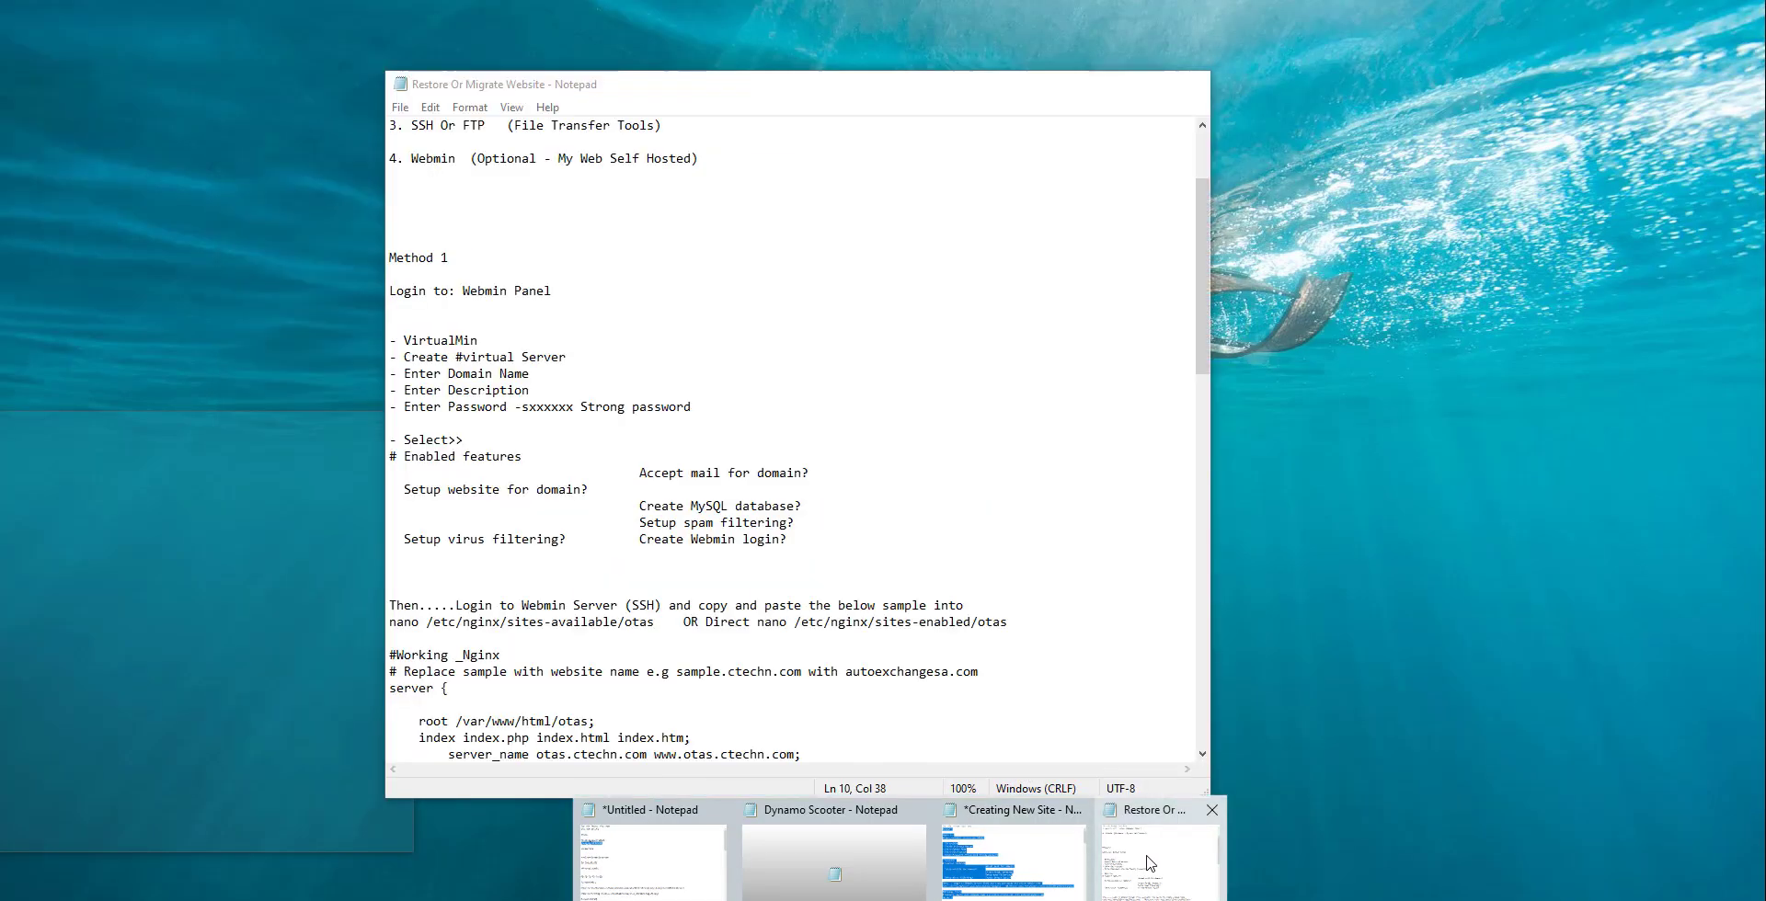
click(1148, 864)
scroll(817, 553, down, 2)
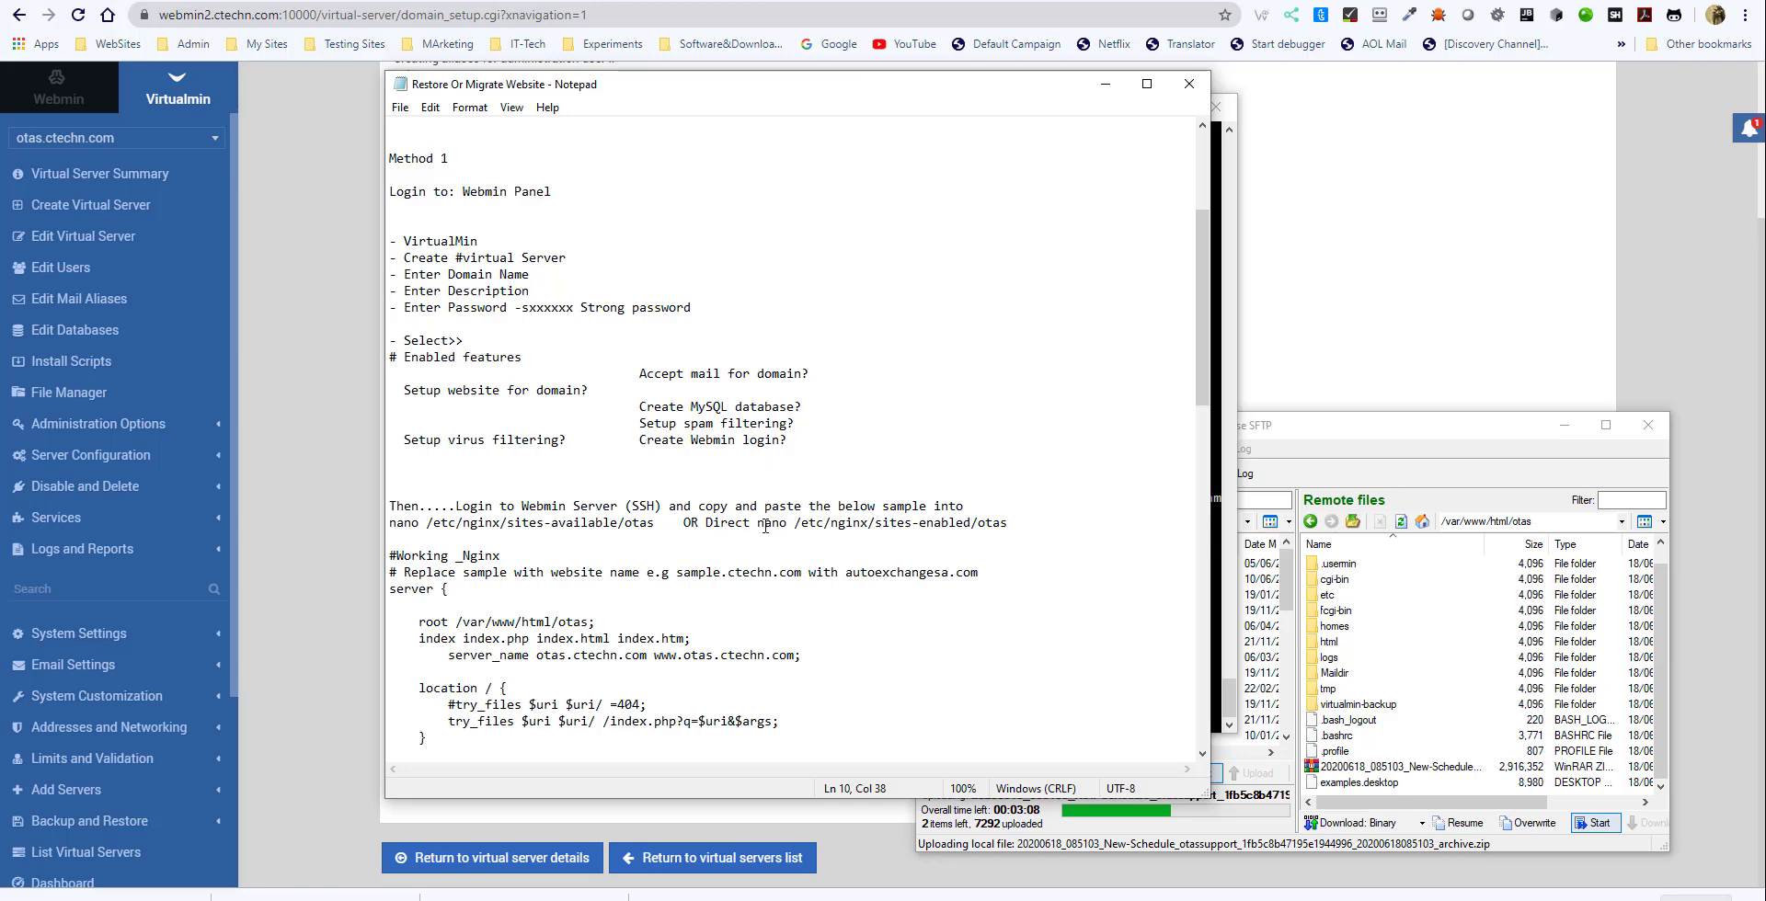
click(796, 524)
drag(761, 523, 1008, 525)
key(ctrl+c)
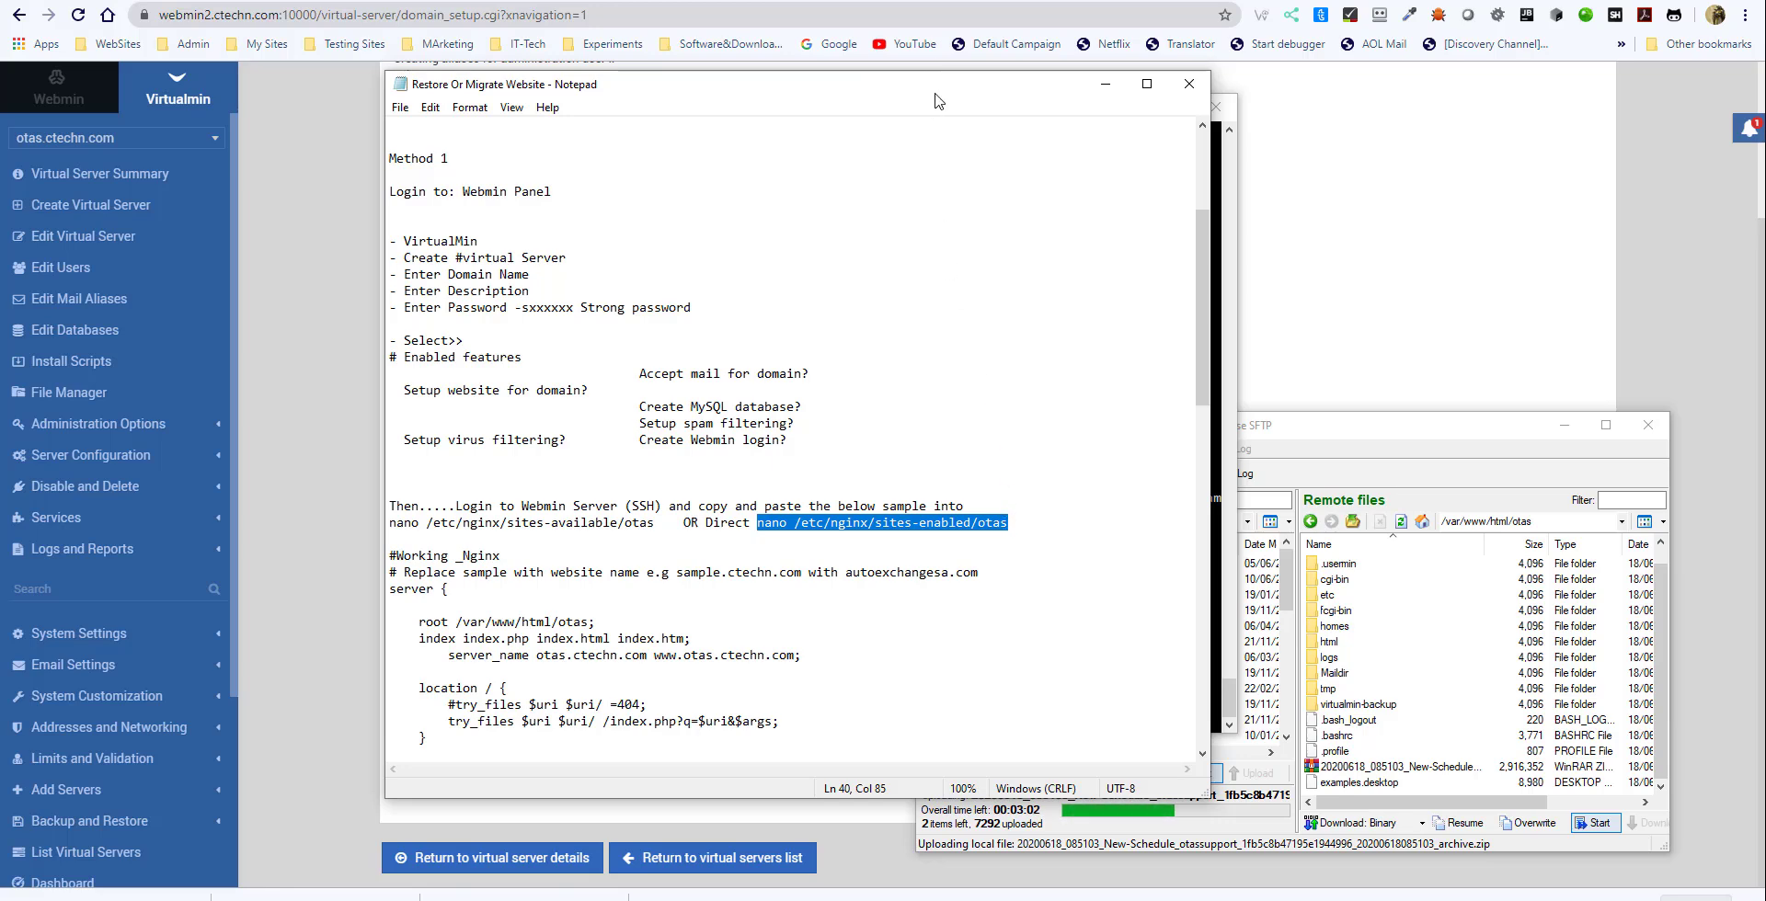
drag(923, 95, 769, 97)
click(1132, 358)
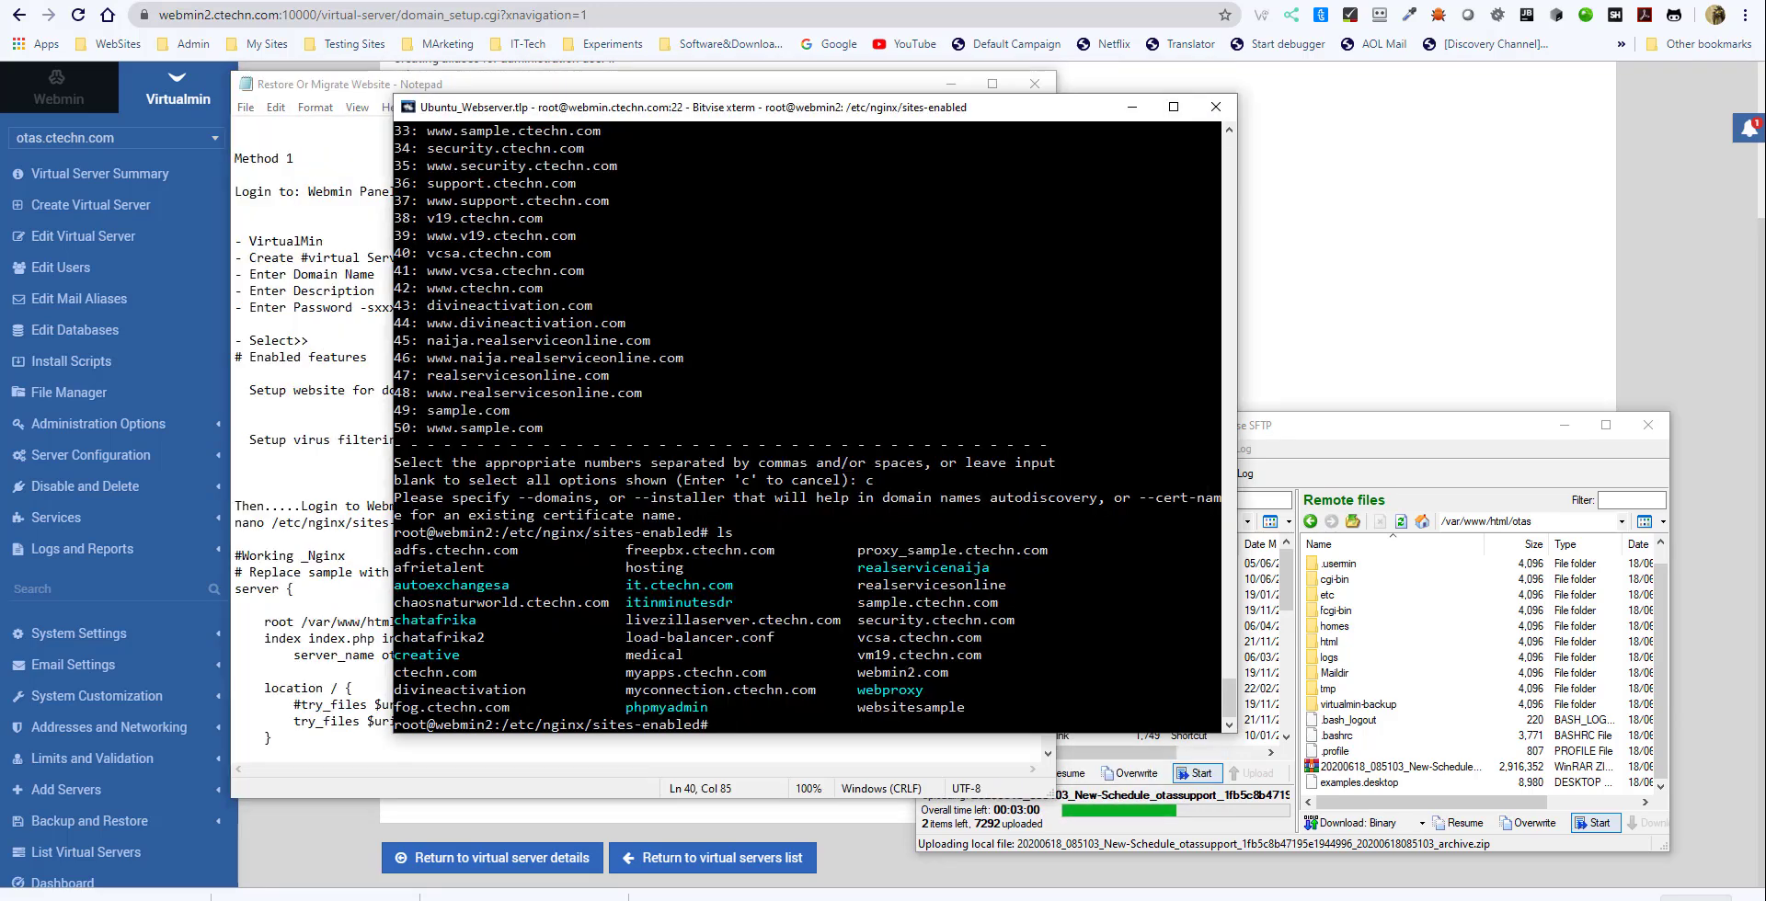
key(shift+Insert)
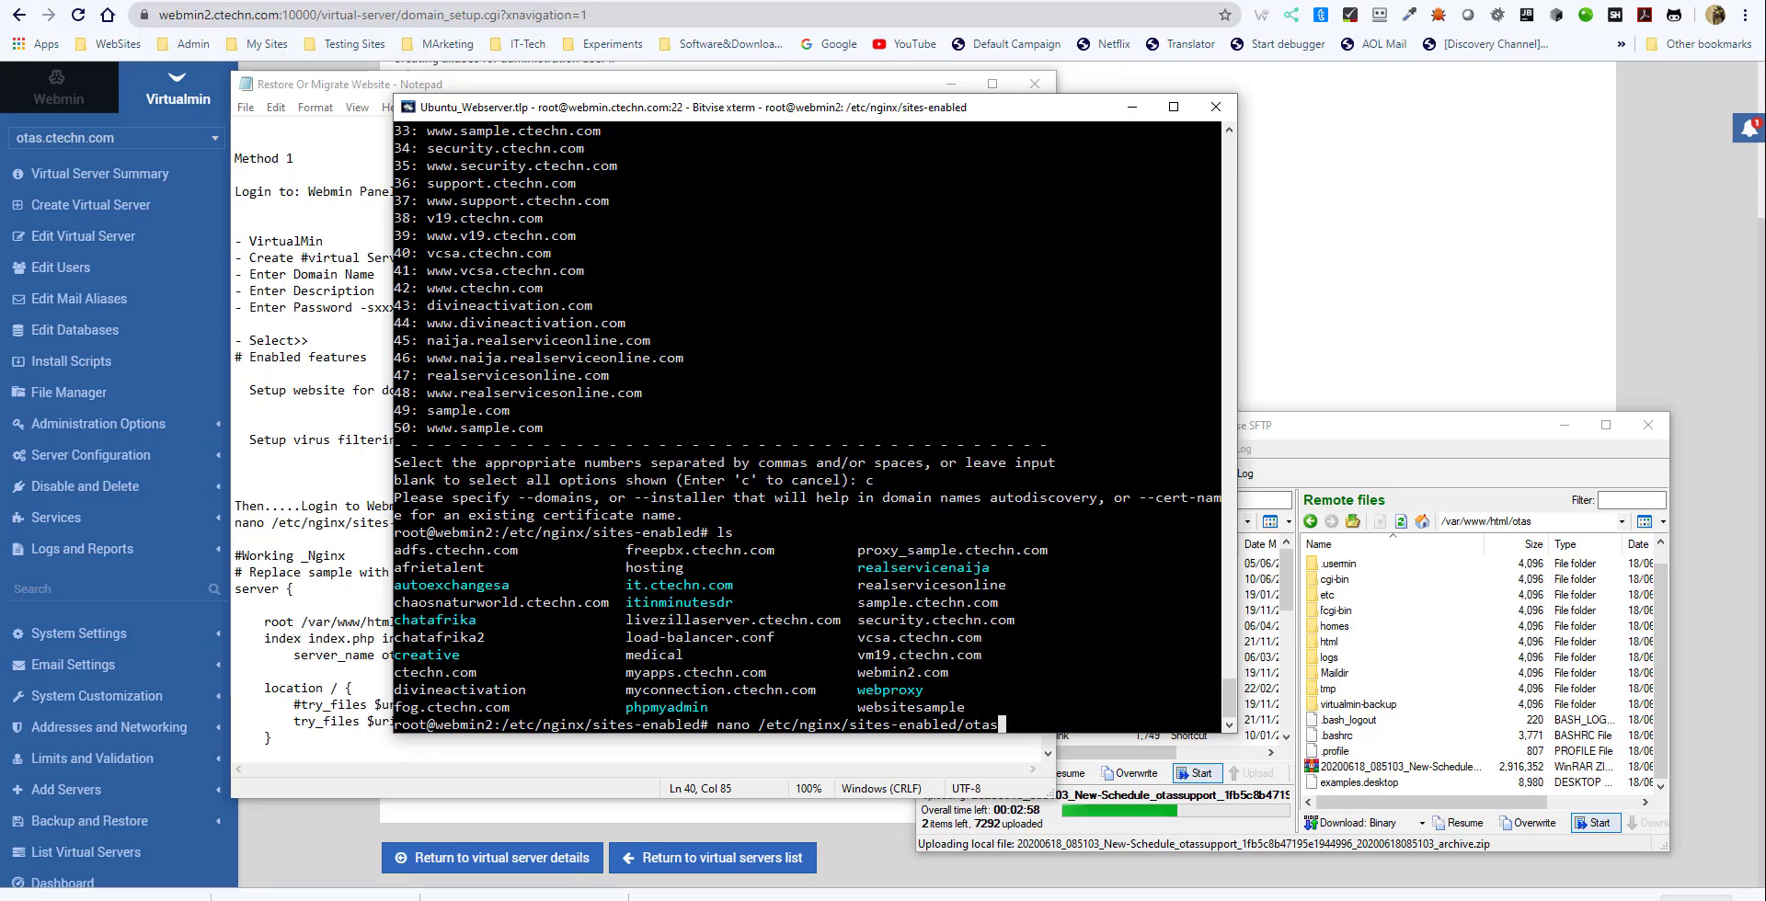
key(Return)
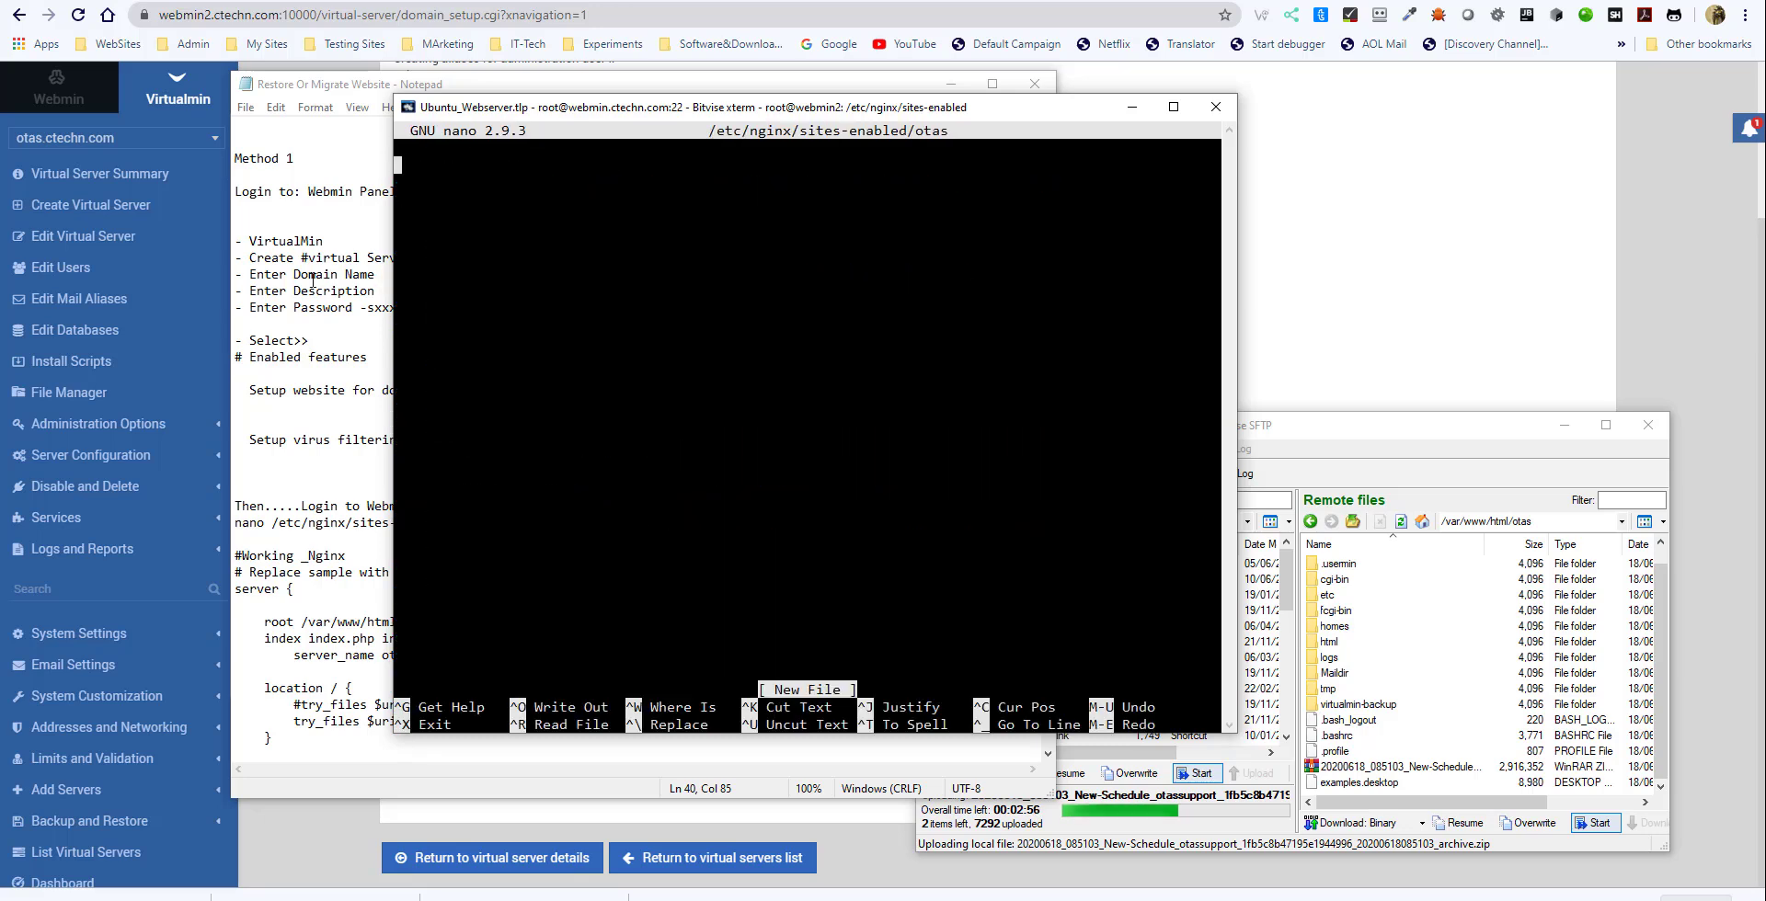
- Copy the Working _Nginx server block for otas.ctechn.com from the notes into the empty otas file, save it and exit nano
click(310, 375)
scroll(392, 471, down, 4)
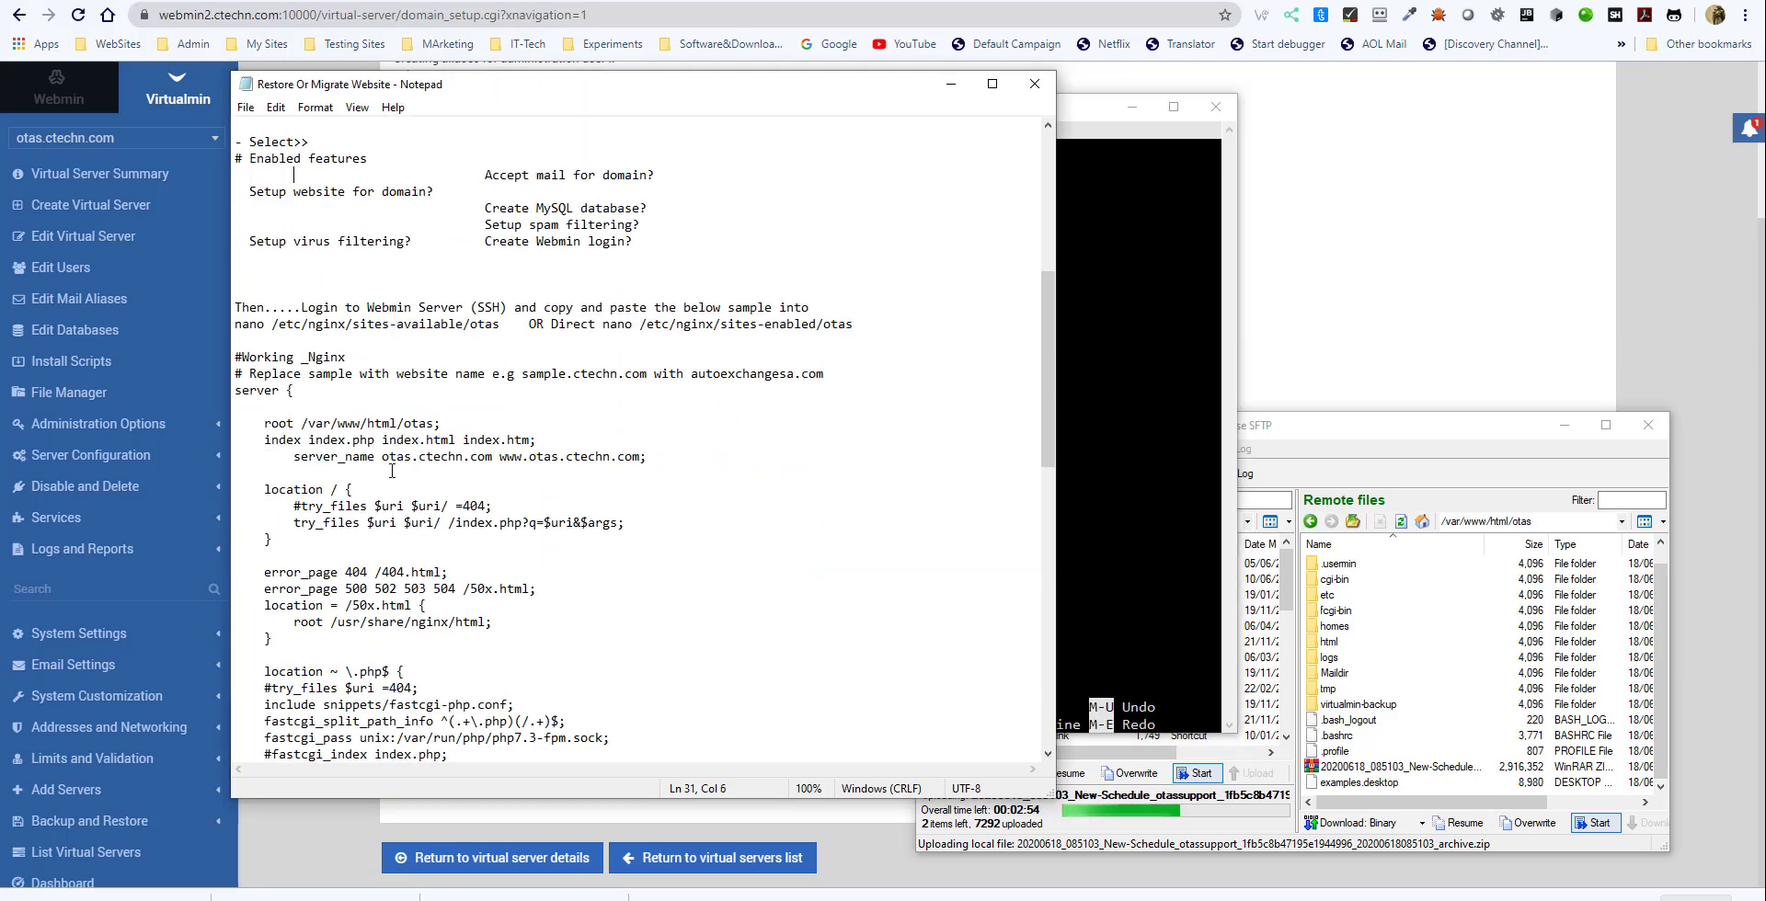
drag(228, 354, 575, 736)
key(ctrl+c)
click(1139, 418)
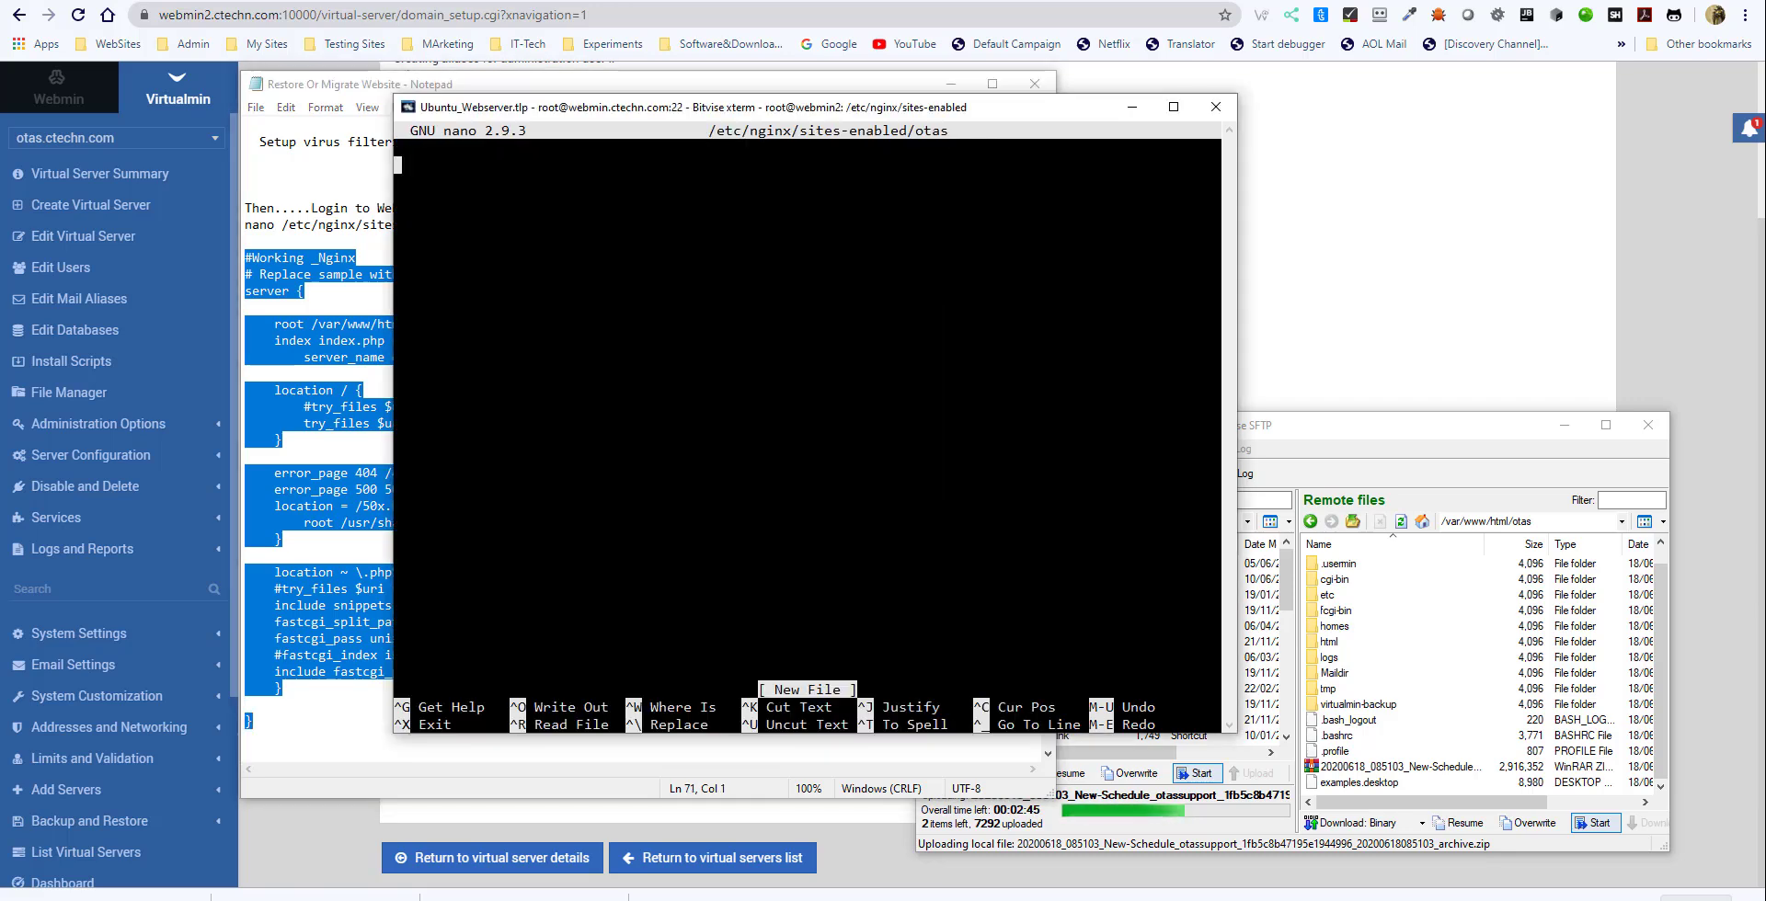
key(shift+Insert)
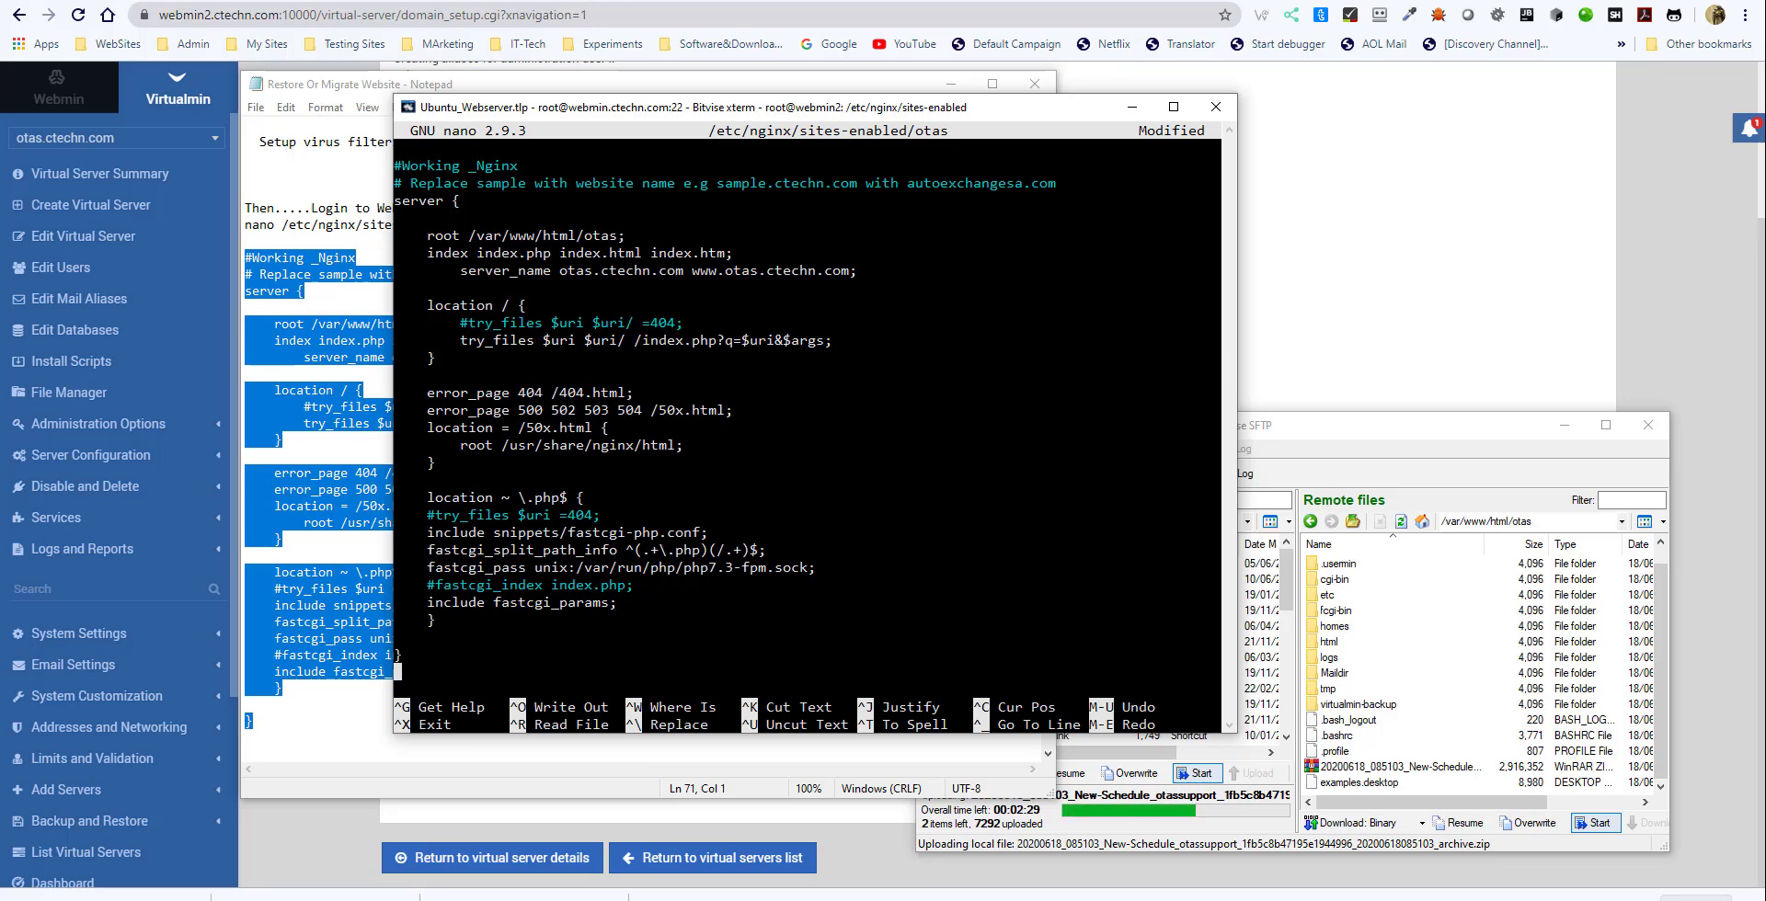
key(ctrl+x)
key(y)
key(Return)
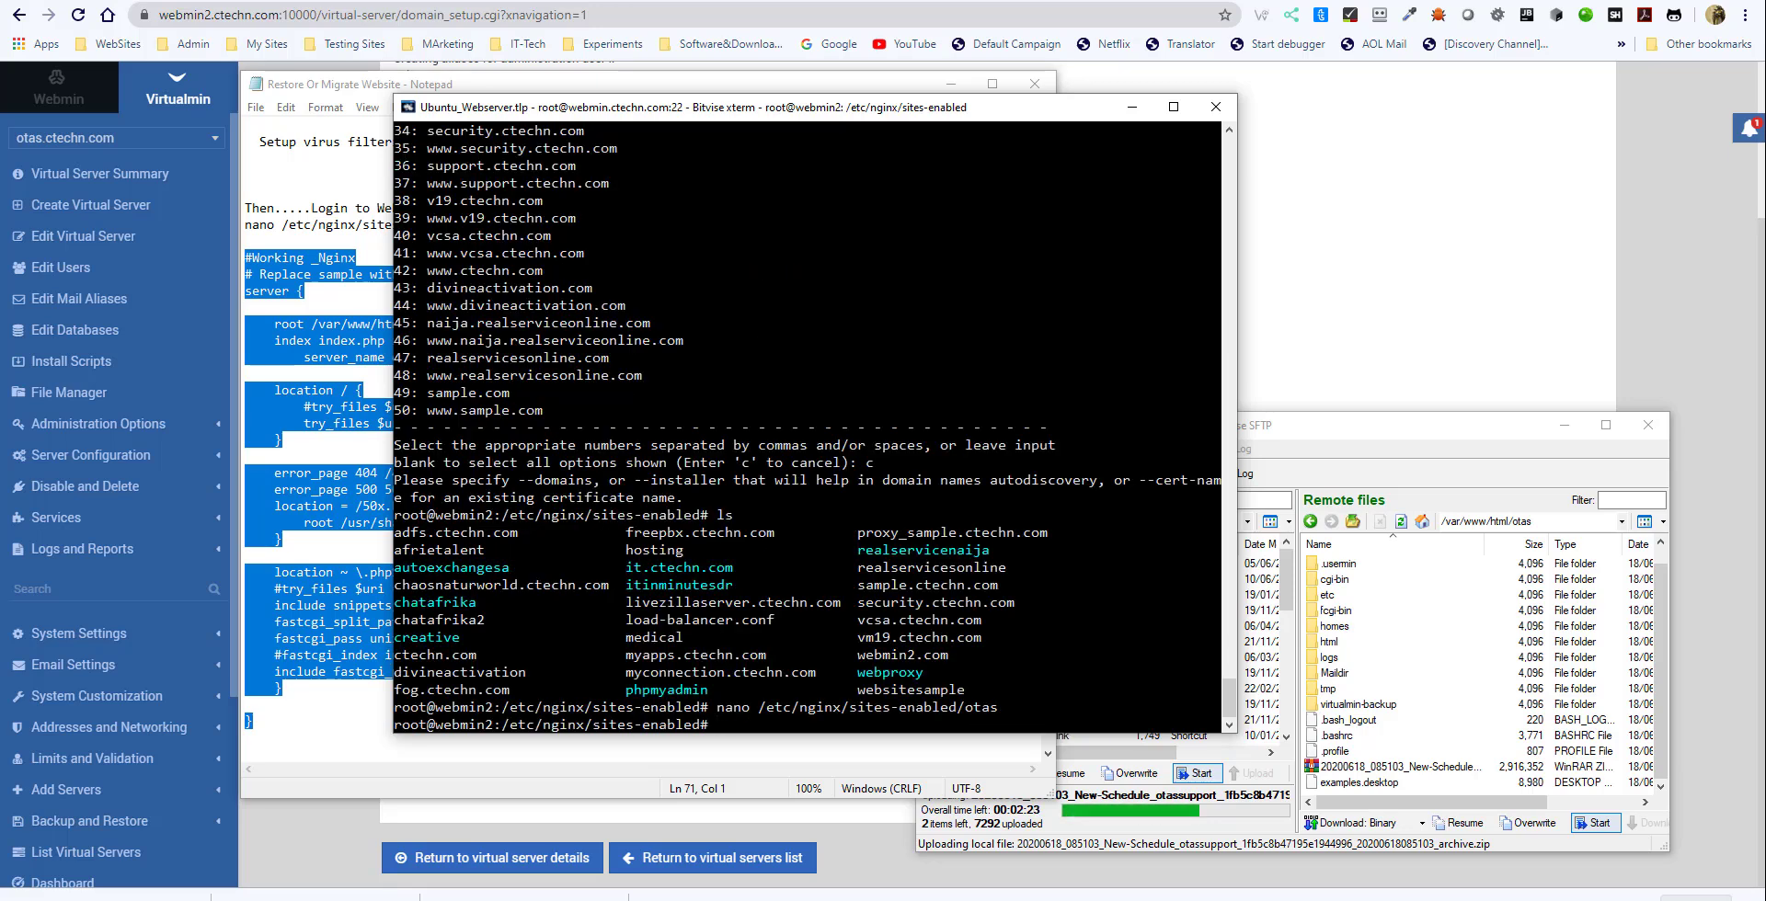
- Test the nginx configuration with nginx -t
text(nginx -t)
key(Return)
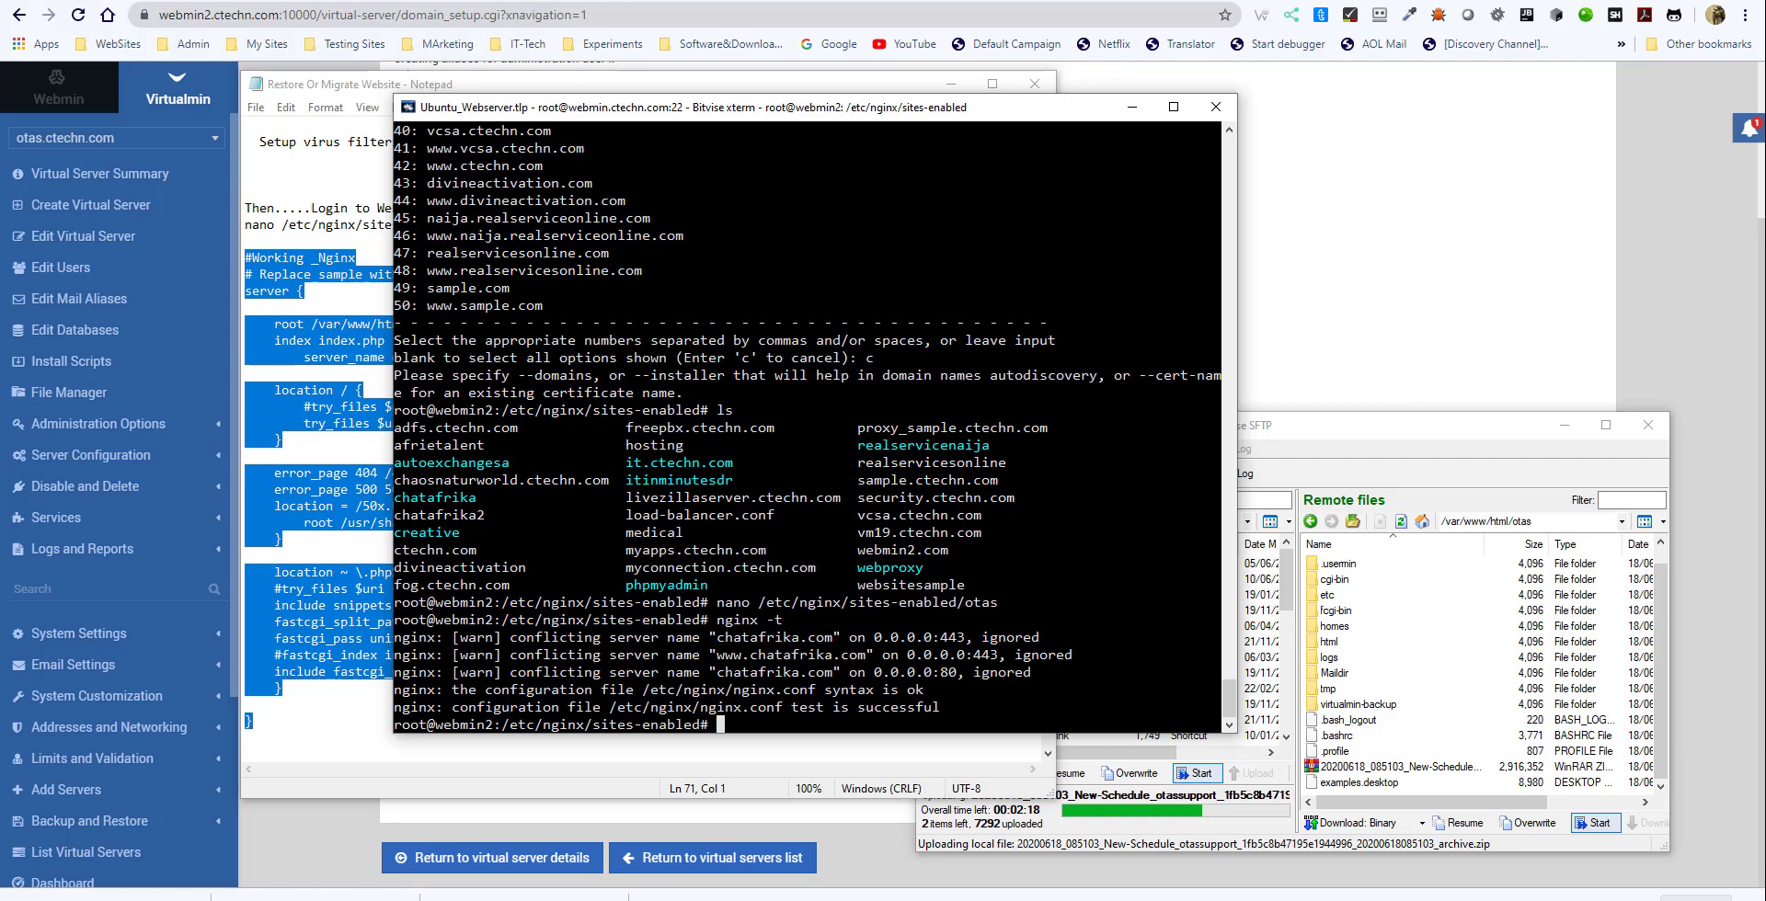
key(Up)
key(Up)
key(Up)
key(Up)
key(Return)
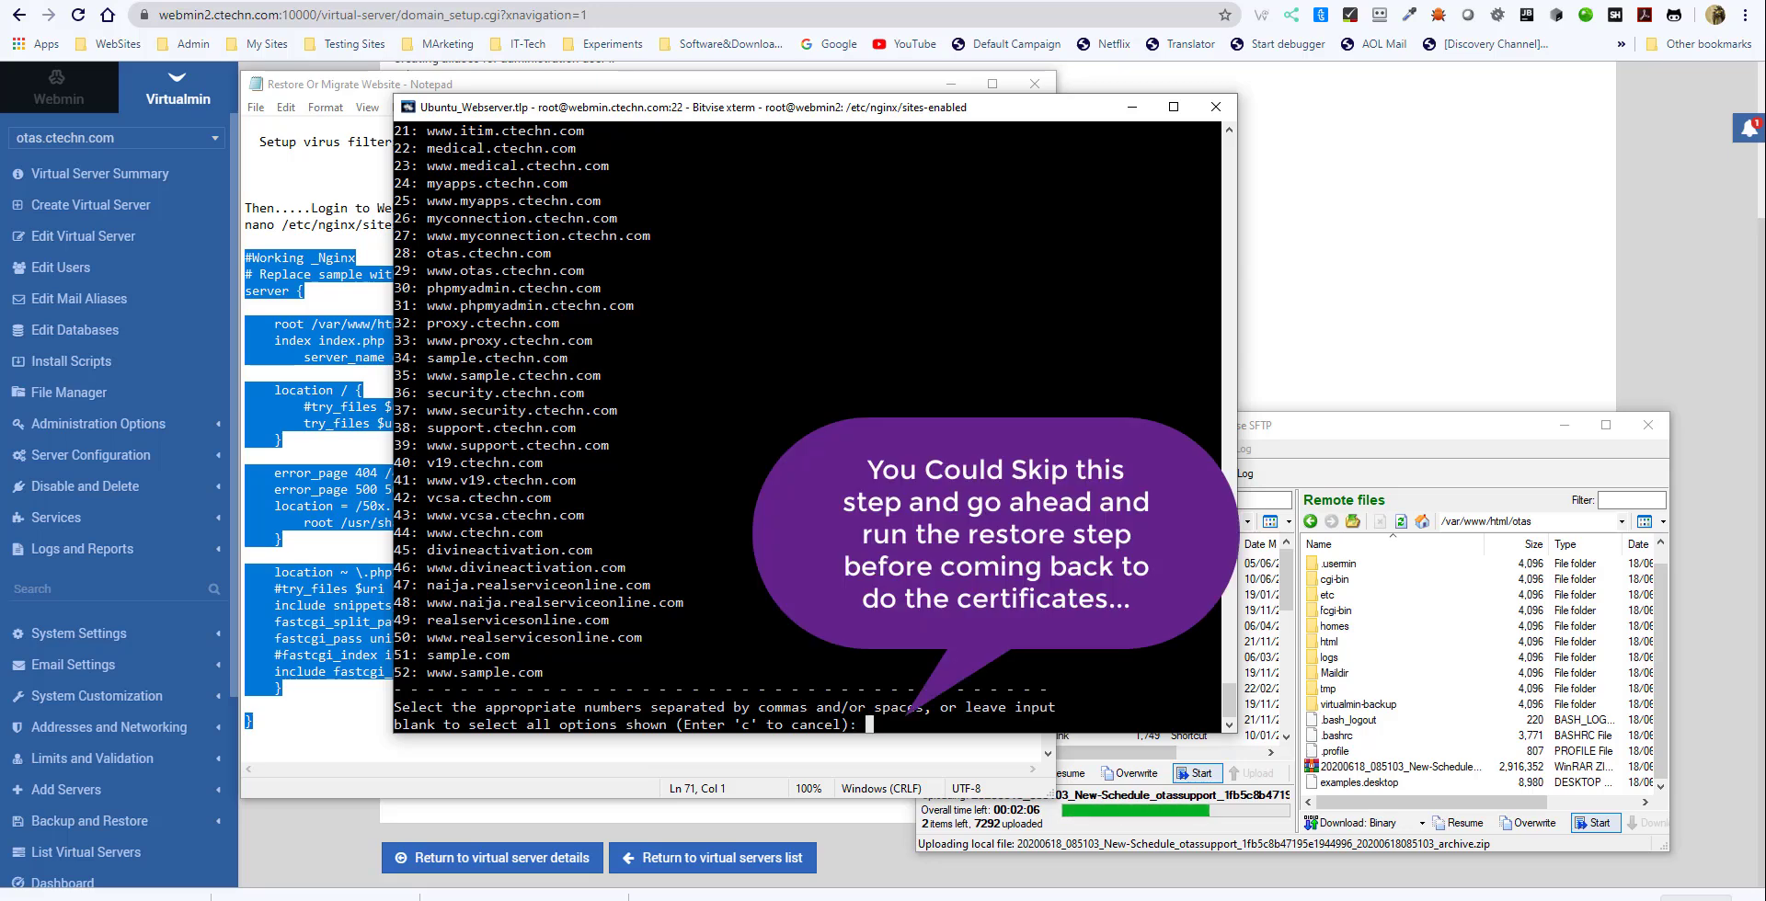
mouse_move(578, 271)
mouse_down()
mouse_move(435, 255)
mouse_move(429, 270)
mouse_move(593, 270)
mouse_up()
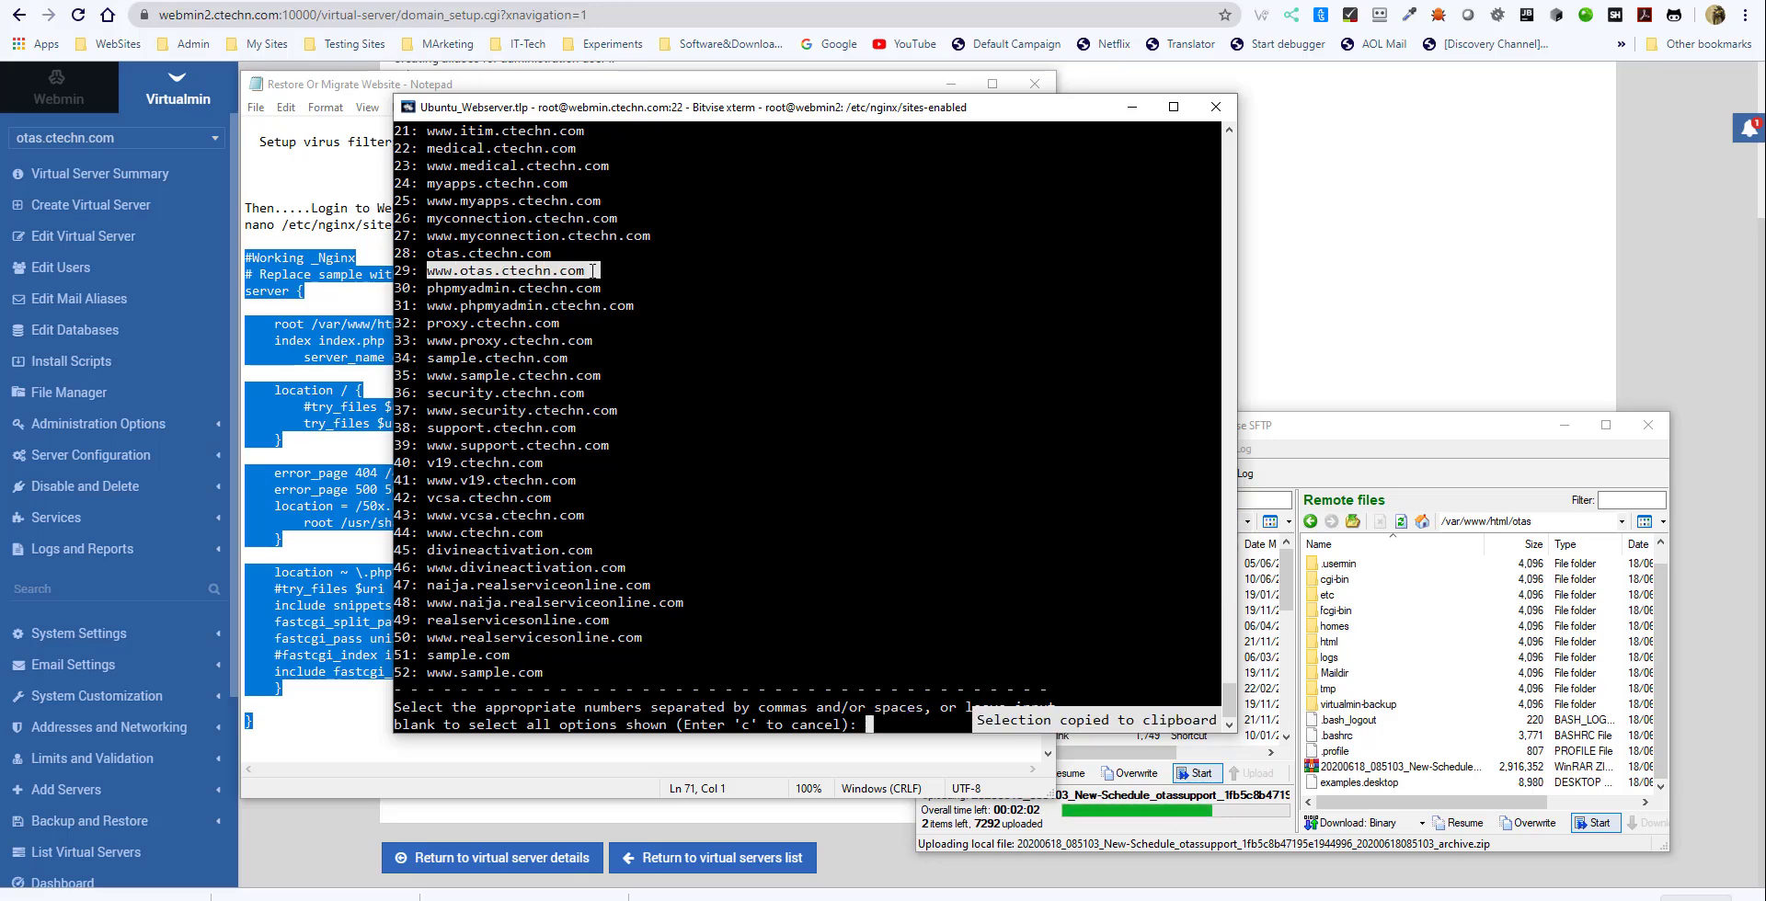
click(916, 727)
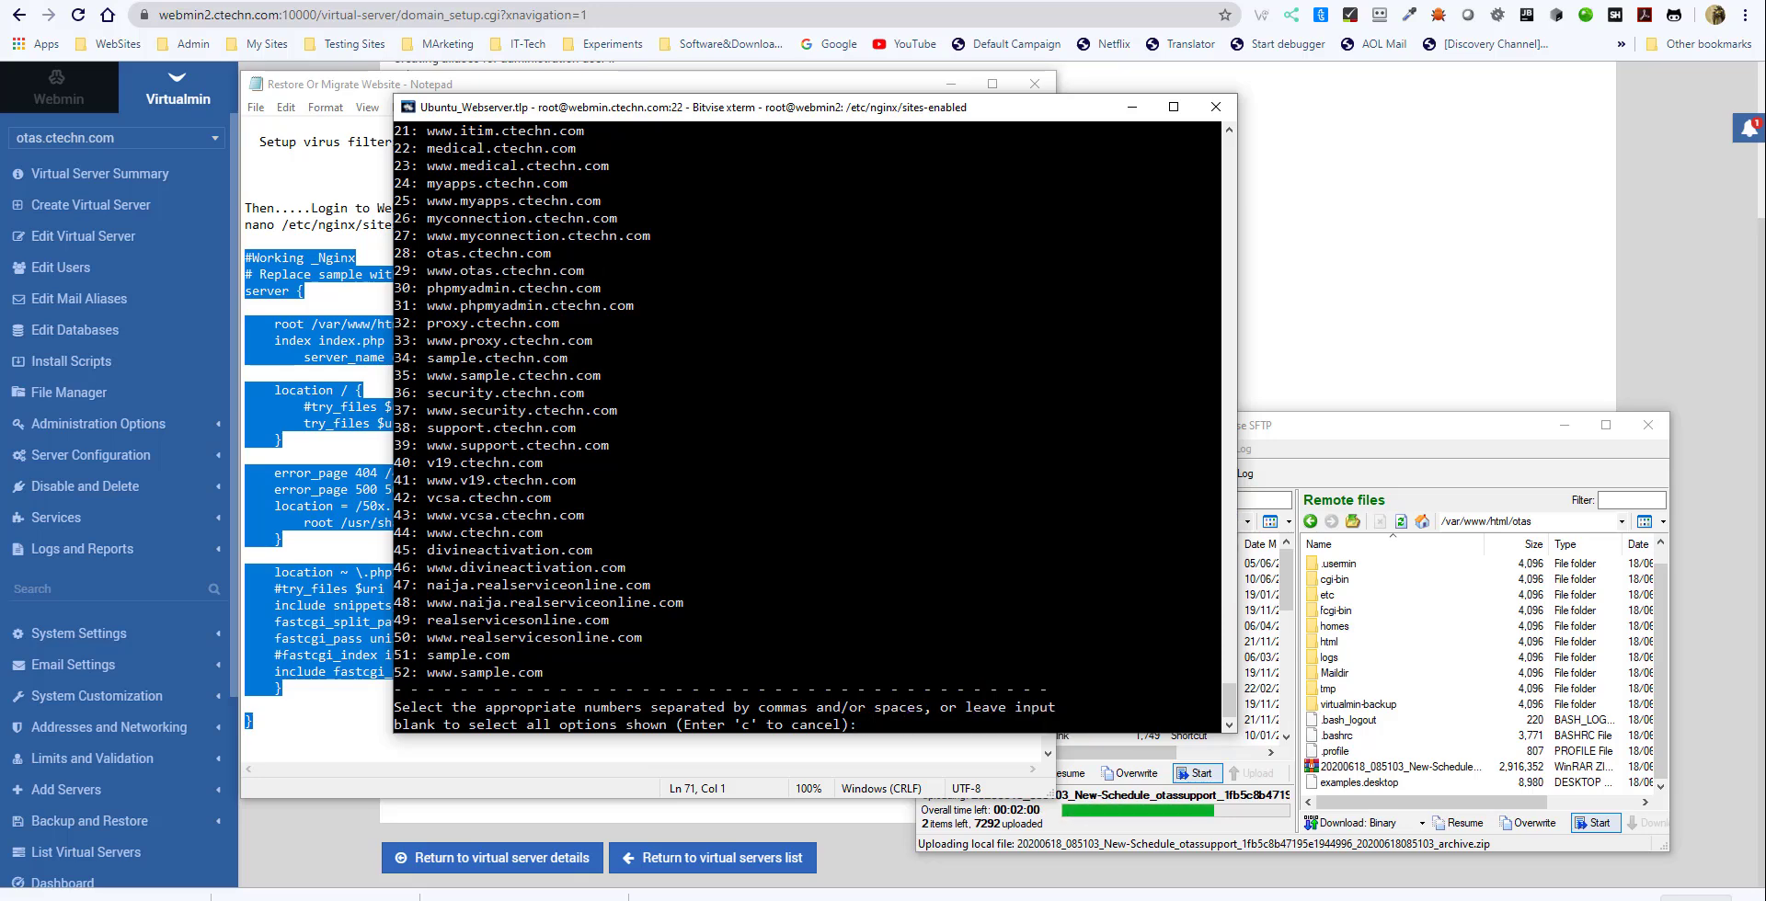
text(29)
key(Return)
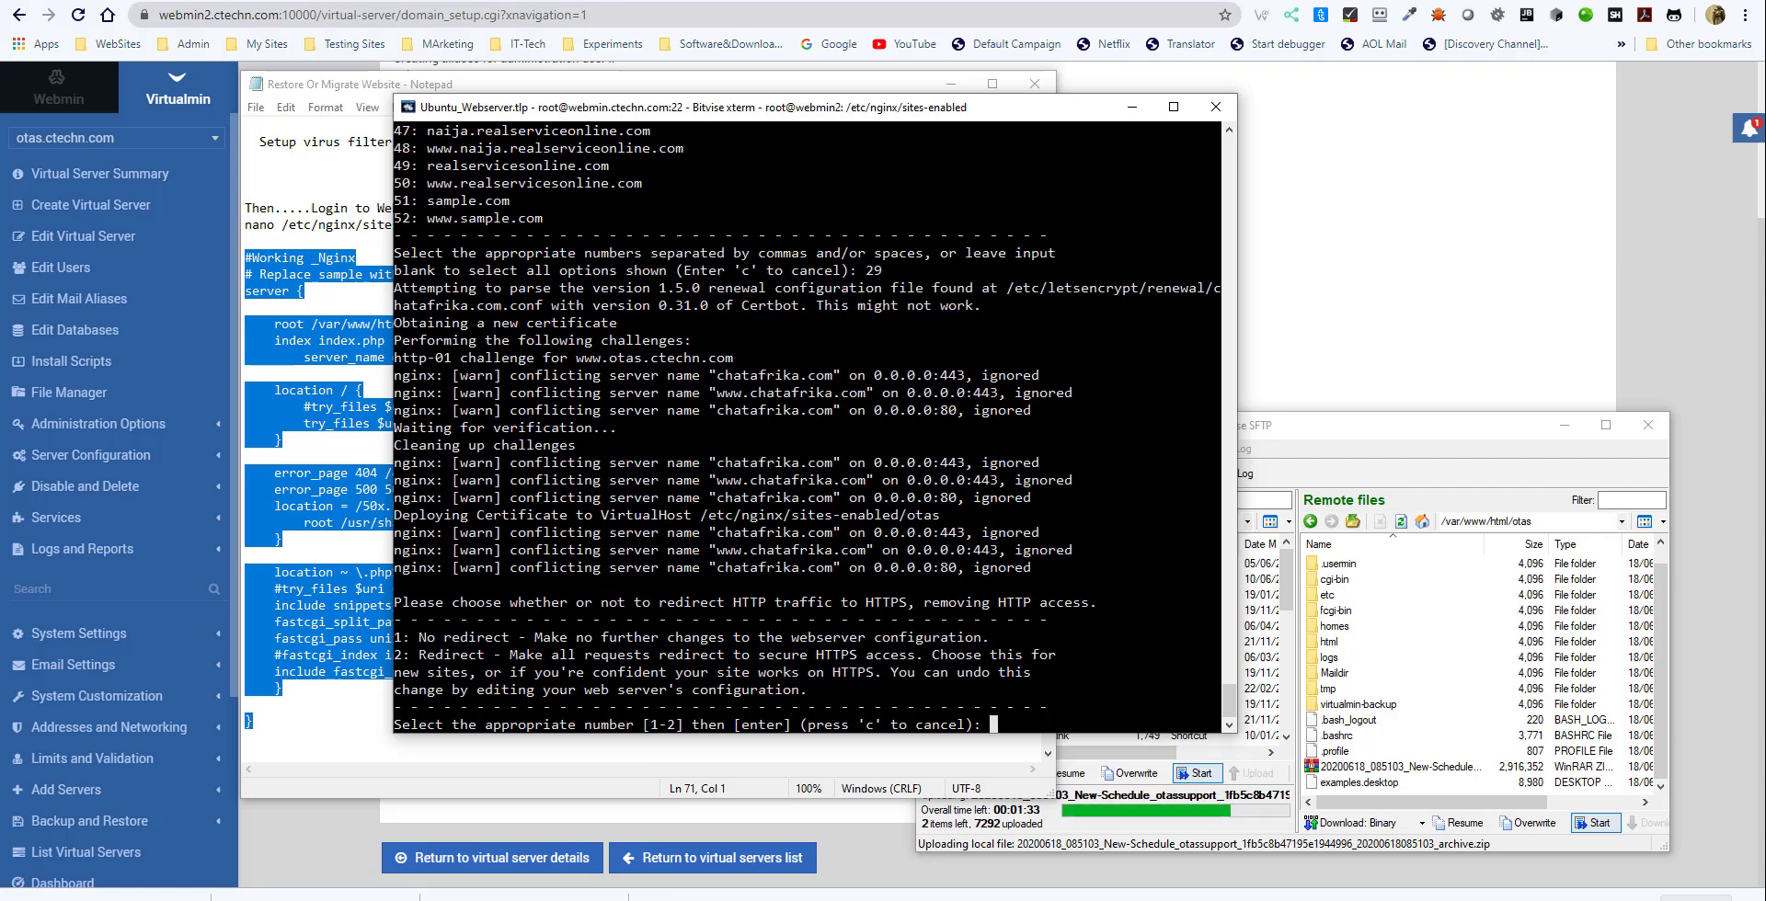
text(2)
key(Return)
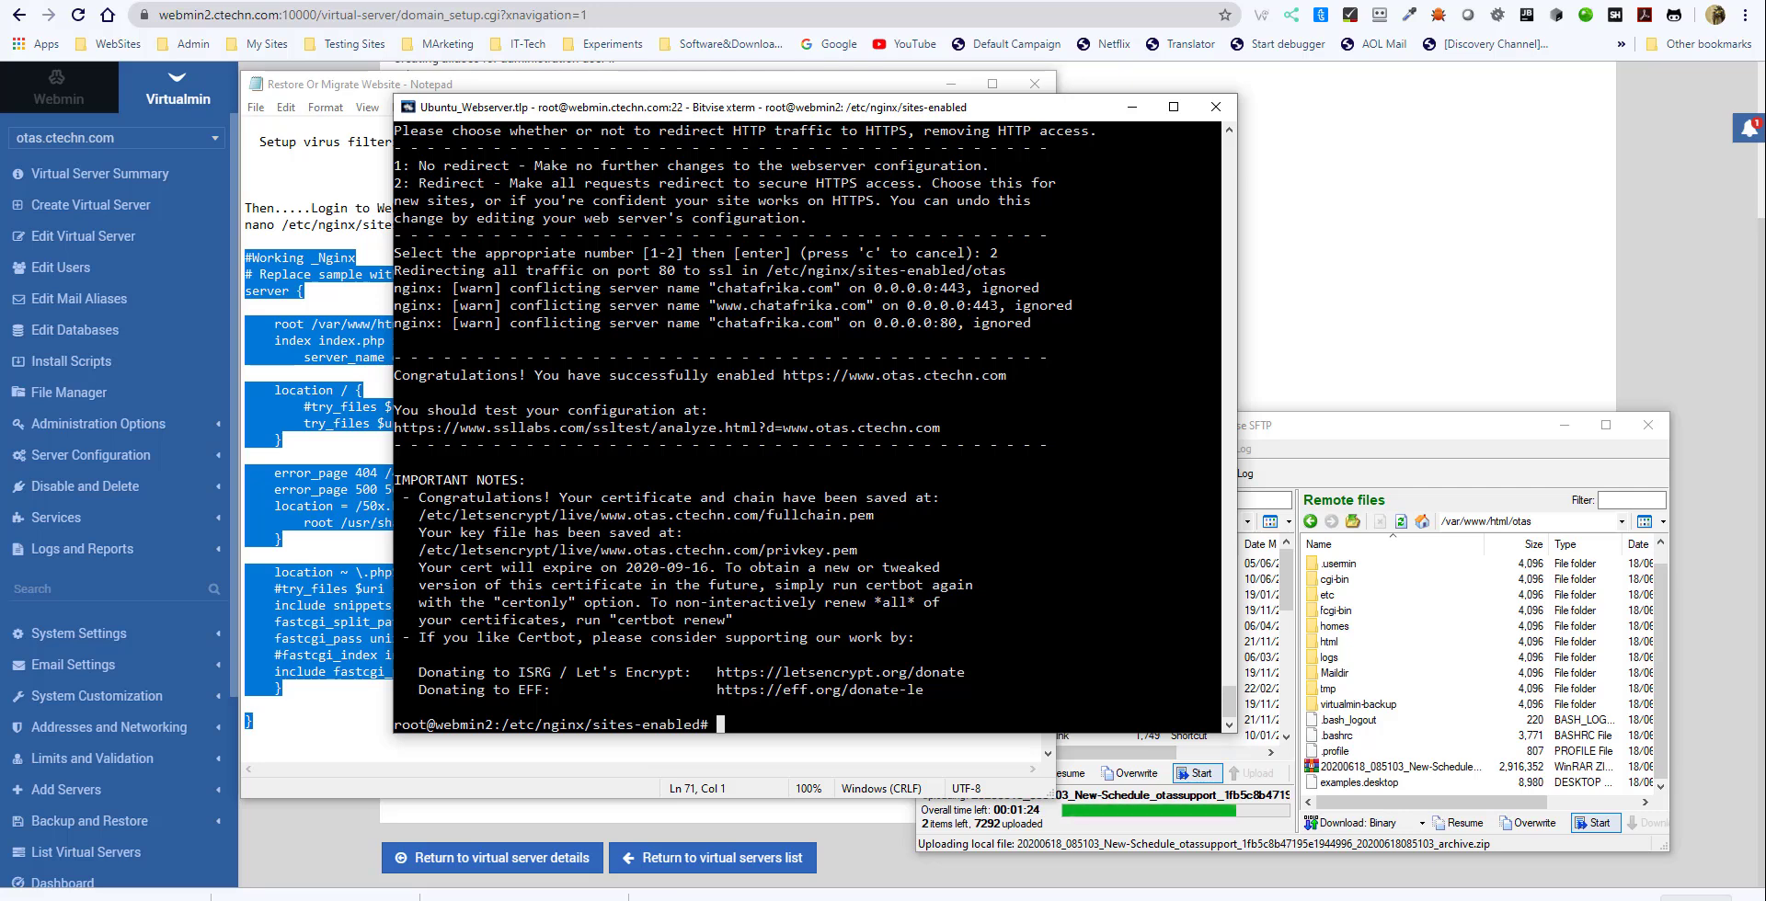
- Run certbot --nginx again for otas.ctechn.com with number 28 and redirect option 2, and reload otas.ctechn.com in the browser
scroll(743, 428, up, 1)
scroll(743, 429, down, 1)
key(Up)
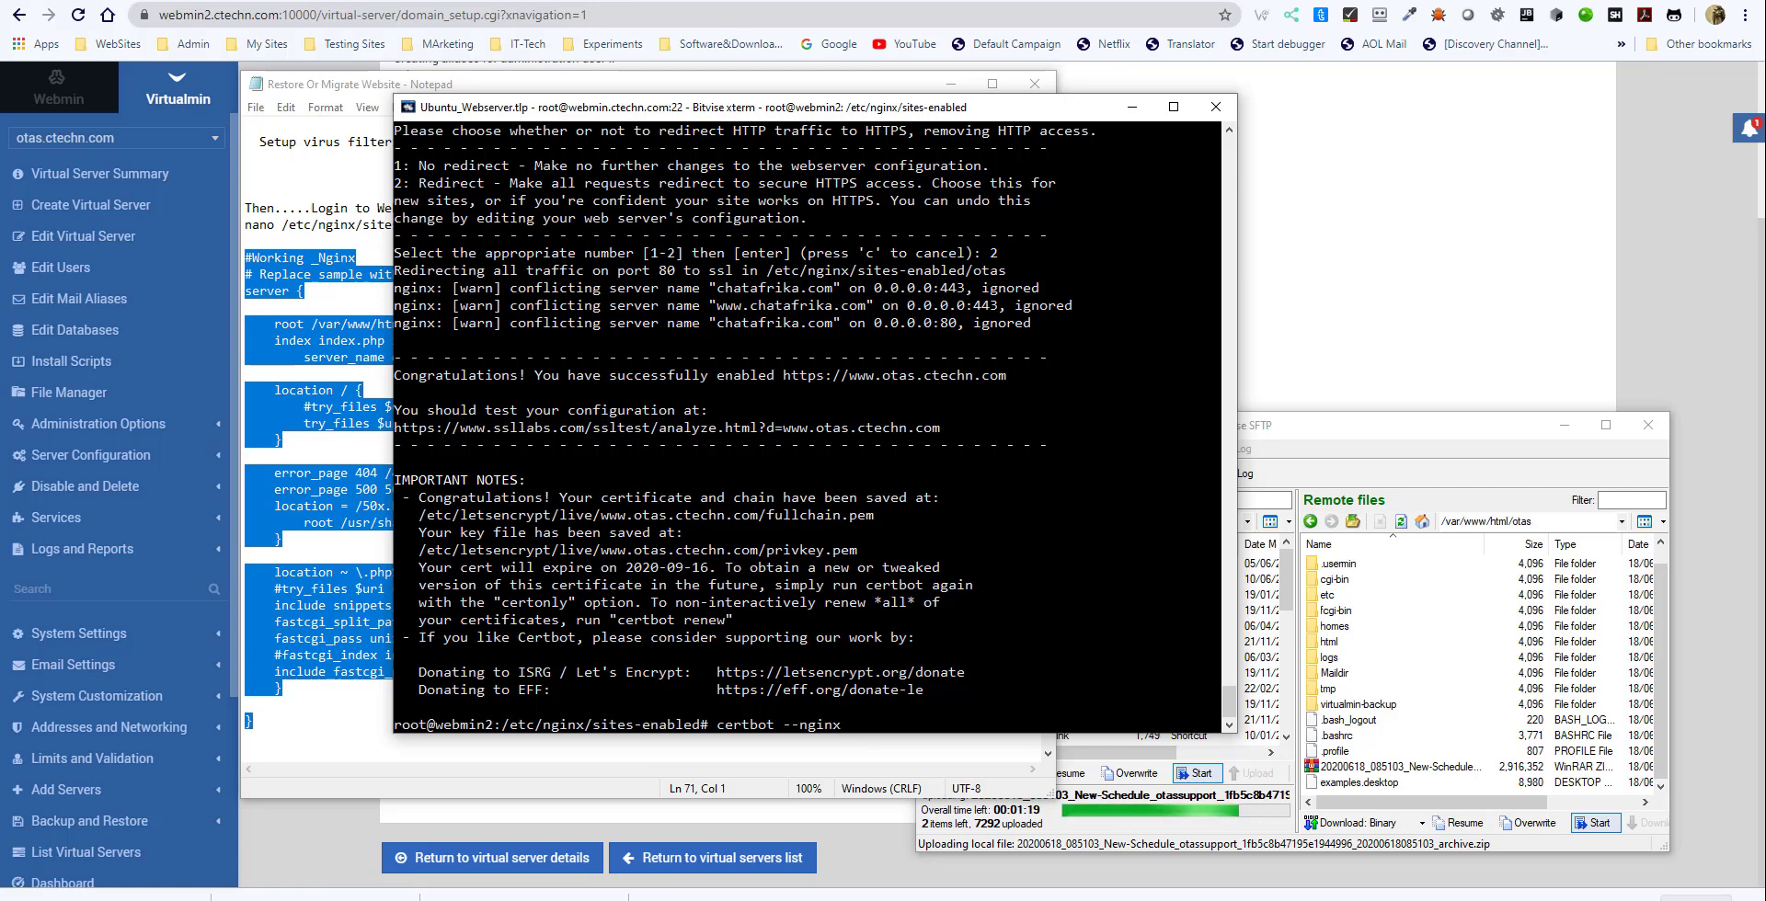
key(Return)
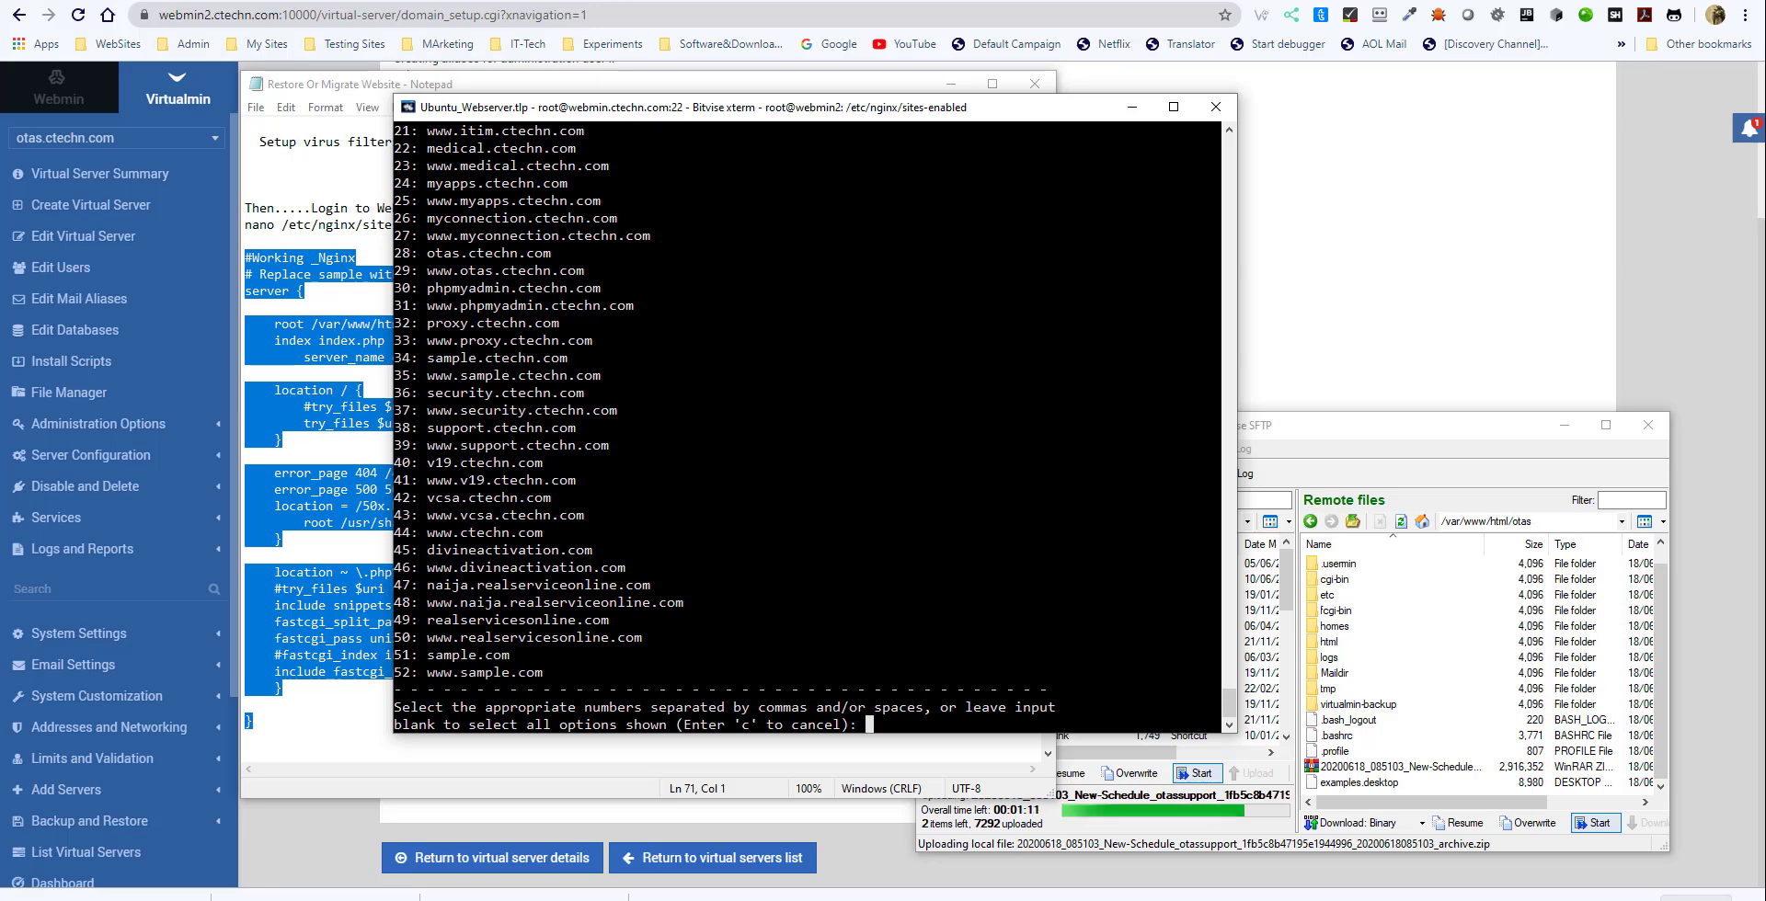
text(28)
key(Return)
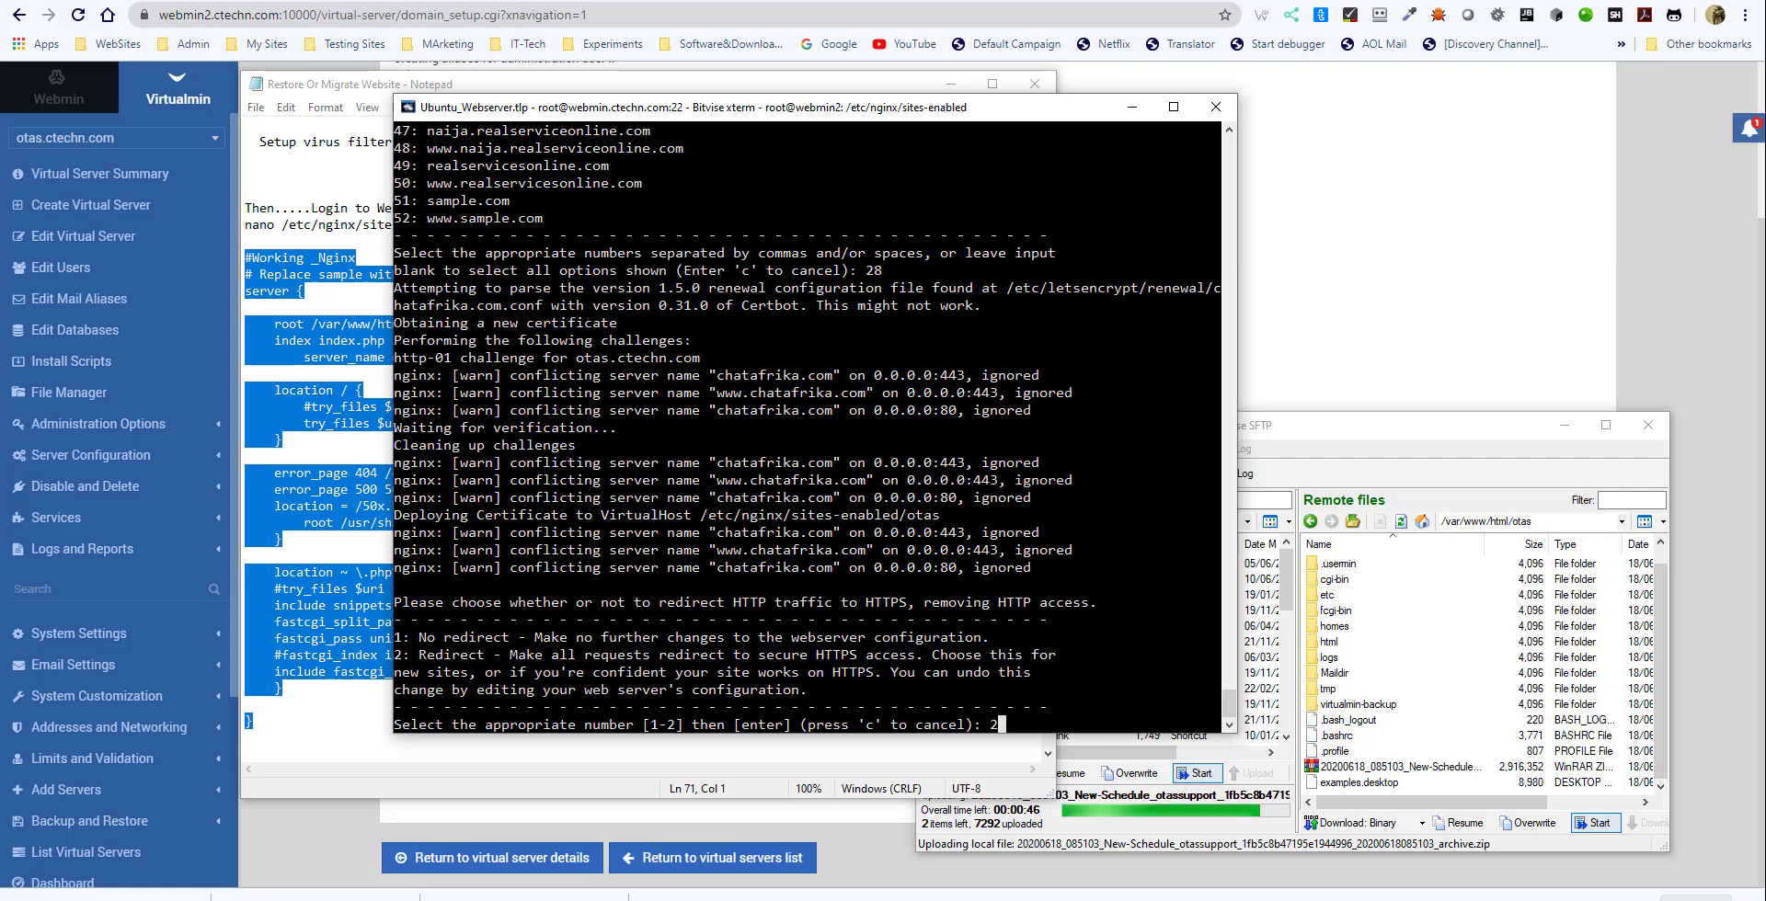
key(Return)
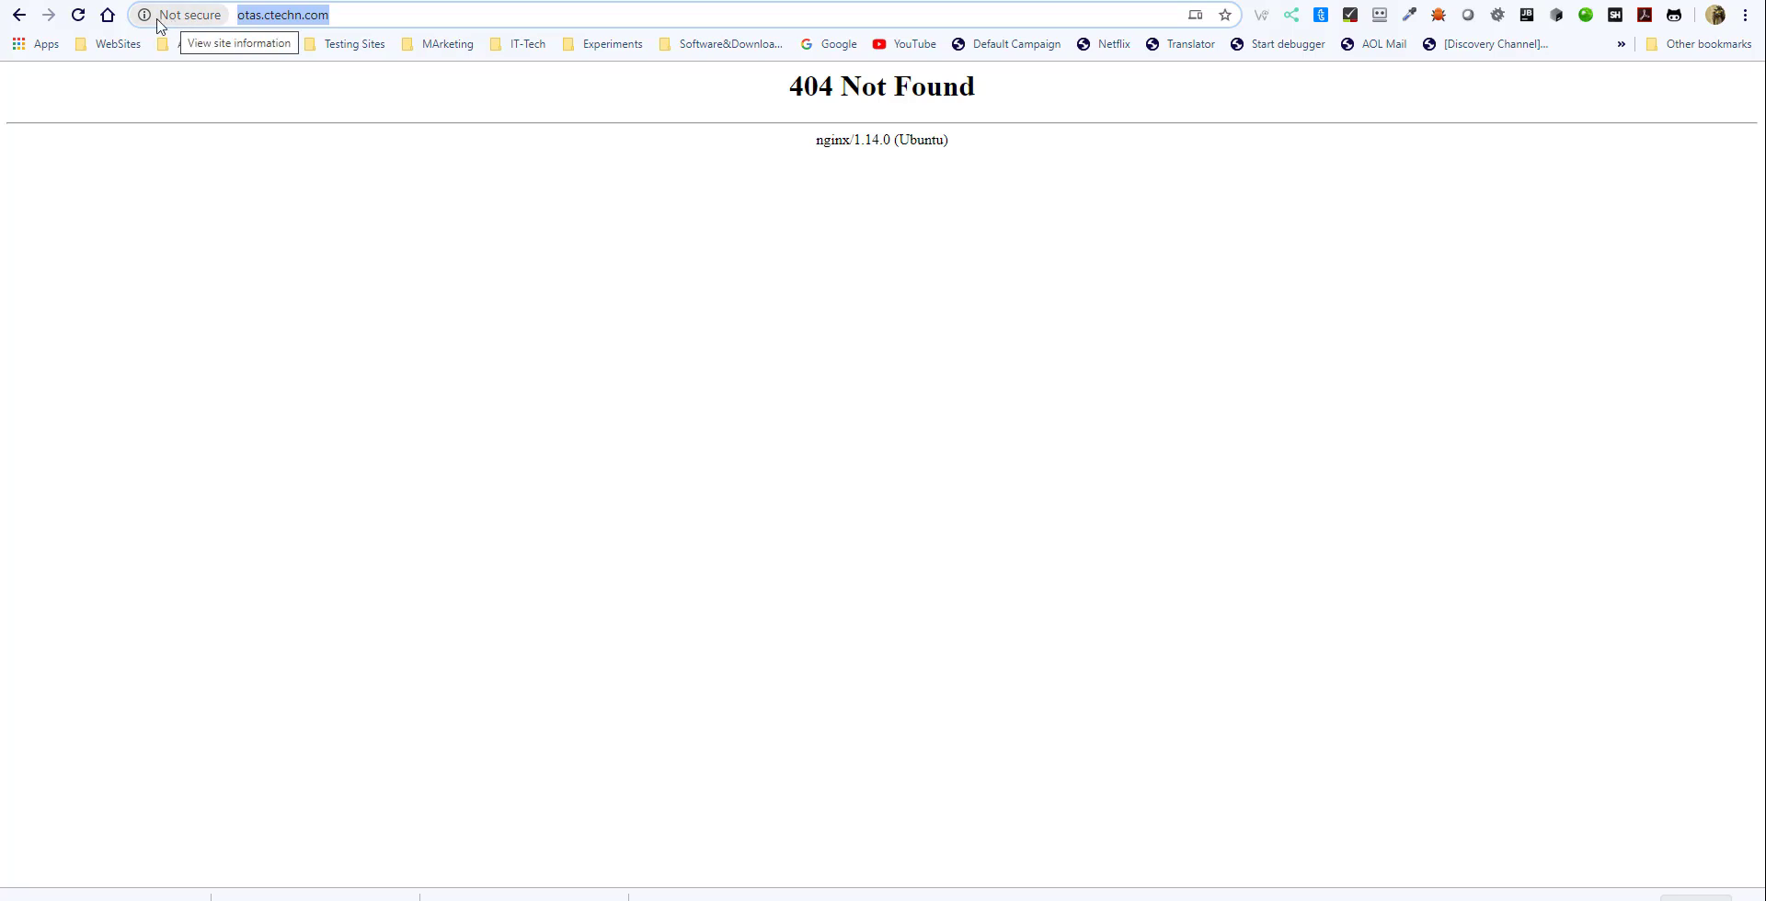
click(78, 15)
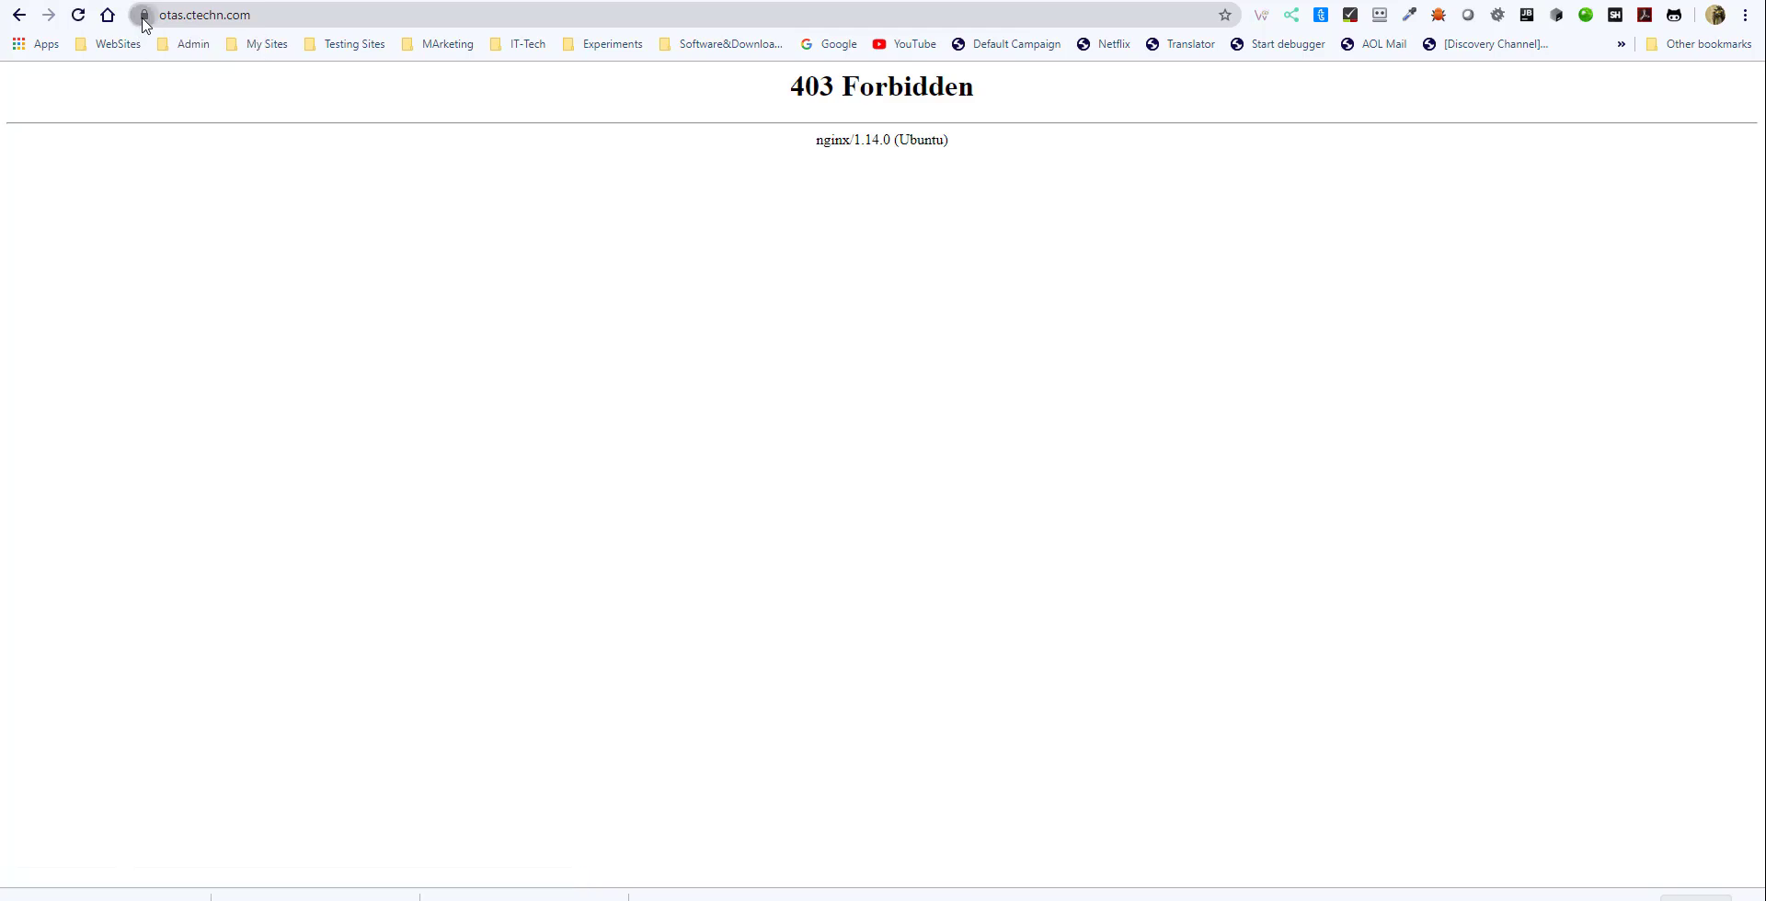
- View the SSL certificate information for otas.ctechn.com from the site's connection details
click(144, 16)
drag(972, 149, 800, 87)
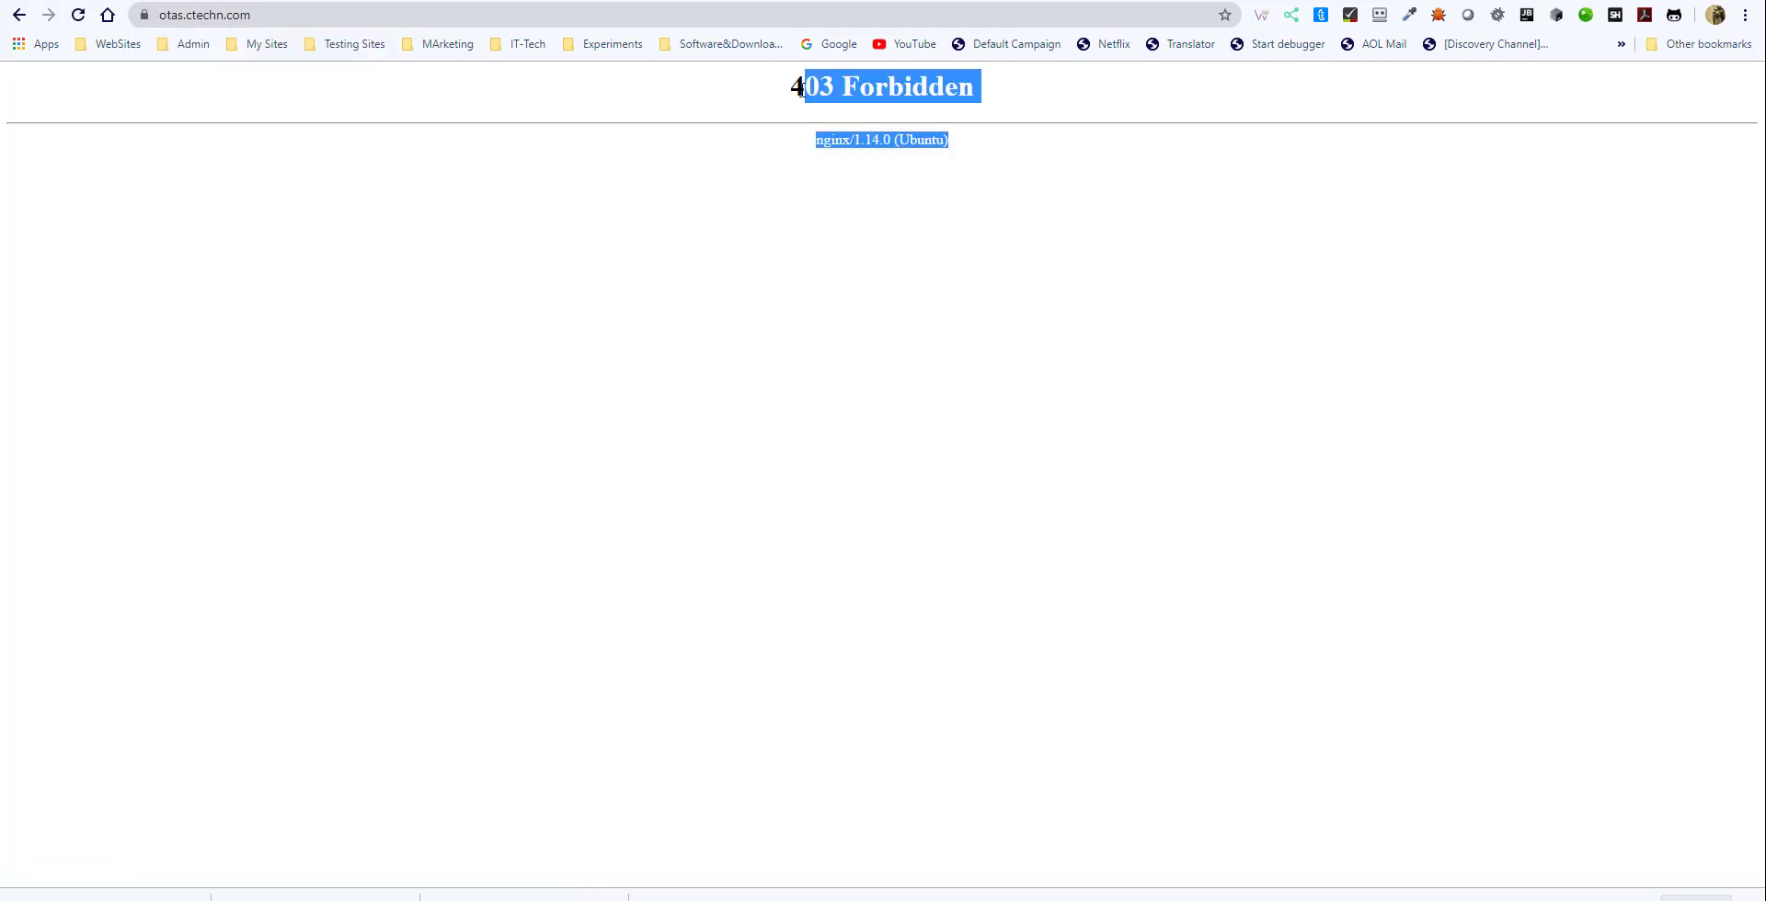
click(143, 17)
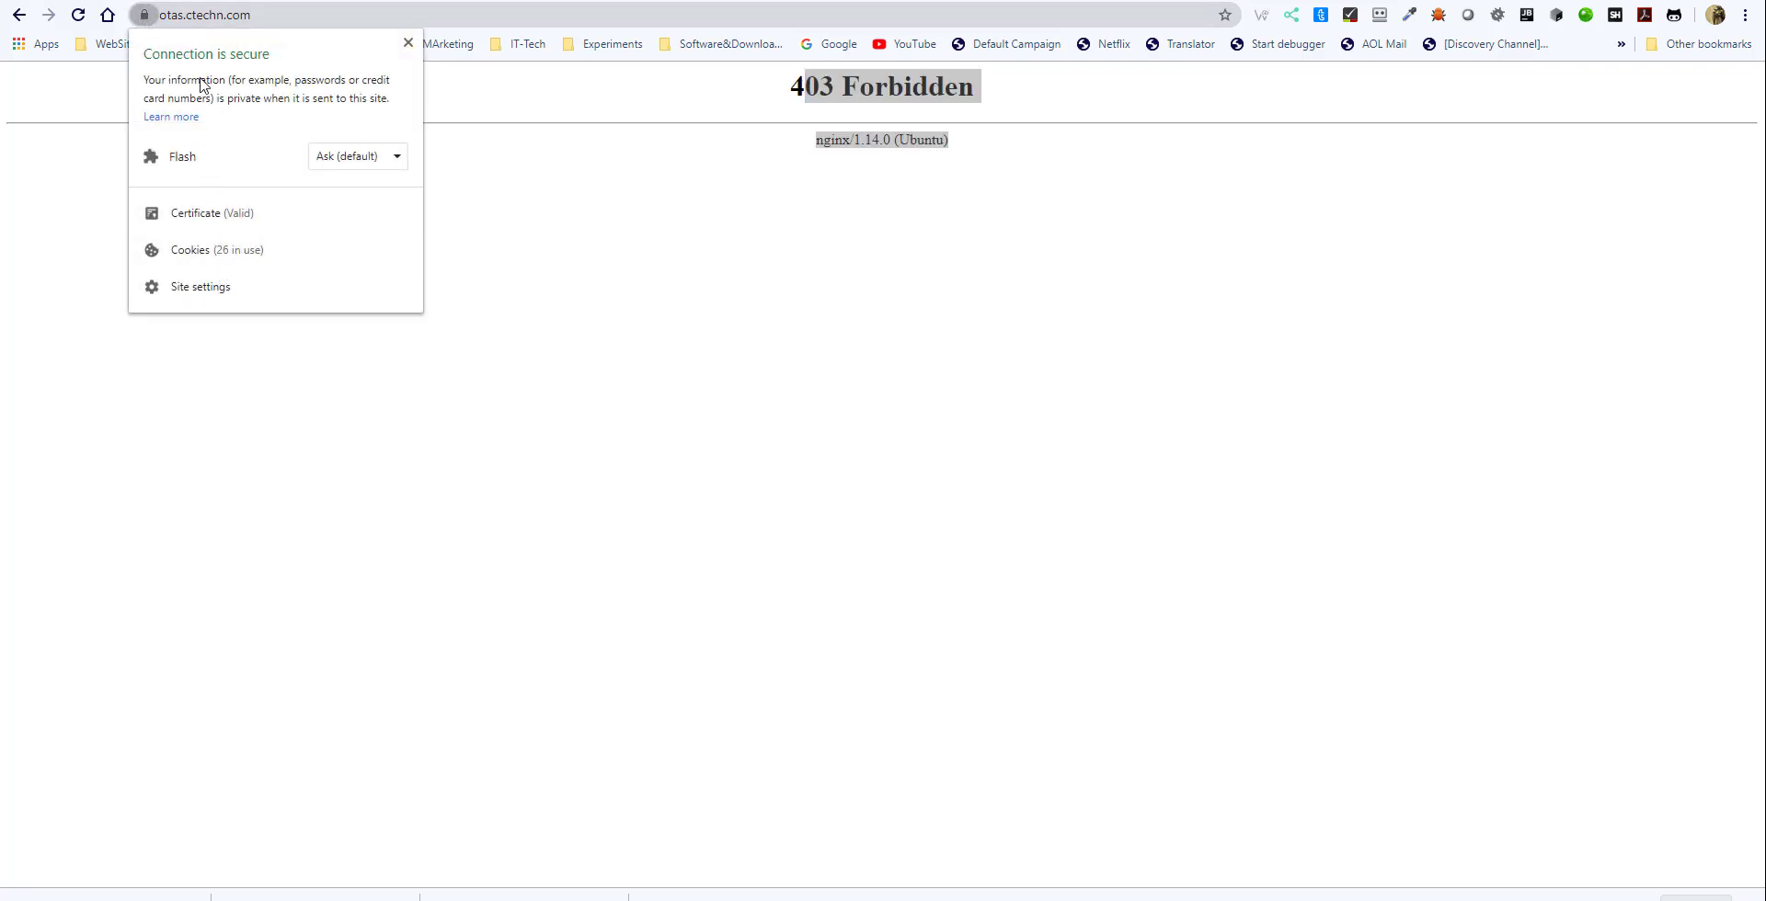
click(211, 212)
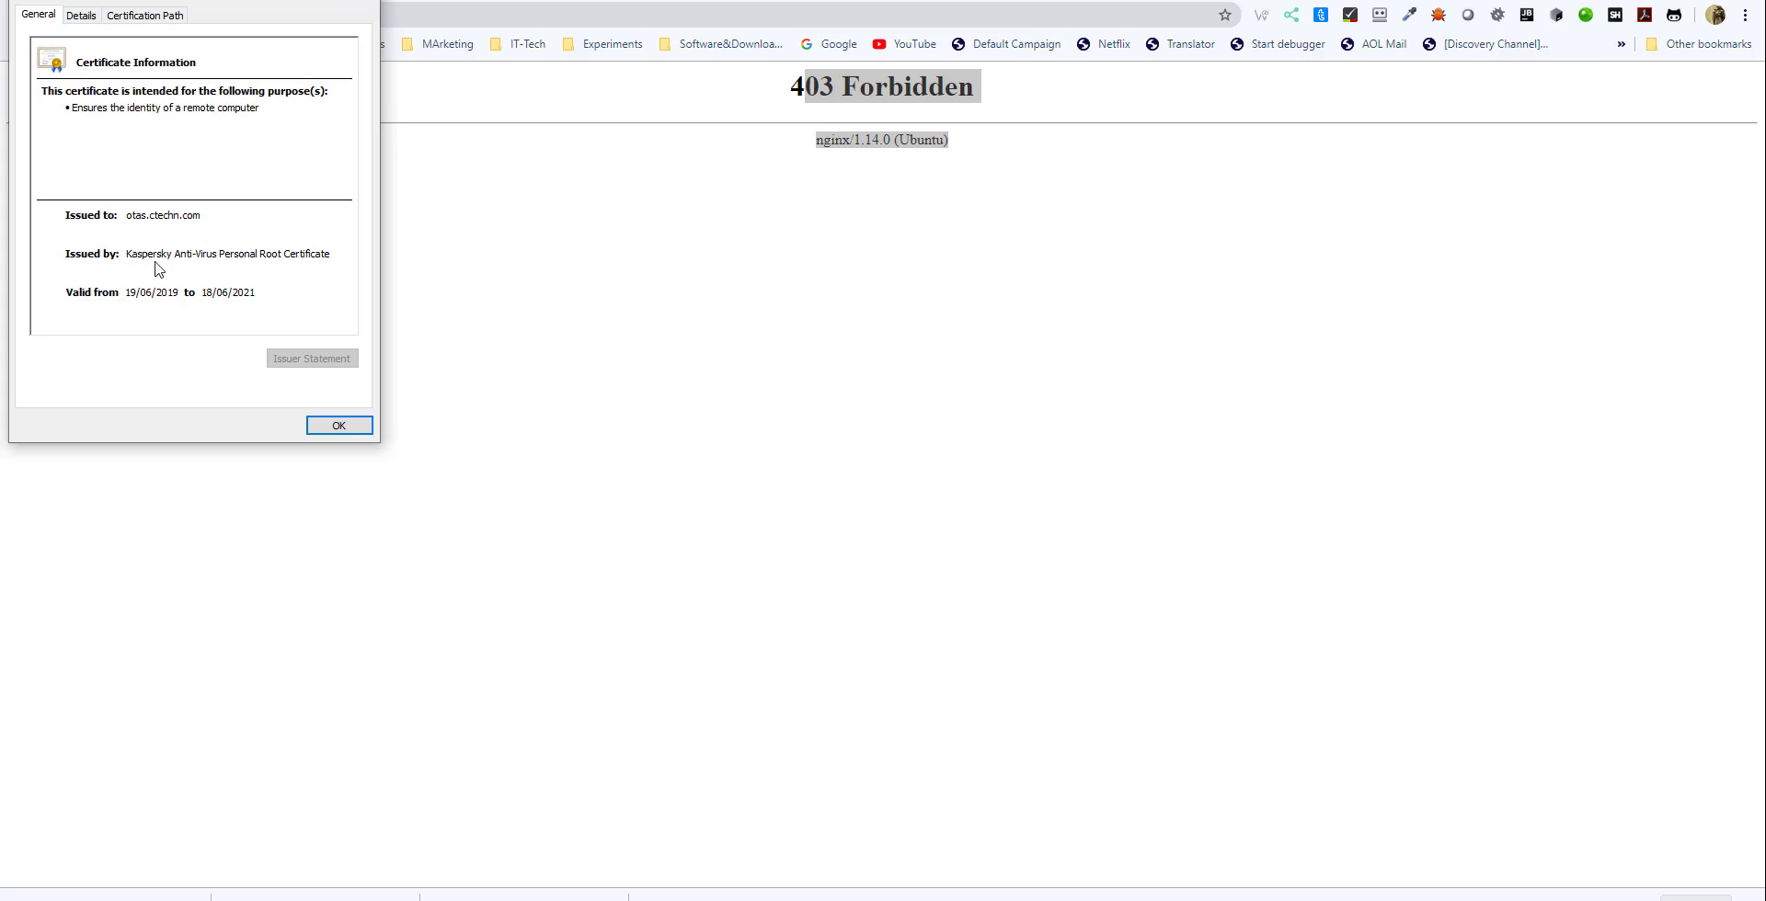
click(364, 0)
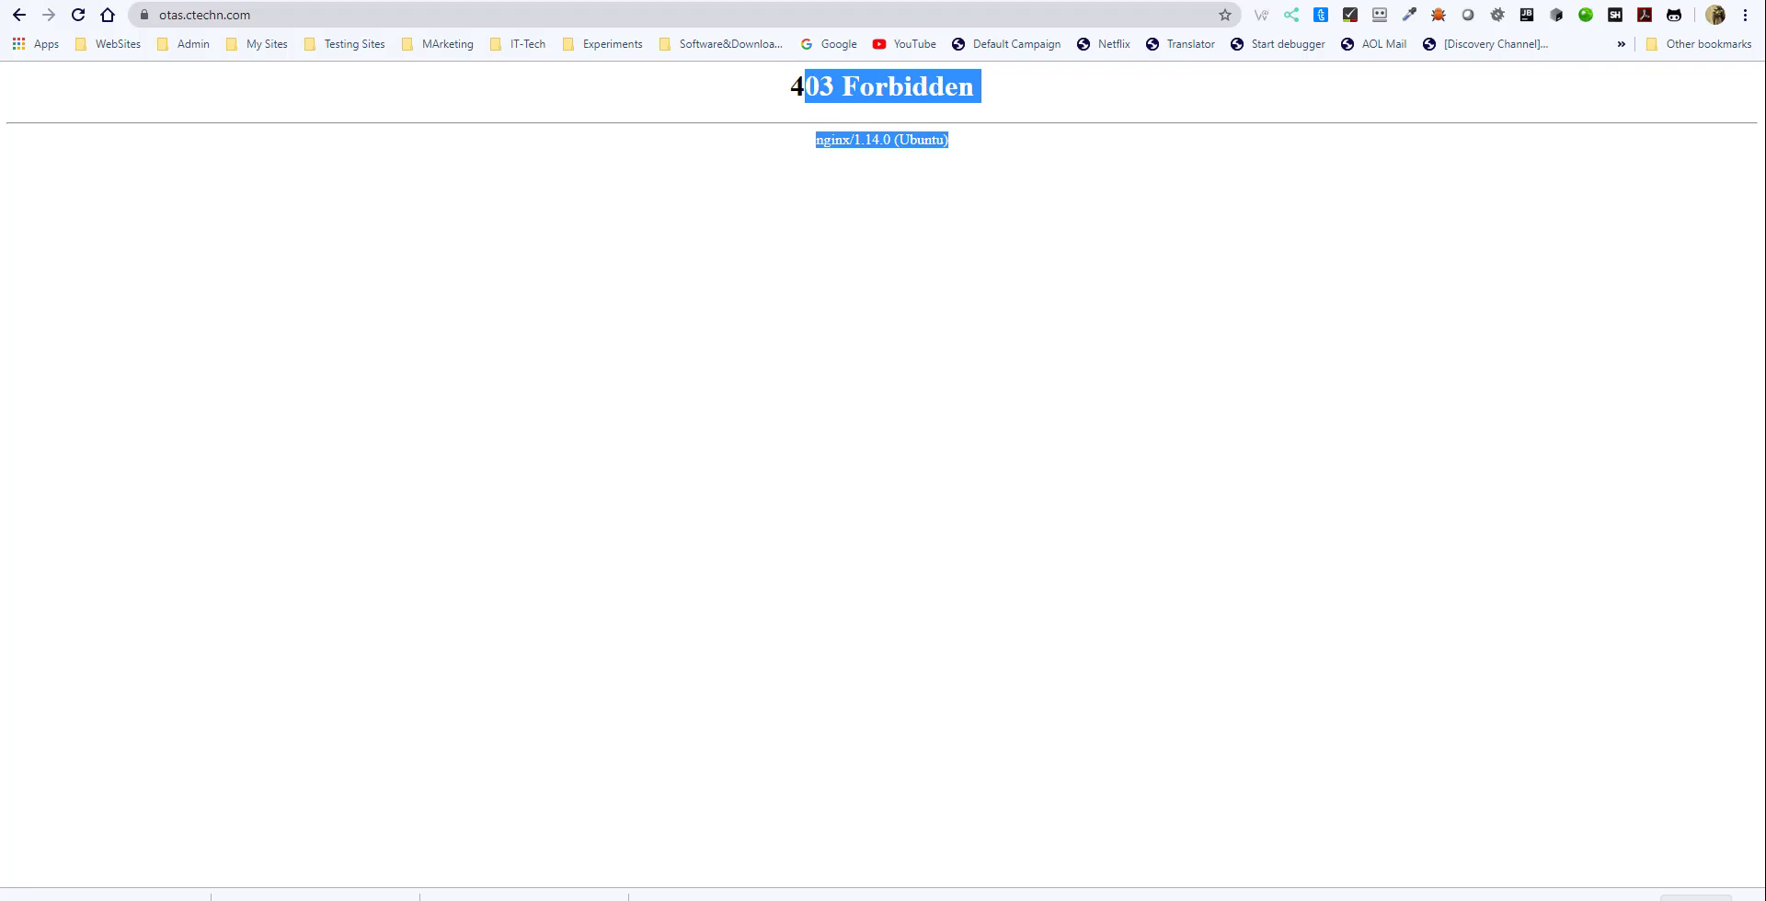
click(560, 896)
click(760, 885)
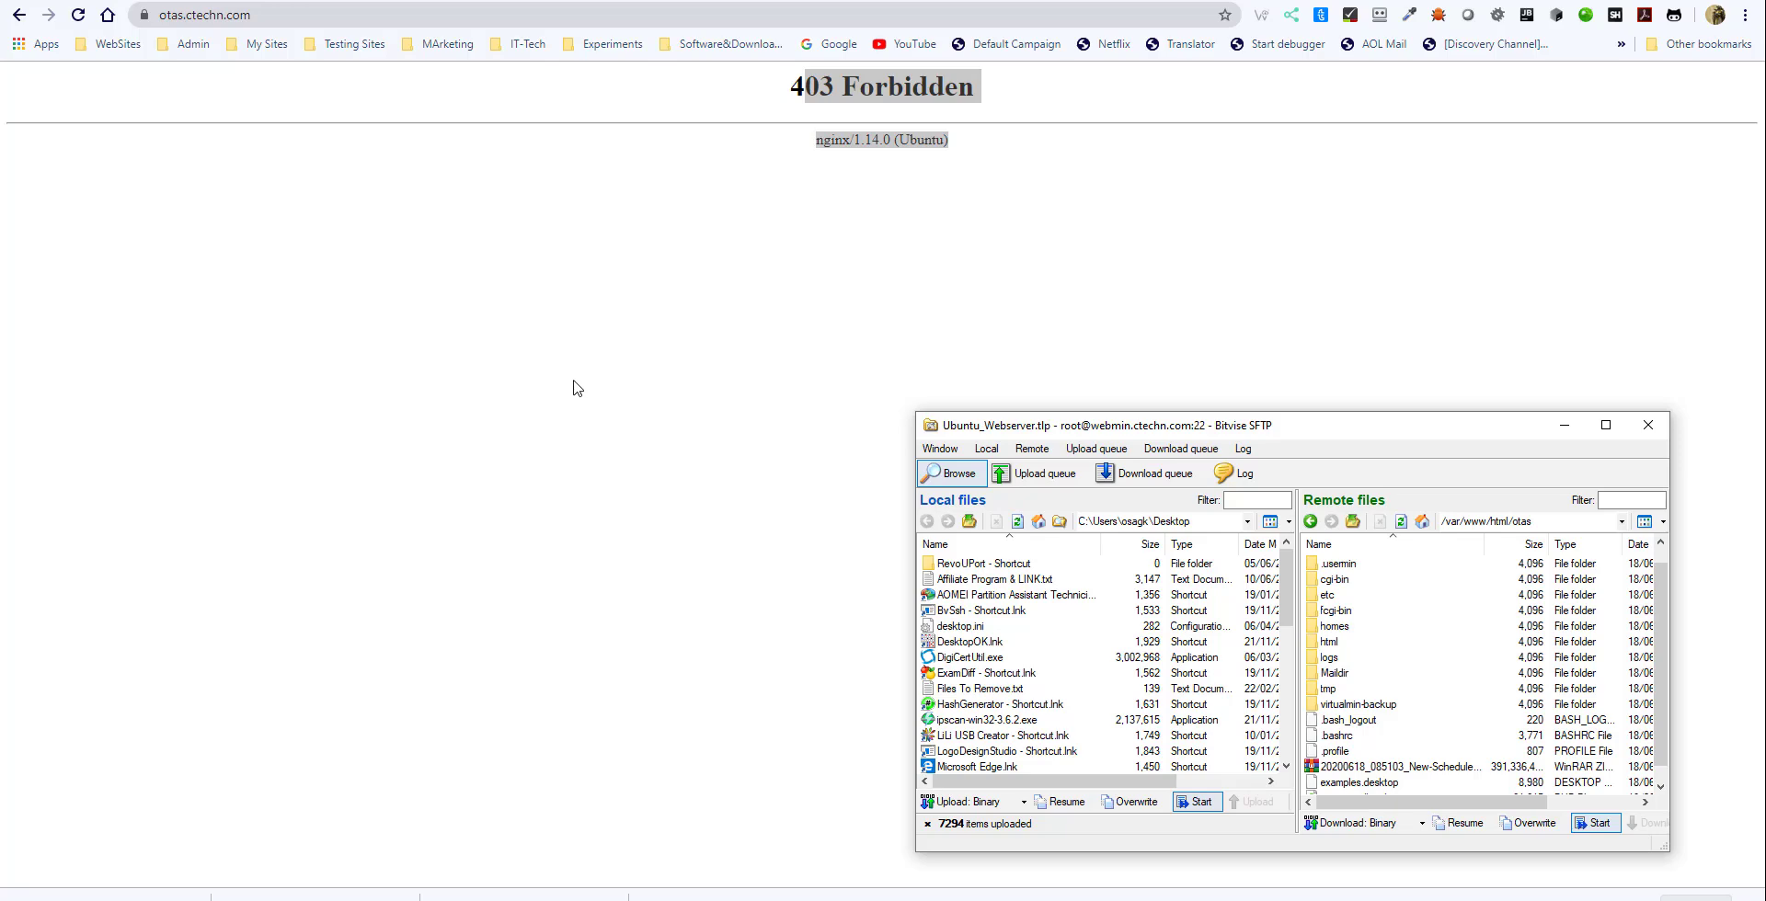
click(1430, 771)
scroll(1437, 765, down, 1)
click(1382, 787)
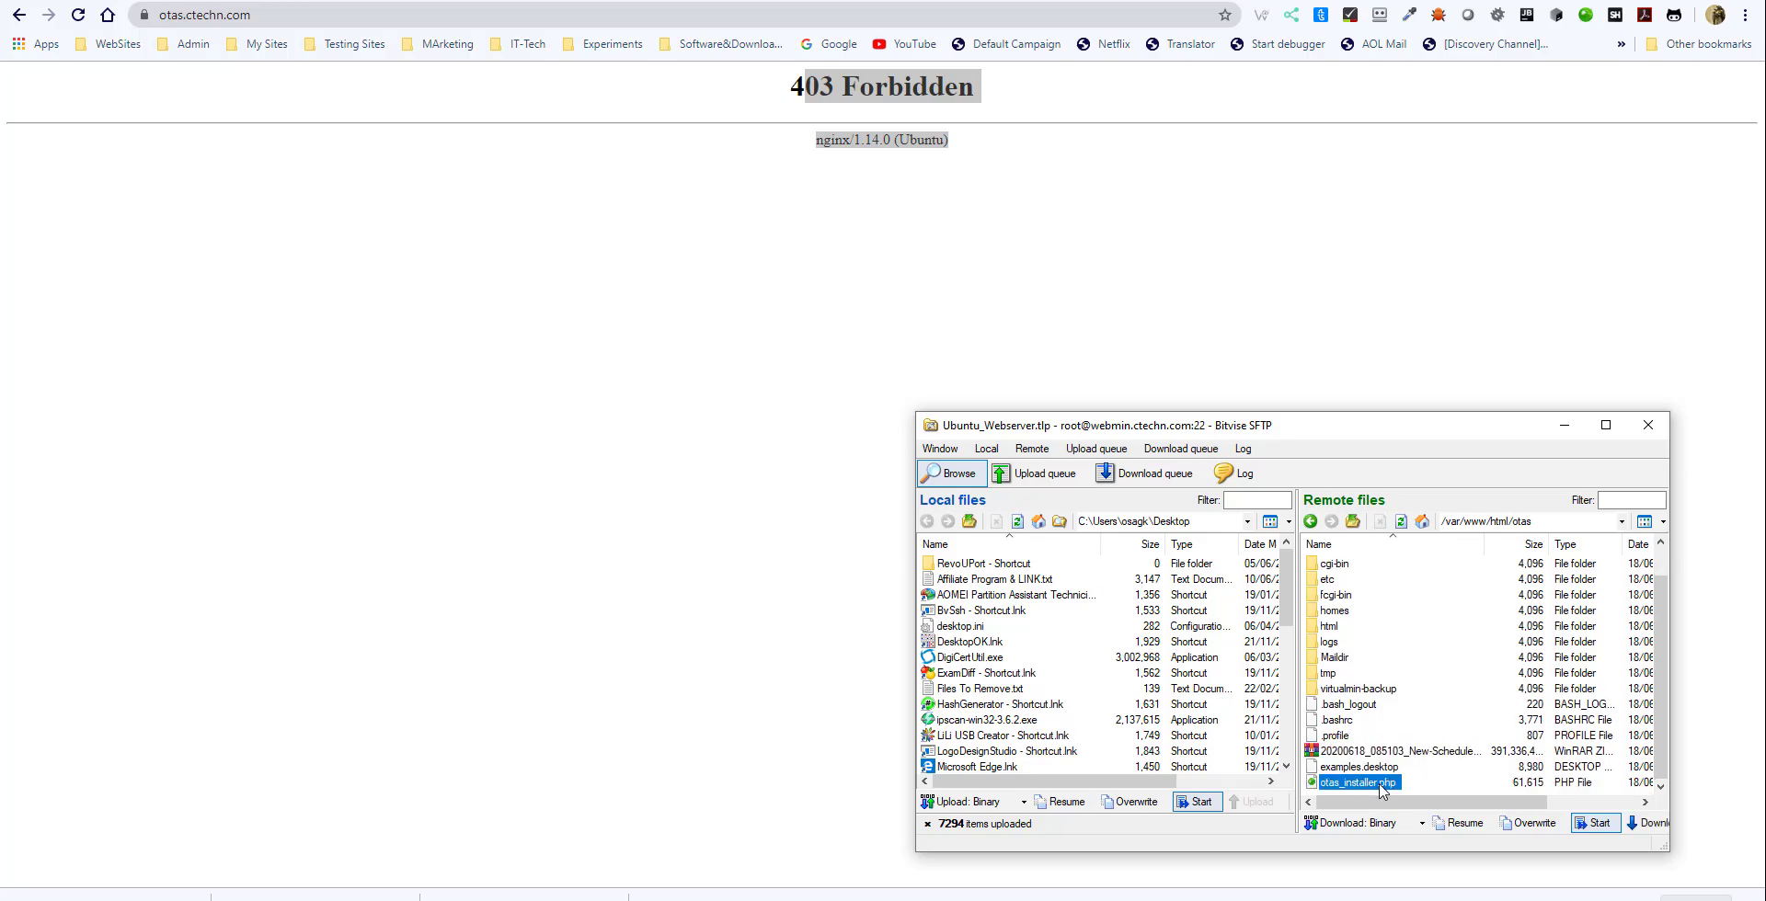
click(1384, 784)
click(288, 15)
click(289, 16)
text(//)
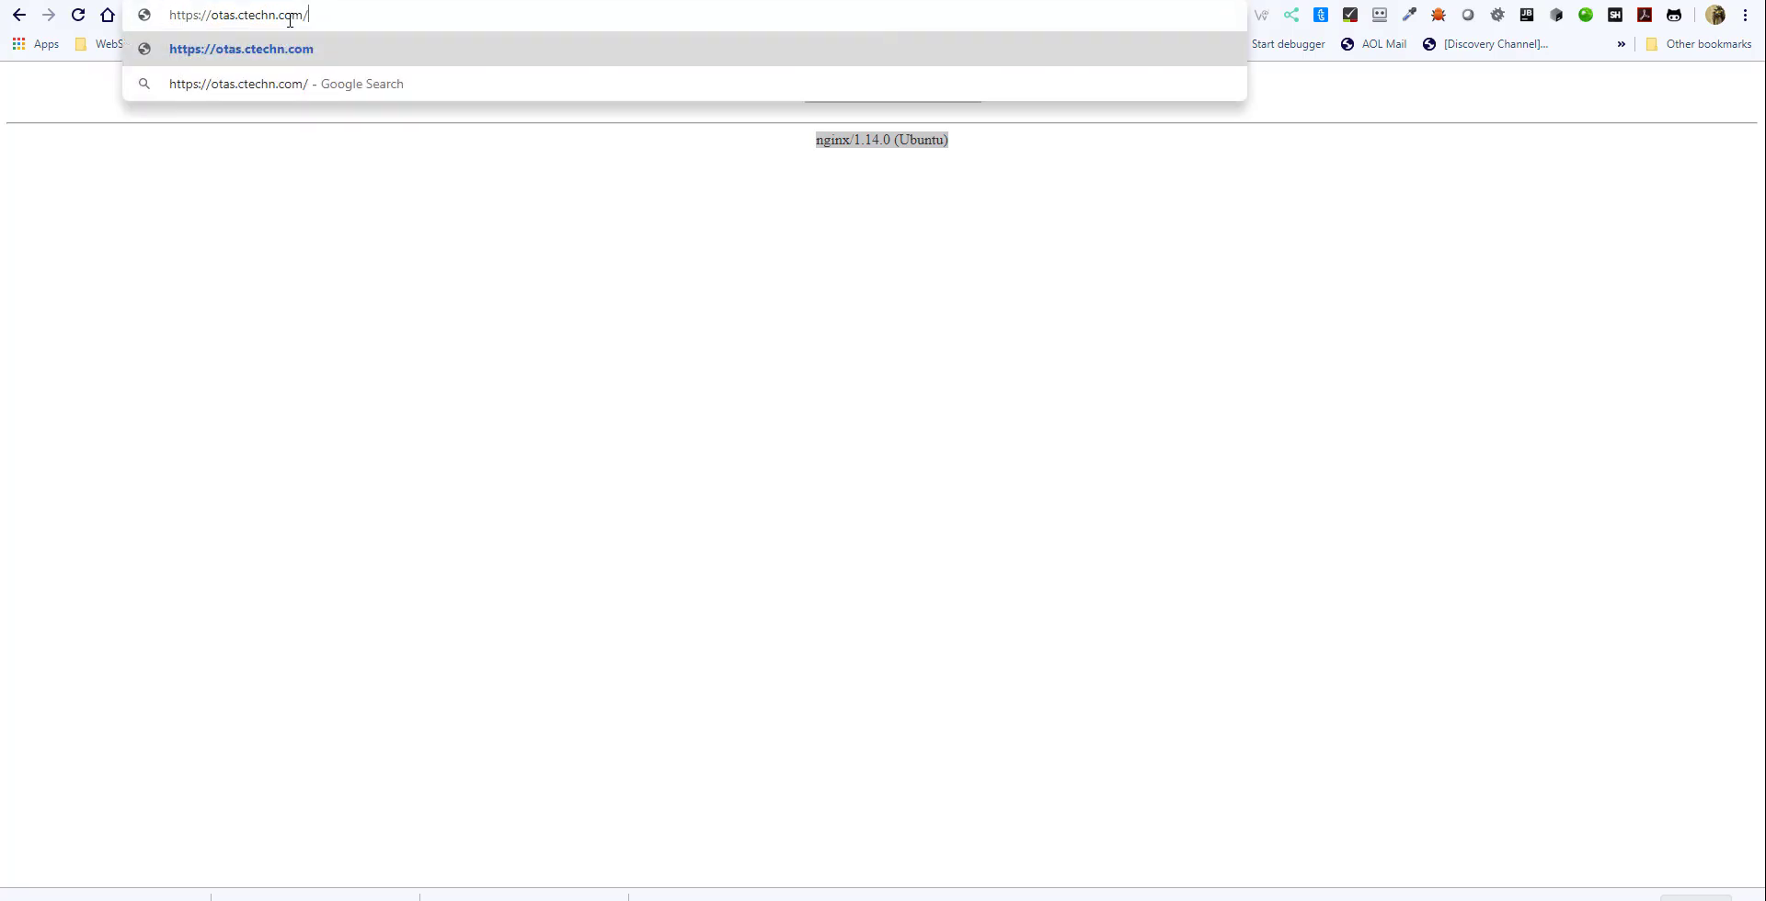
key(ctrl+v)
key(Return)
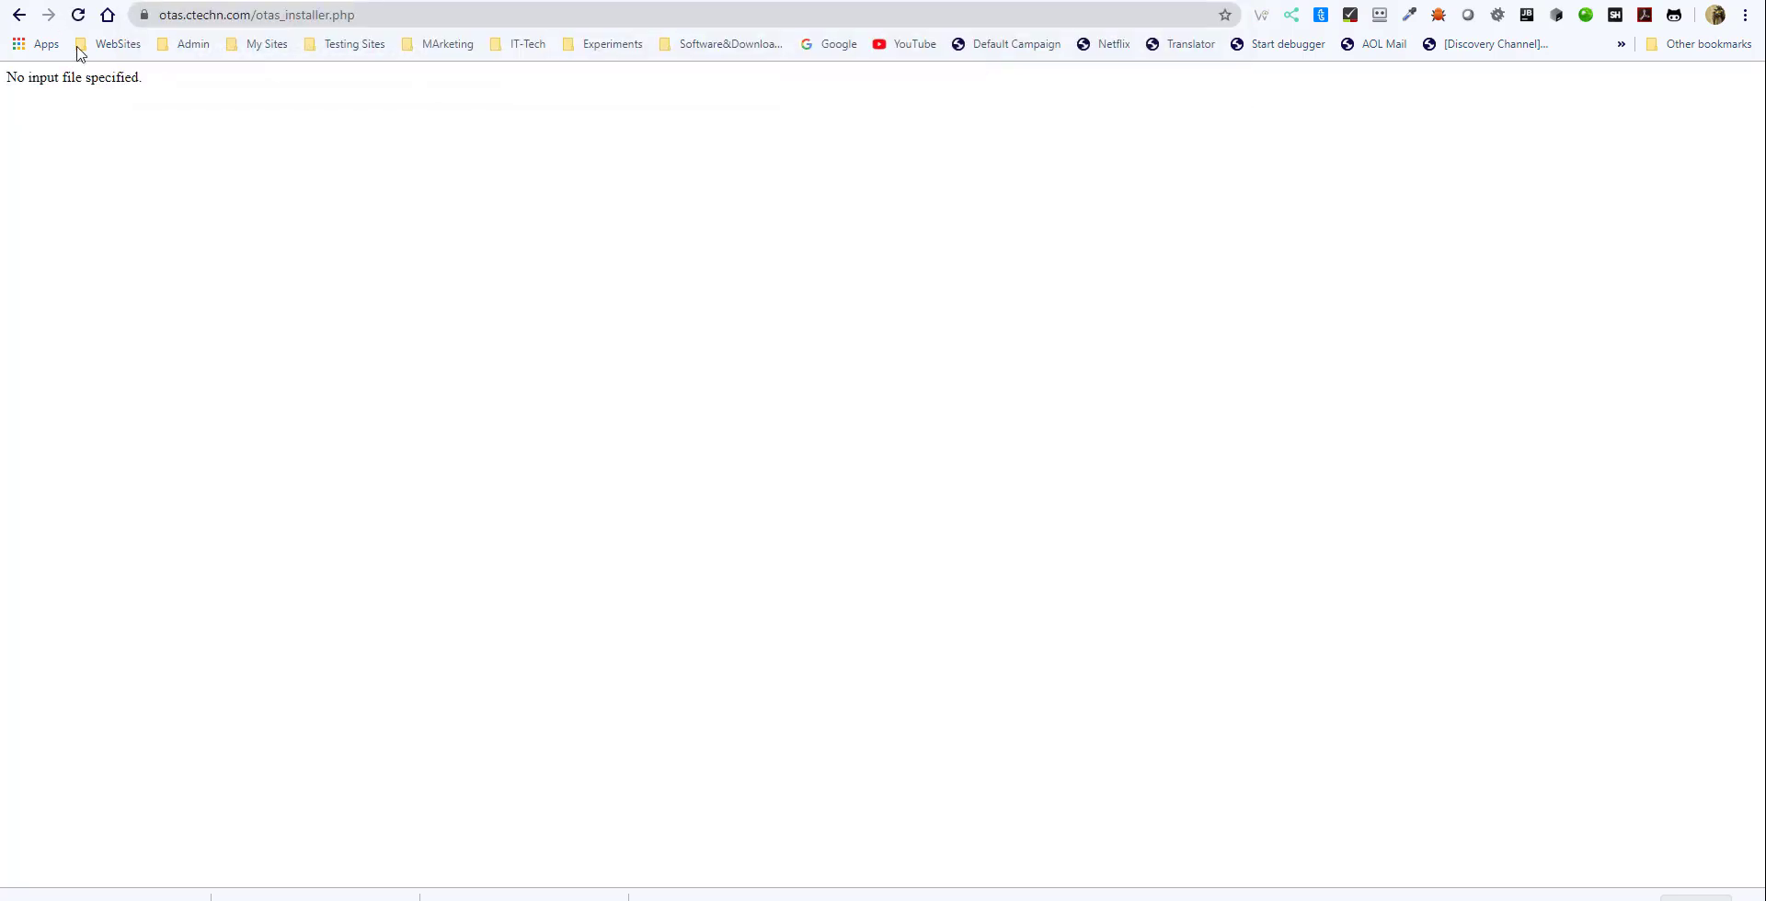
drag(143, 79, 7, 83)
- Run the nano command for /var/www/html/autoexchangesa/index.html from the Restore Or Migrate Website notes in the Bitvise terminal, and exit nano
mouse_move(616, 896)
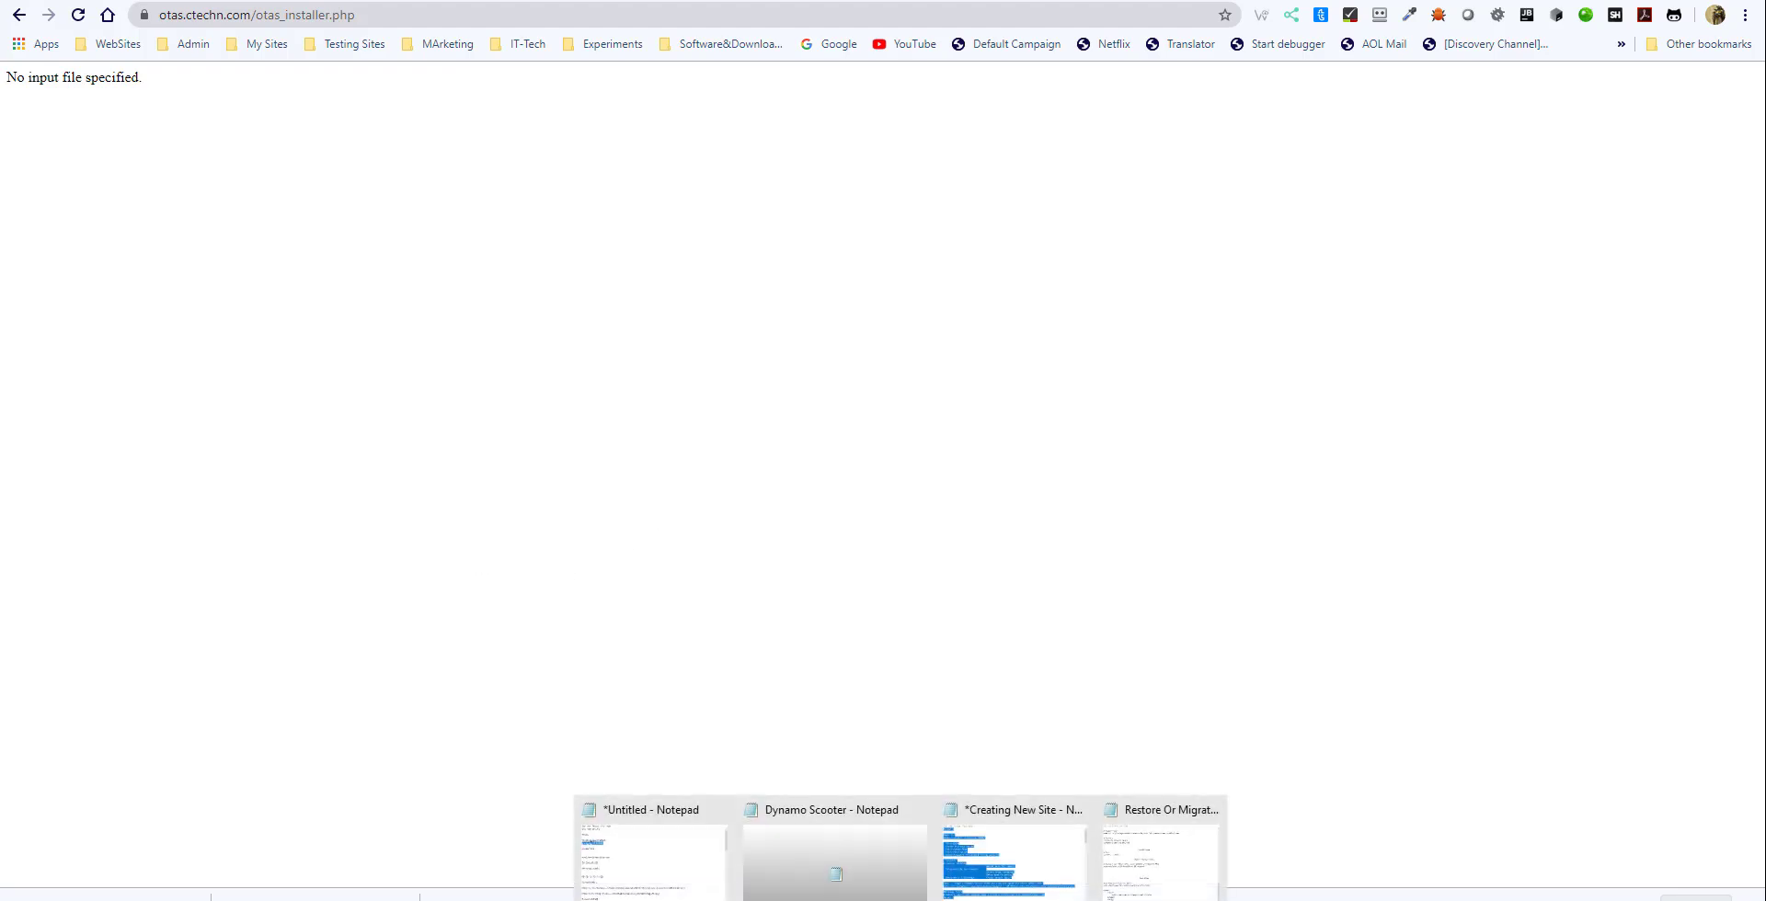
click(1167, 855)
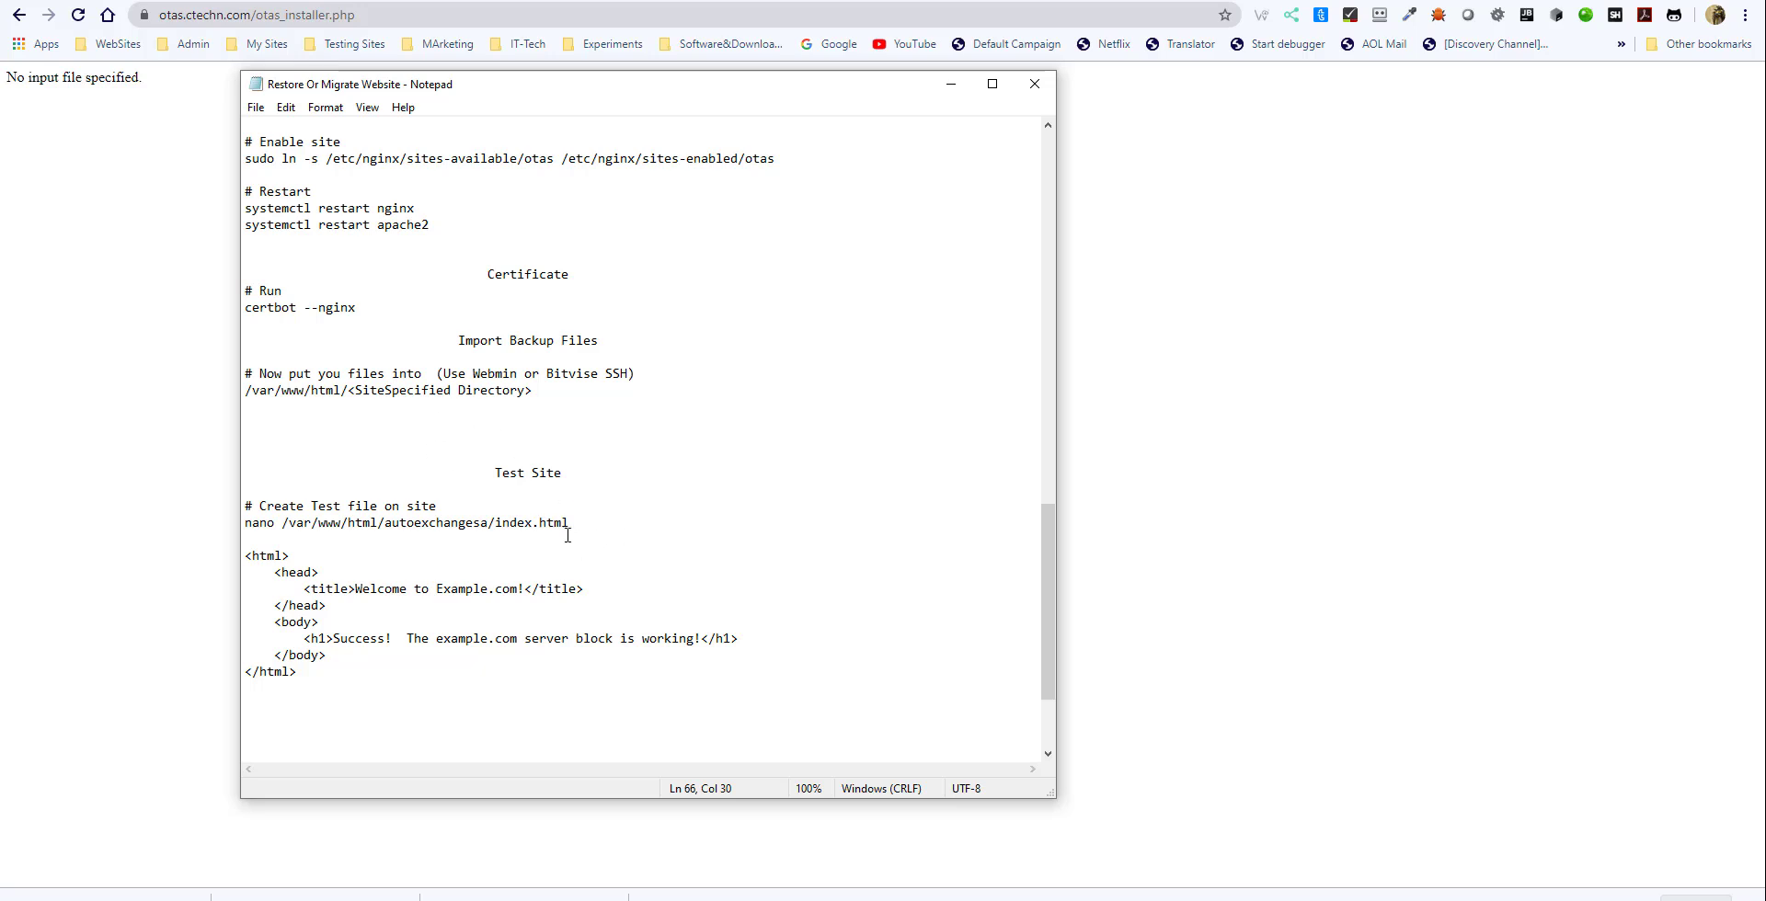
drag(570, 523, 244, 522)
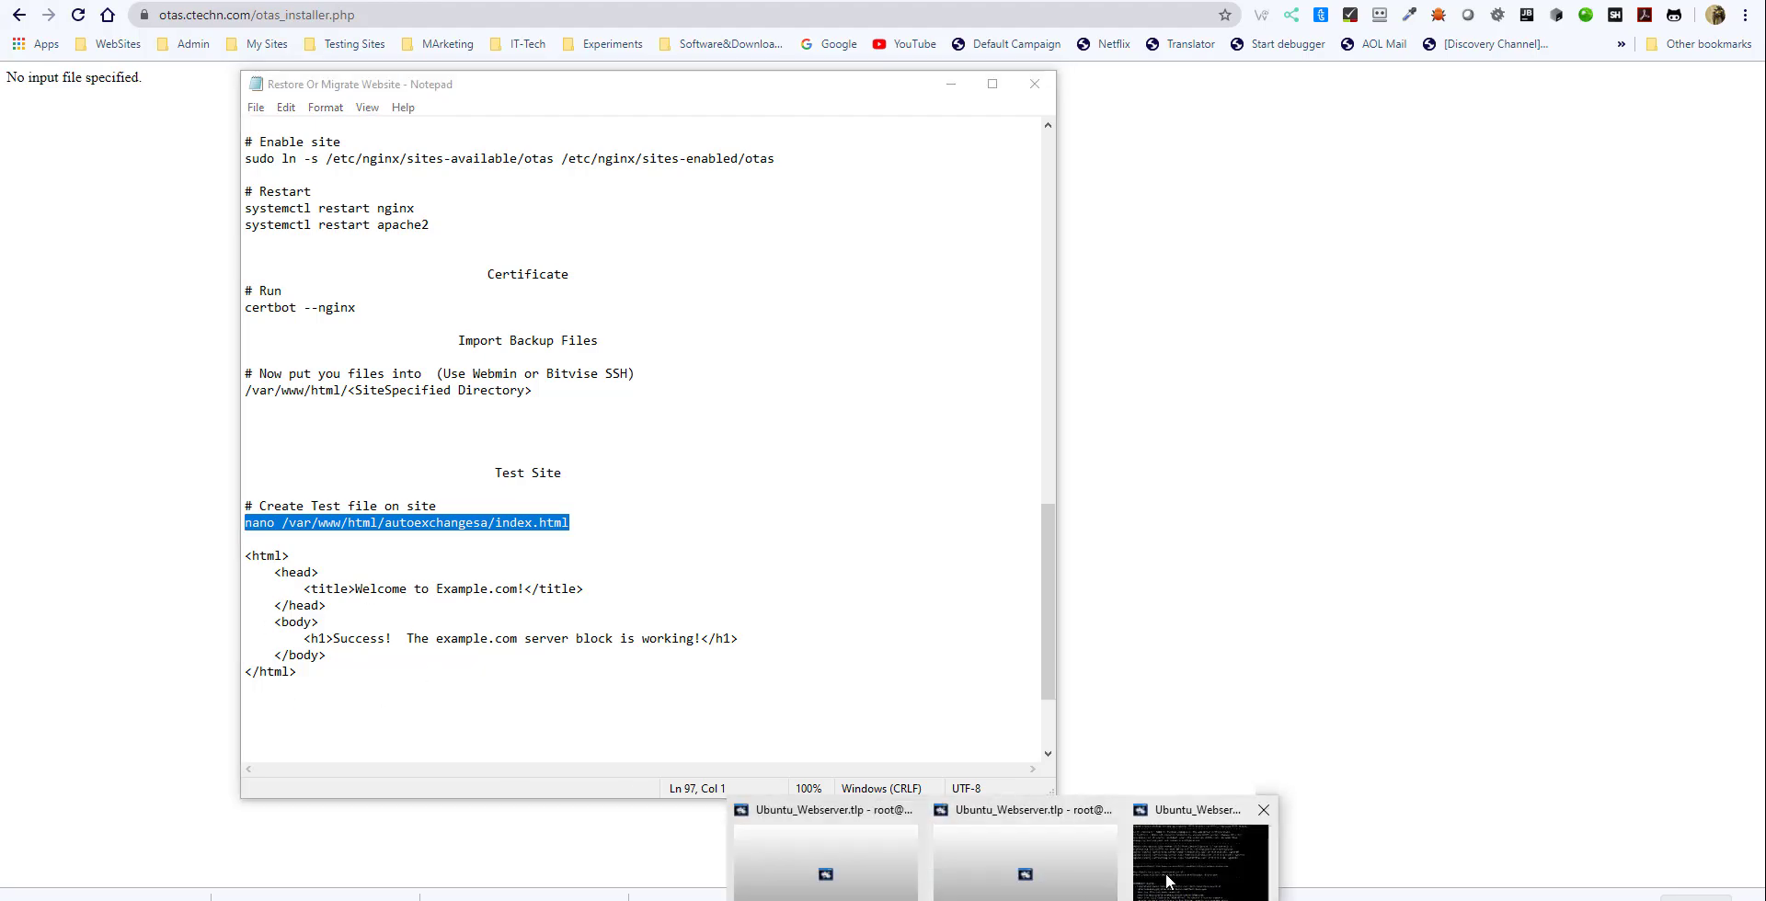
click(1173, 878)
right_click(749, 660)
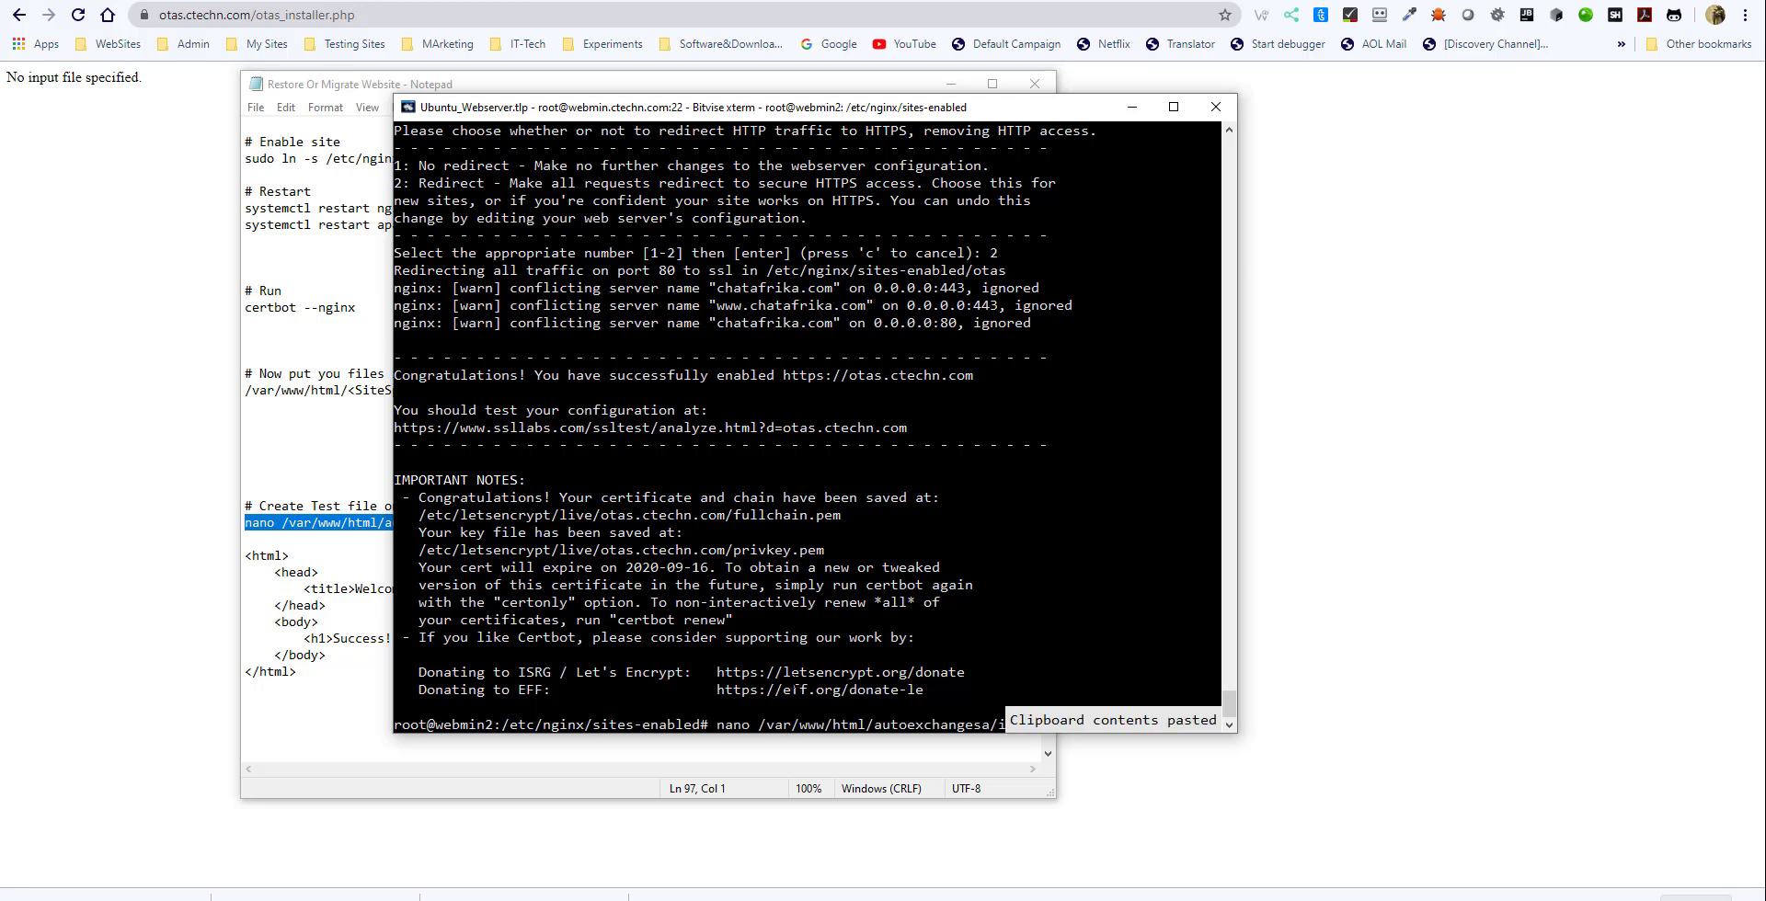
key(Return)
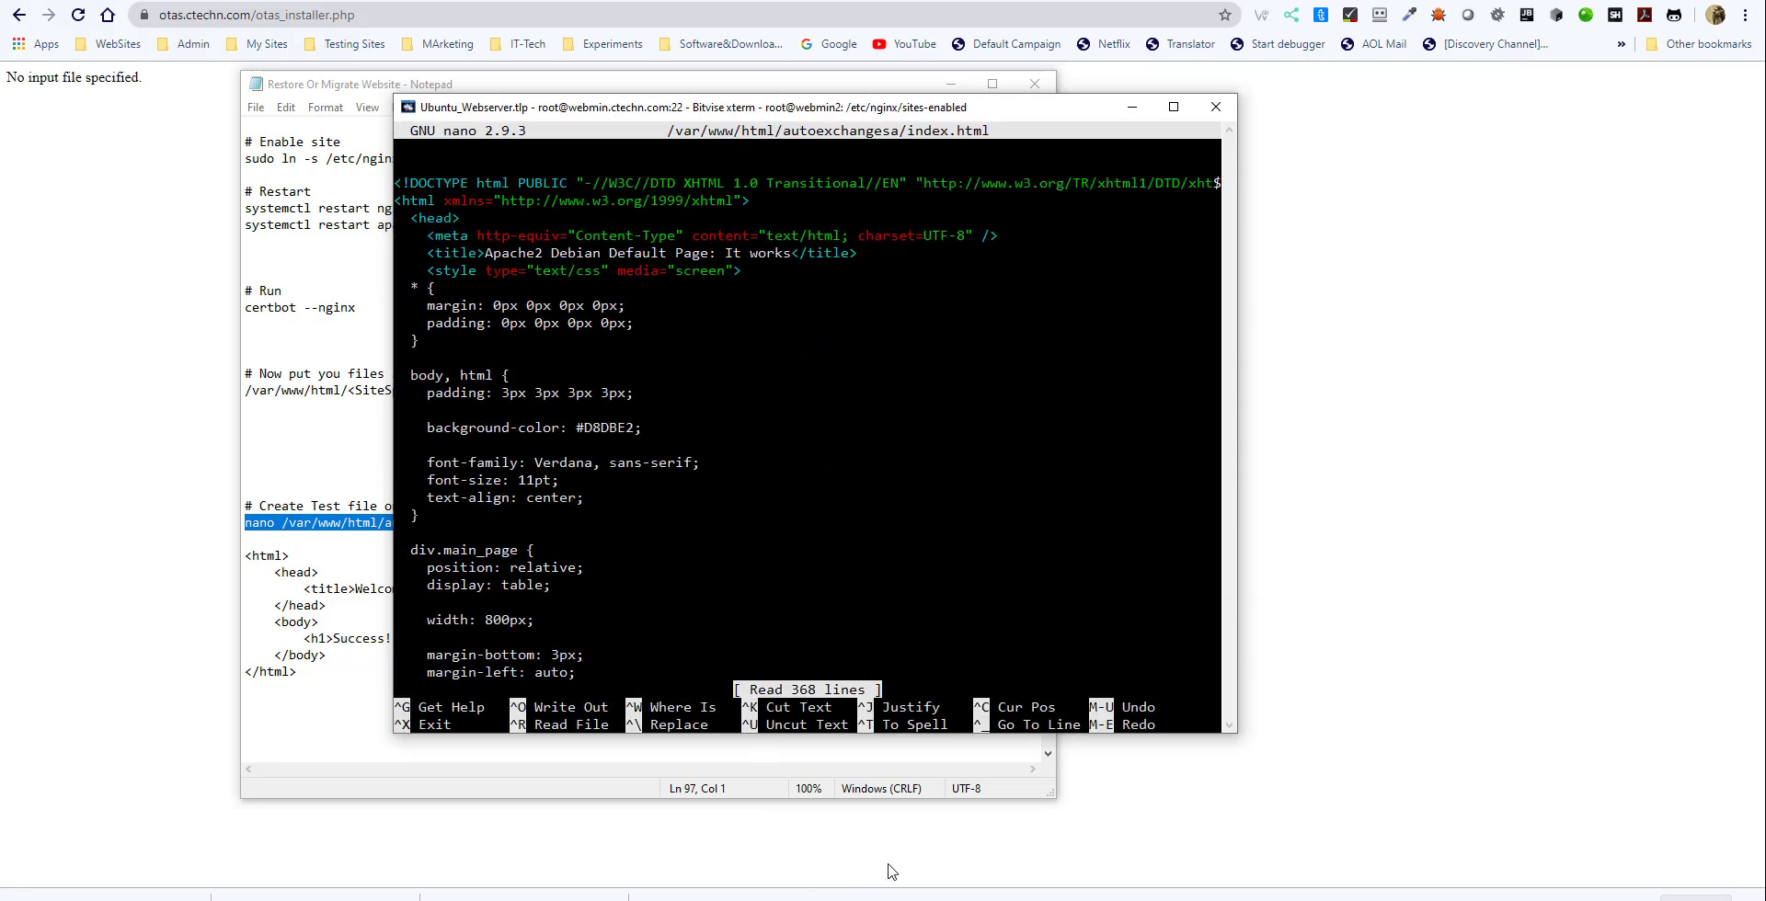
key(ctrl+x)
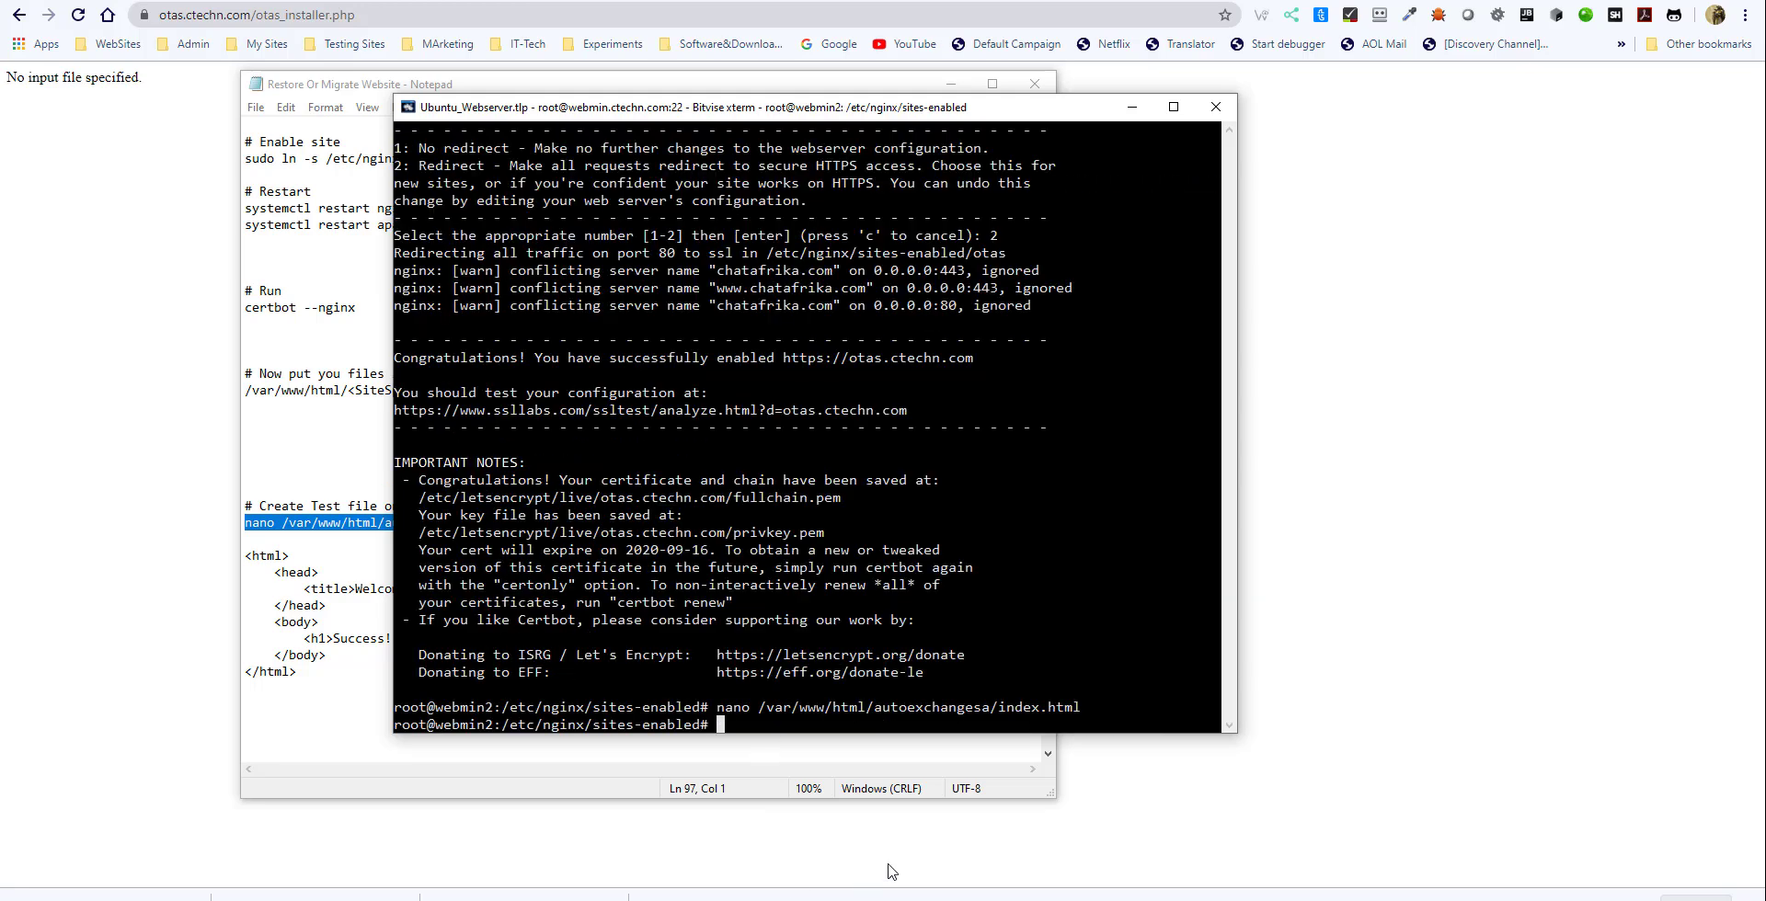
- Recall the nano command, replace the autoexchangesa folder with otas, and open the new file /var/www/html/otas/index.html
key(Up)
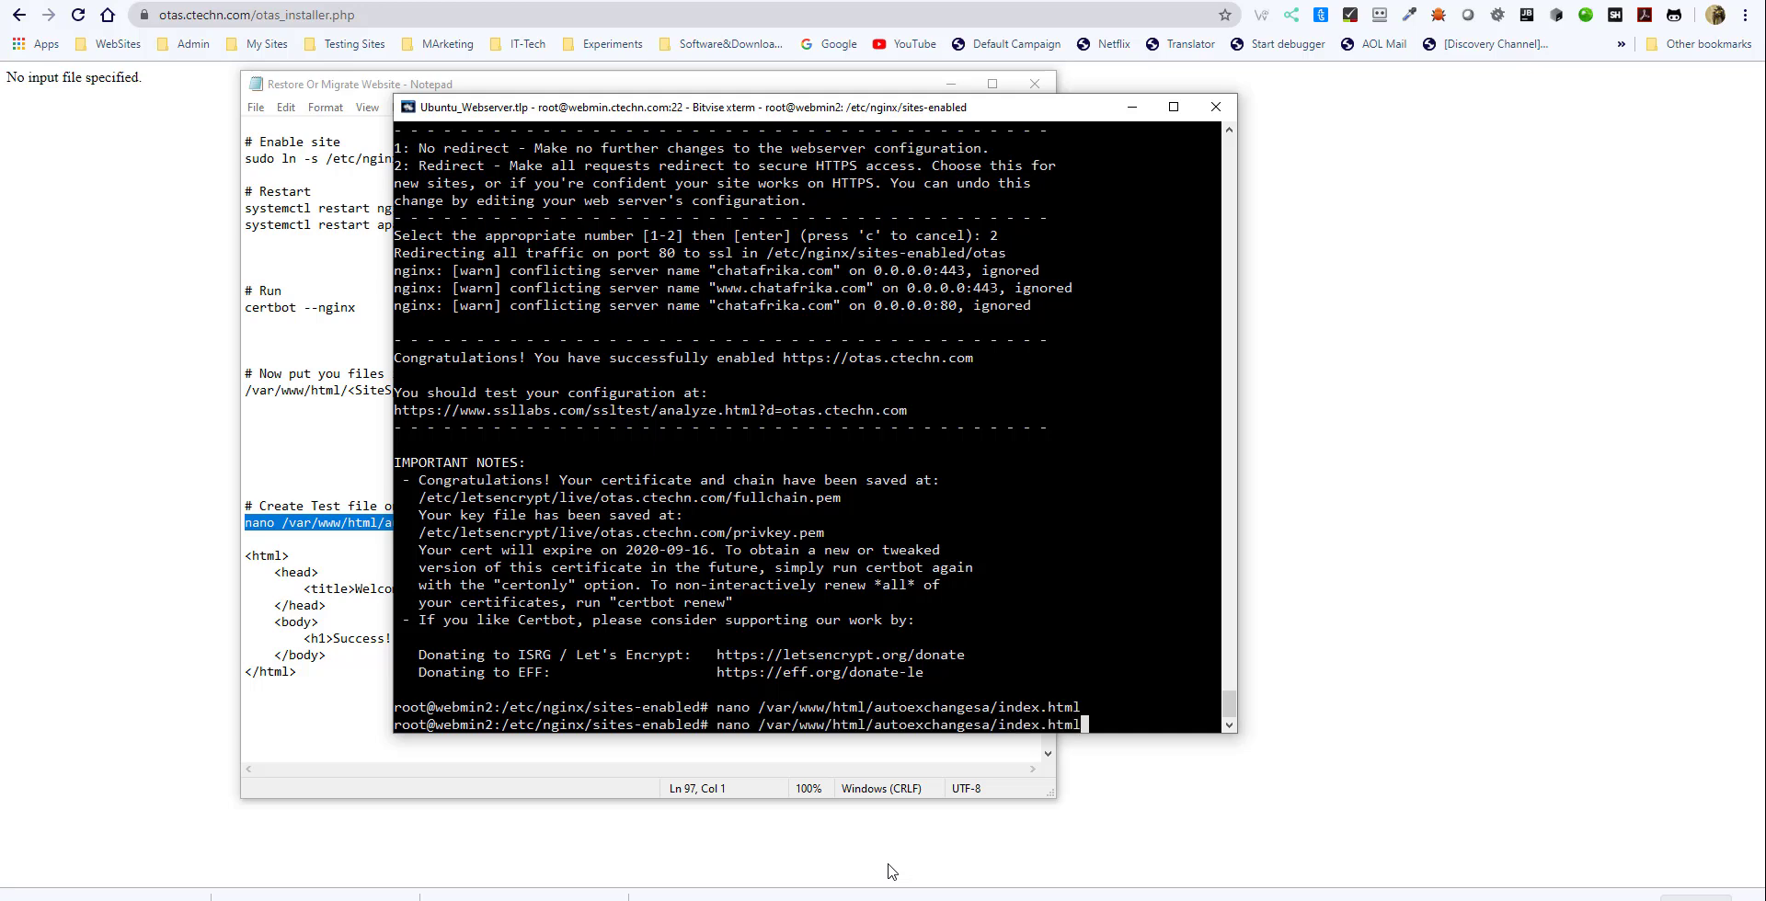
key(Left)
key(Left)
key(Left)
key(Left)
key(Left)
key(Left)
key(Left)
key(Left)
key(Left)
key(Left)
key(Left)
key(BackSpace)
key(BackSpace)
key(BackSpace)
key(BackSpace)
key(BackSpace)
key(BackSpace)
key(BackSpace)
key(BackSpace)
key(BackSpace)
key(BackSpace)
key(BackSpace)
key(BackSpace)
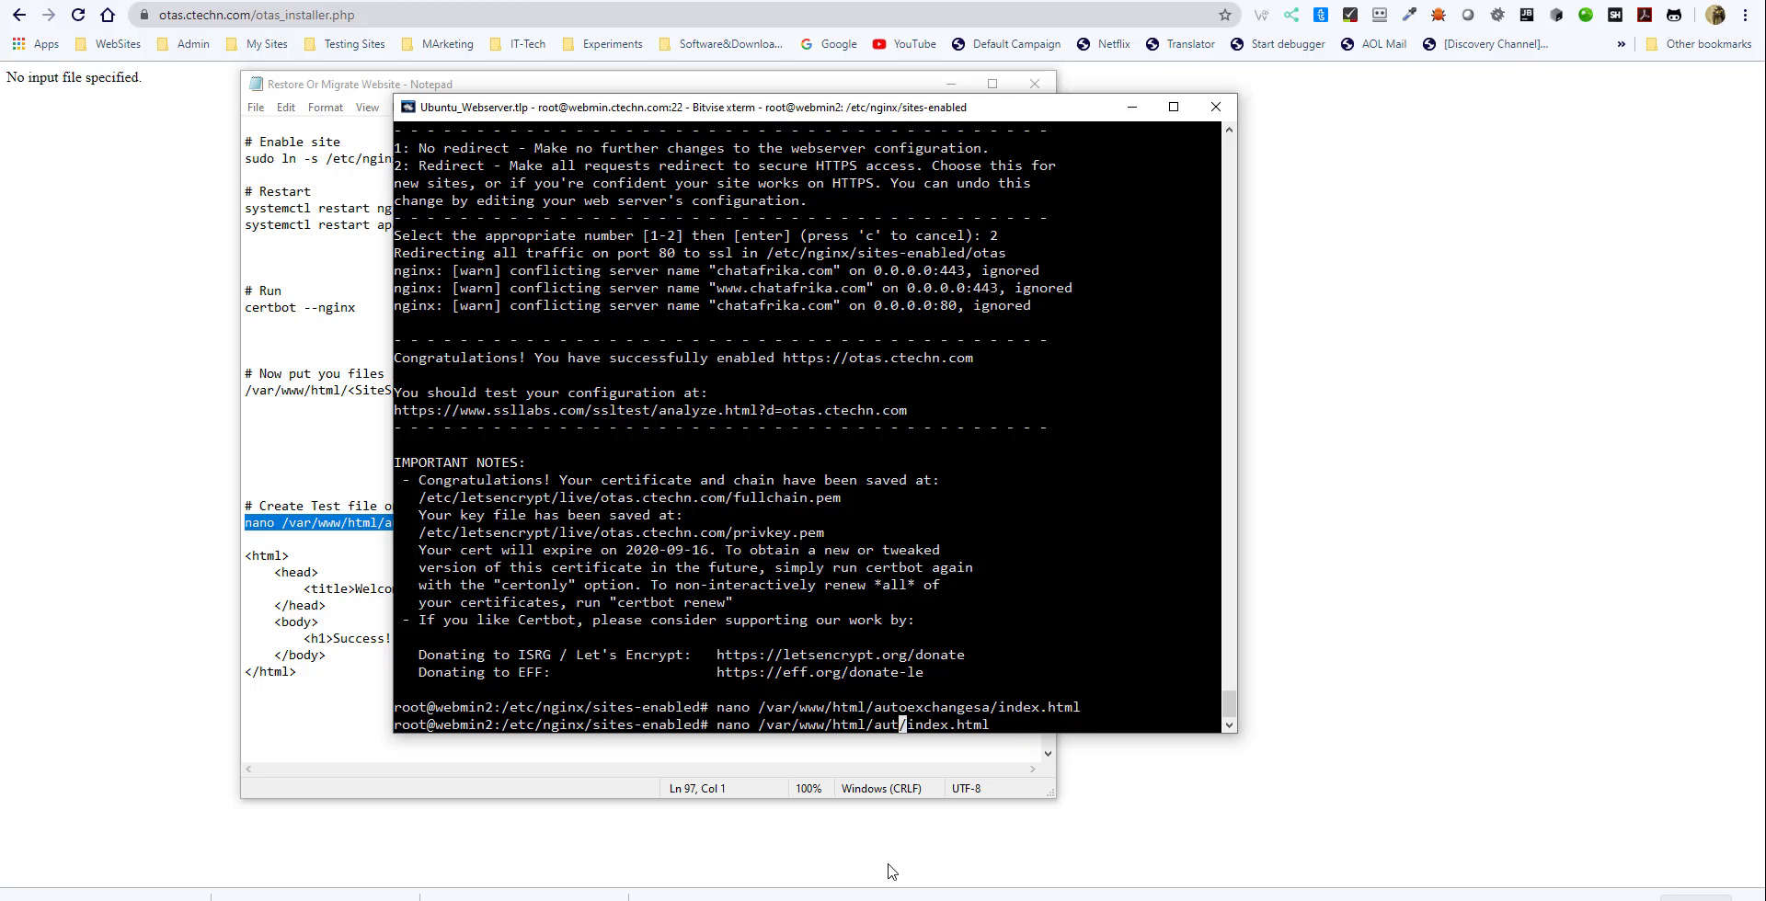
key(BackSpace)
key(BackSpace)
text(otas)
key(Return)
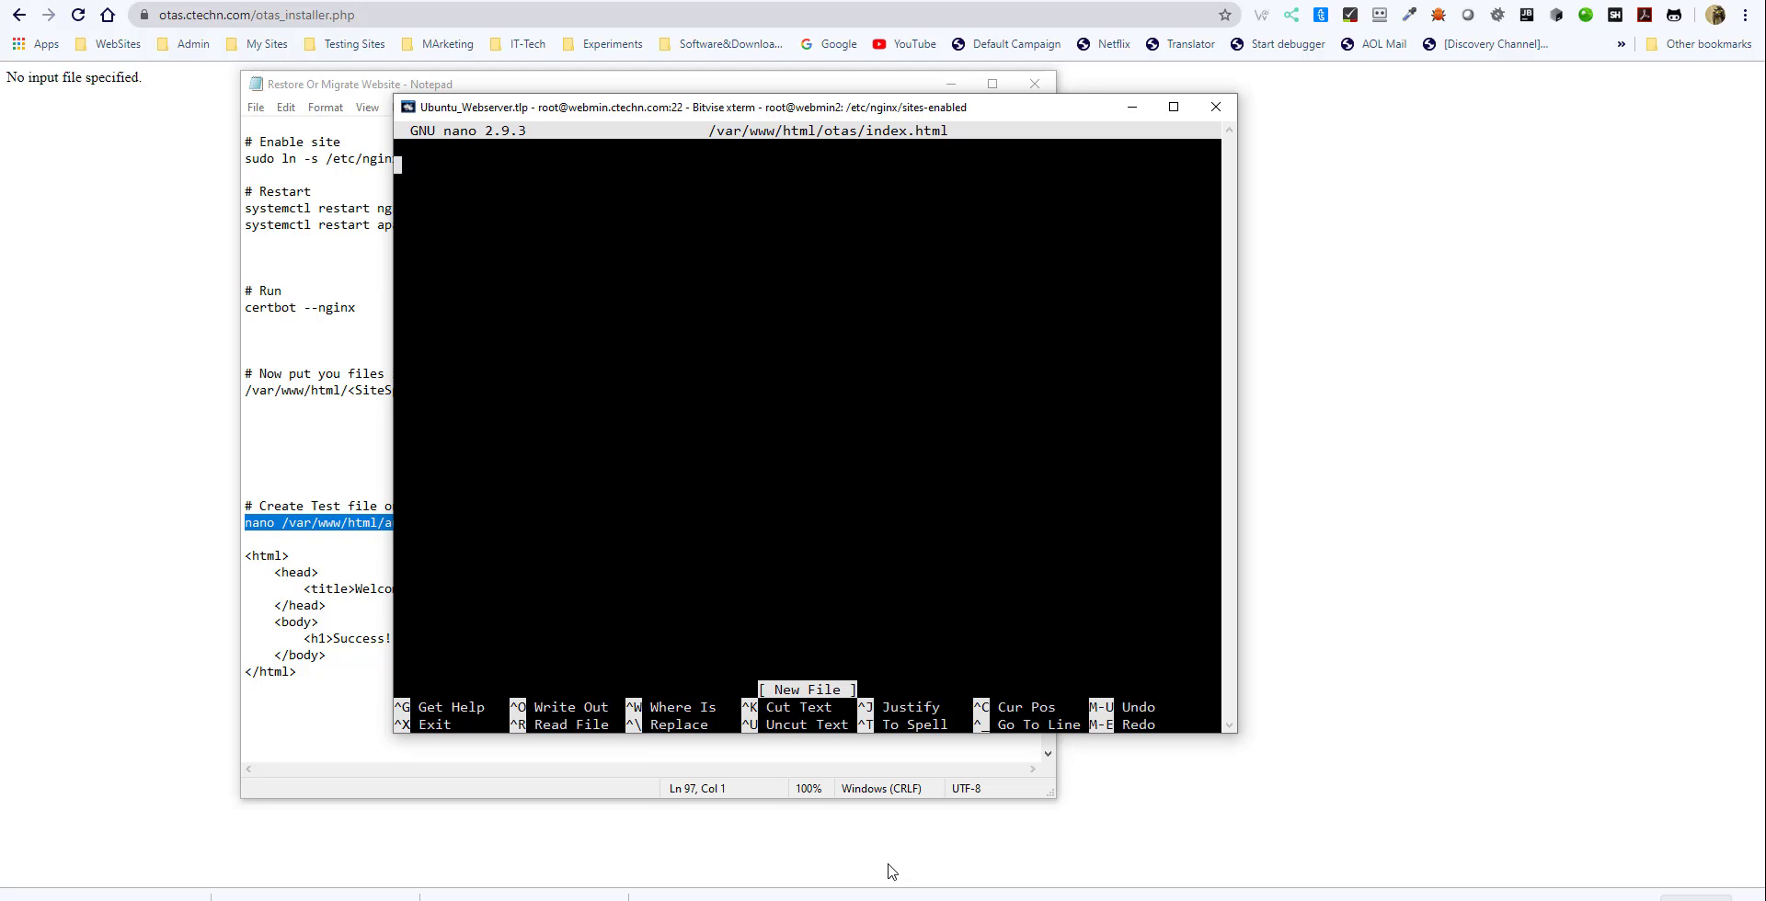
- Copy the test page HTML from the notes into the empty index.html, save it and exit nano
click(288, 638)
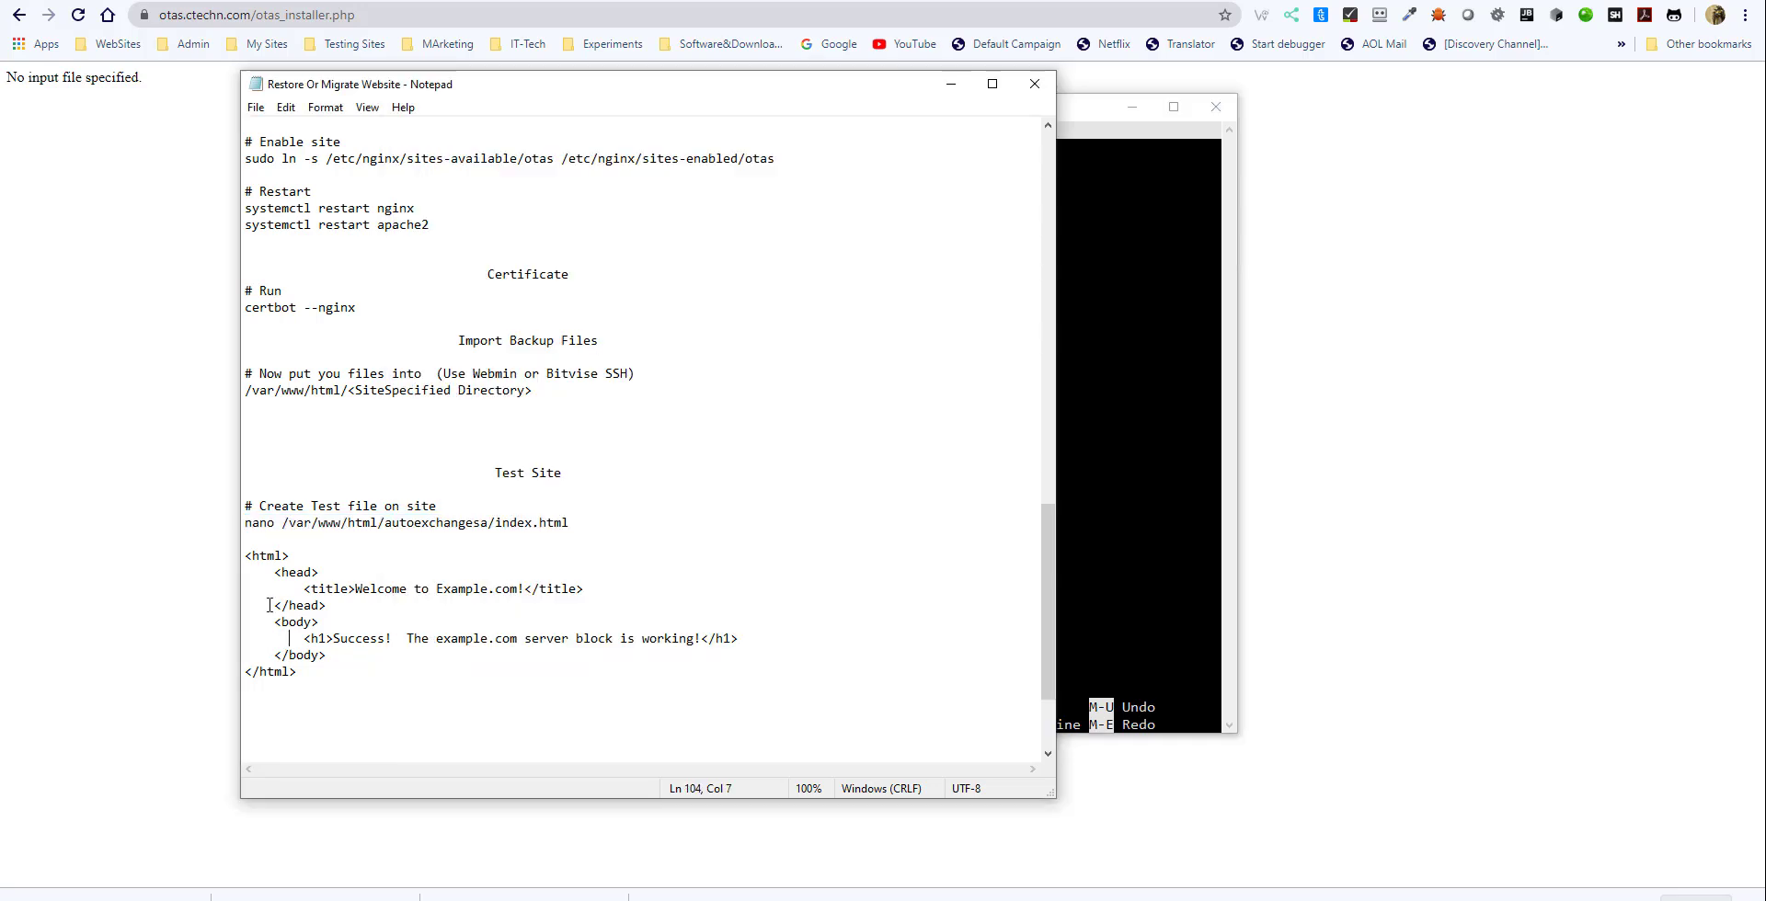
drag(245, 555, 318, 681)
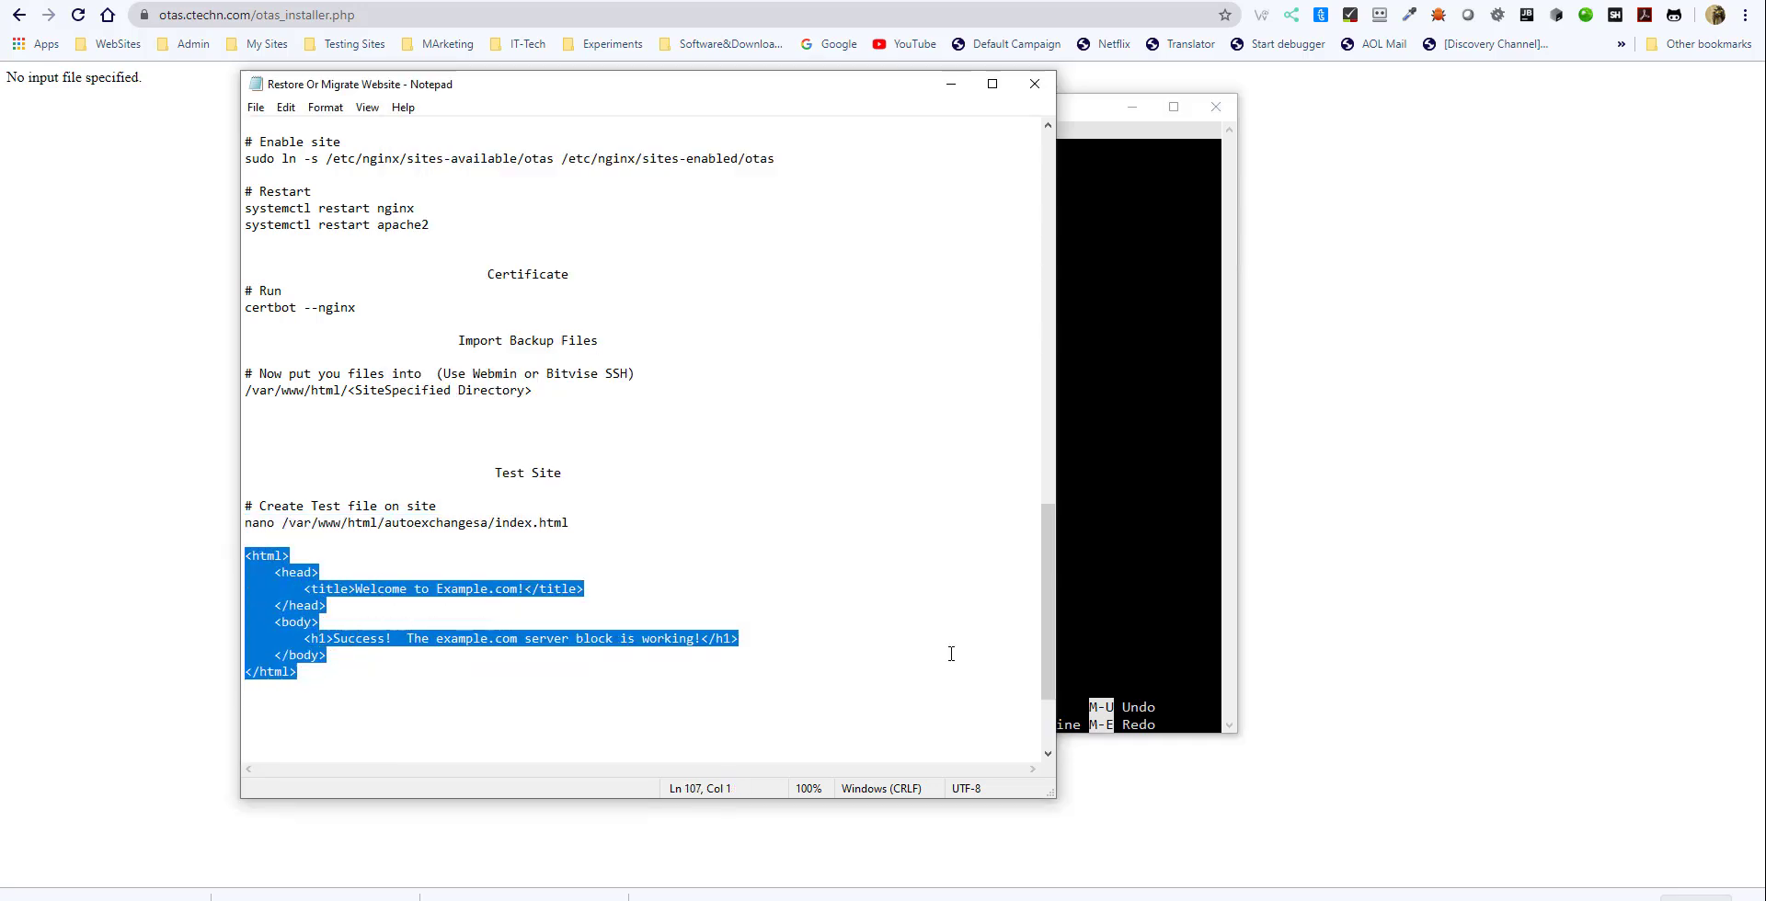
click(1114, 634)
right_click(1114, 635)
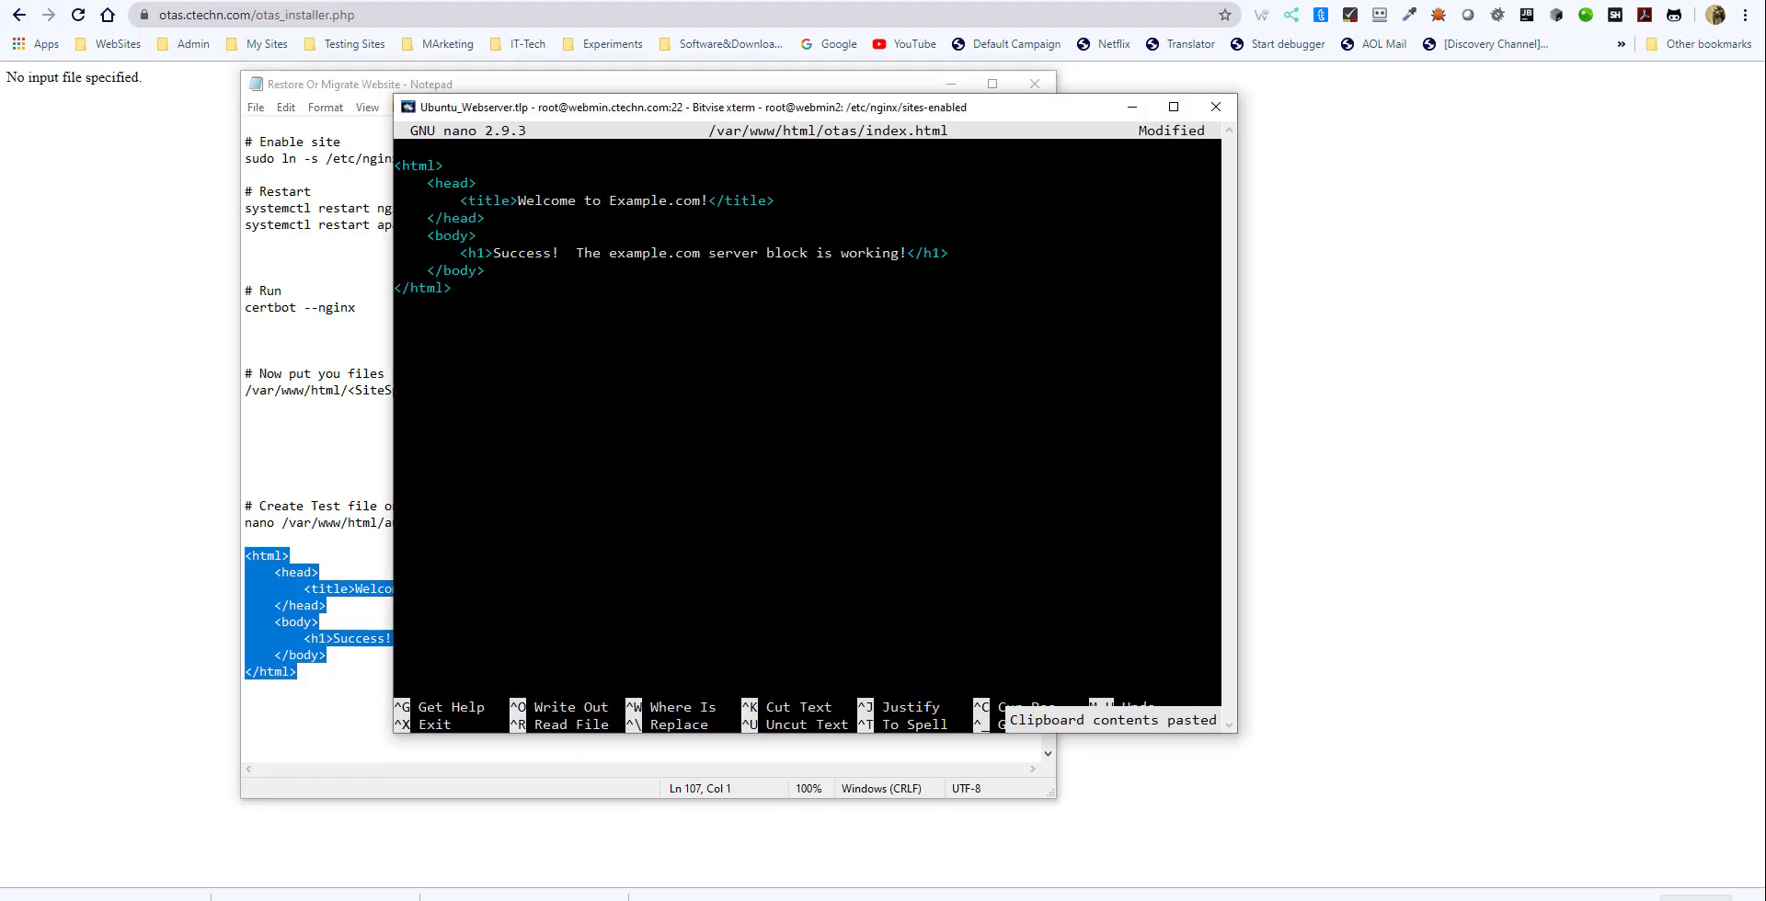
key(ctrl+o)
key(Return)
key(ctrl+x)
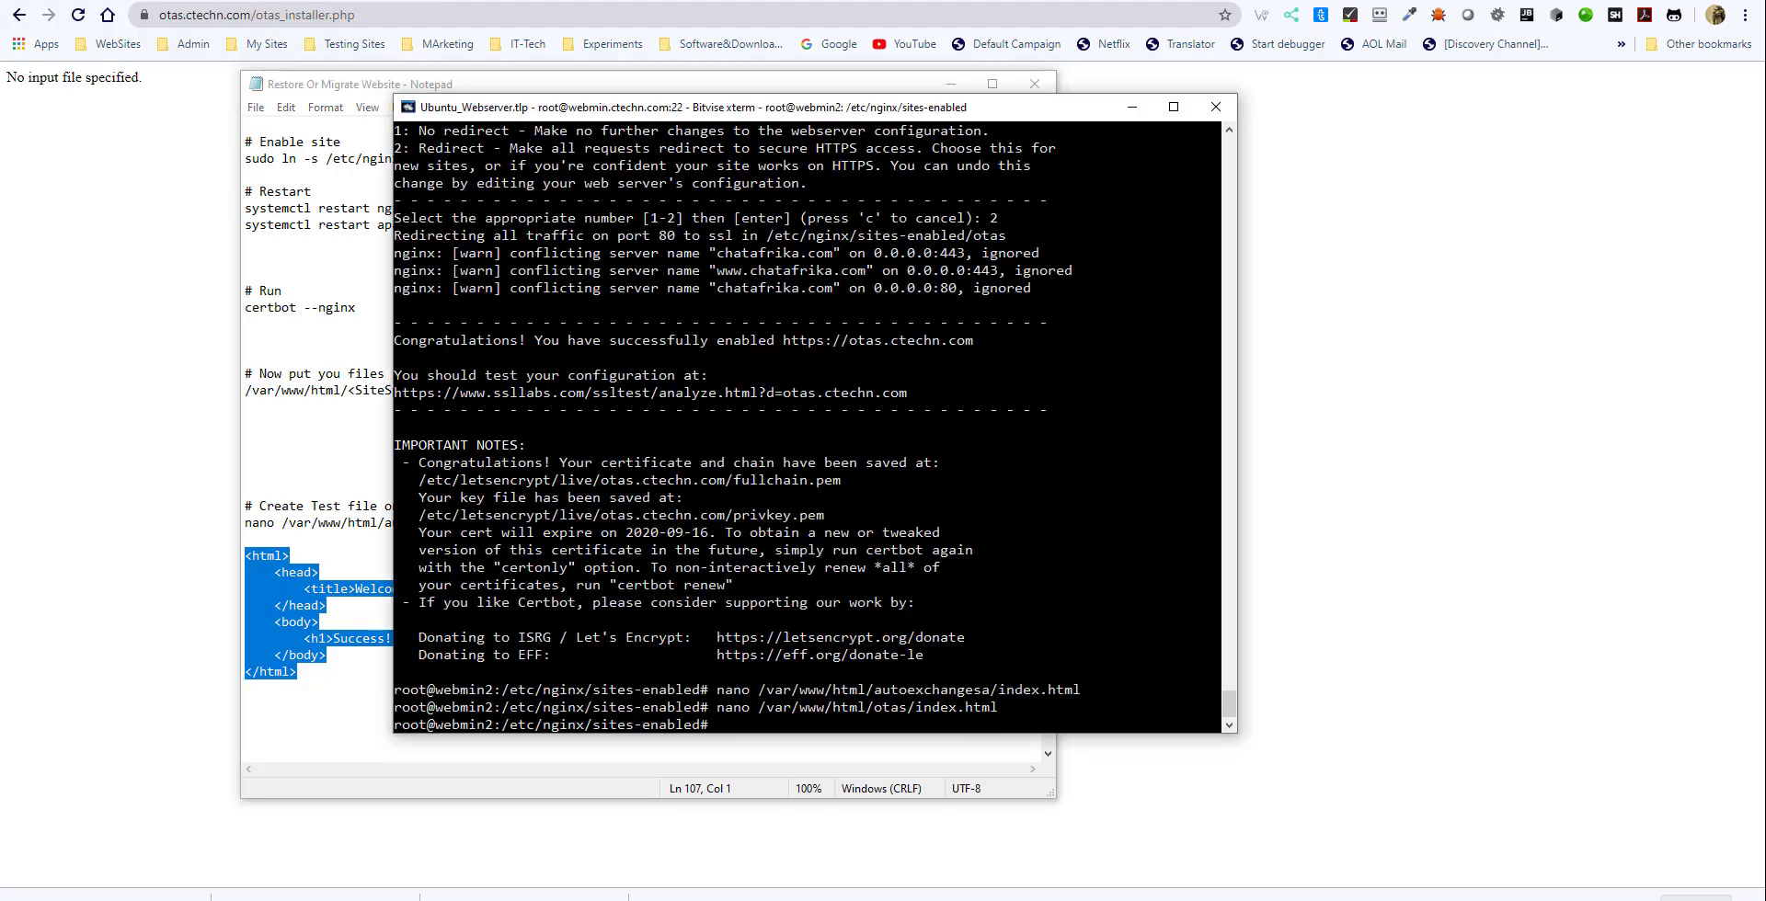
key(Up)
key(Up)
key(Up)
key(Up)
key(Up)
key(BackSpace)
key(BackSpace)
key(BackSpace)
key(BackSpace)
key(BackSpace)
key(BackSpace)
key(BackSpace)
key(BackSpace)
key(BackSpace)
key(BackSpace)
key(BackSpace)
key(BackSpace)
key(BackSpace)
key(BackSpace)
key(BackSpace)
key(BackSpace)
key(BackSpace)
key(BackSpace)
key(BackSpace)
key(BackSpace)
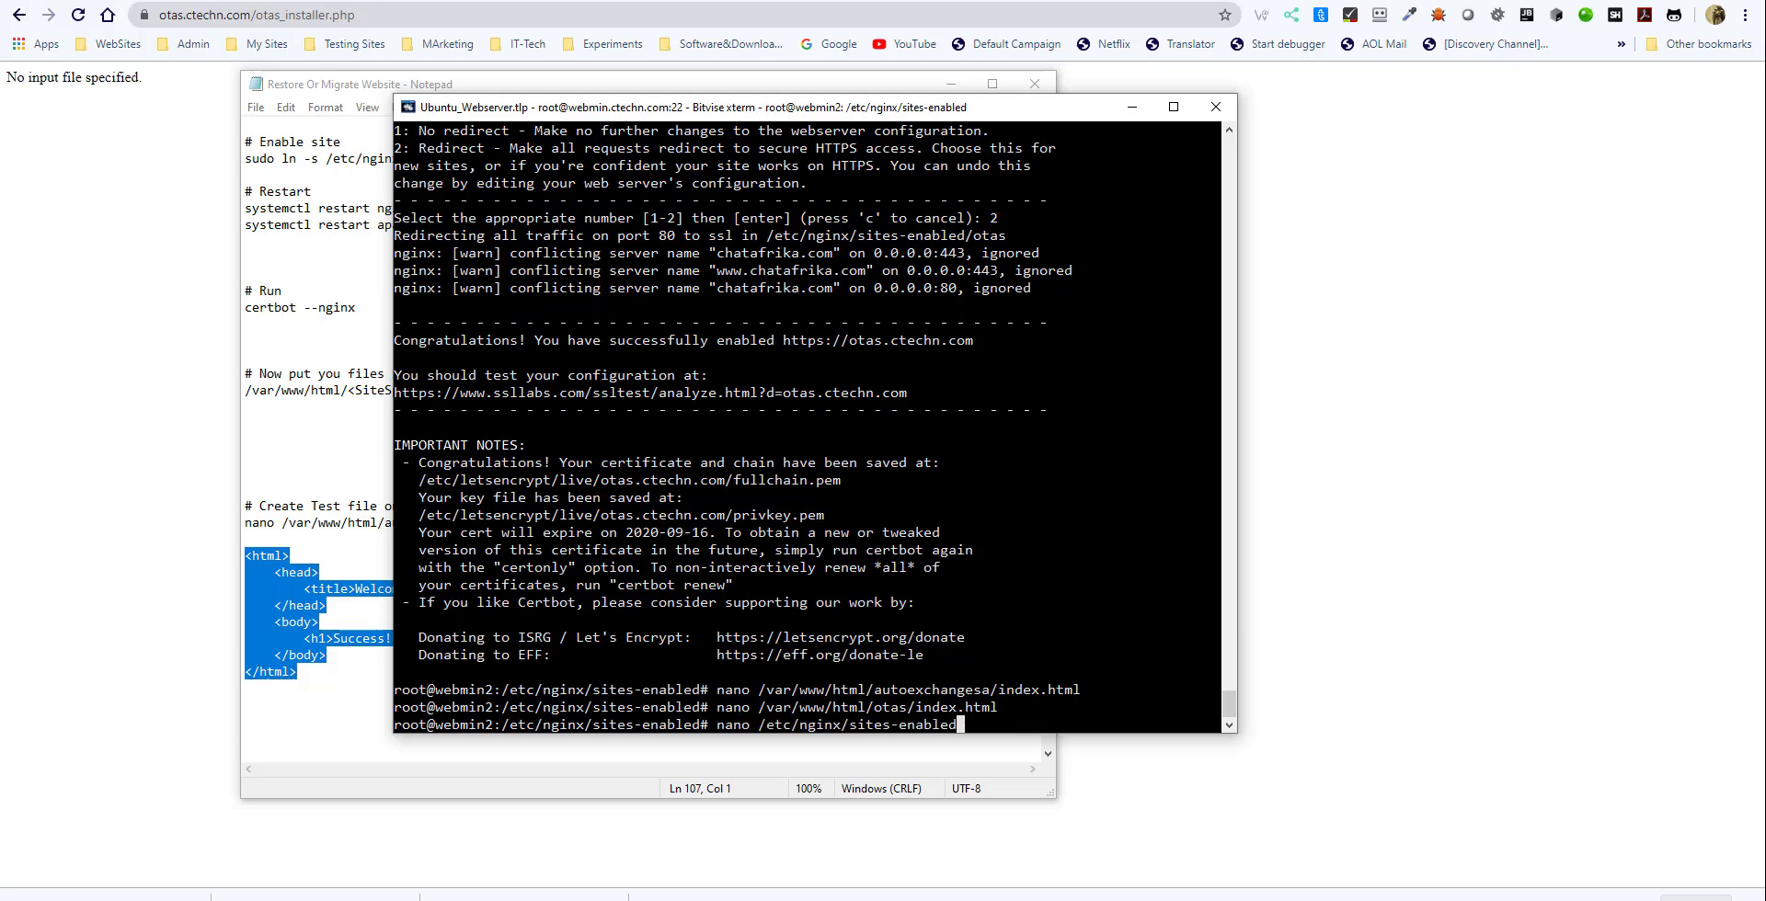
- Restart both web servers with the notes' commands systemctl restart nginx and systemctl restart apache2
click(334, 401)
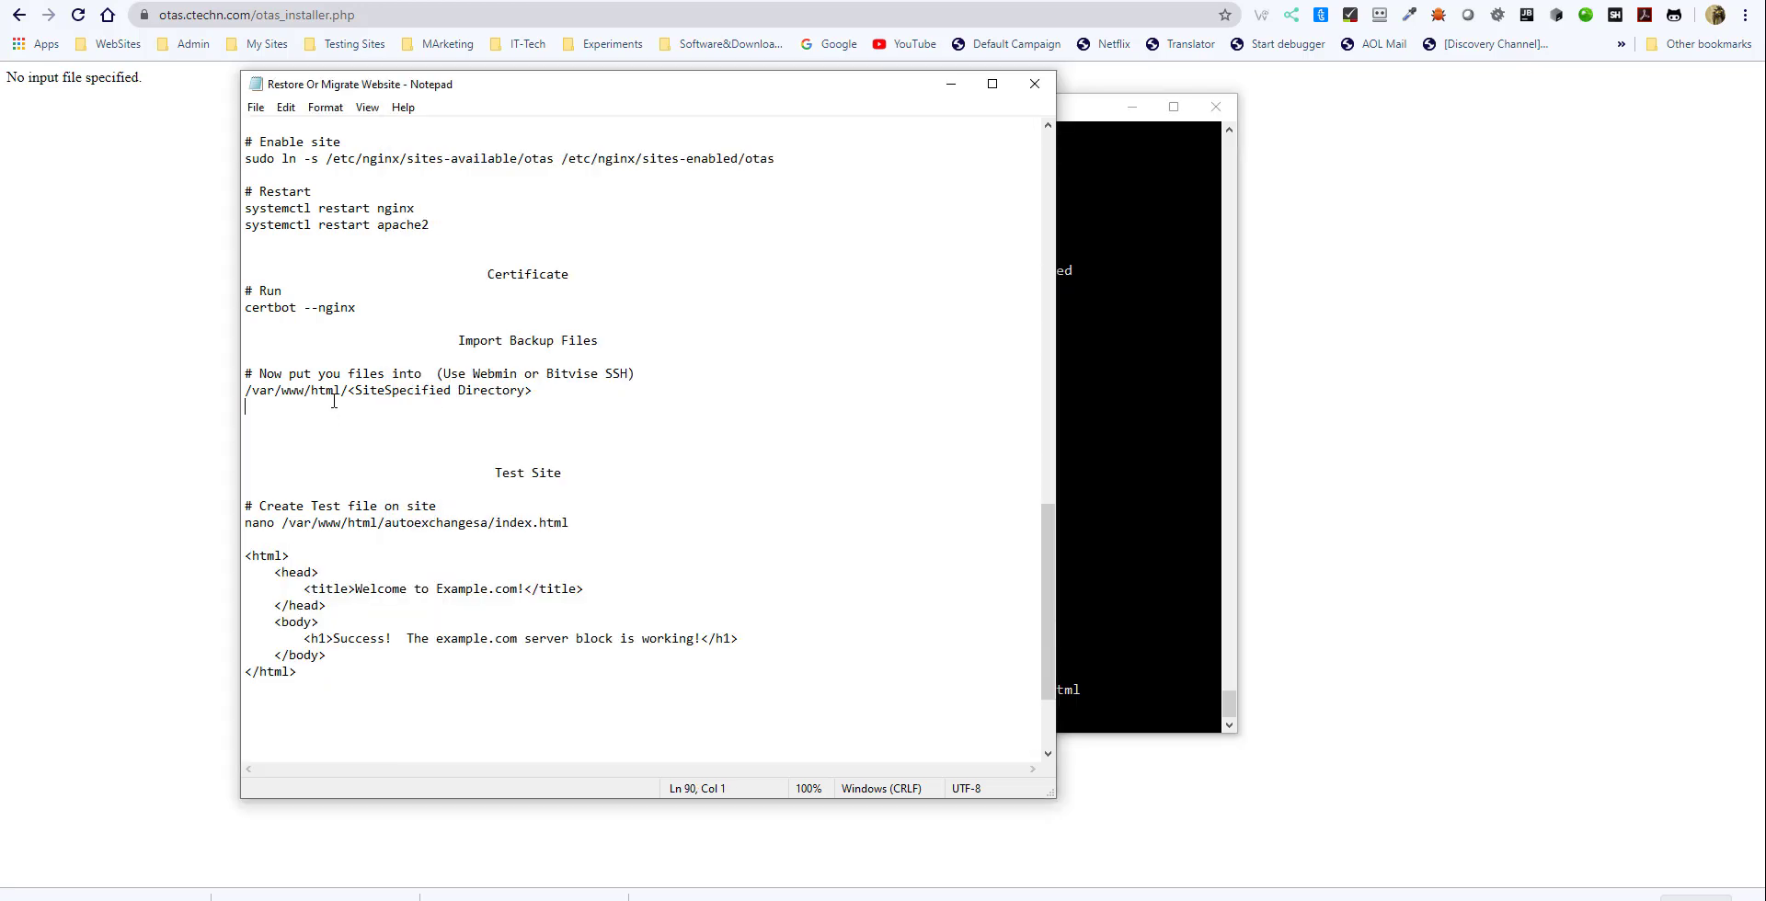
drag(416, 208, 236, 211)
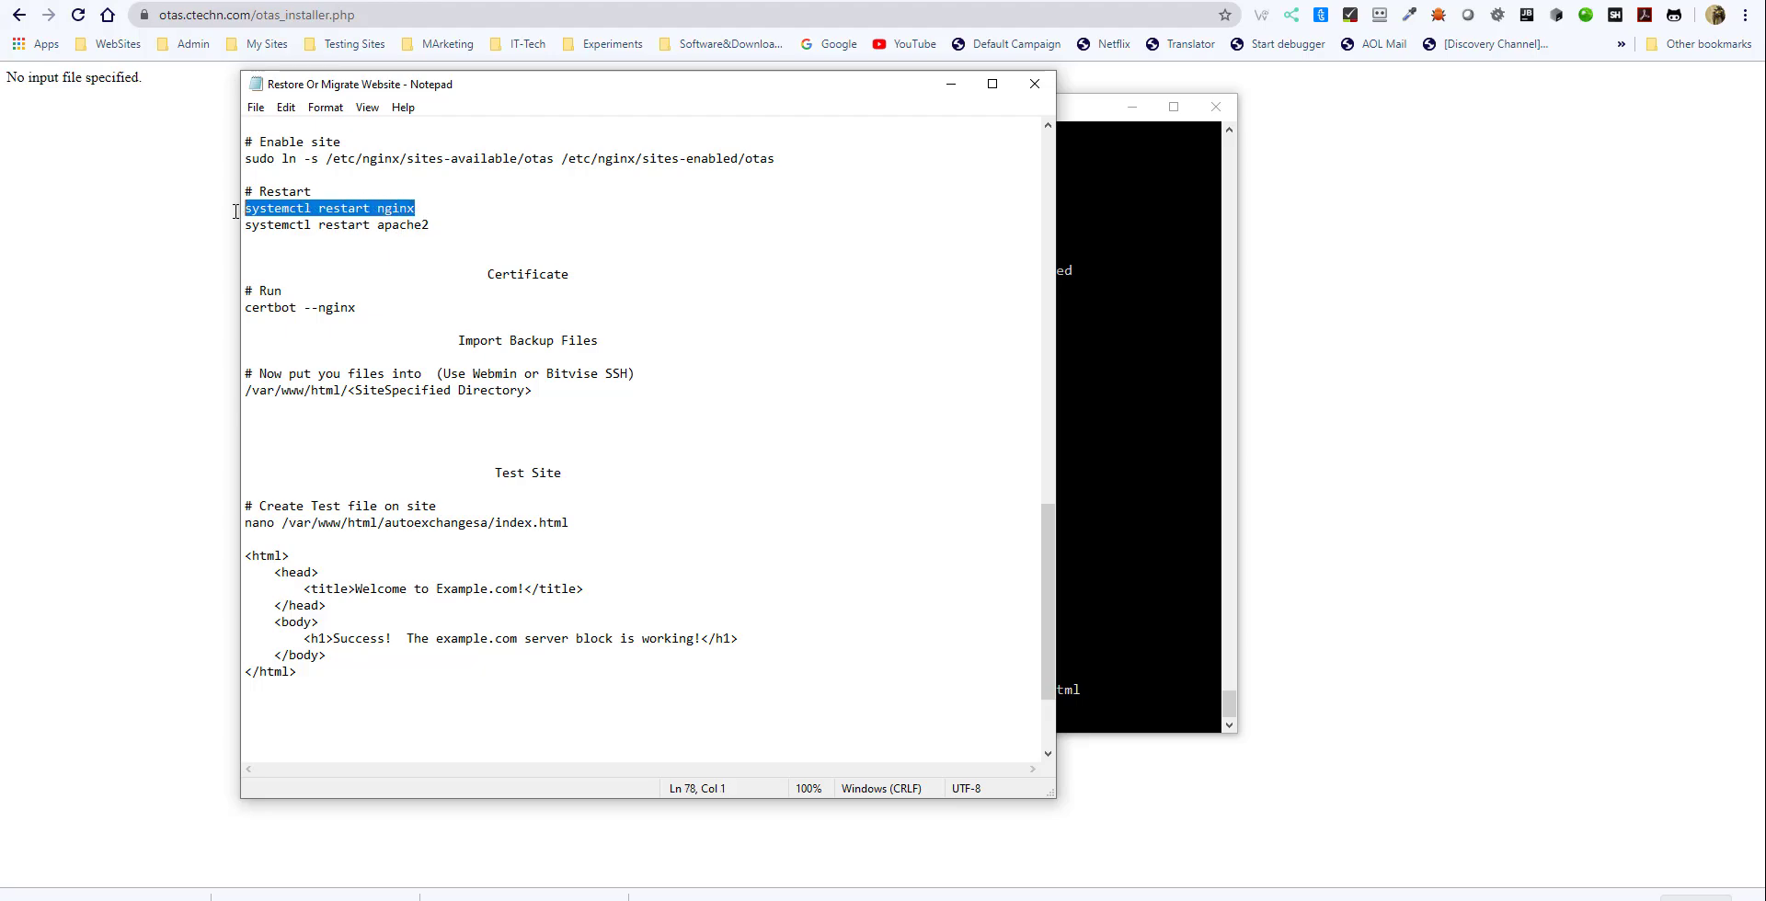
click(1113, 414)
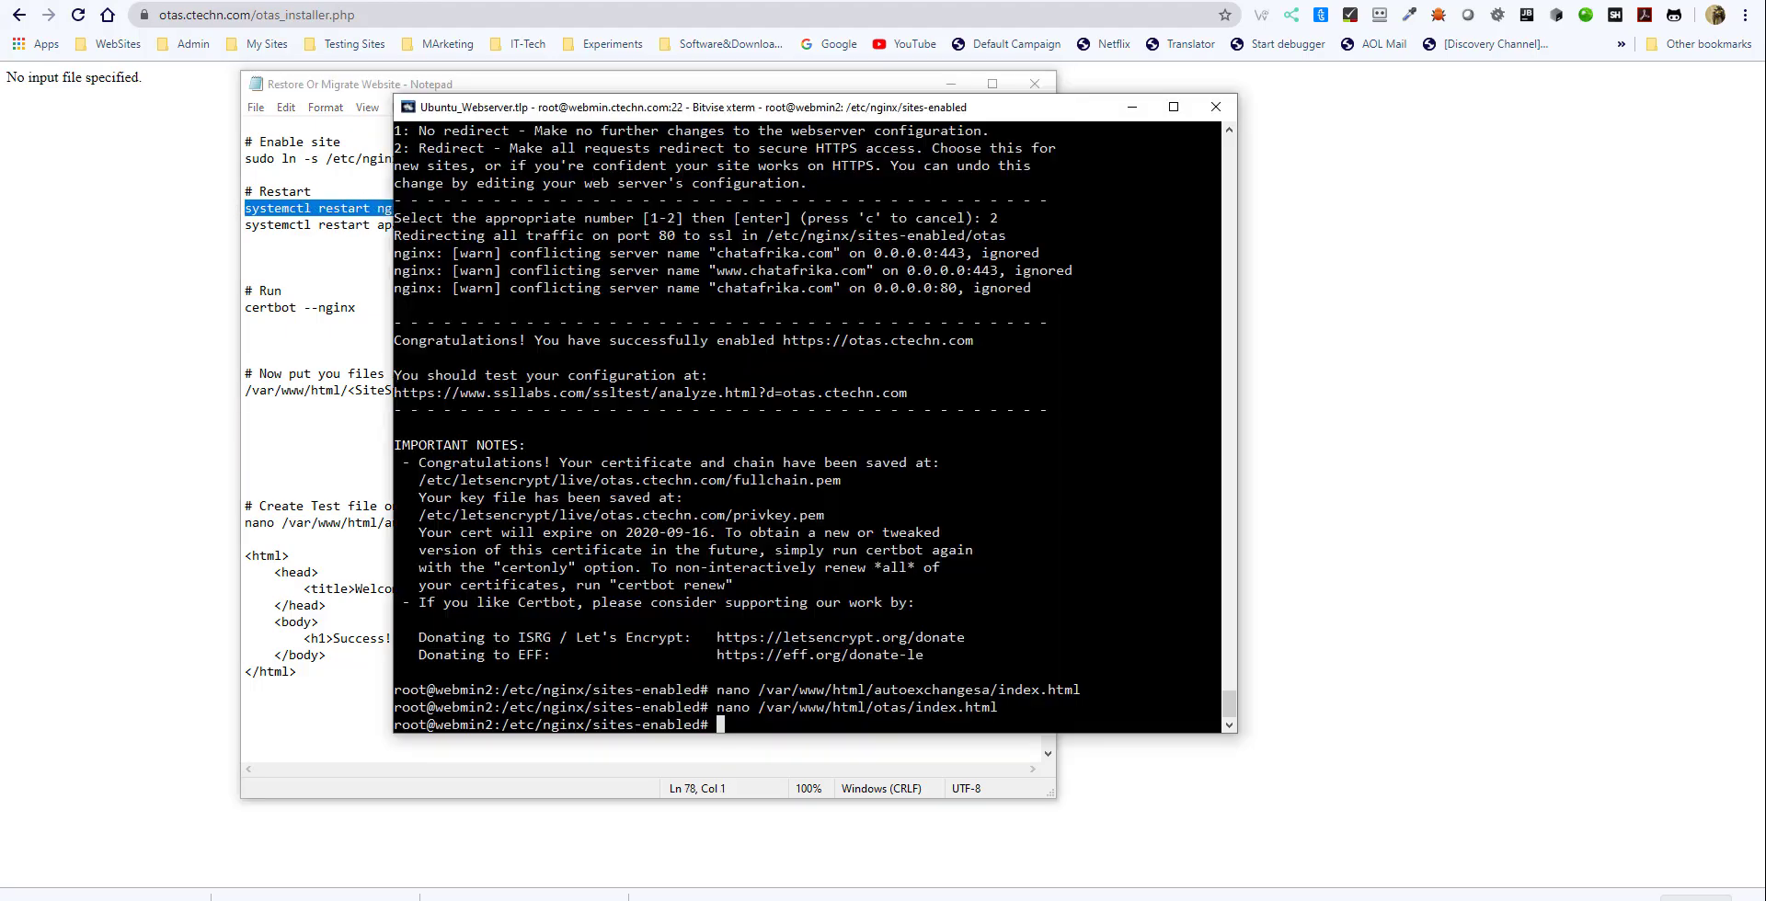
key(shift+Insert)
key(Return)
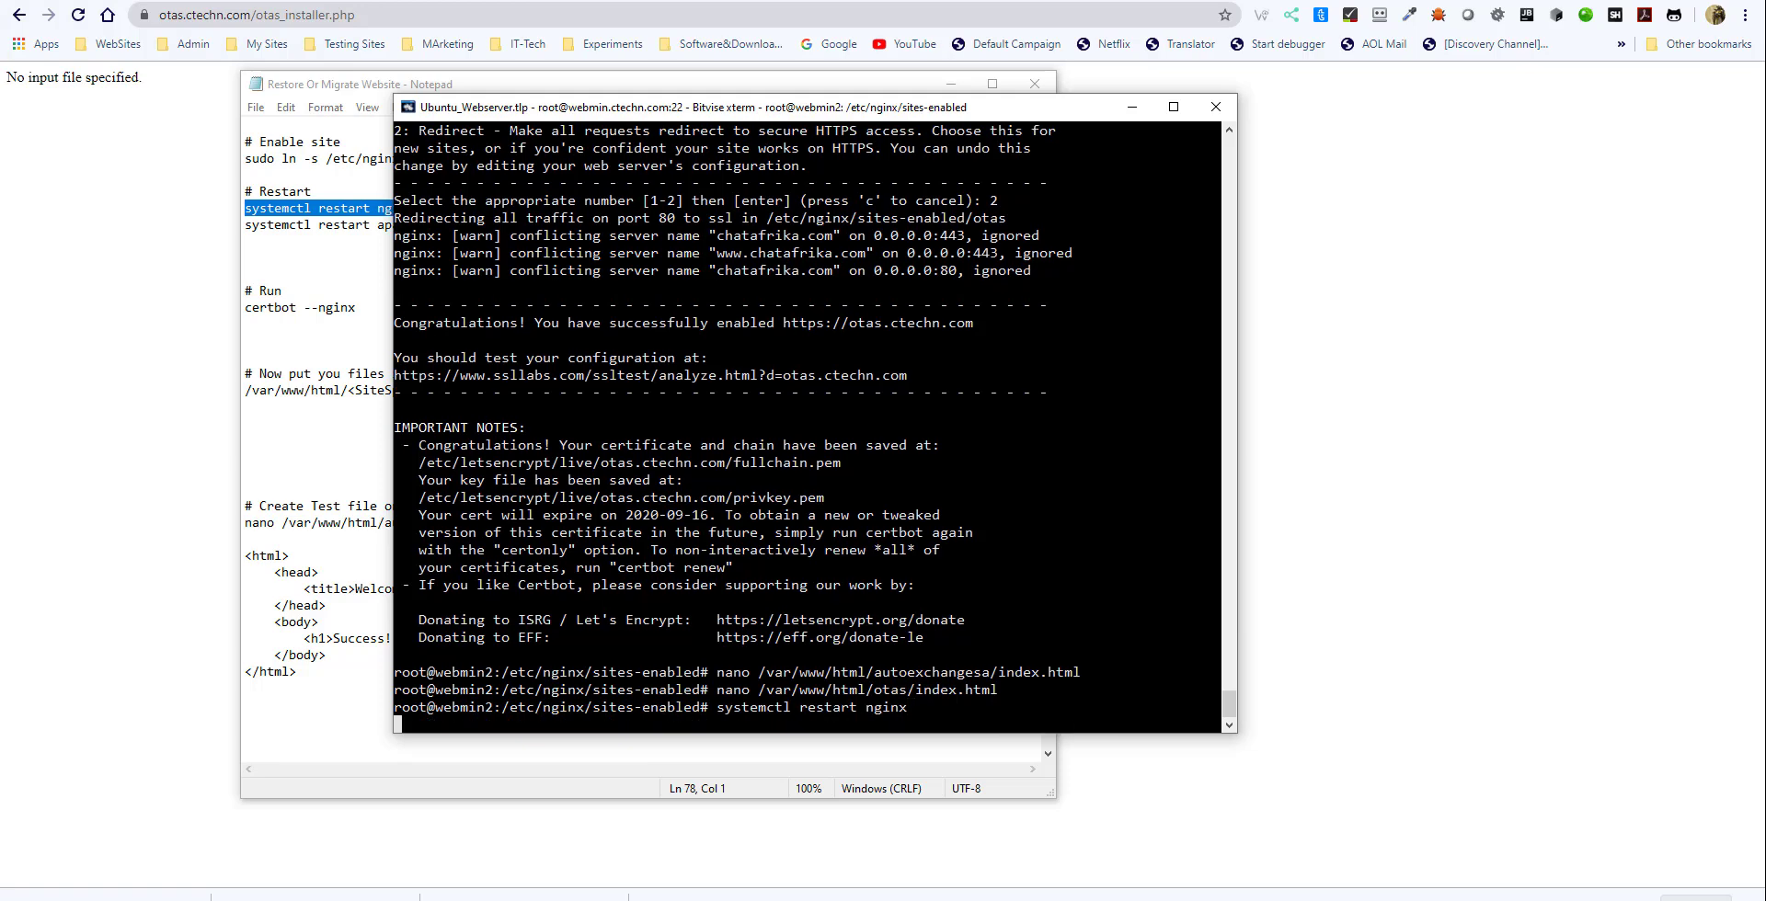
click(319, 225)
drag(430, 227, 247, 227)
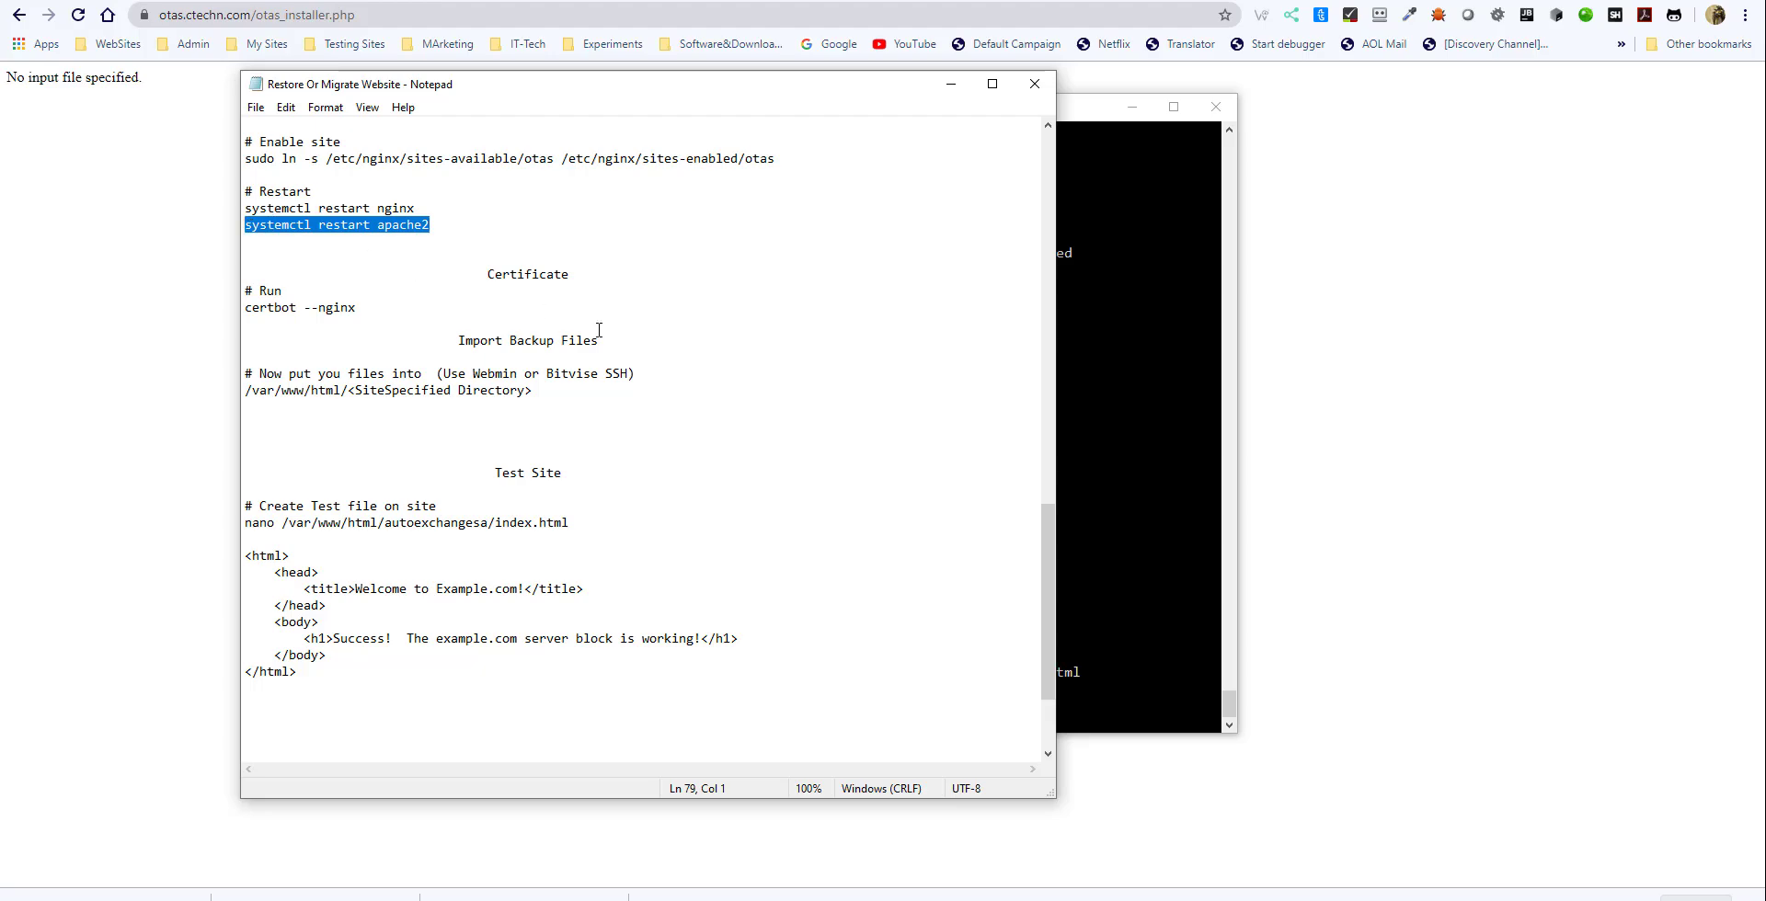
key(alt+Tab)
key(shift+Insert)
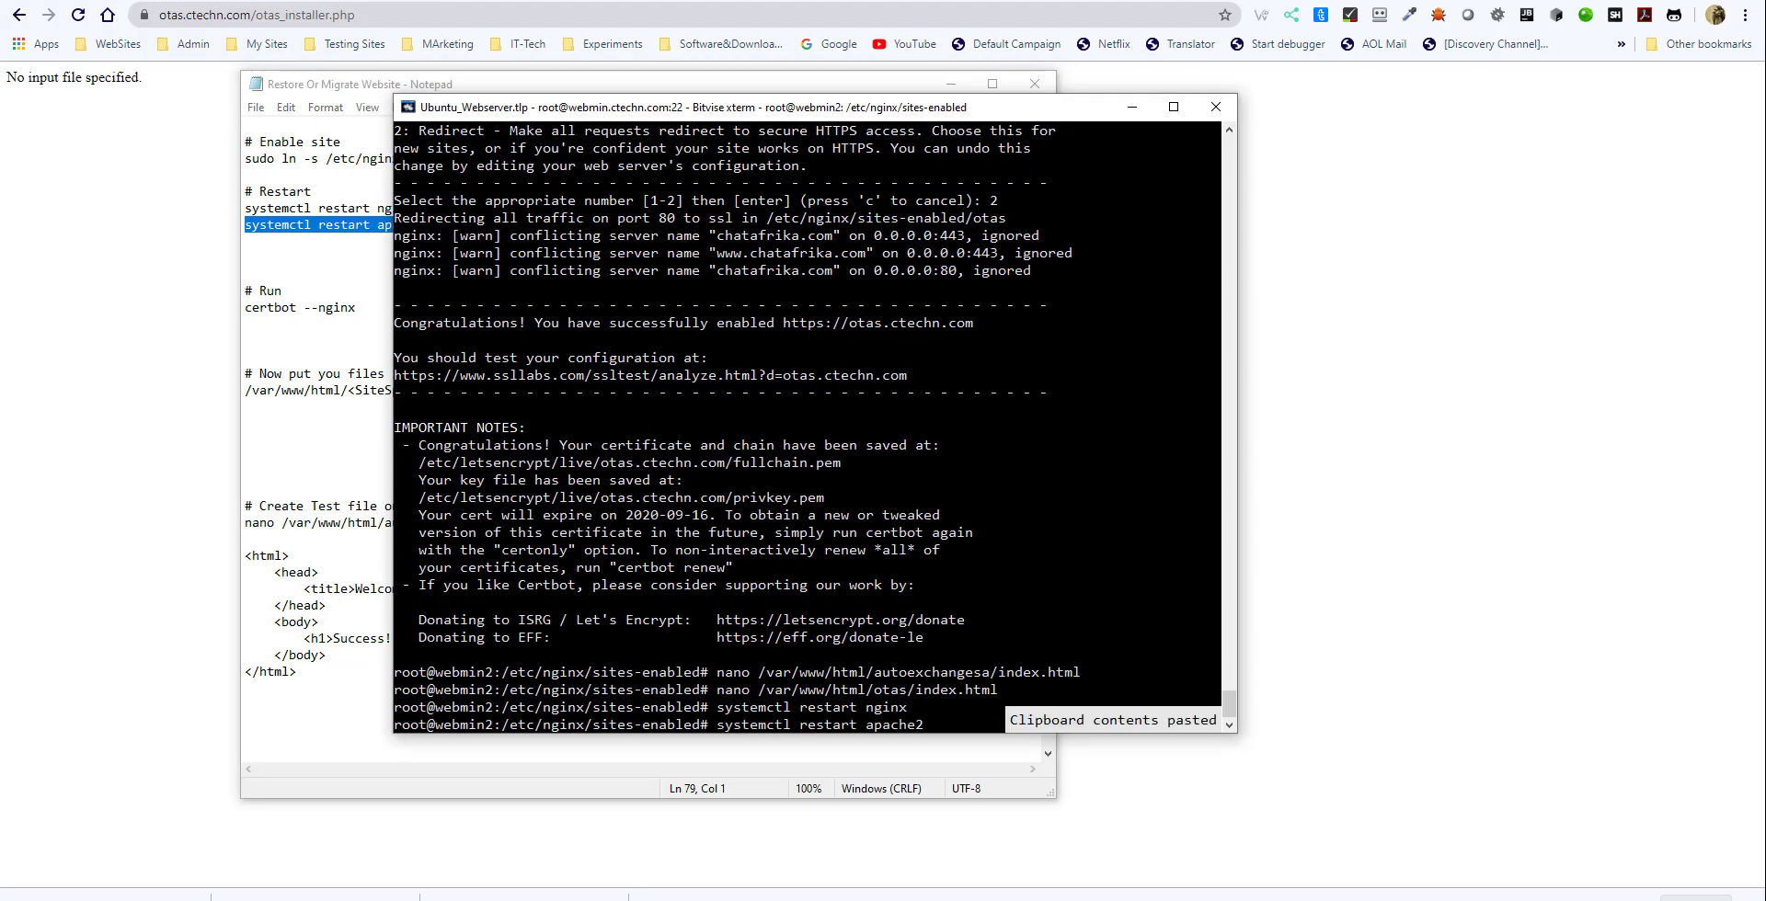
key(Return)
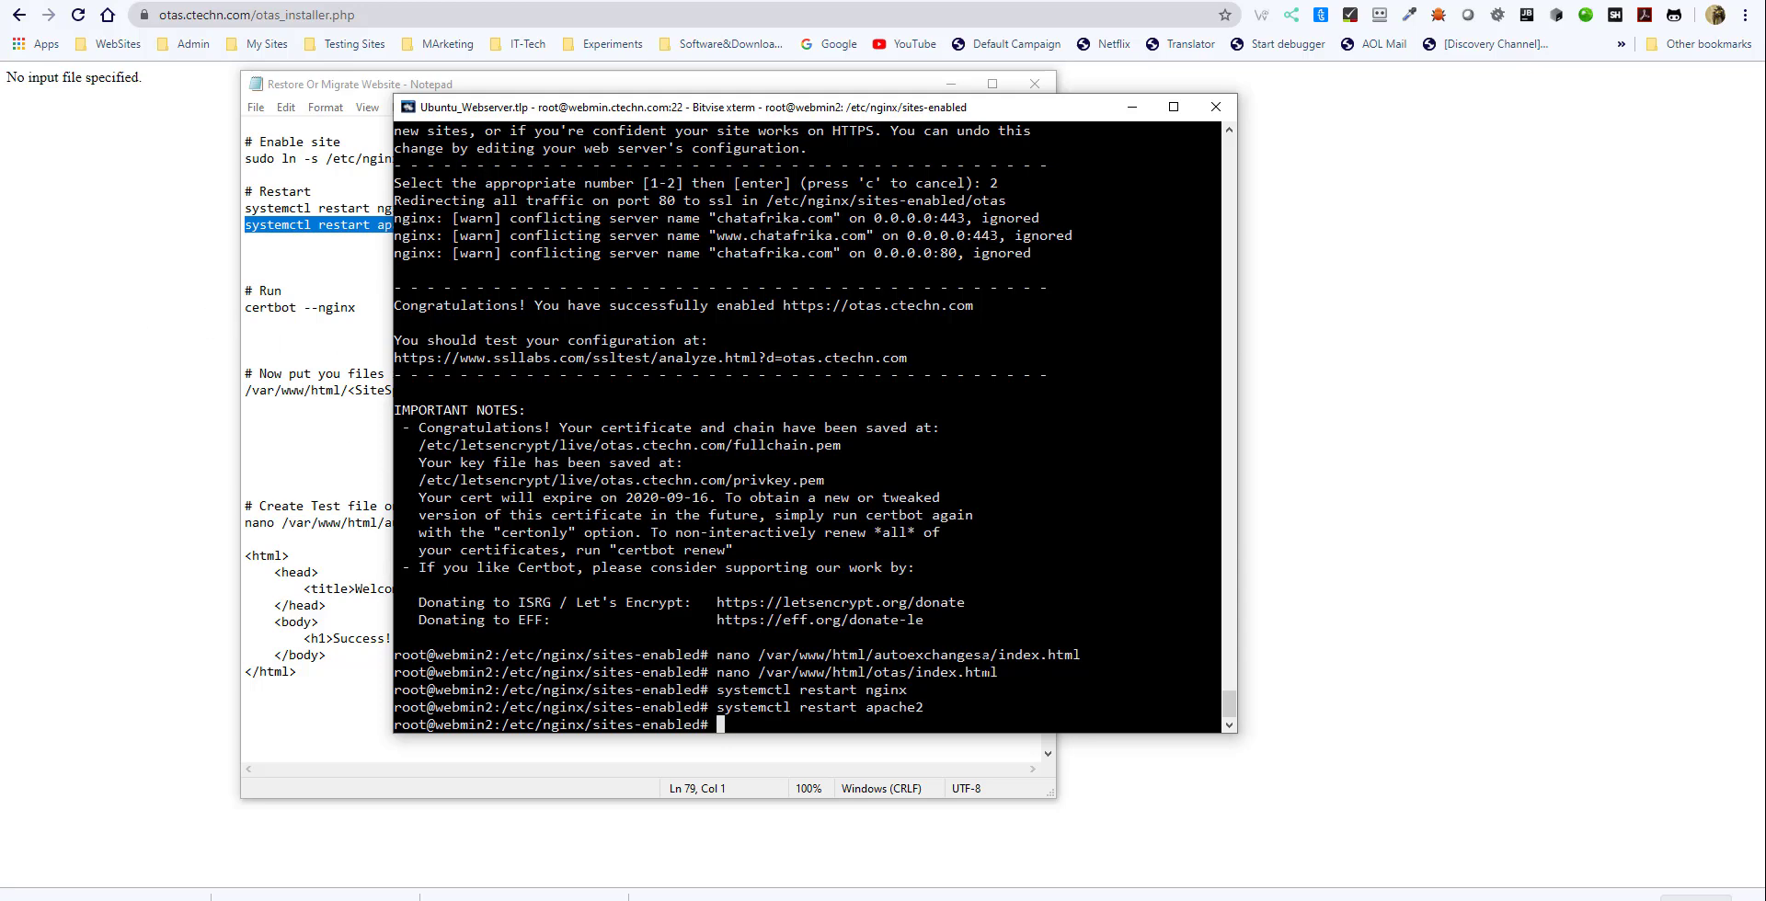
drag(997, 655, 1088, 655)
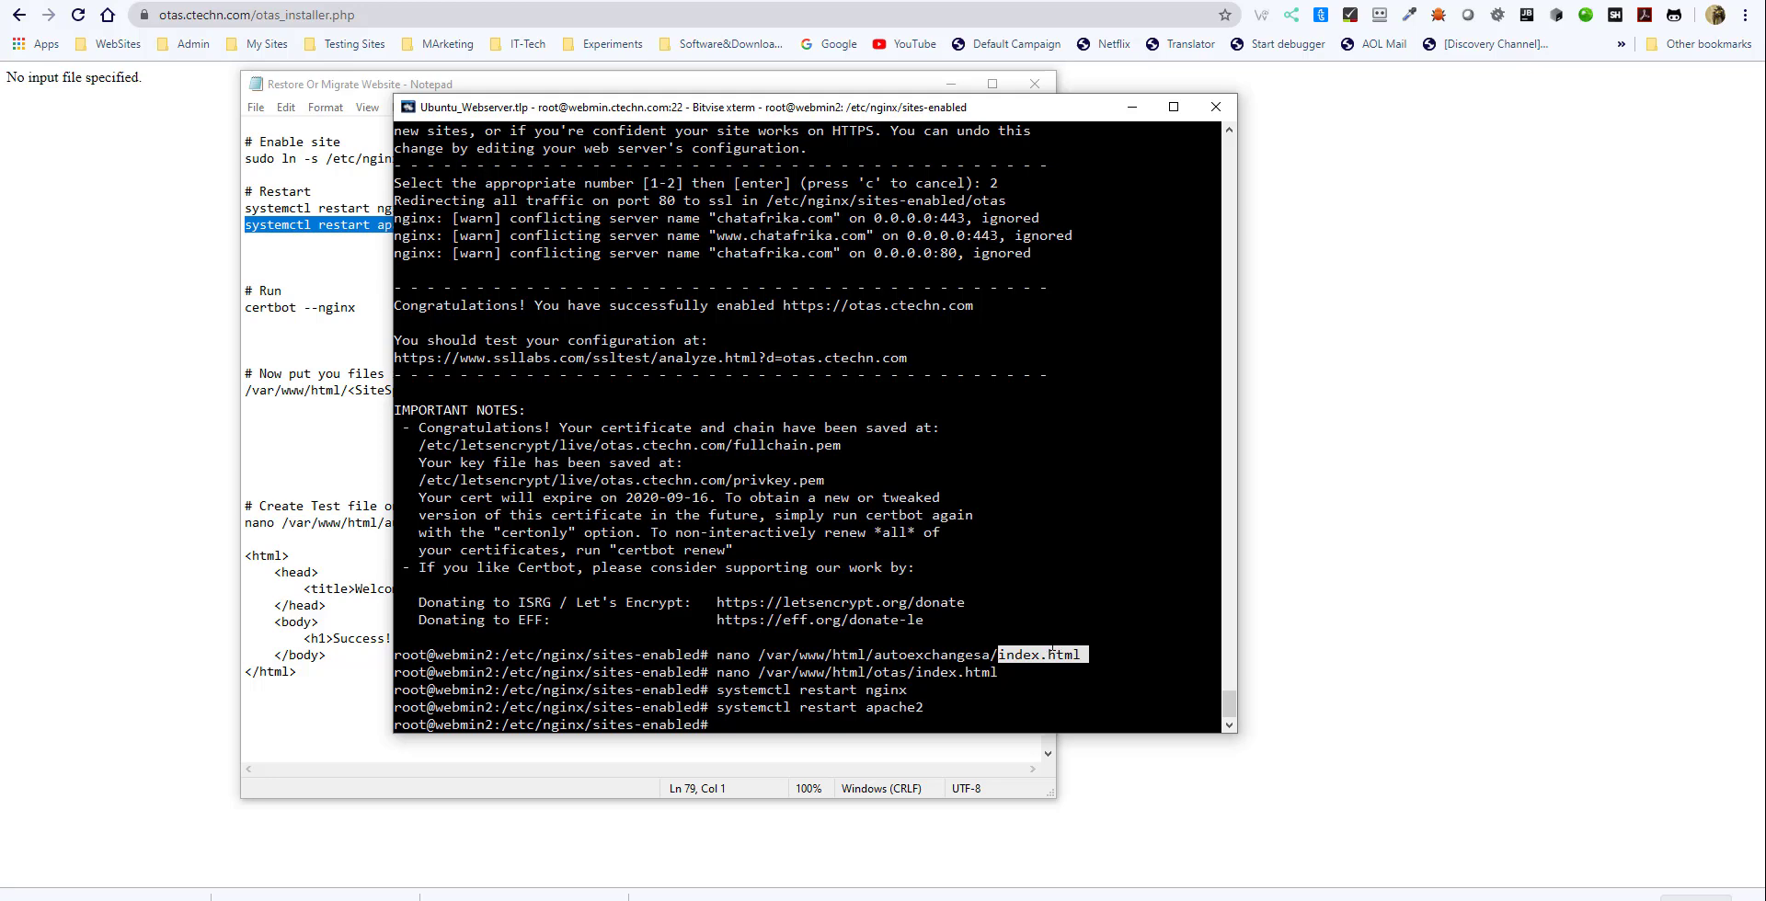
key(Return)
click(306, 15)
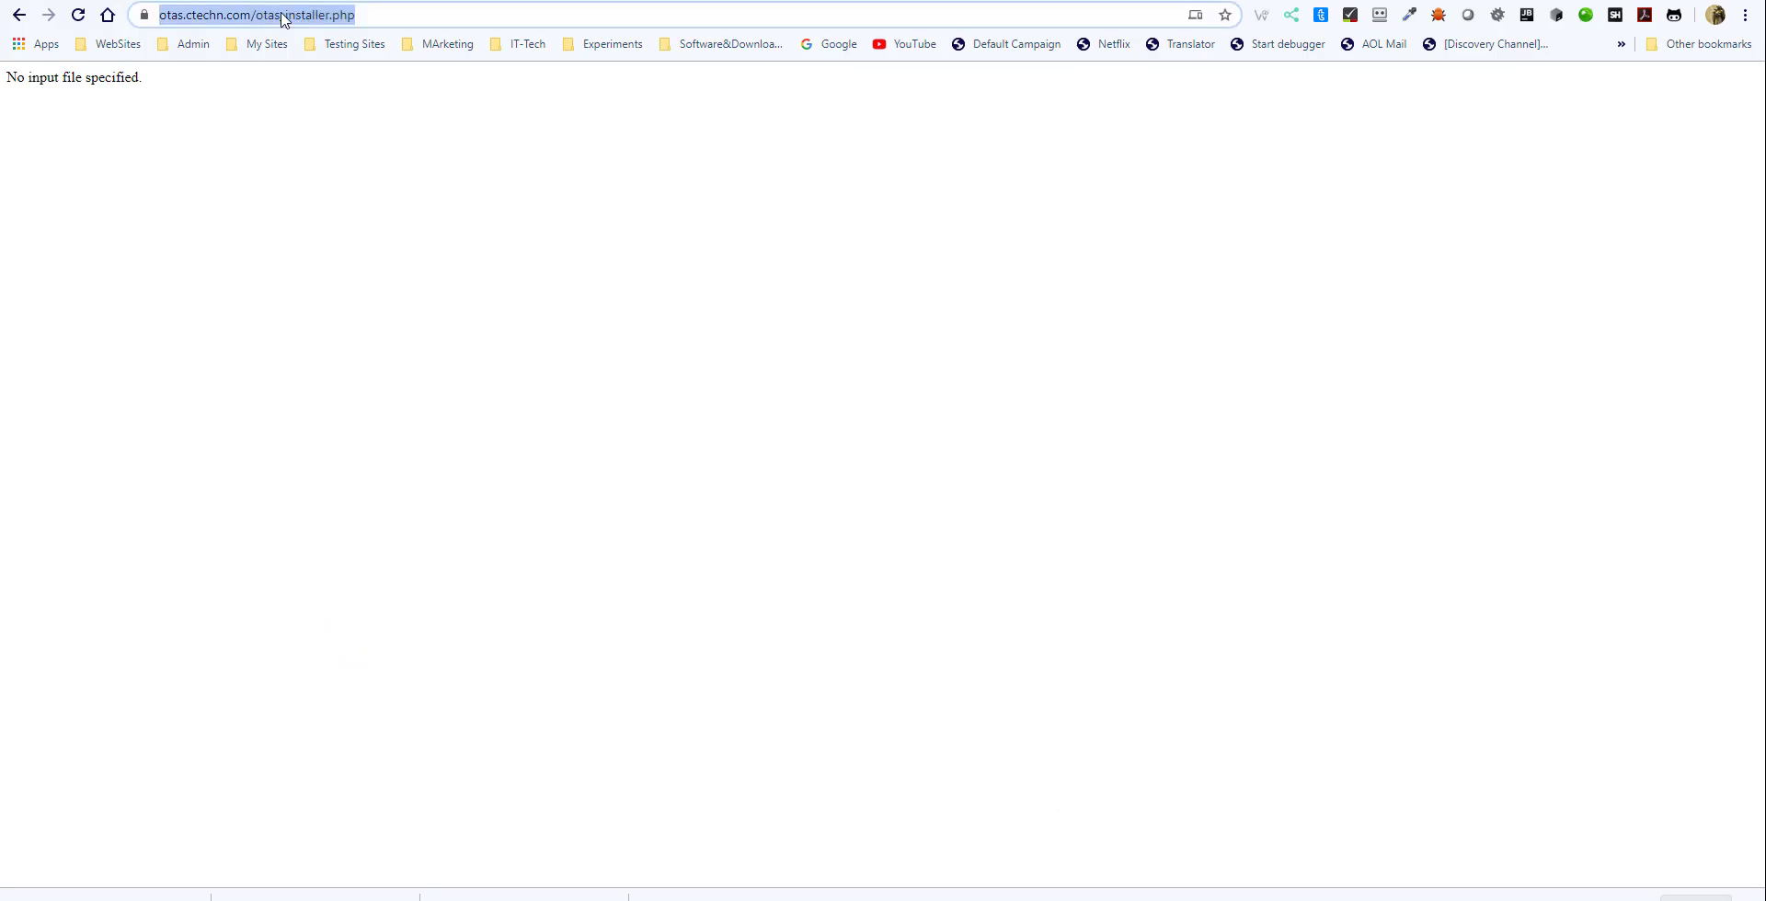
click(262, 14)
click(297, 14)
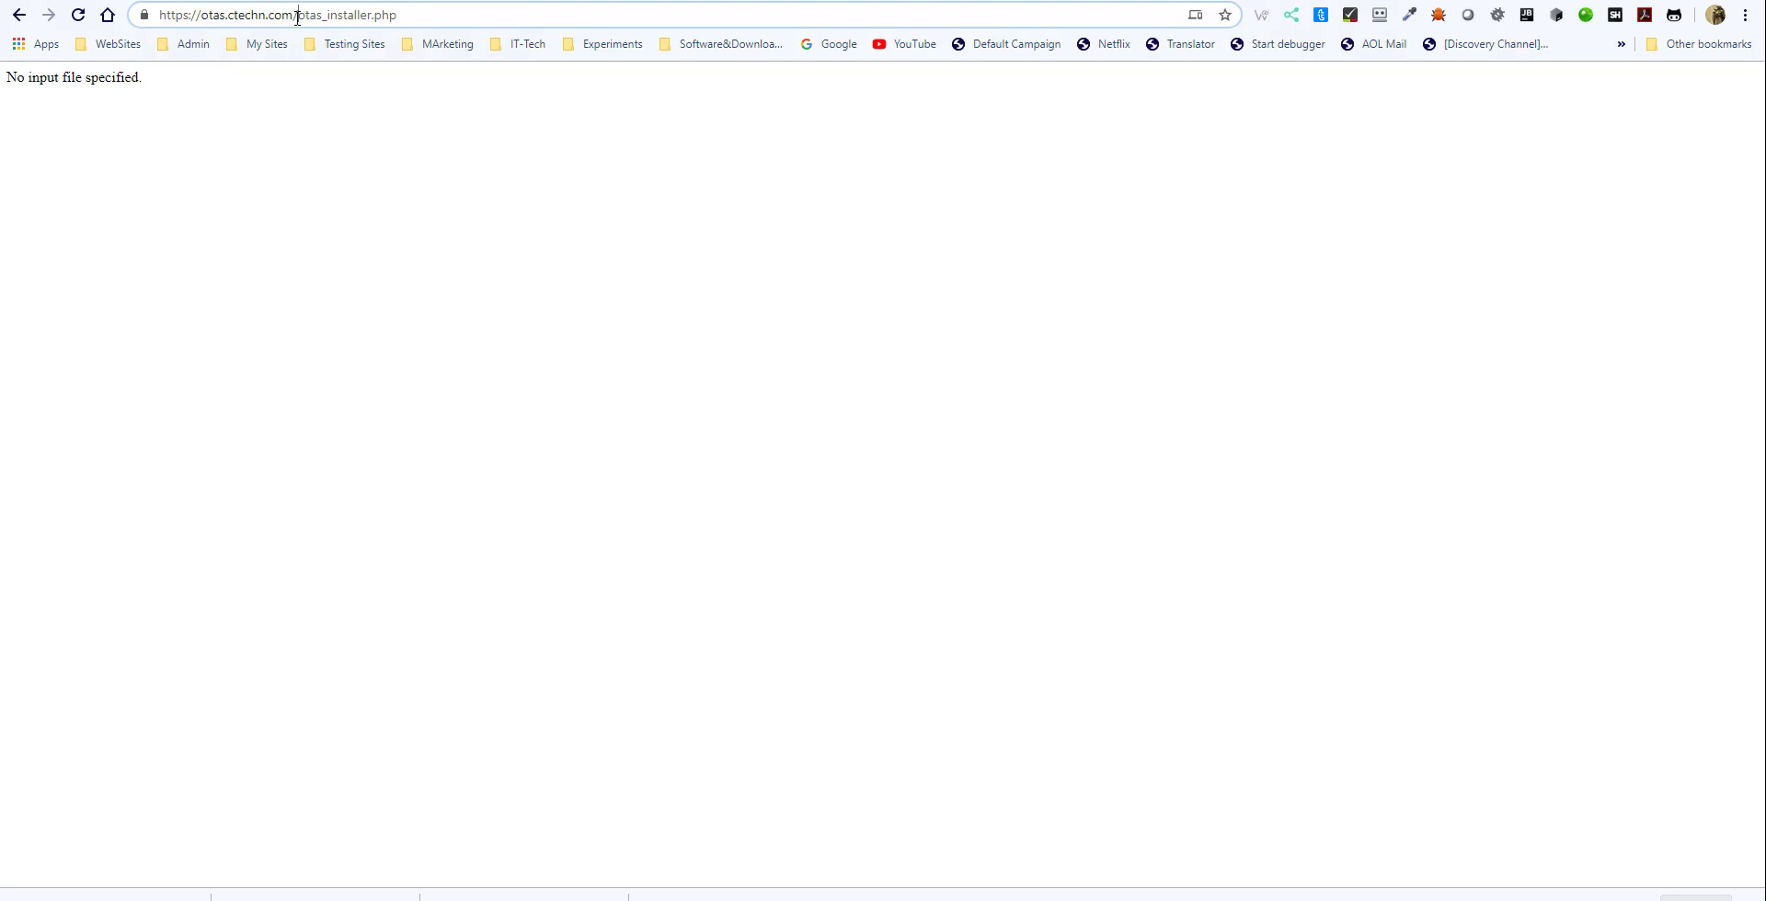
drag(298, 17, 461, 19)
text(index.html)
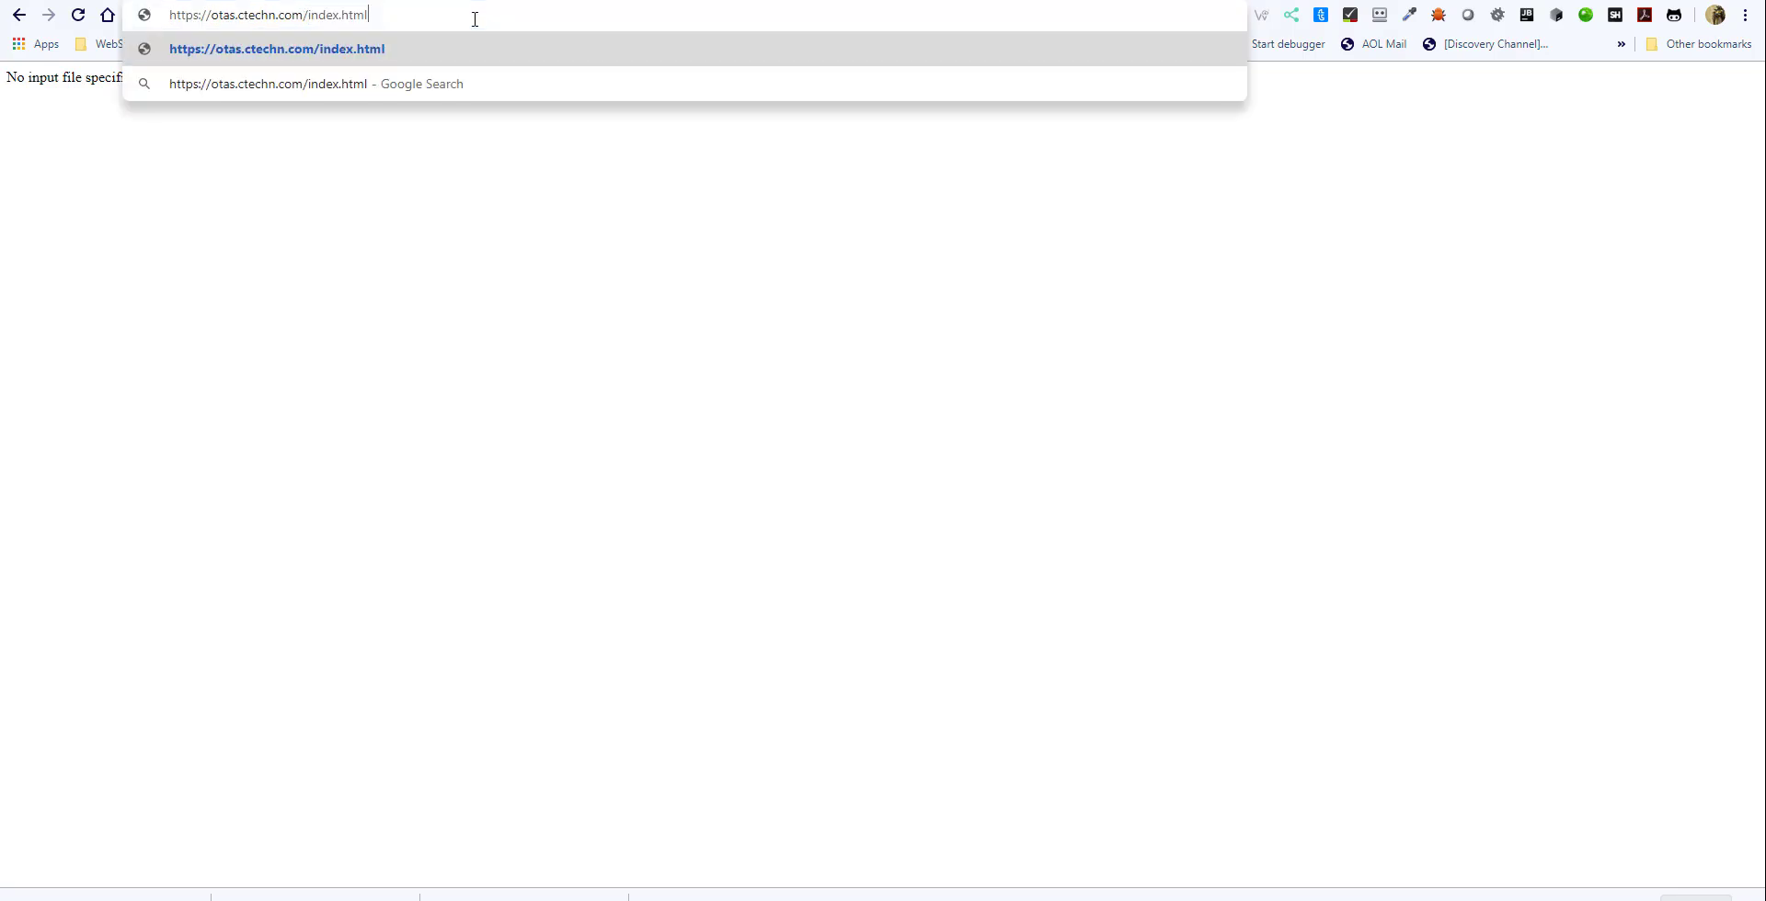
key(Return)
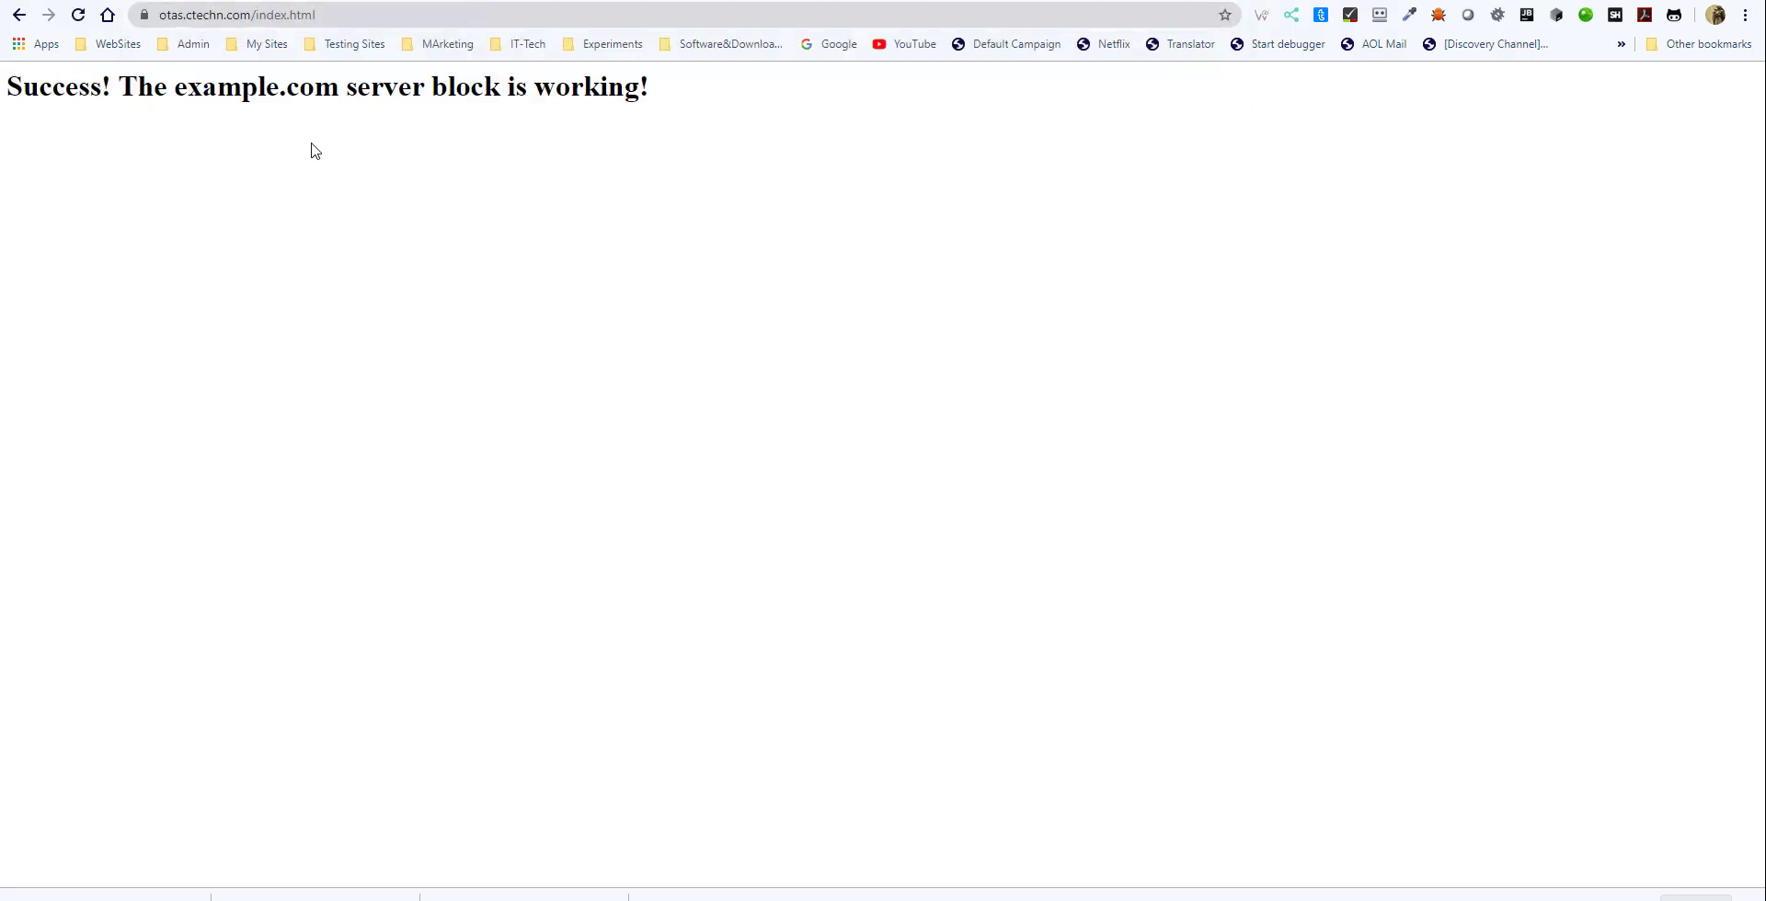
drag(257, 13, 361, 15)
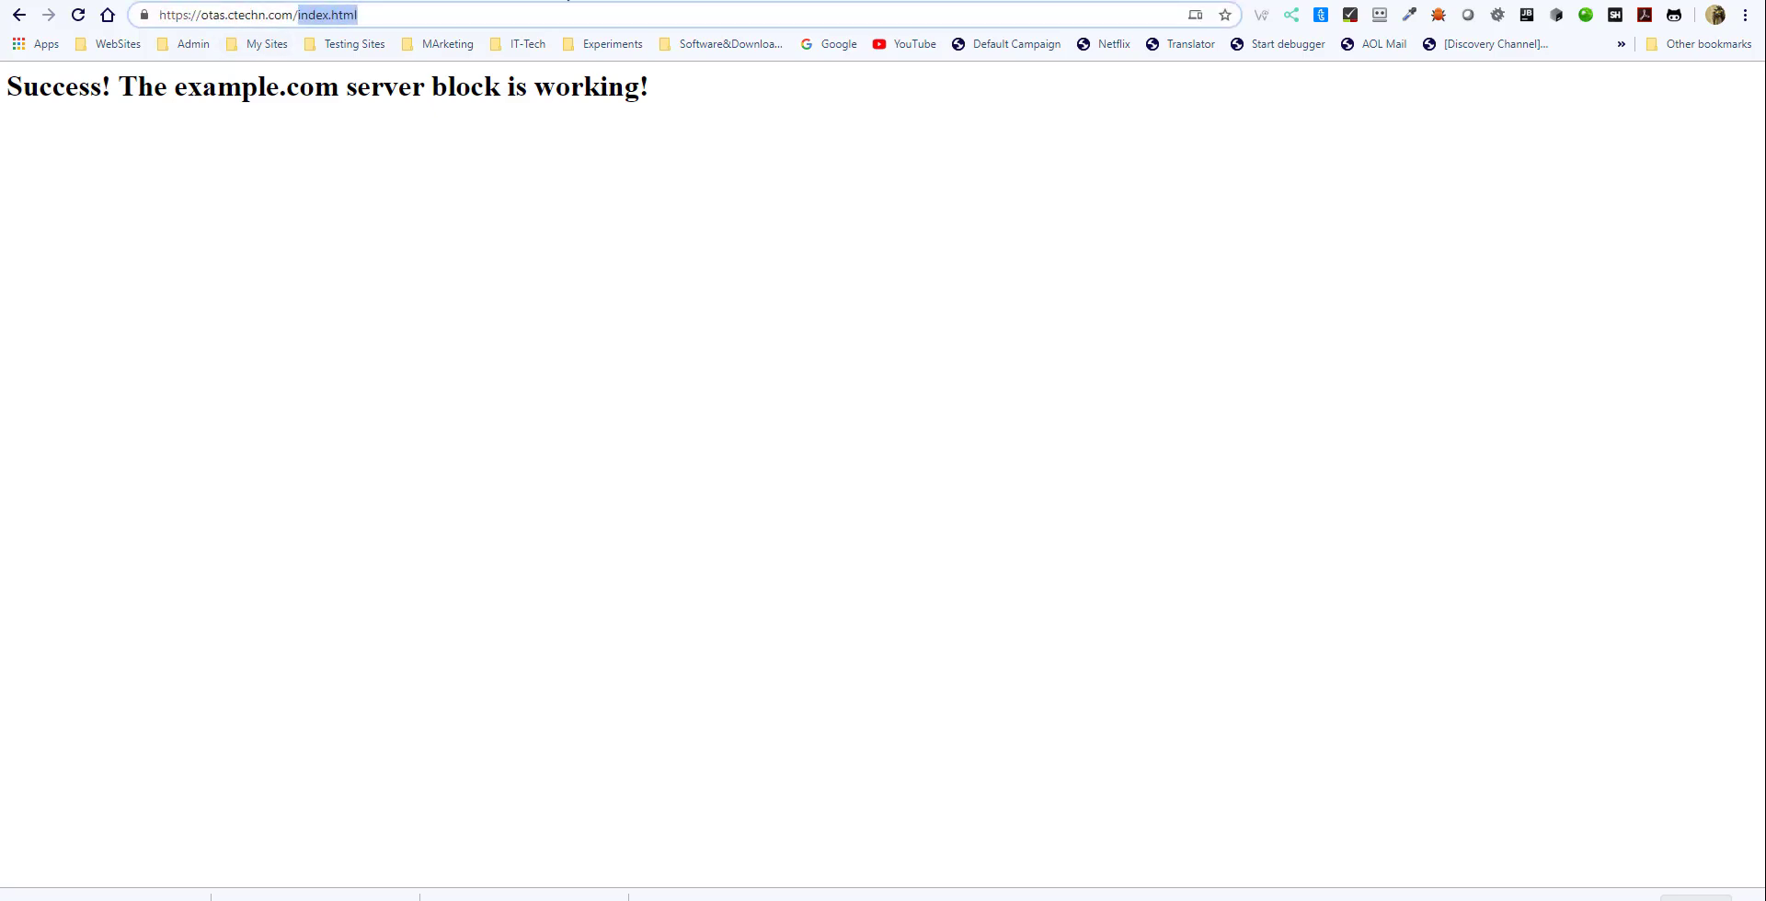
key(BackSpace)
key(Return)
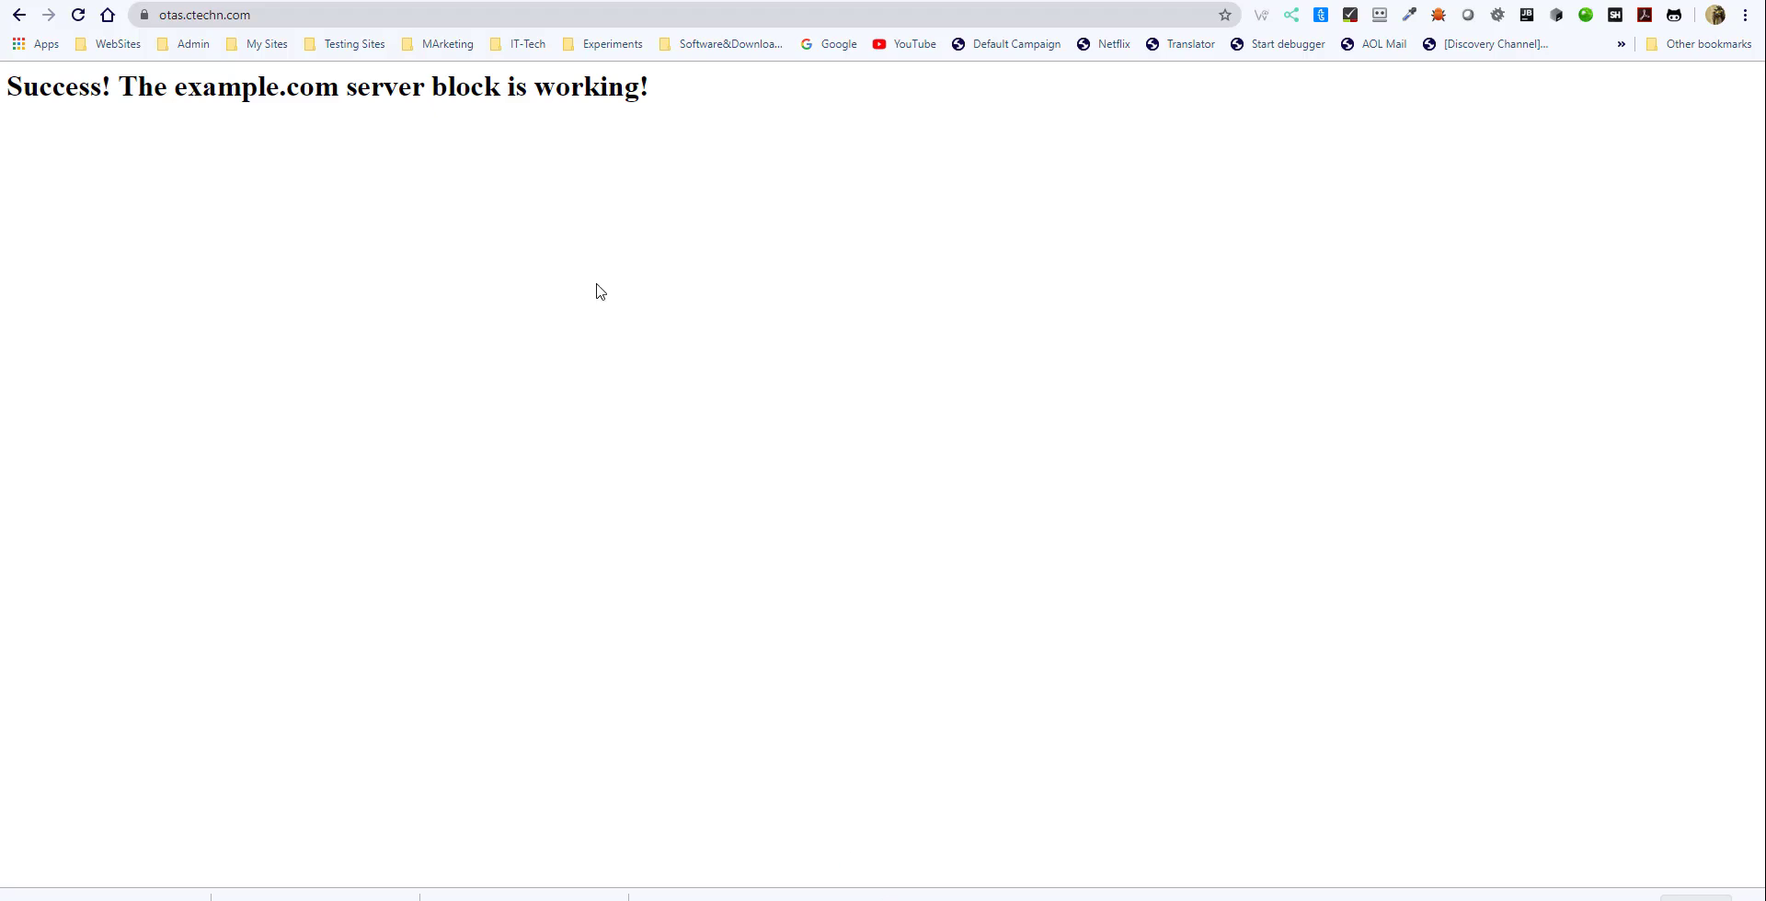
click(333, 18)
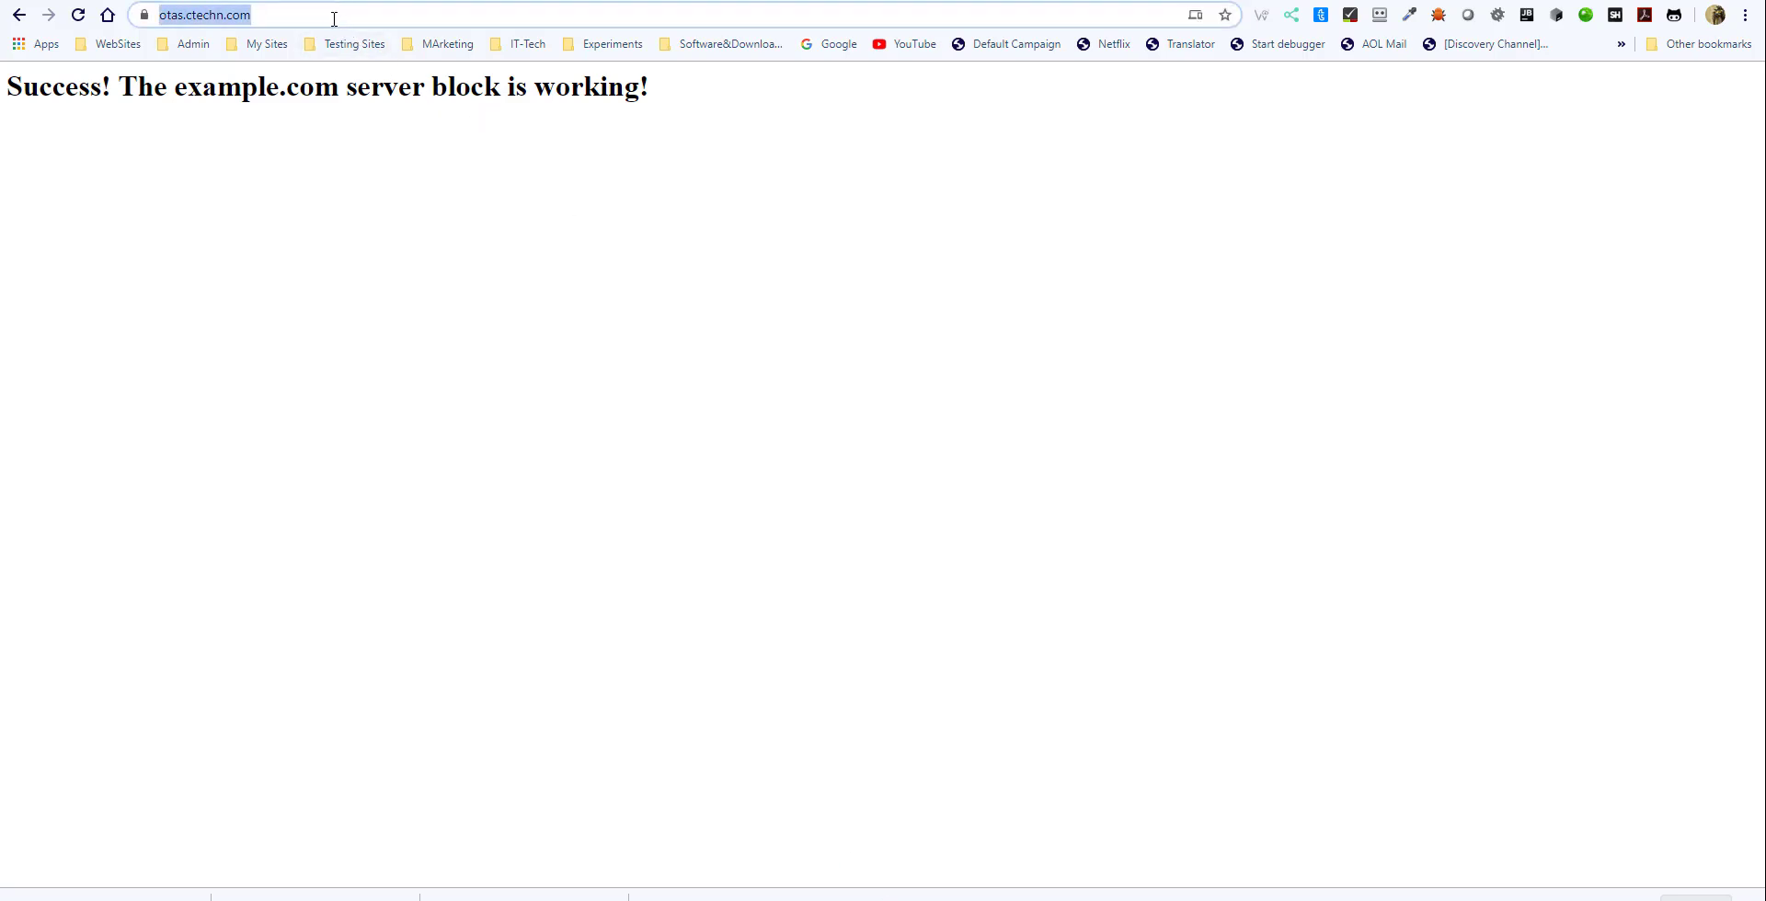
click(346, 18)
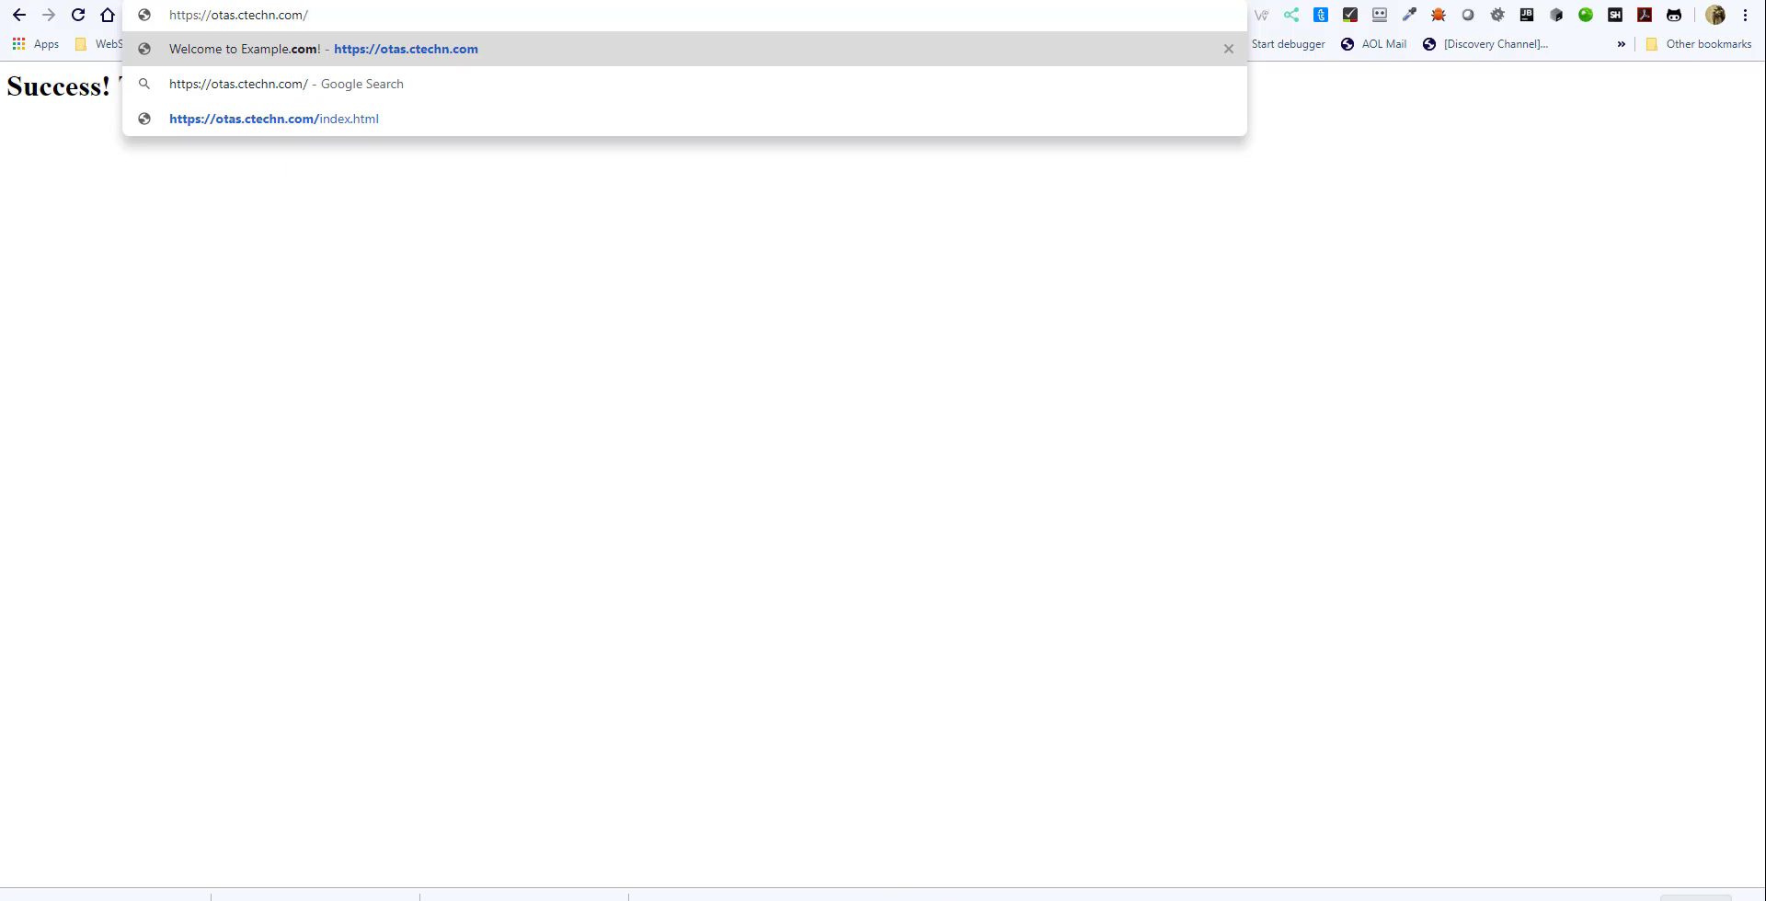
click(560, 900)
click(754, 878)
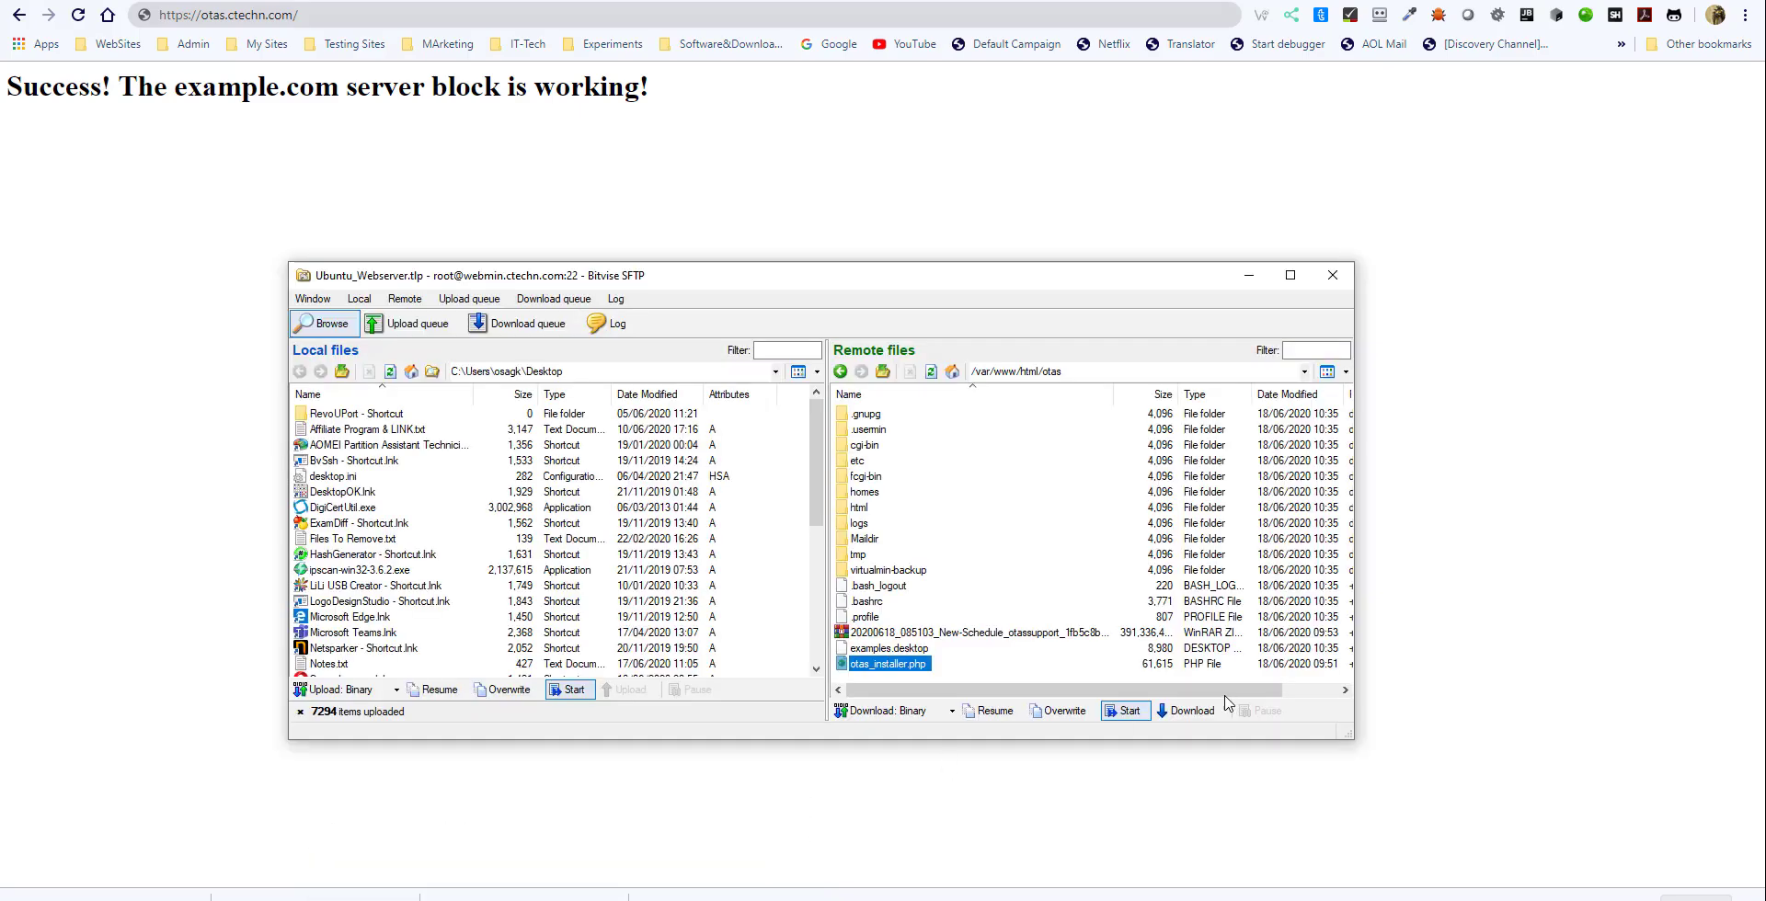
click(874, 664)
click(326, 11)
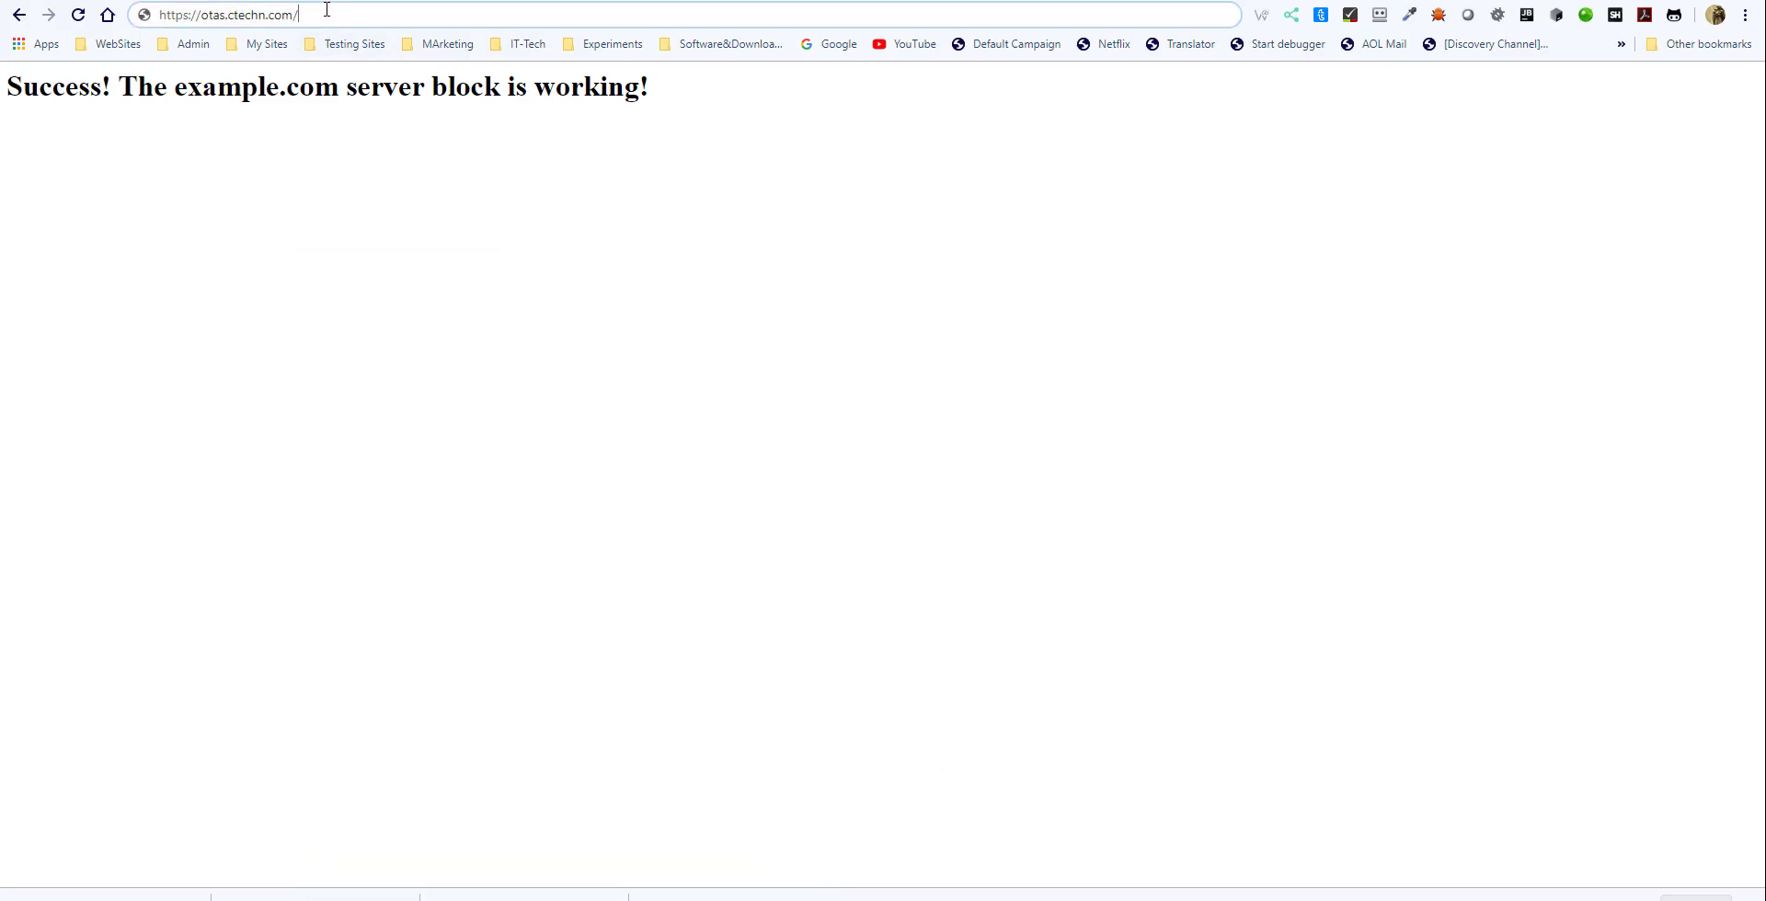
key(ctrl+v)
key(Return)
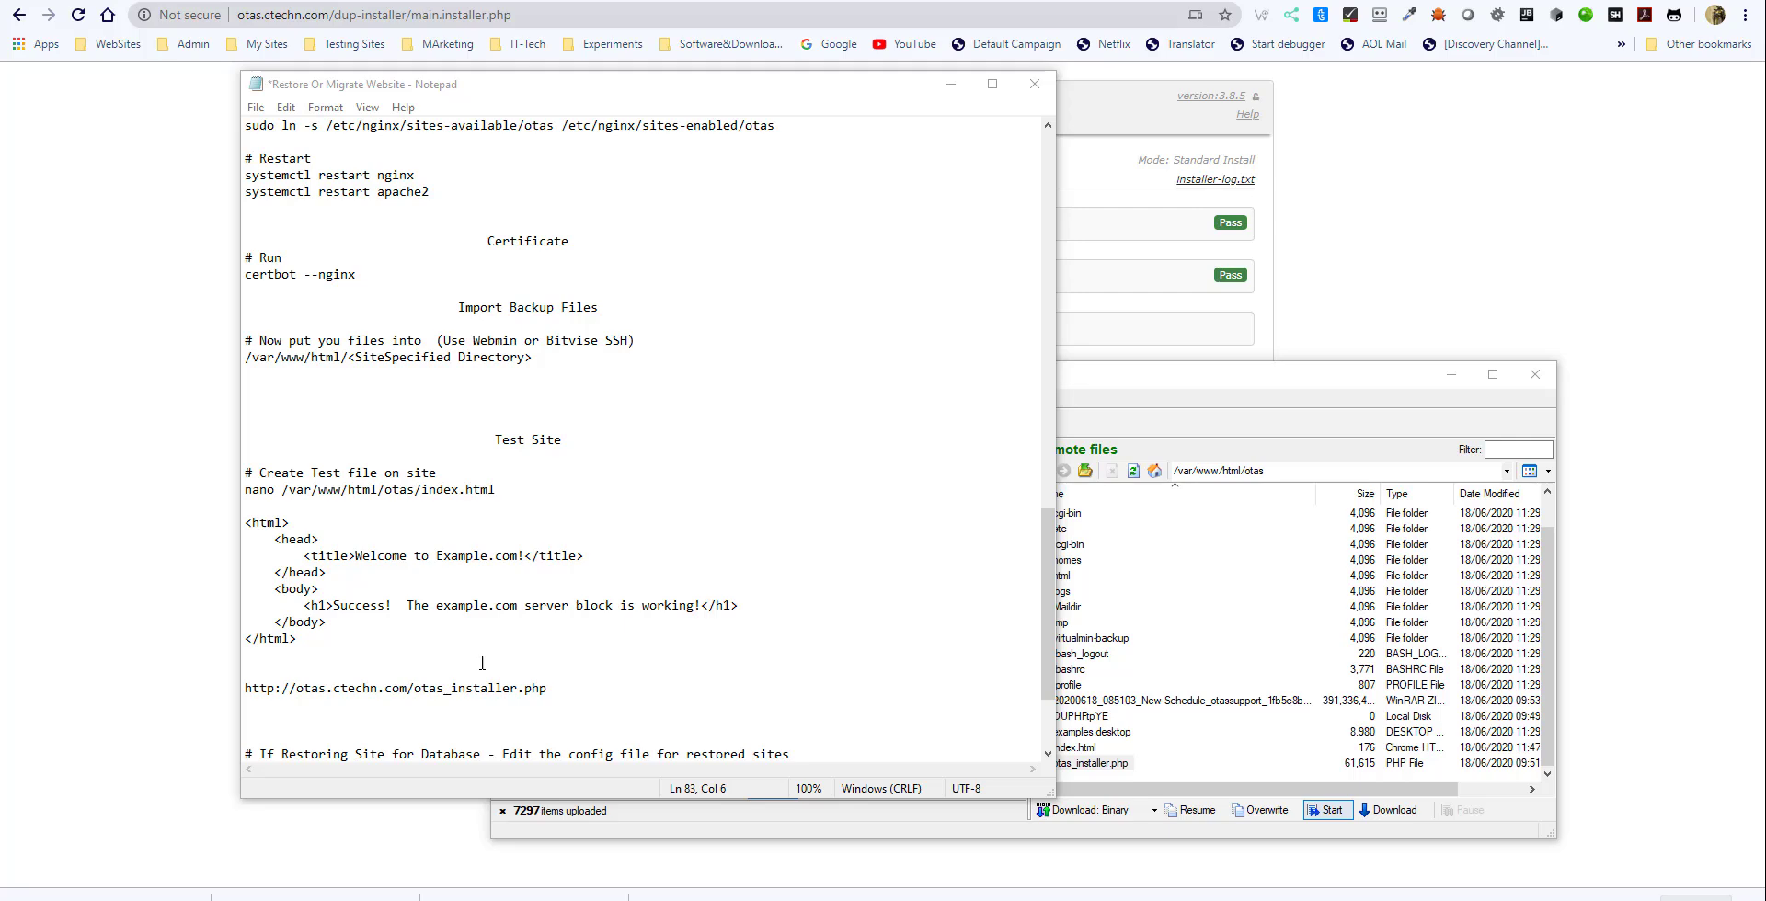
click(1267, 412)
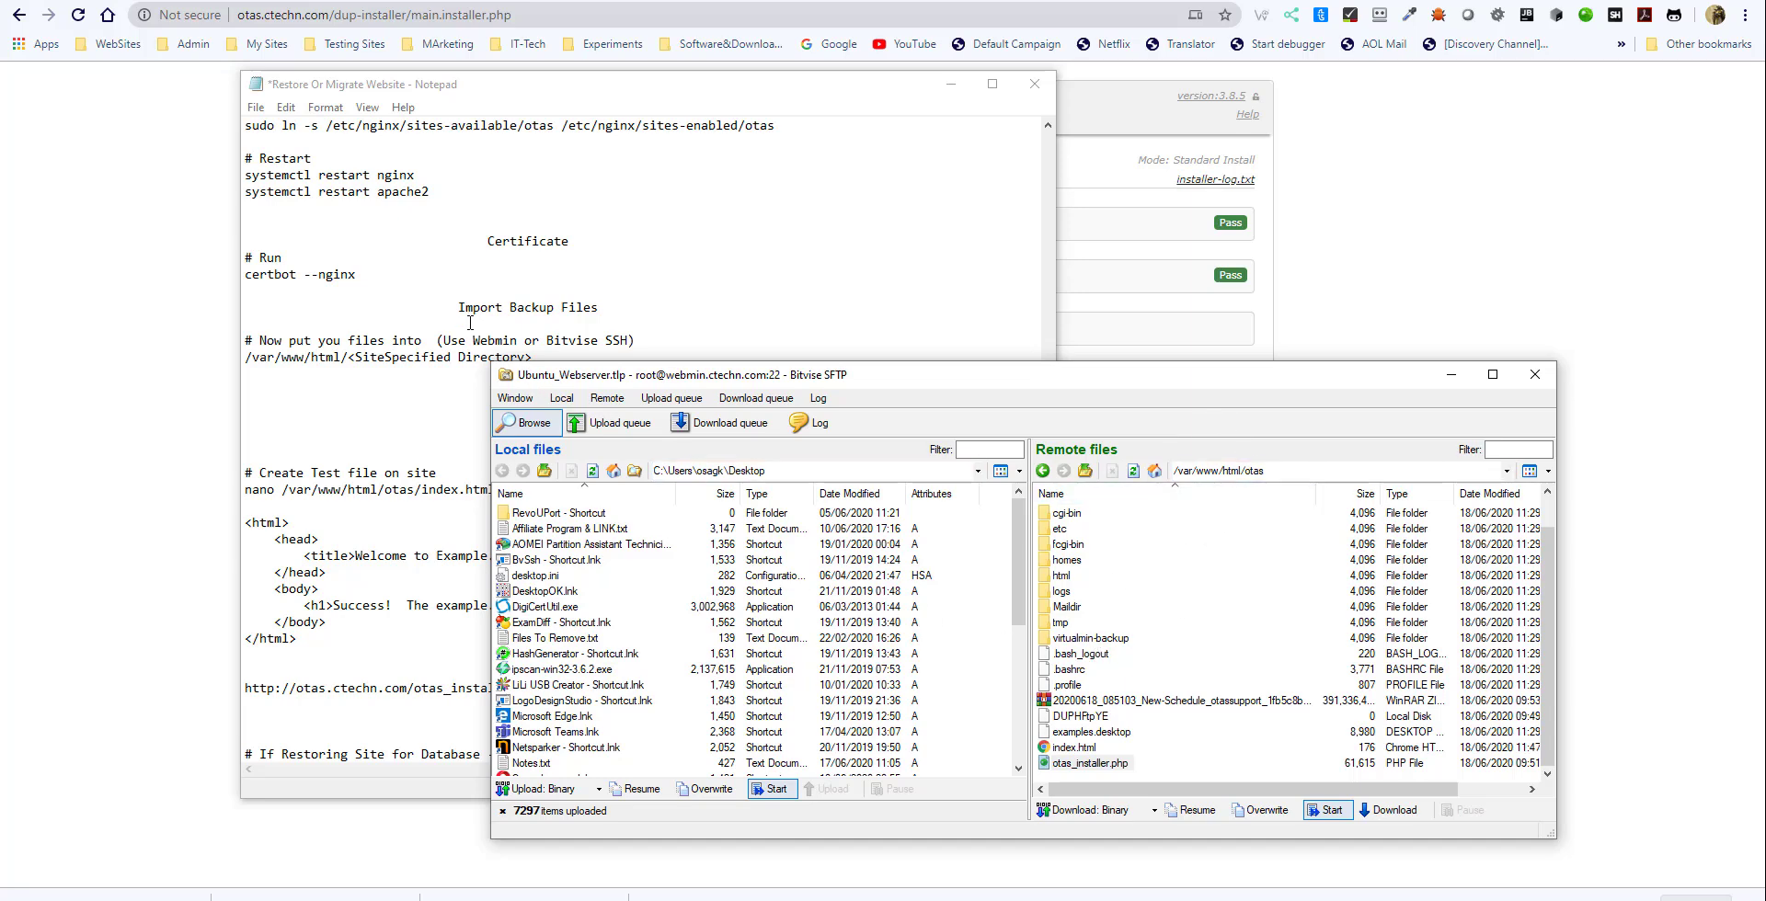
click(576, 85)
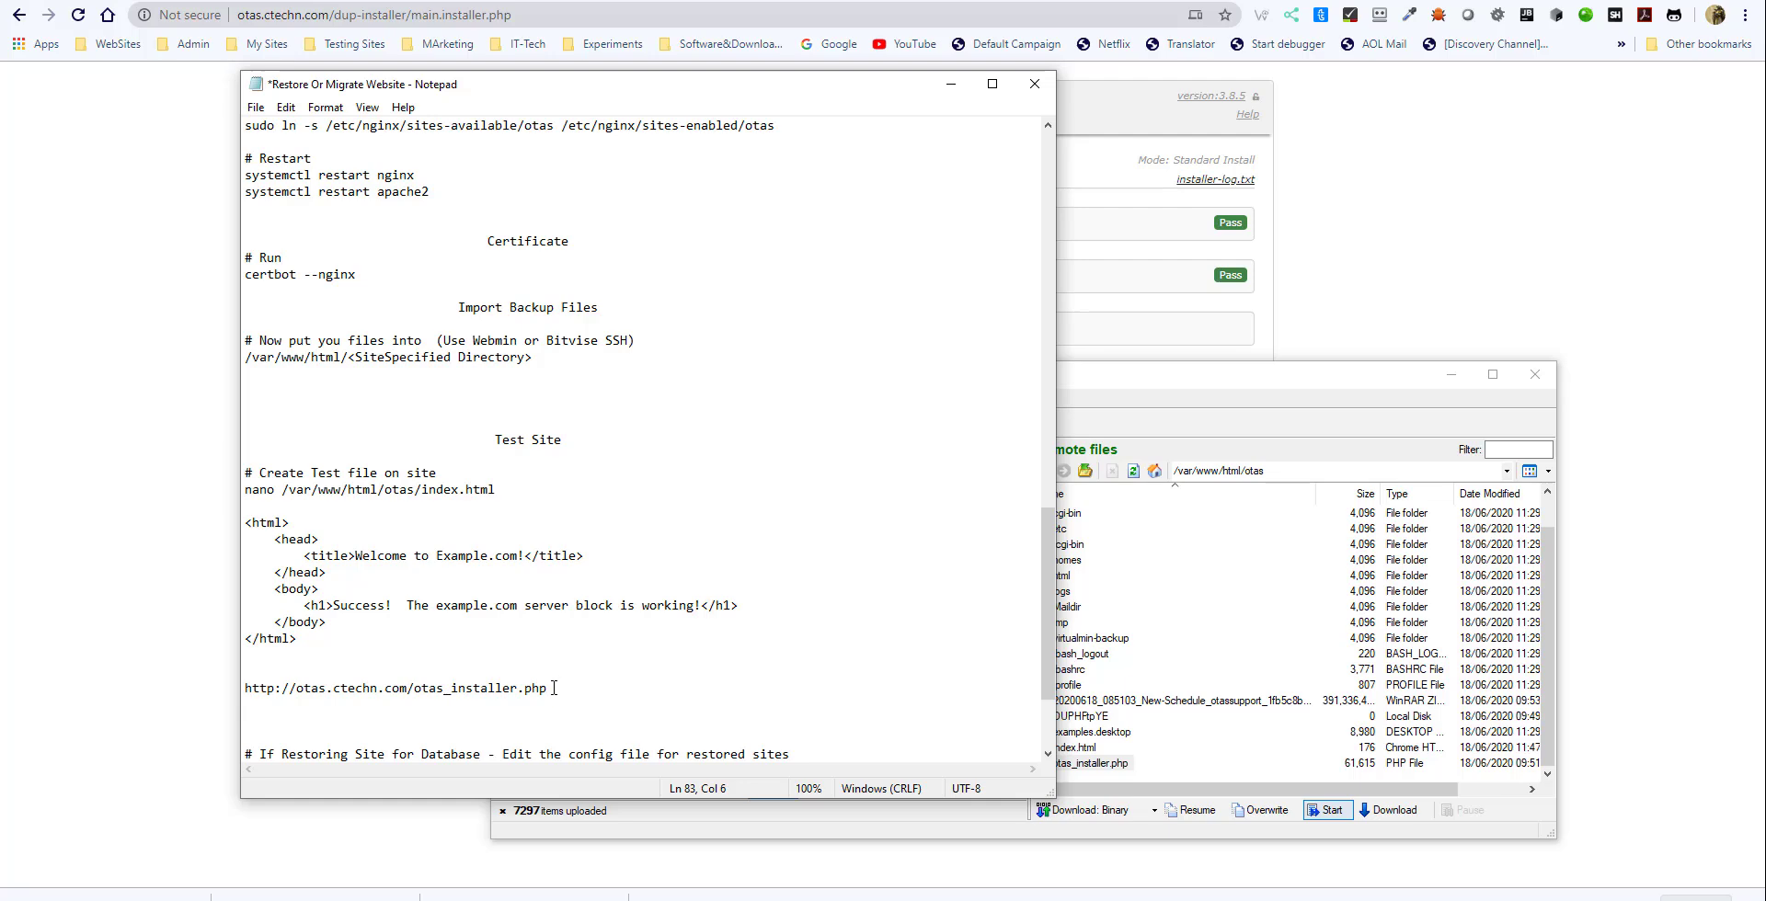
drag(554, 688, 242, 690)
key(ctrl+c)
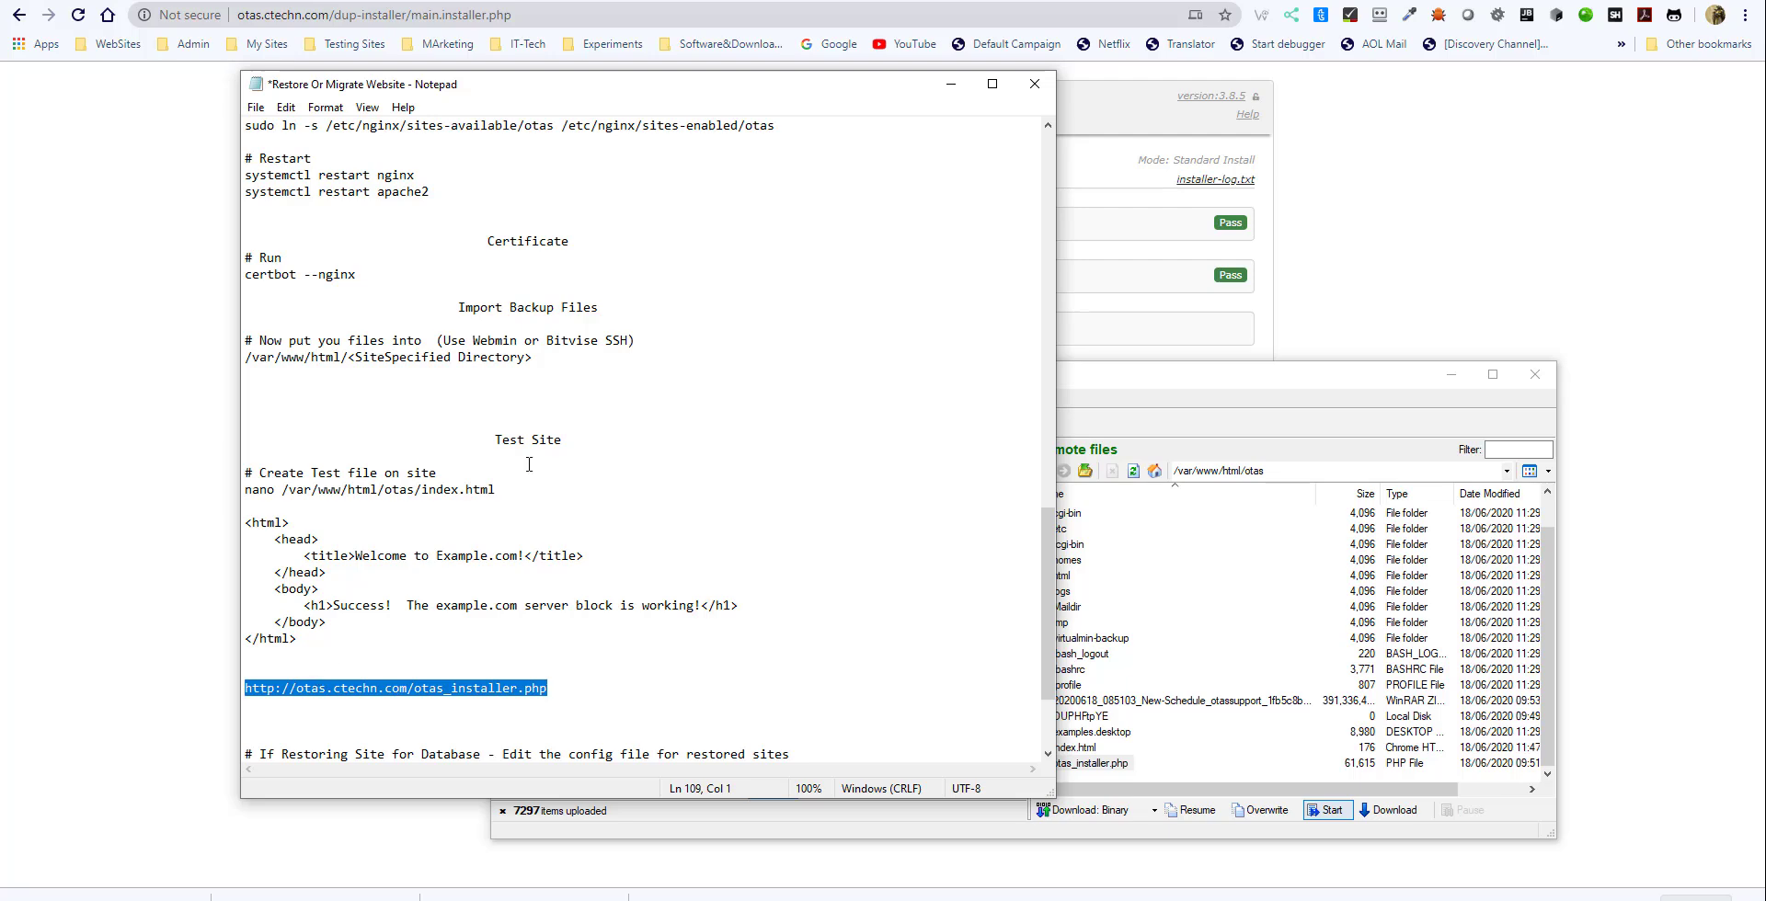
scroll(545, 407, up, 9)
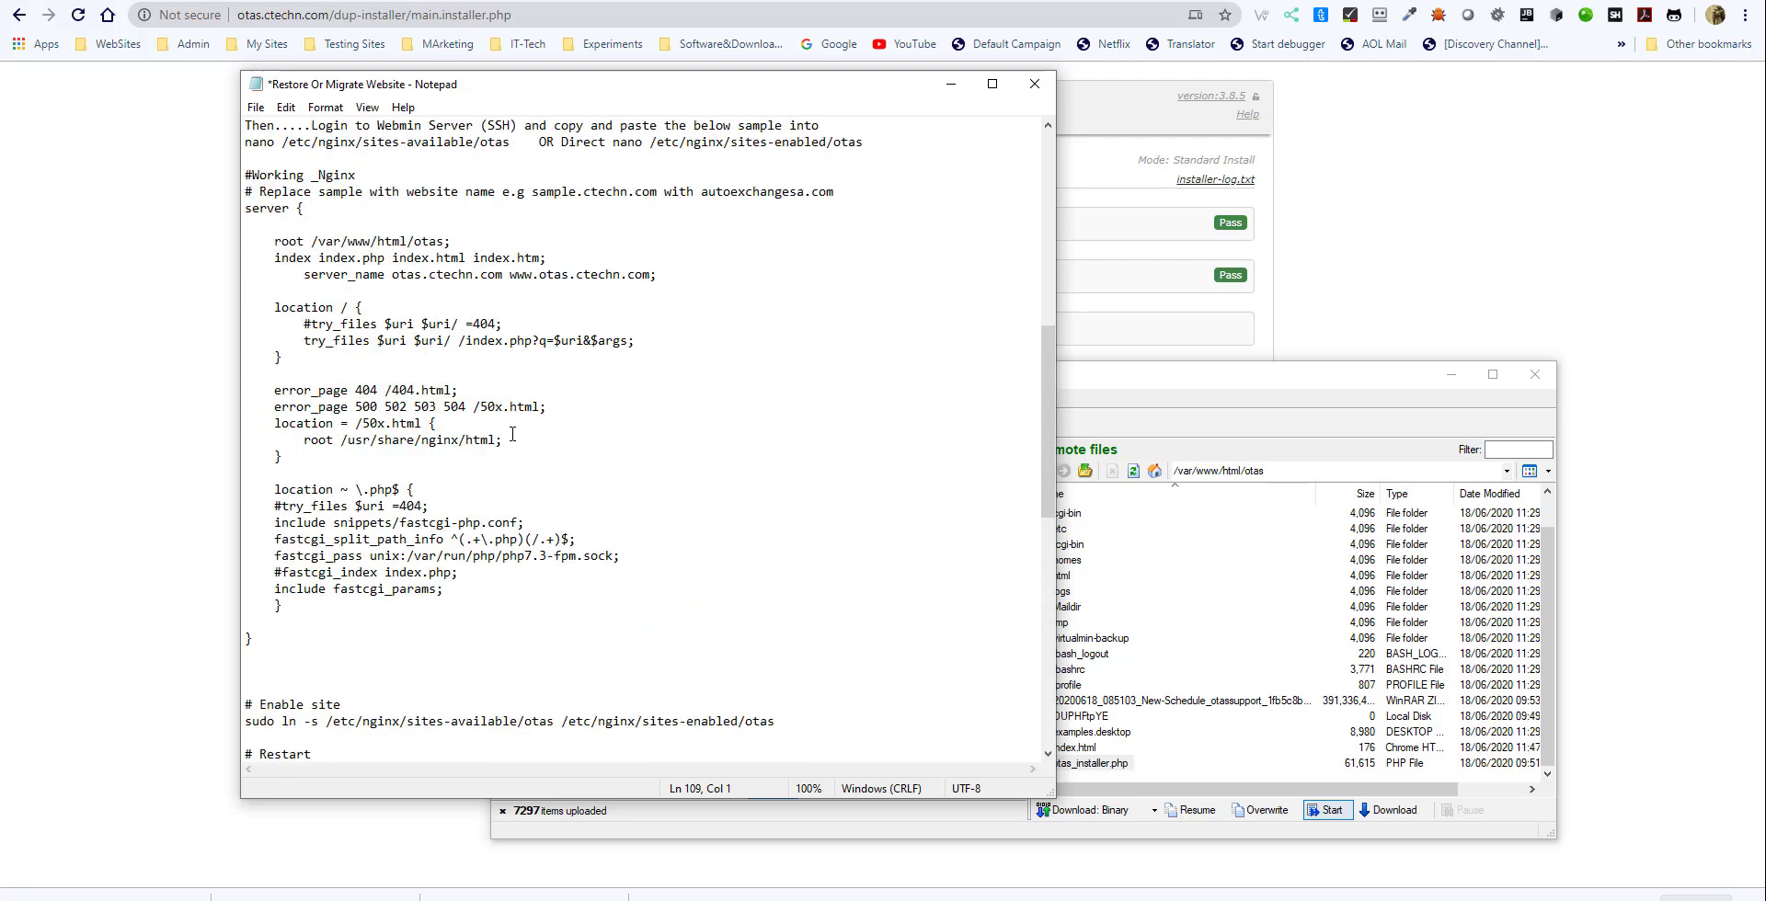
scroll(509, 460, down, 5)
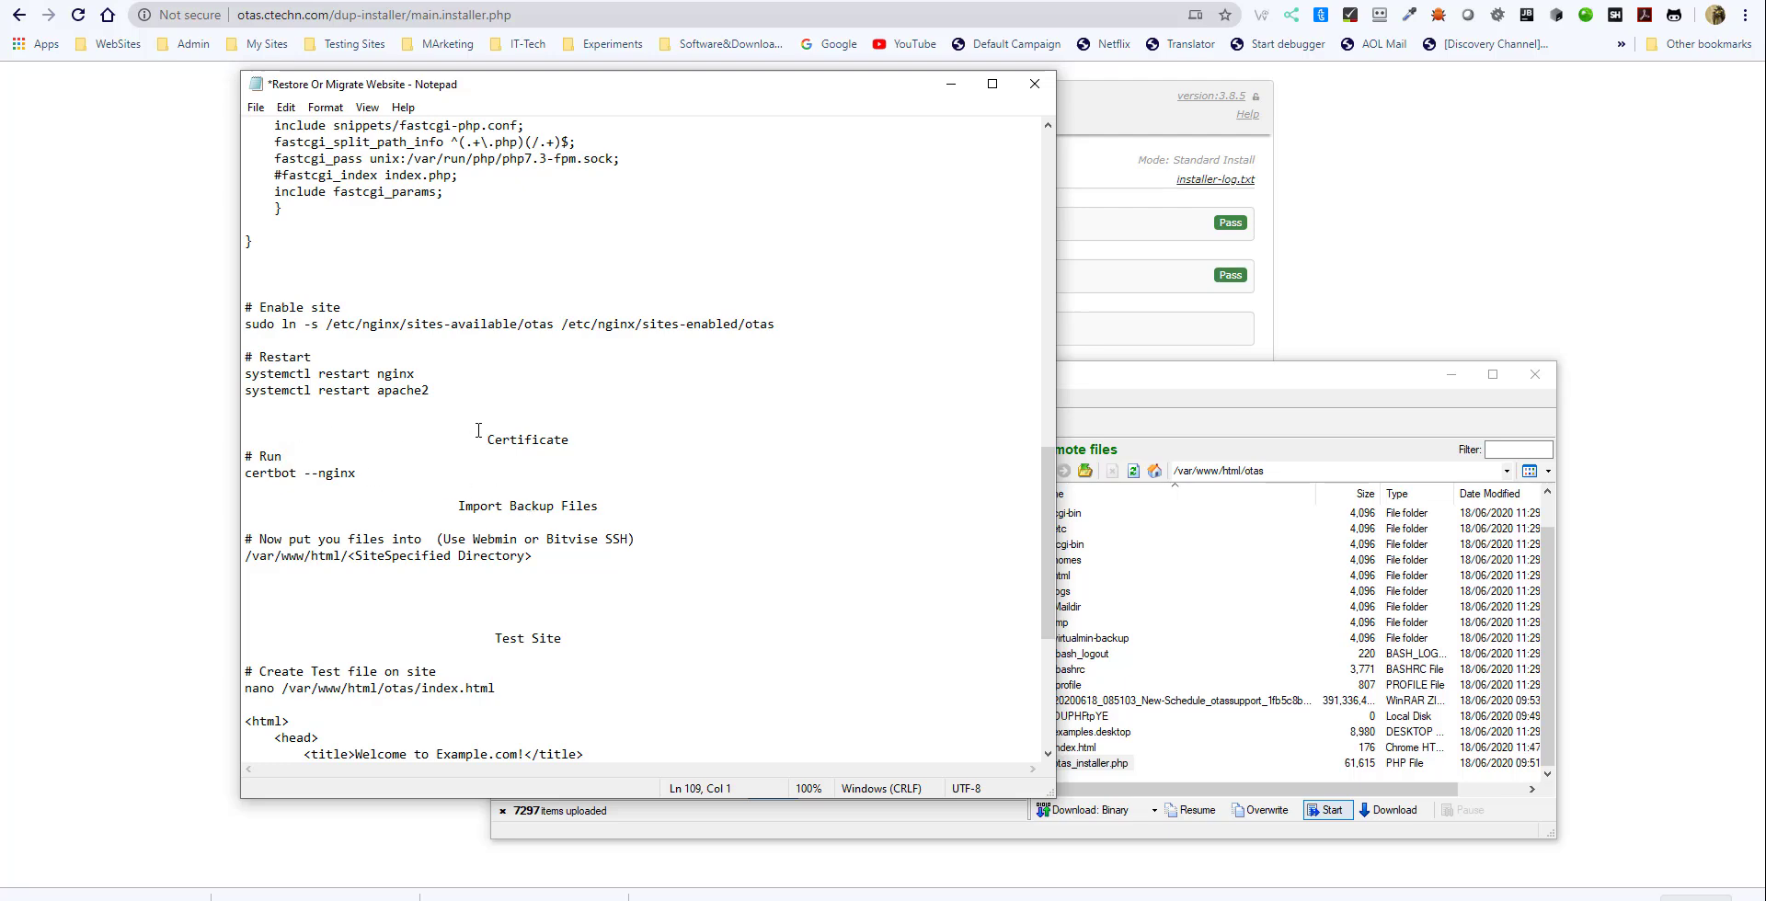
drag(490, 440, 558, 455)
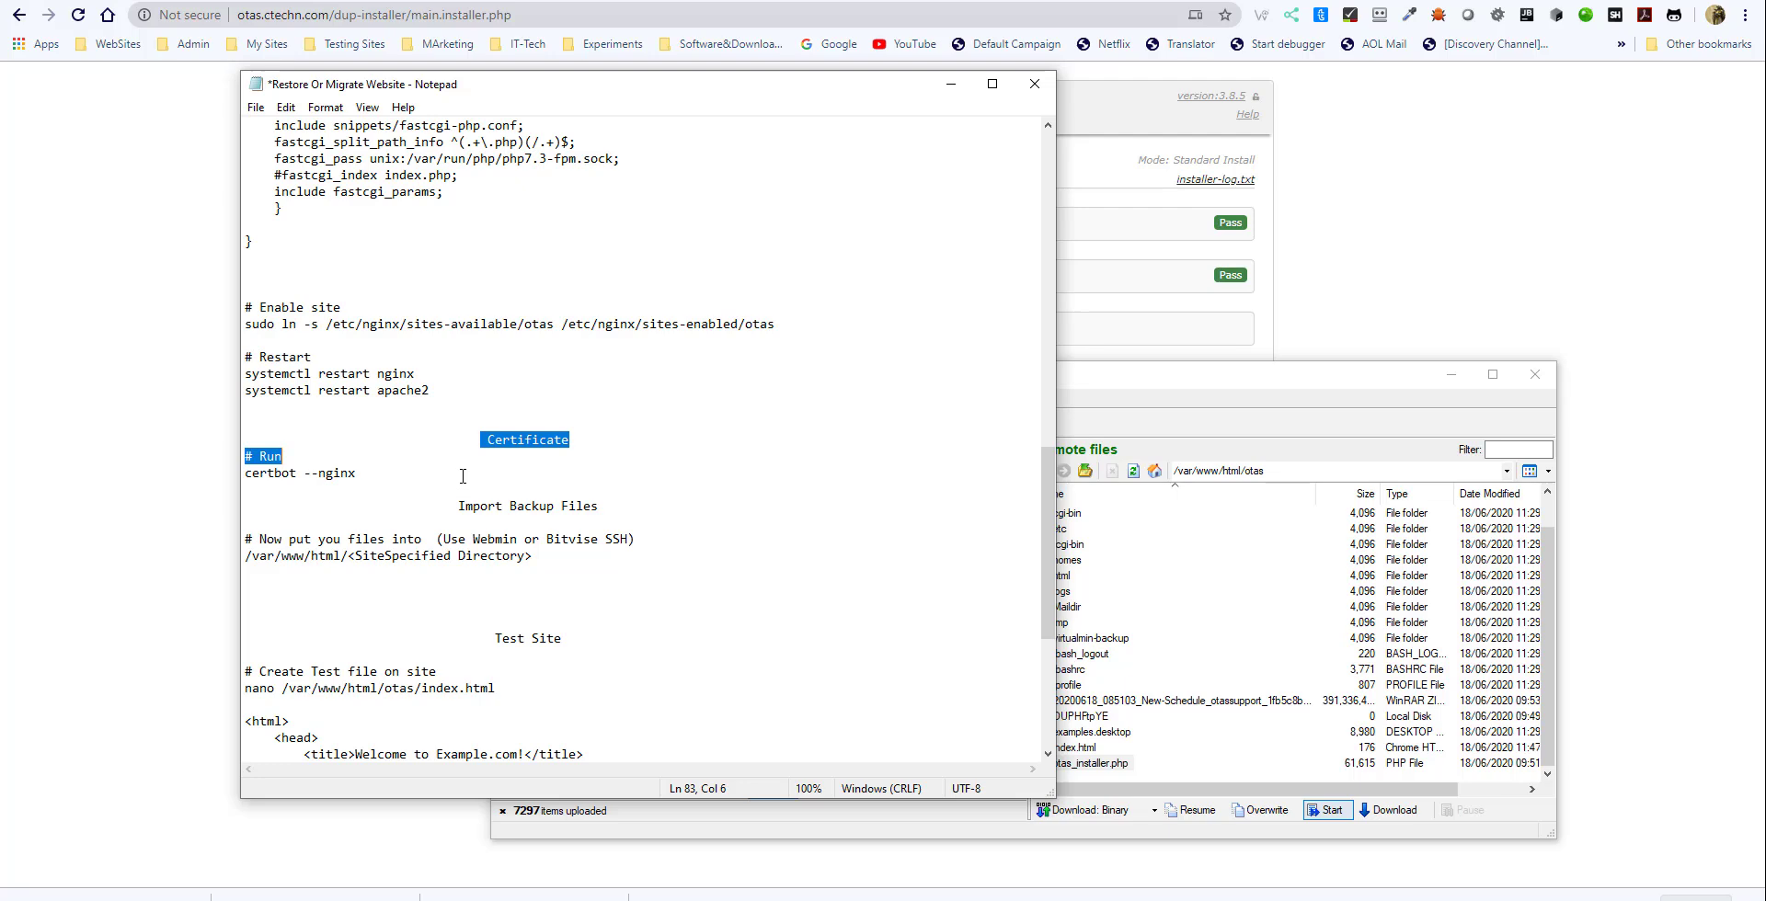
click(1232, 391)
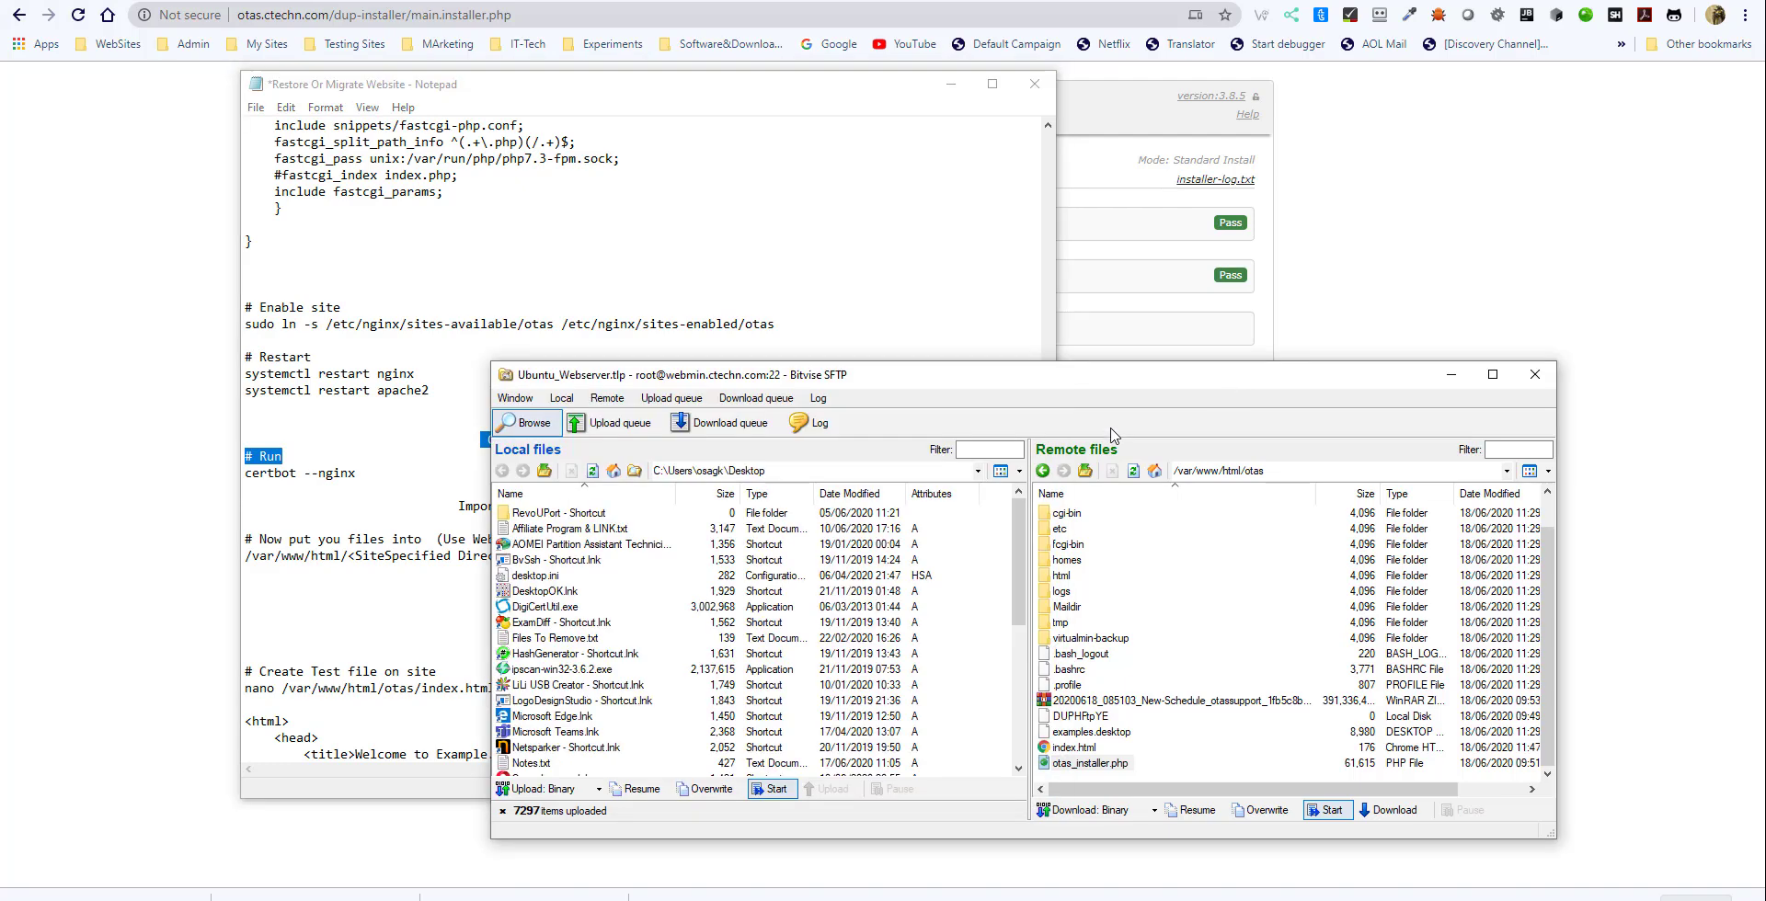
click(469, 489)
scroll(515, 644, down, 7)
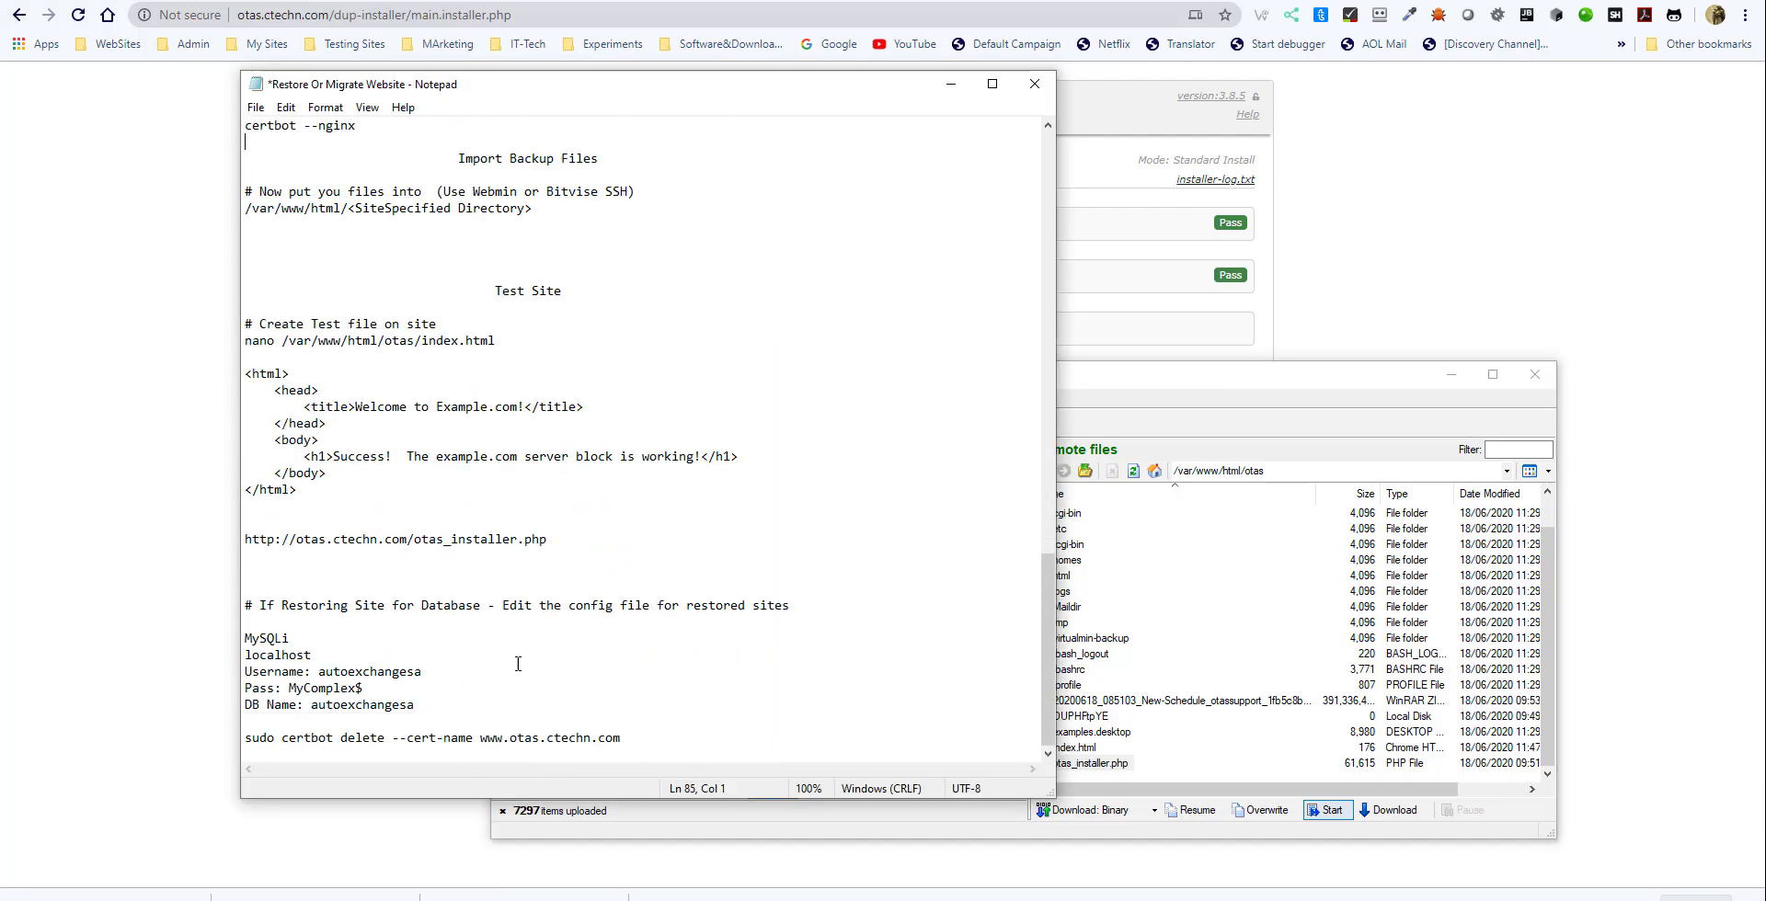
drag(648, 738, 227, 740)
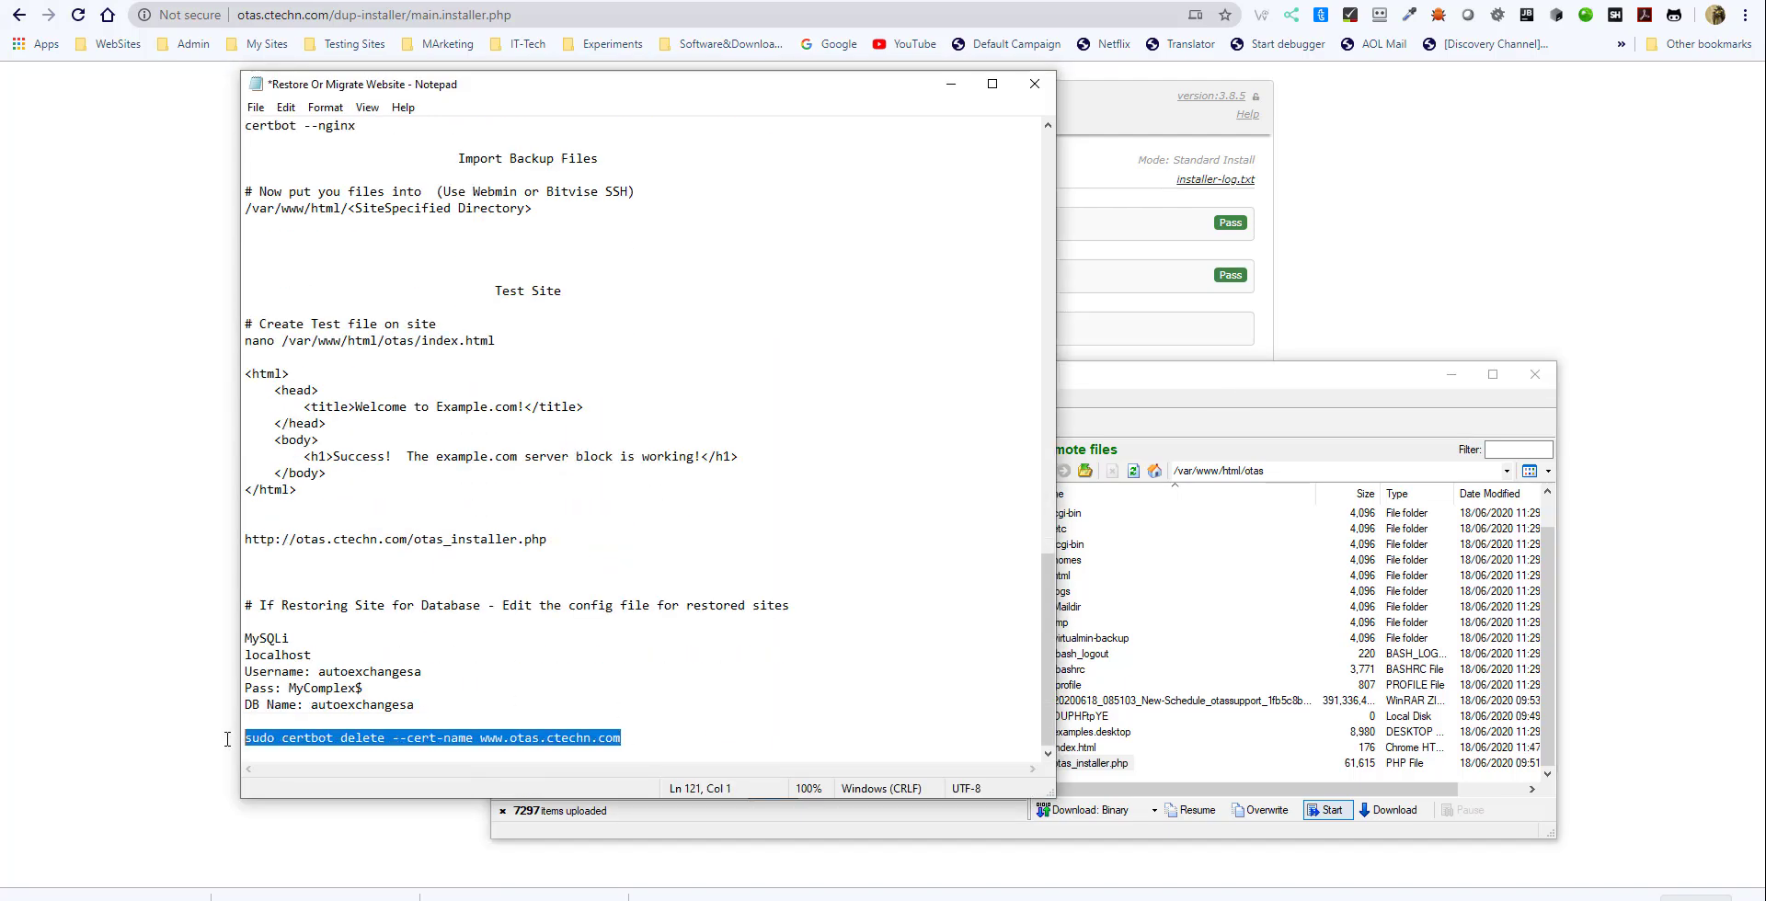
scroll(662, 546, up, 5)
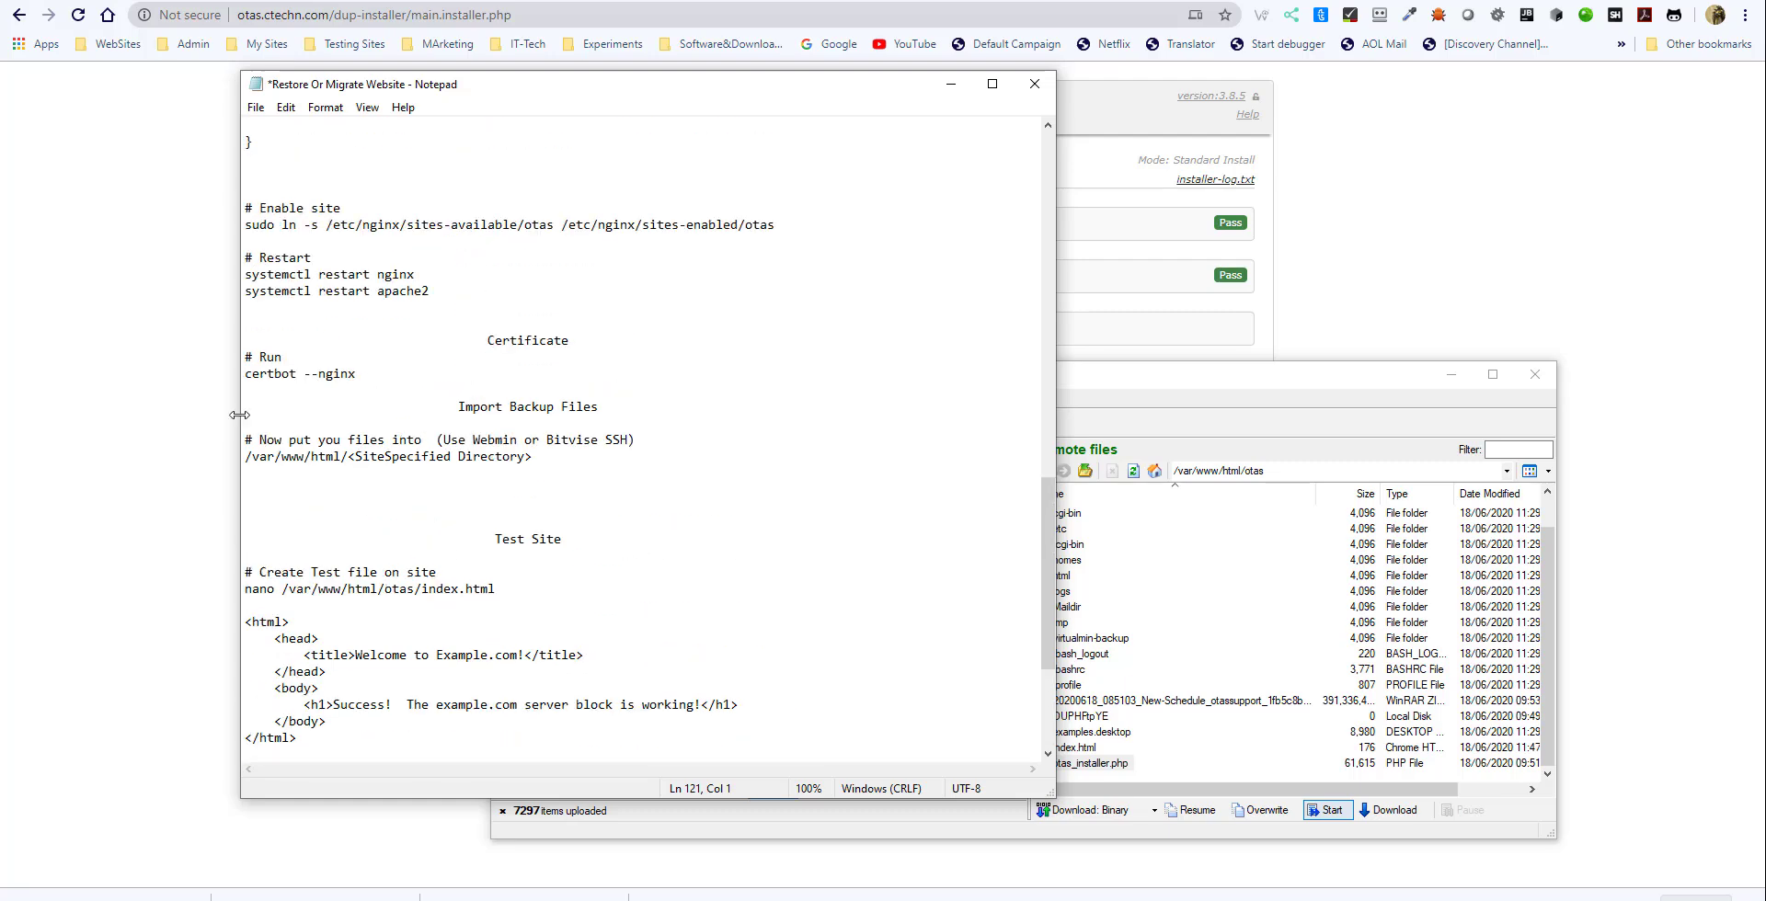
click(147, 345)
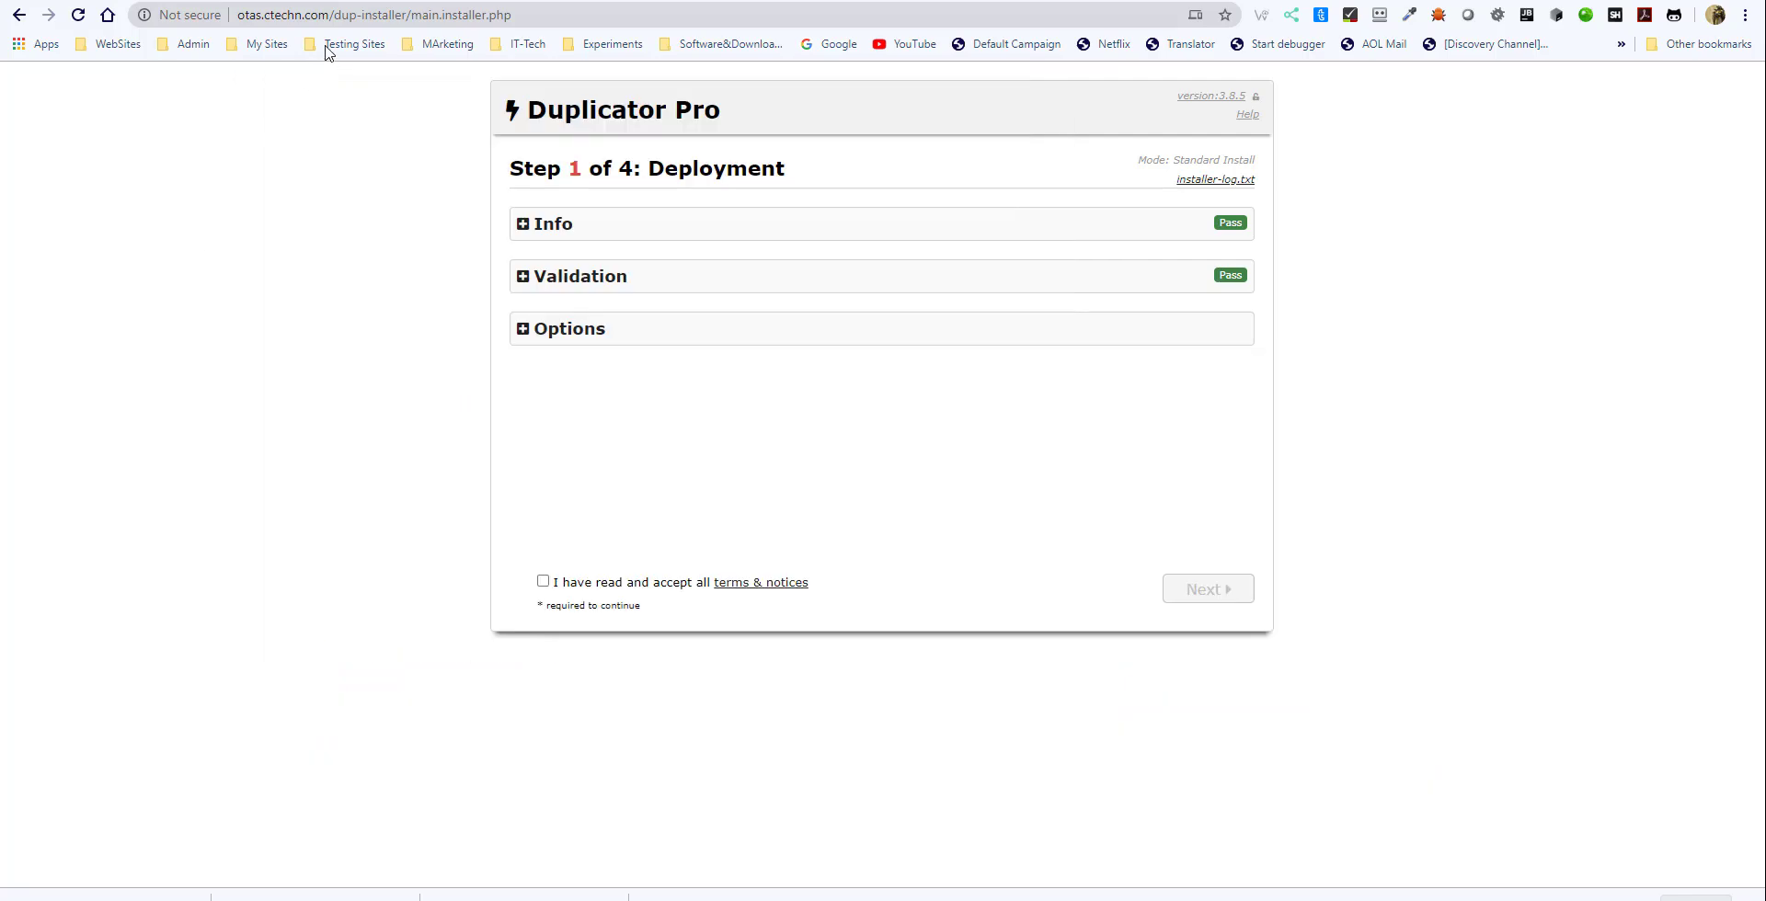
click(359, 18)
key(ctrl+v)
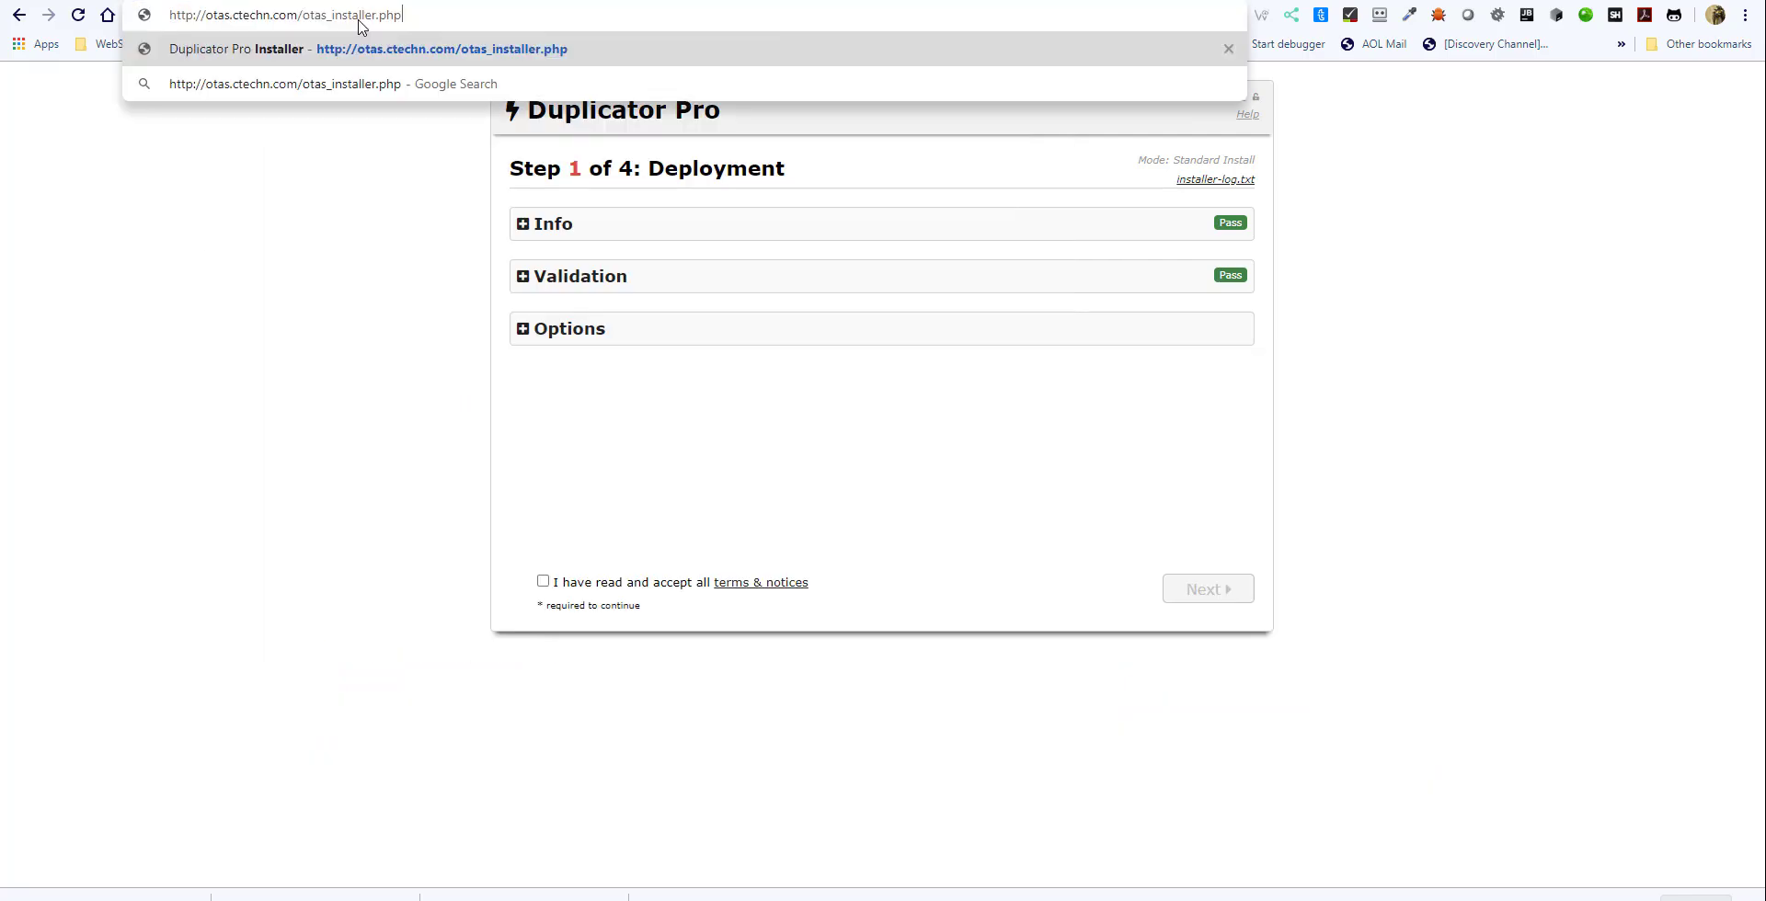
key(Return)
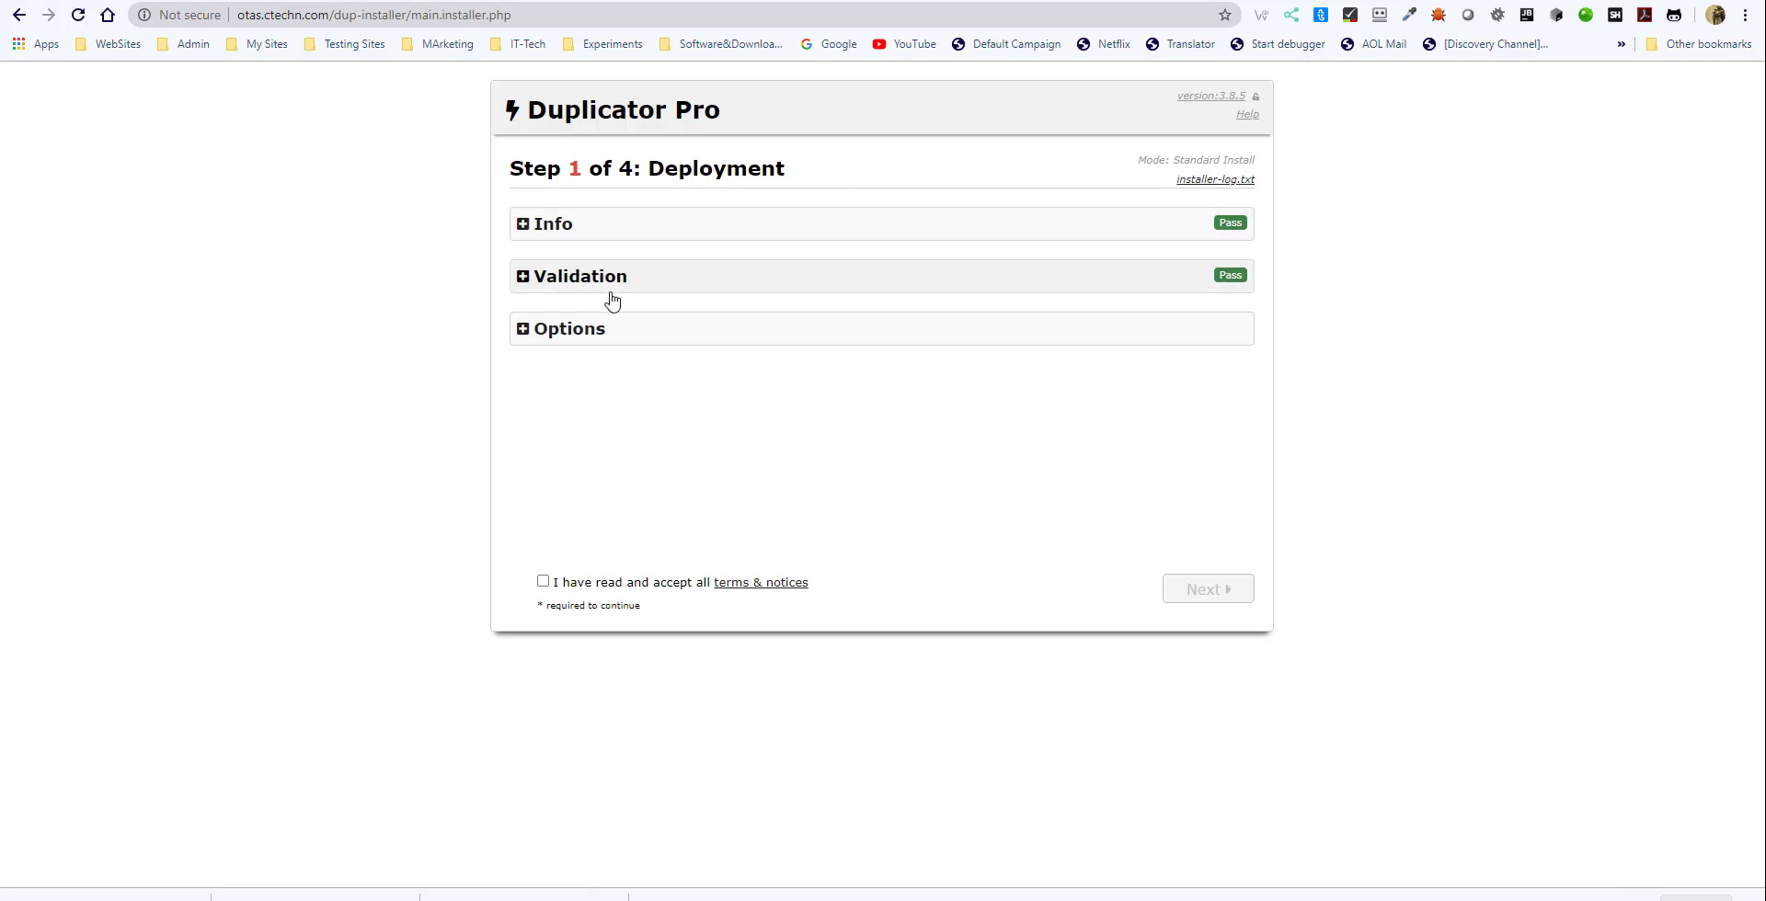
- Expand the installer's Info and Validation sections and check the server's PHP version under Requirements
click(524, 230)
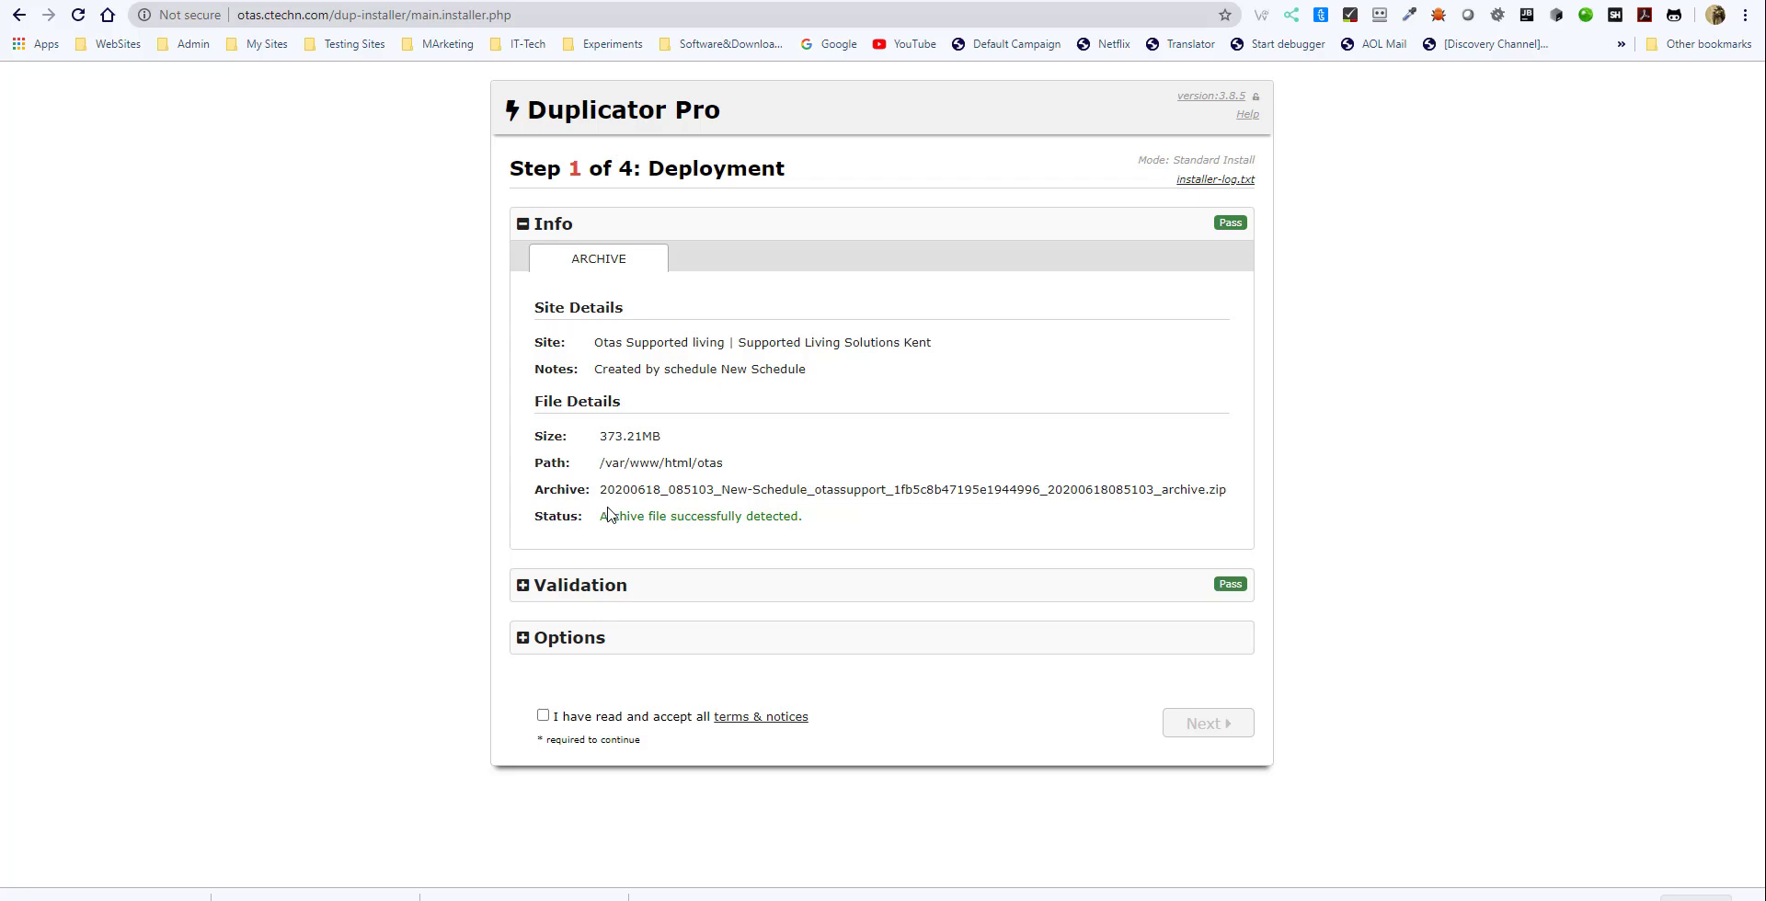
click(518, 594)
scroll(828, 570, down, 3)
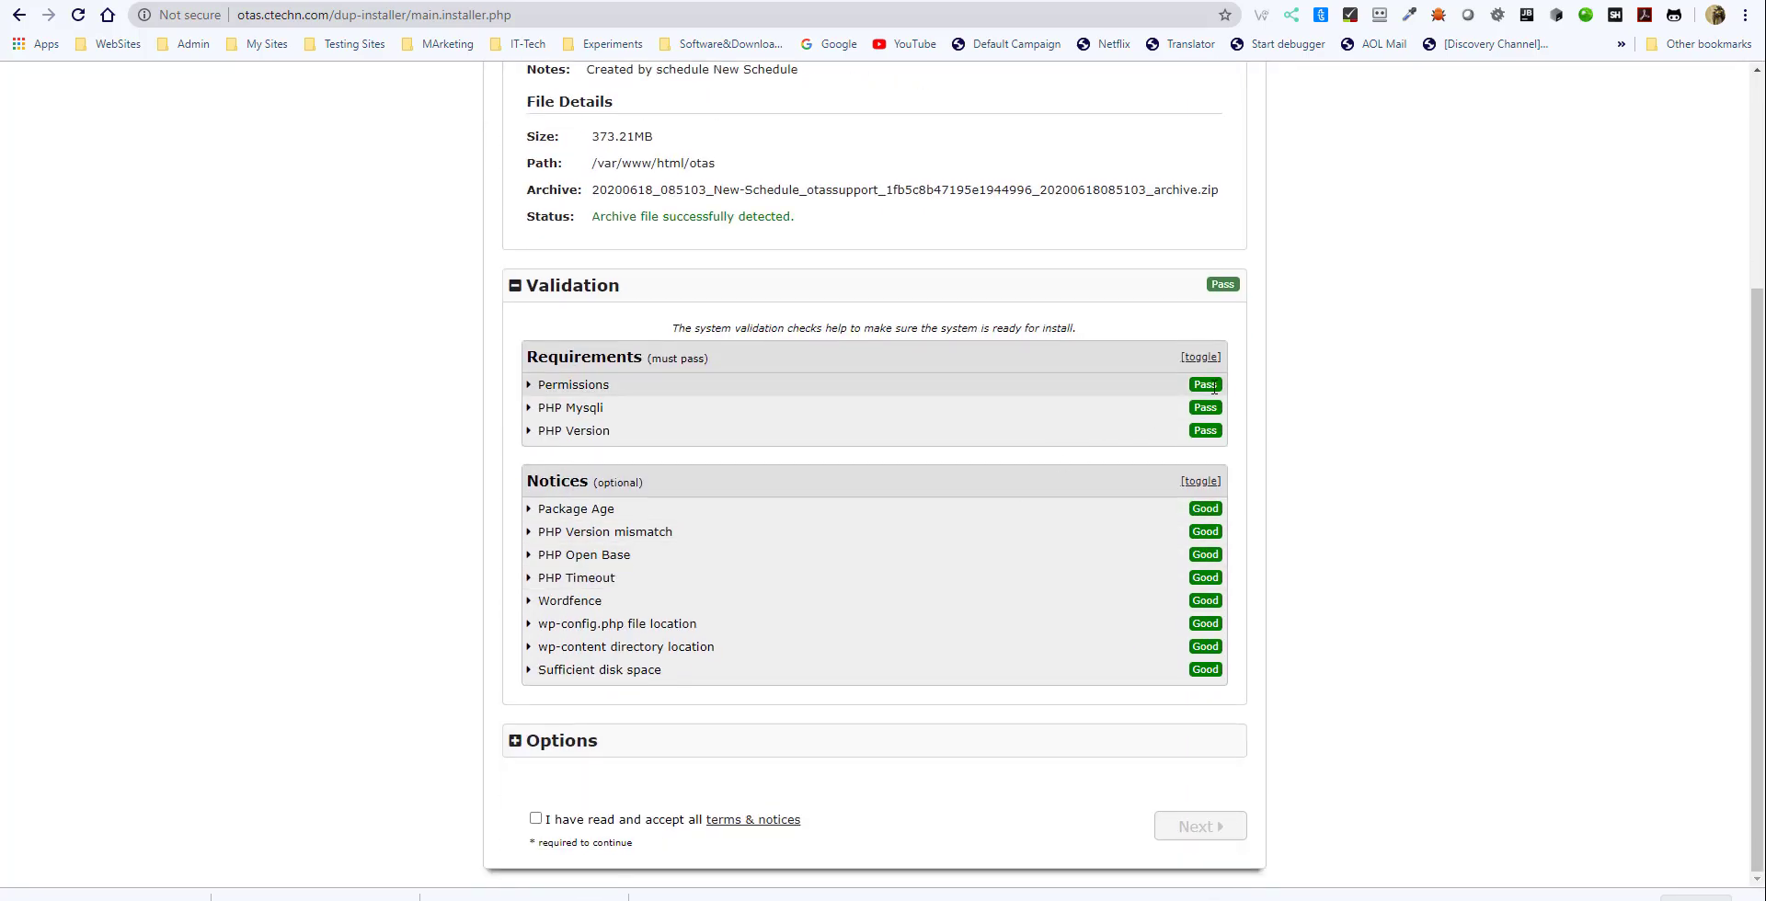
click(534, 431)
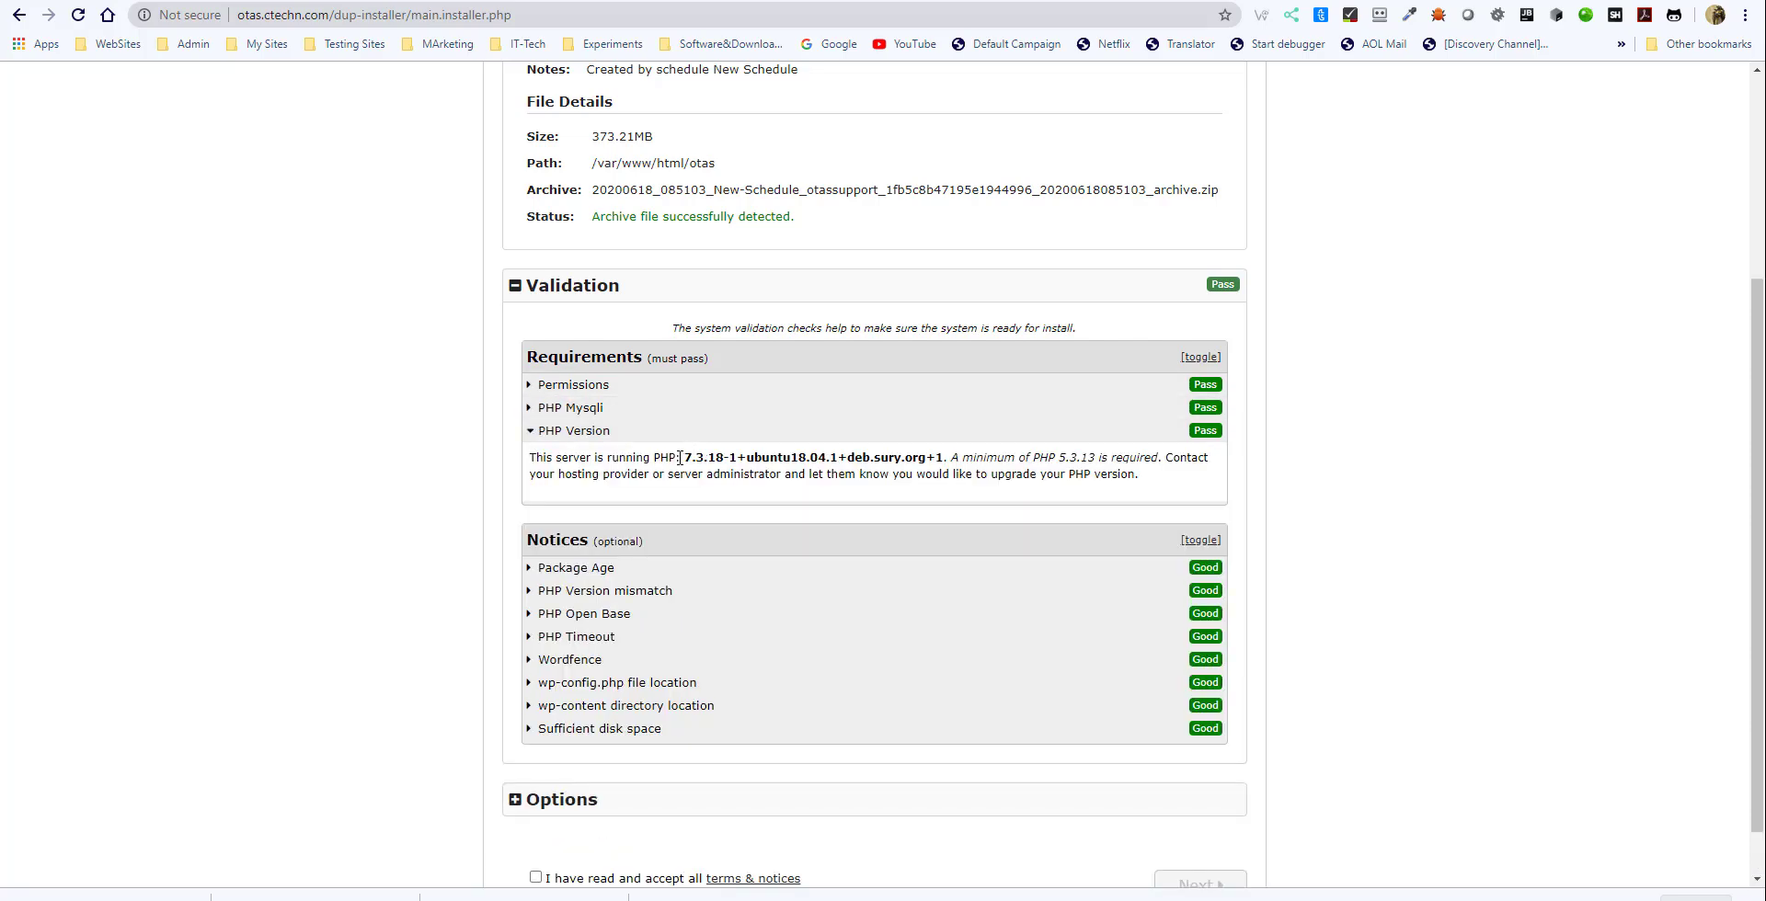
drag(680, 458, 741, 465)
- Expand and read the PHP Version mismatch, PHP Open Base and PHP Timeout notices
click(529, 593)
scroll(534, 598, down, 2)
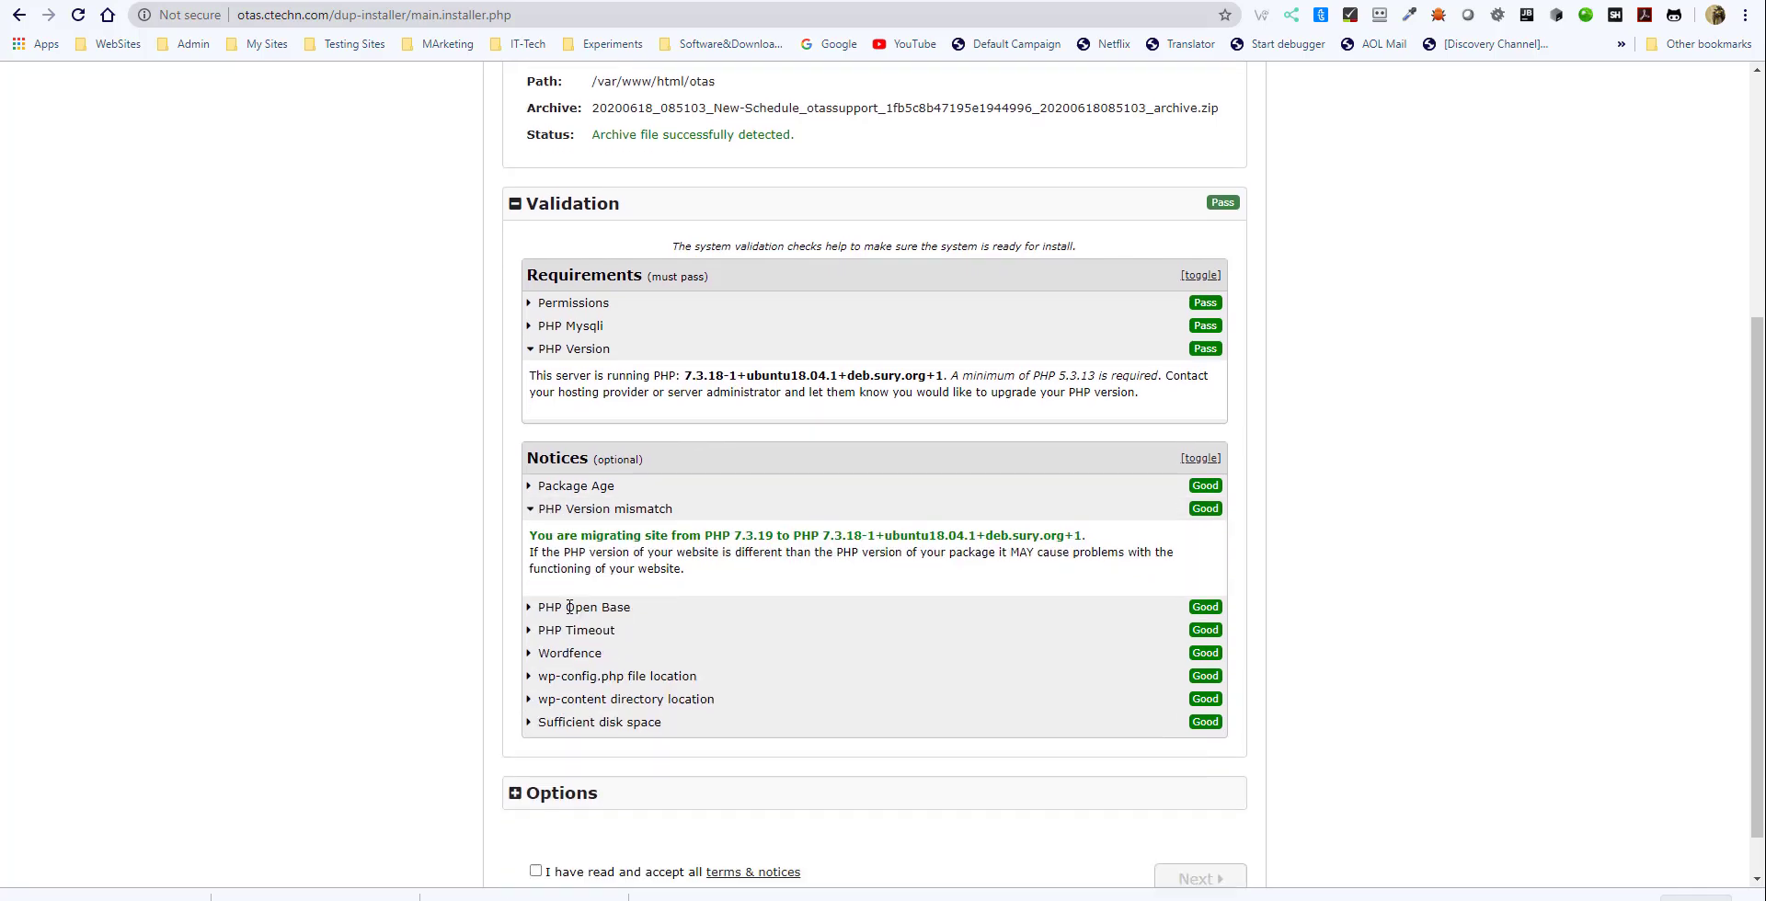
click(534, 555)
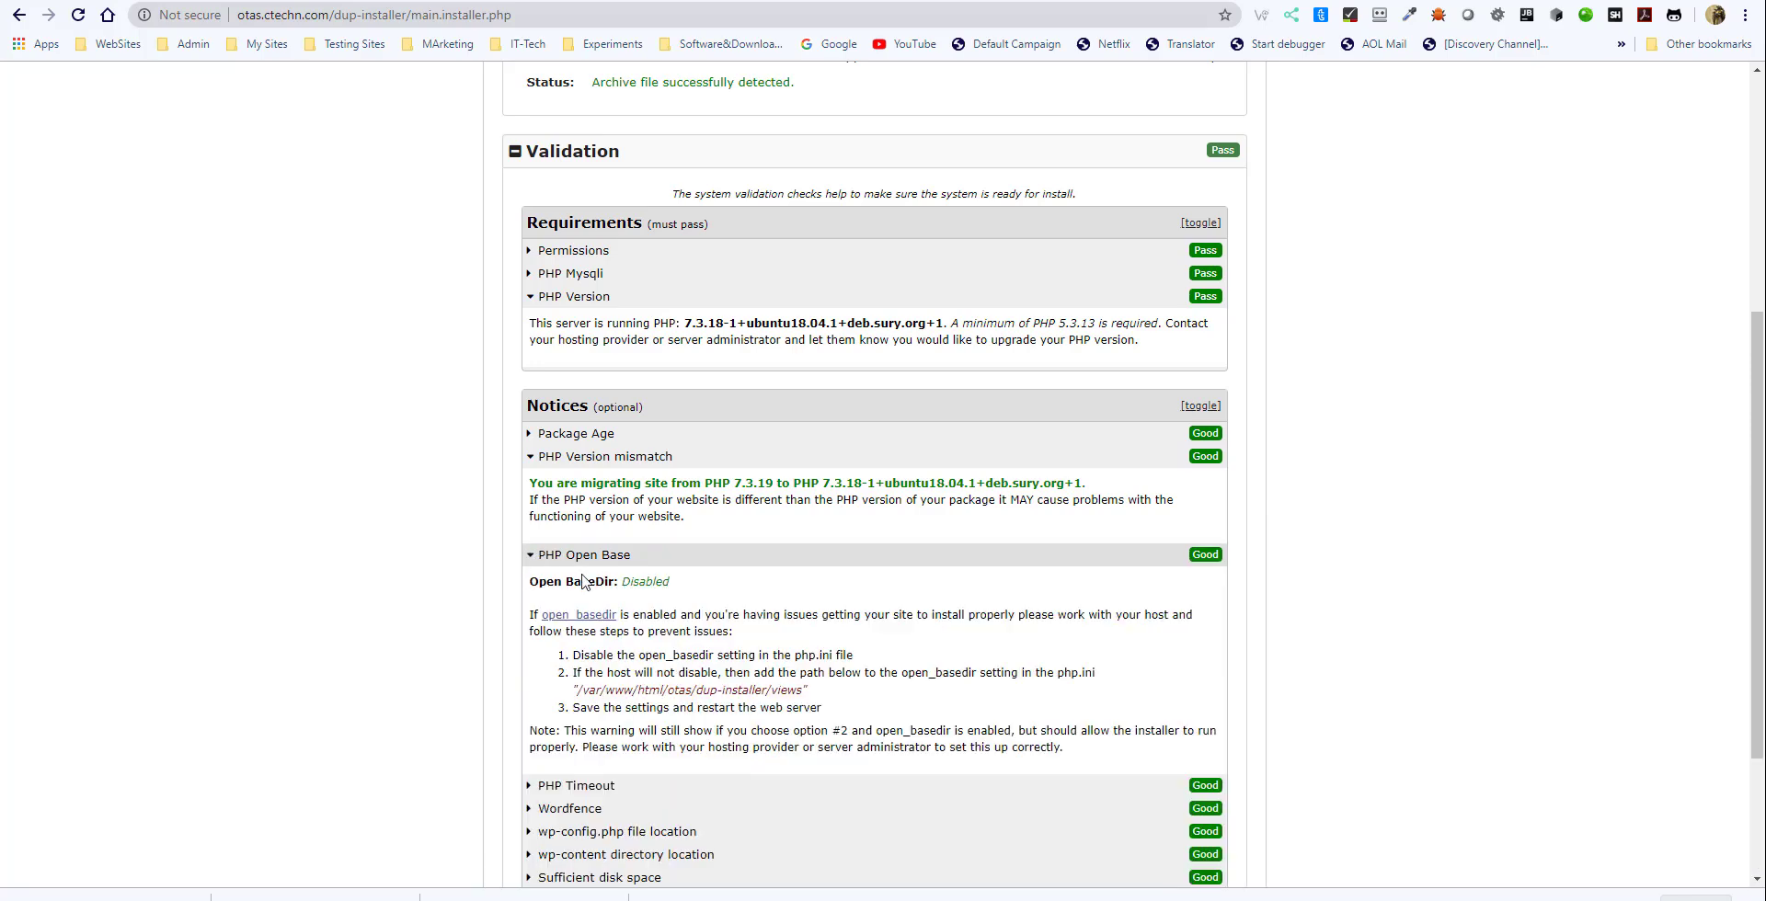
scroll(586, 582, down, 2)
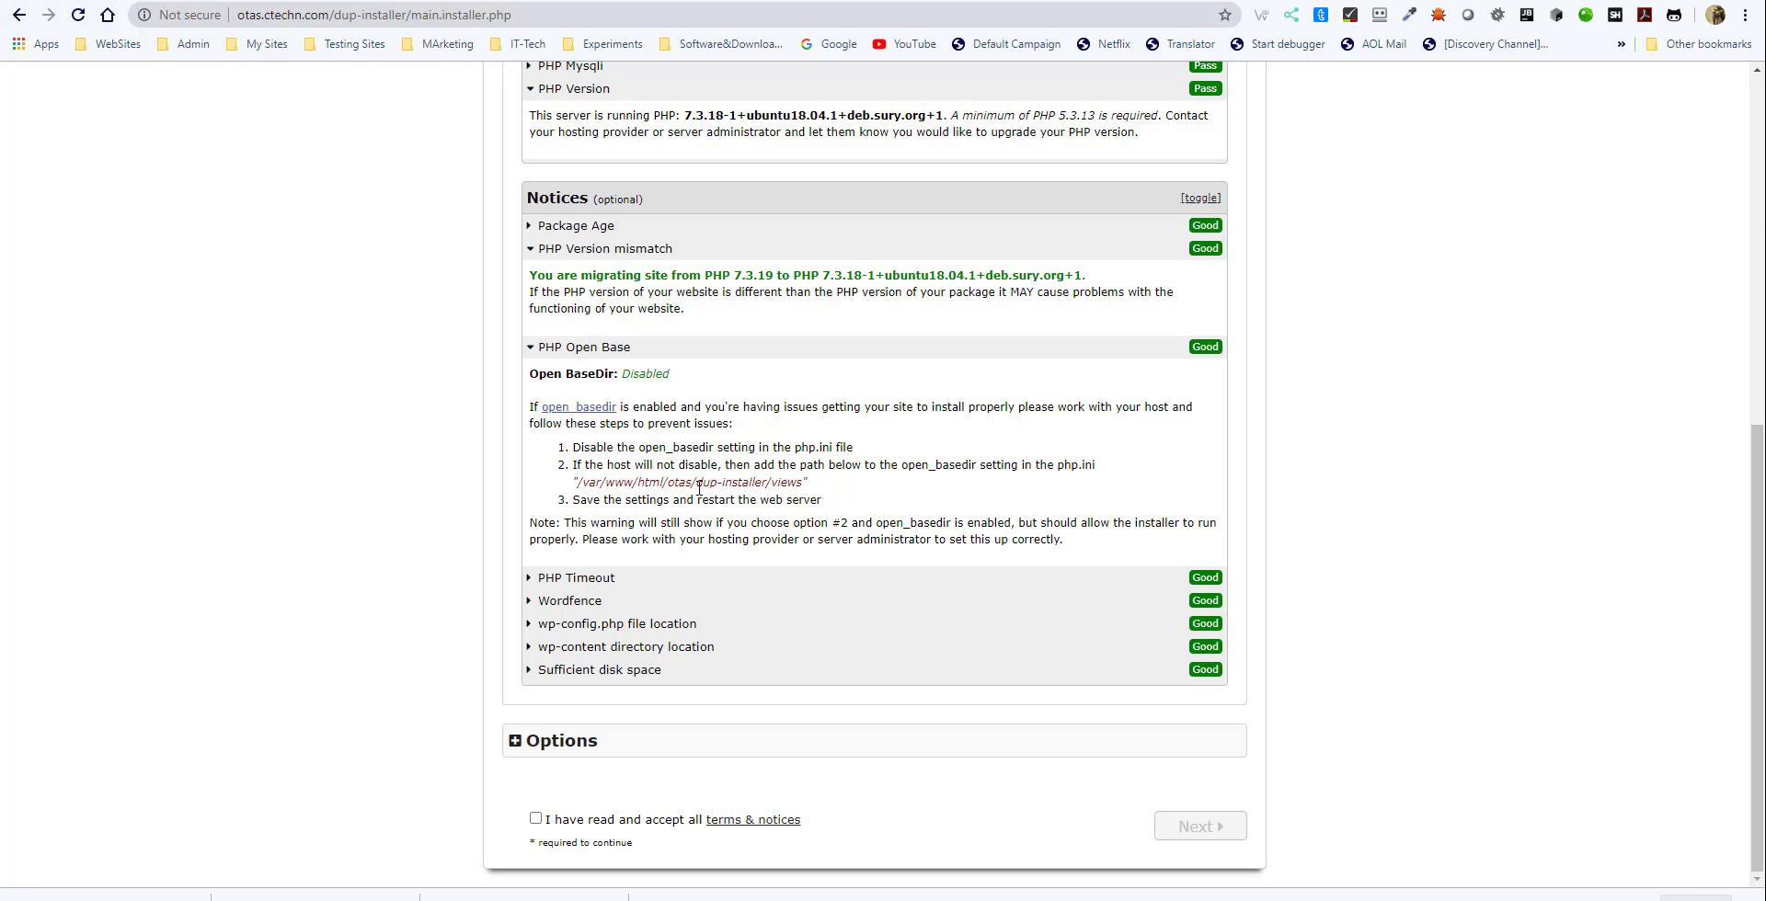
click(528, 579)
scroll(690, 607, down, 3)
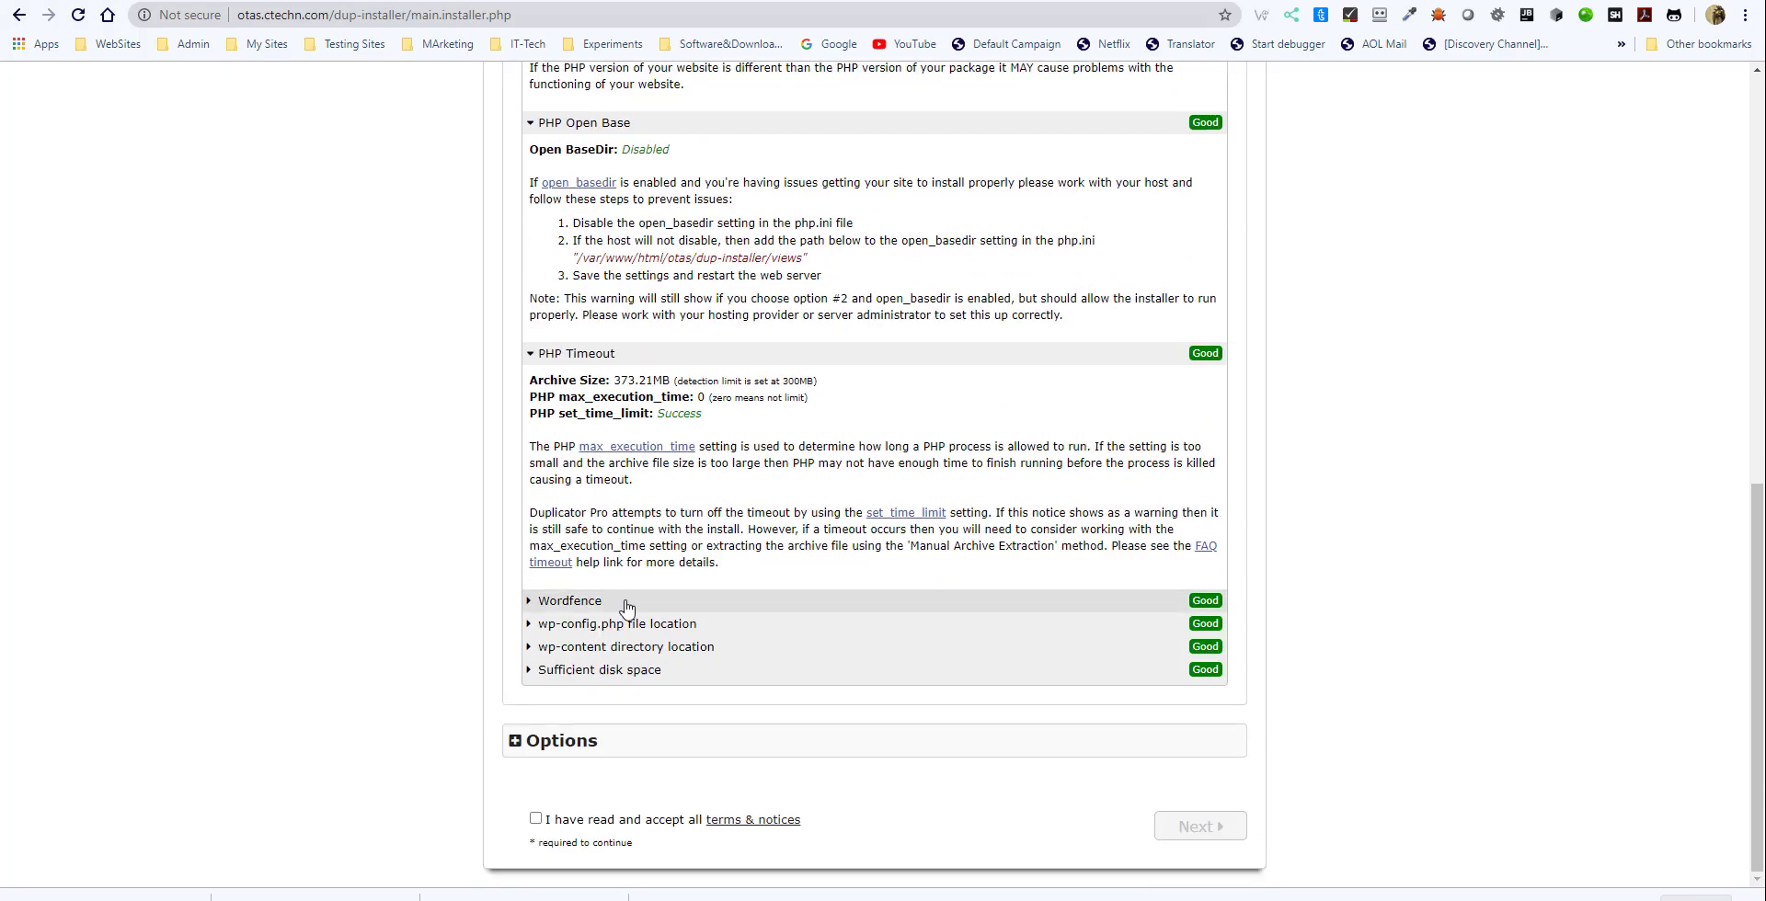
- Expand and read the Wordfence, wp-config.php file location, wp-content directory location and Sufficient disk space notices
click(533, 604)
scroll(534, 614, down, 1)
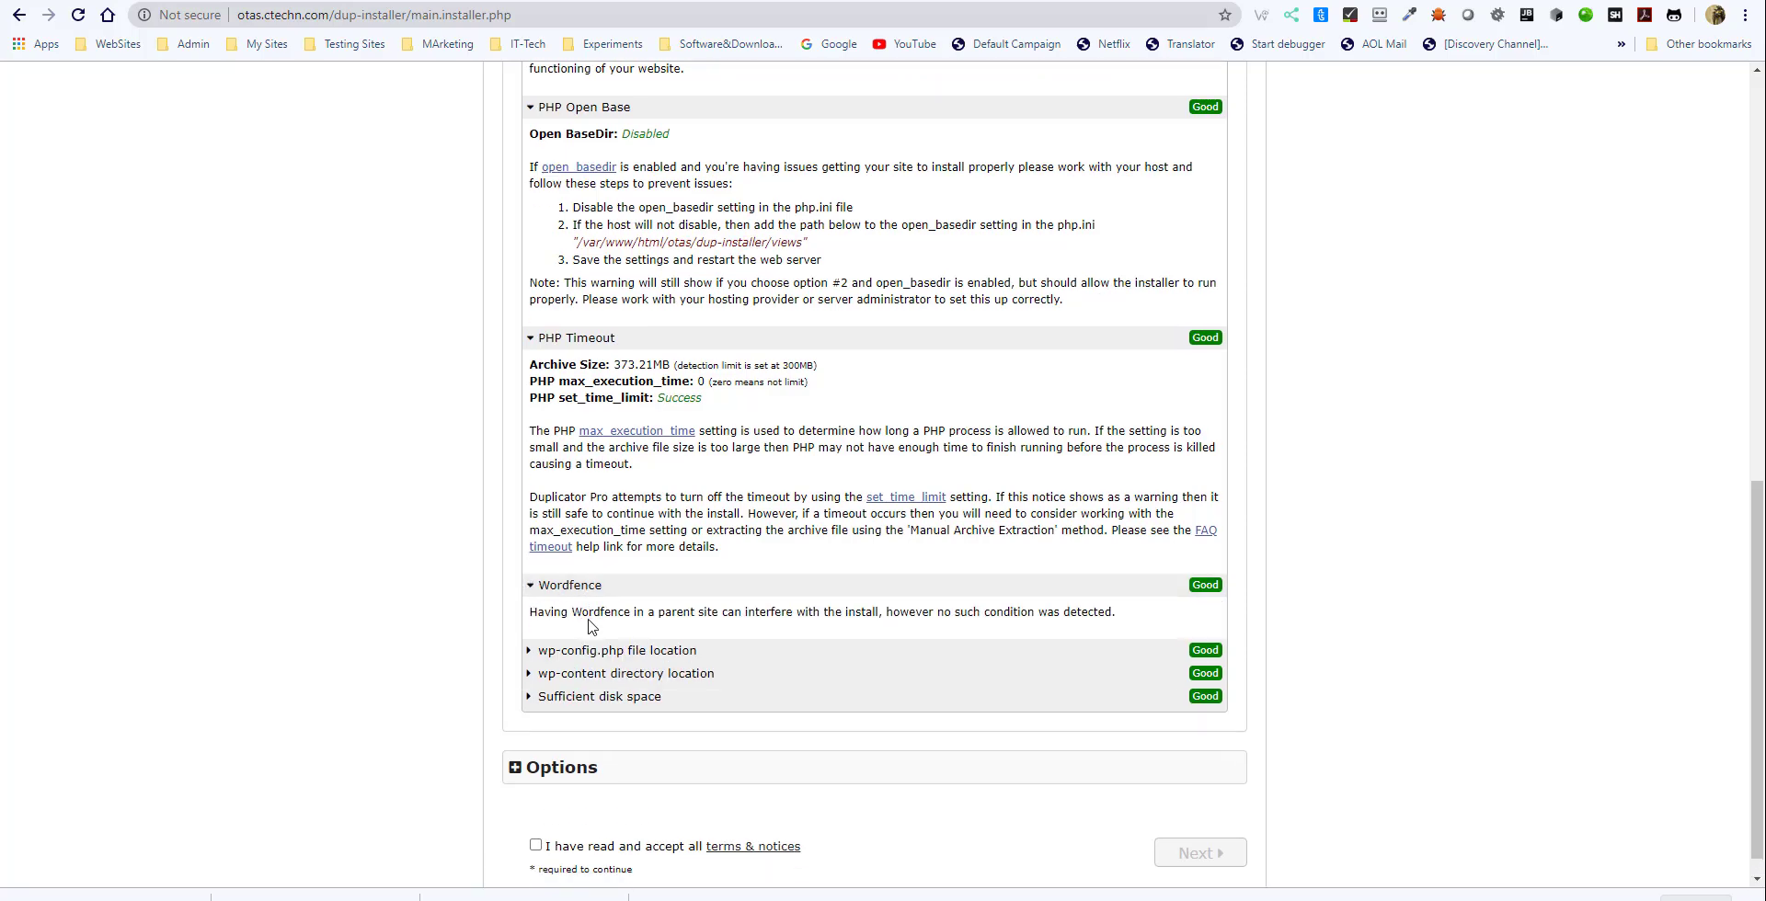
click(530, 625)
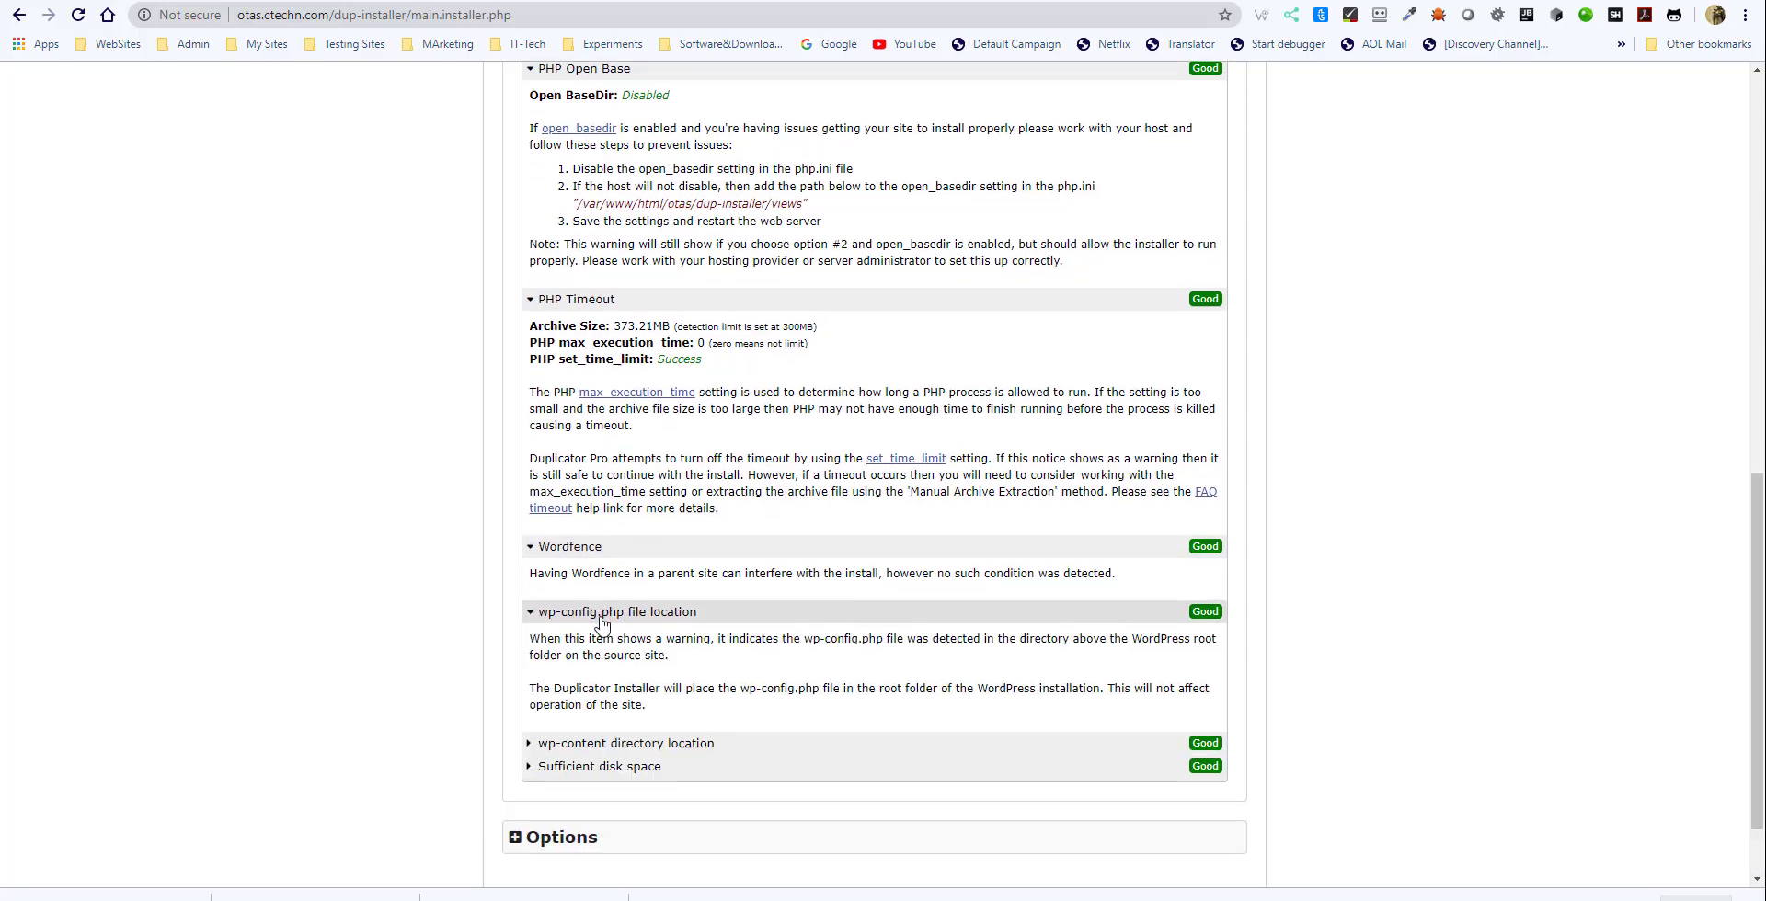
scroll(598, 626, down, 1)
click(532, 648)
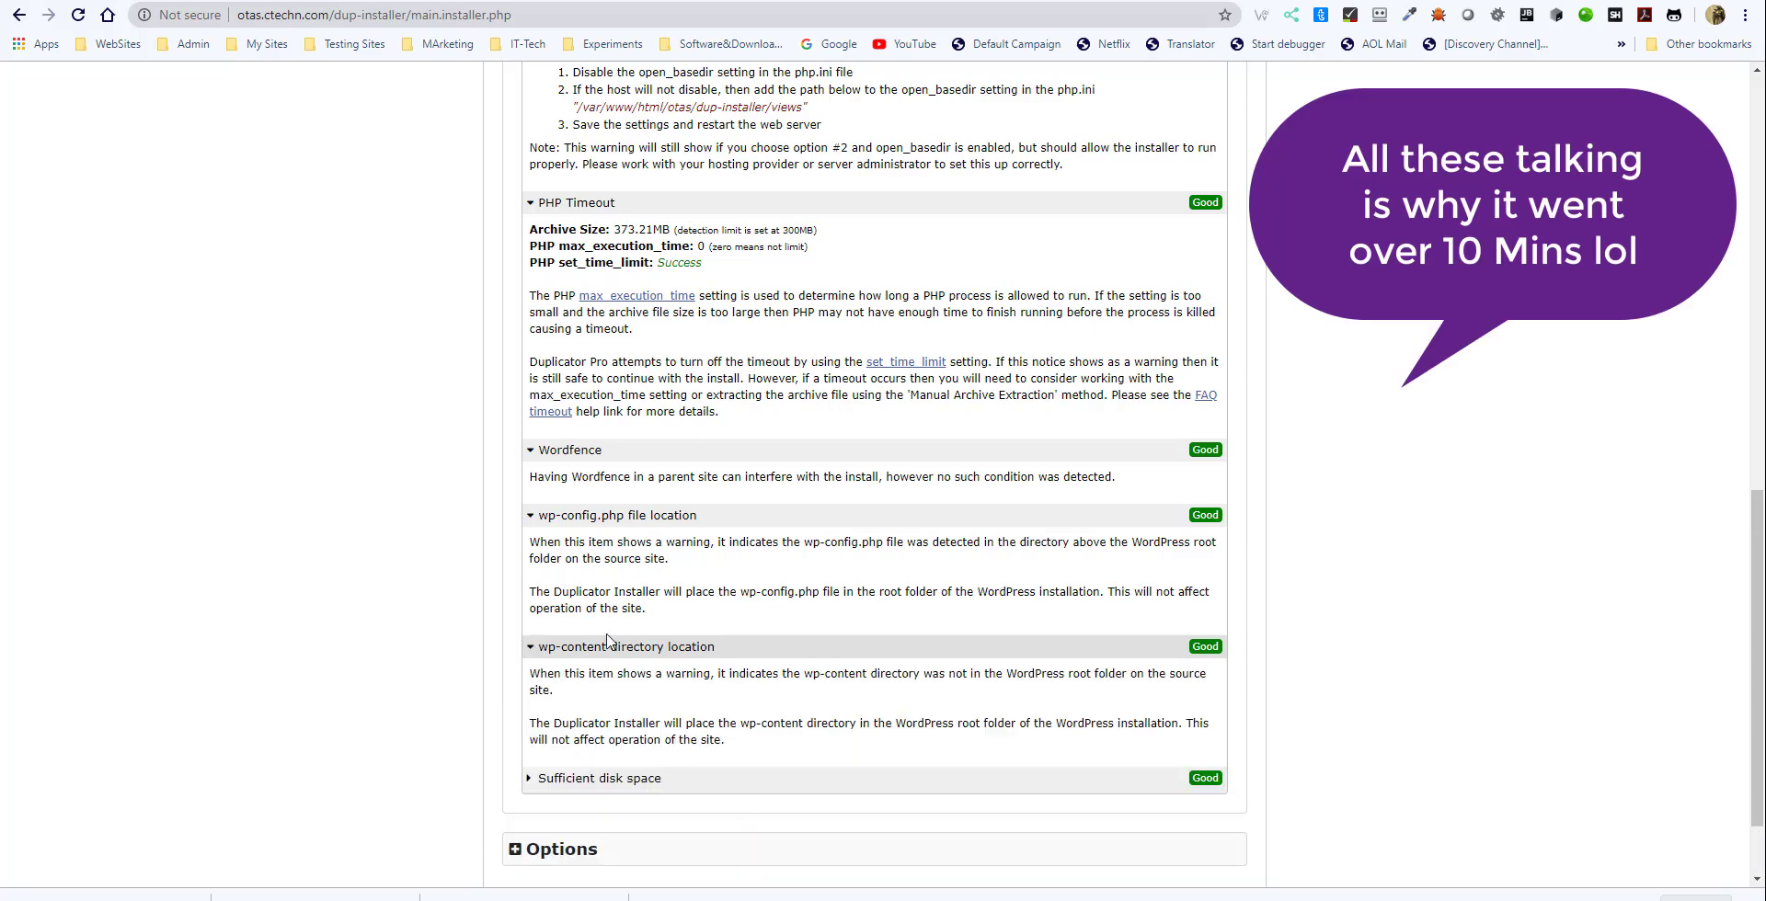
scroll(636, 641, down, 1)
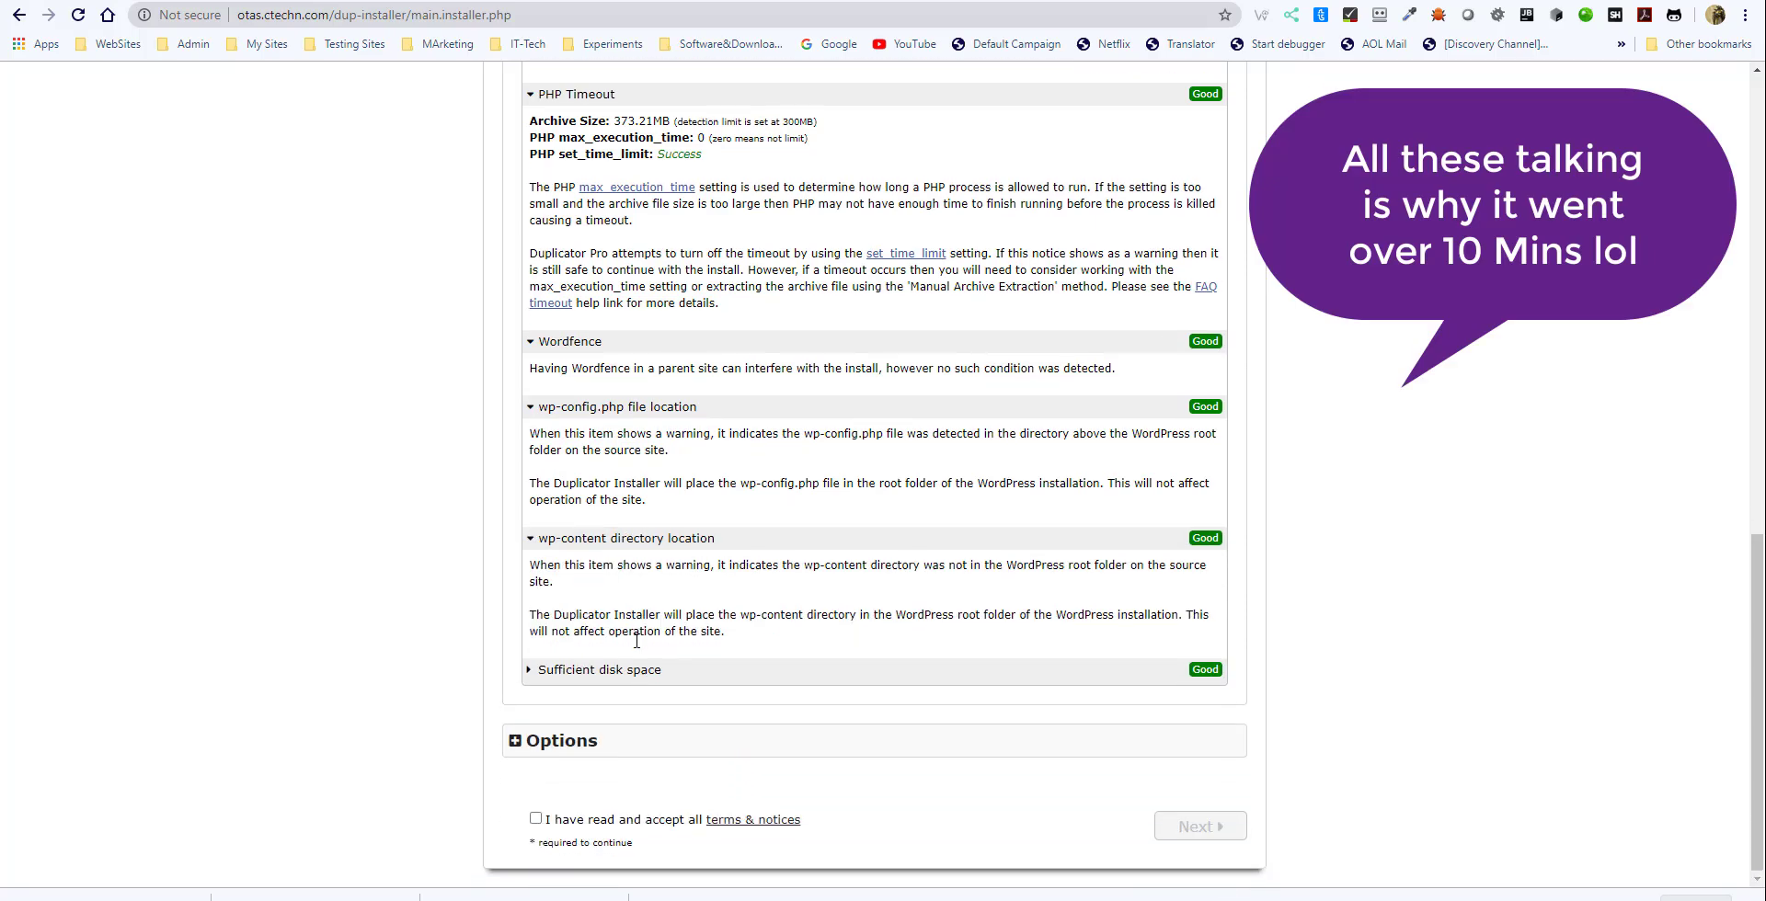
click(530, 672)
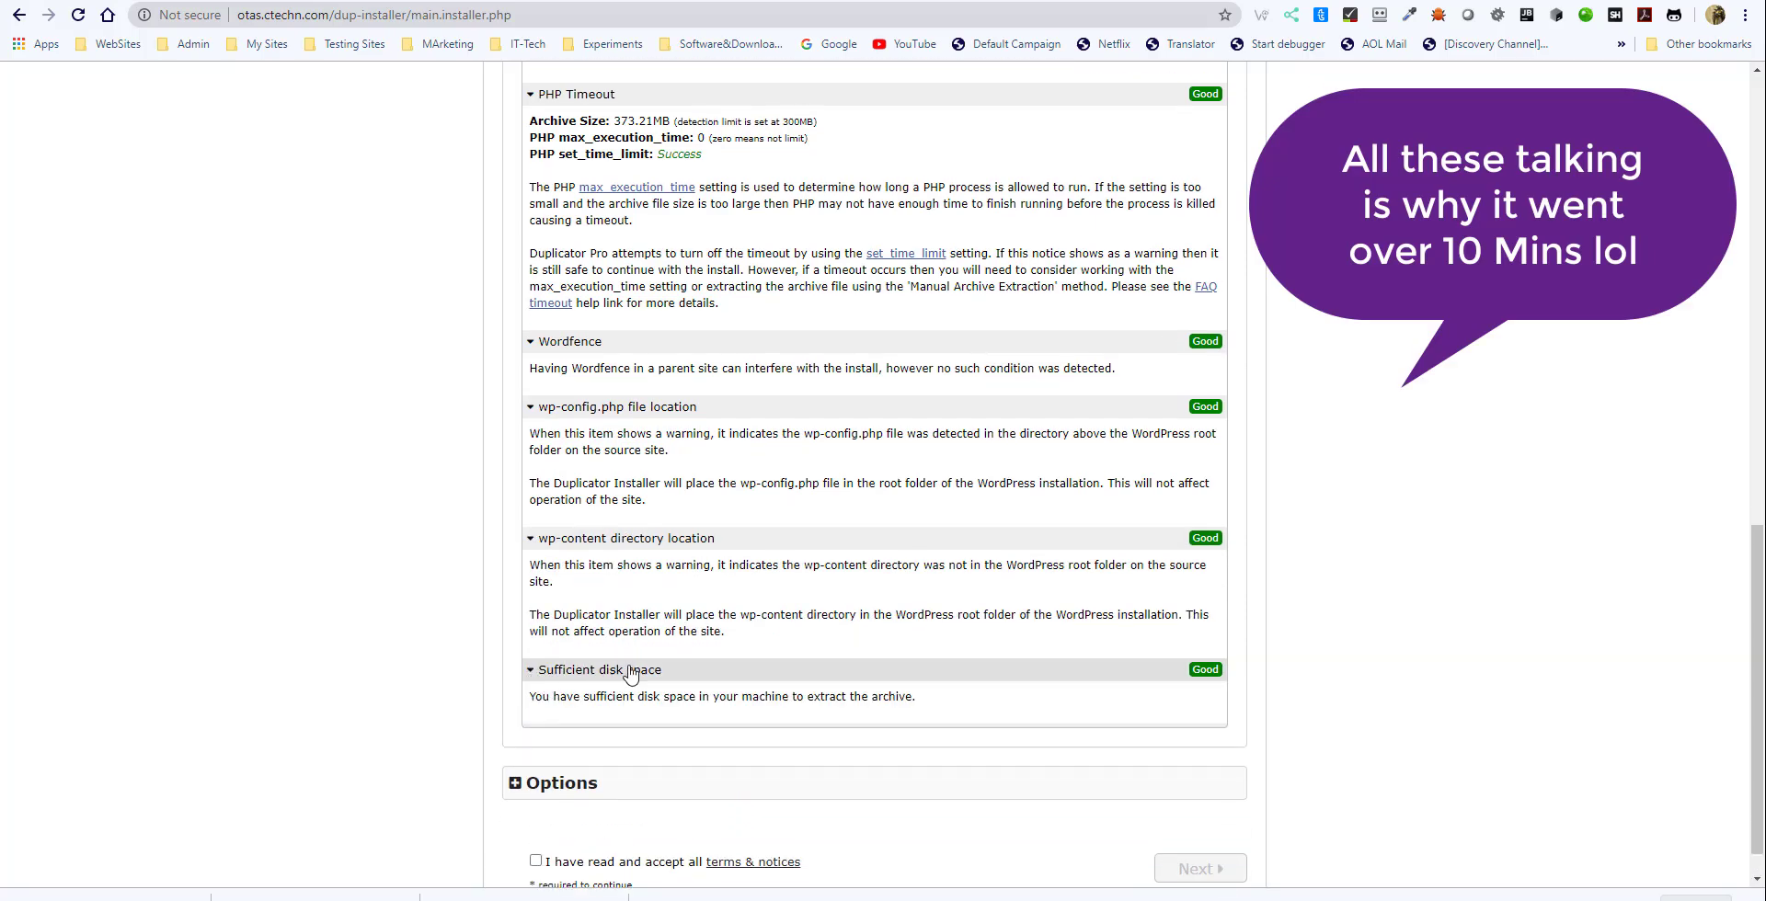
scroll(851, 561, up, 5)
scroll(854, 537, up, 6)
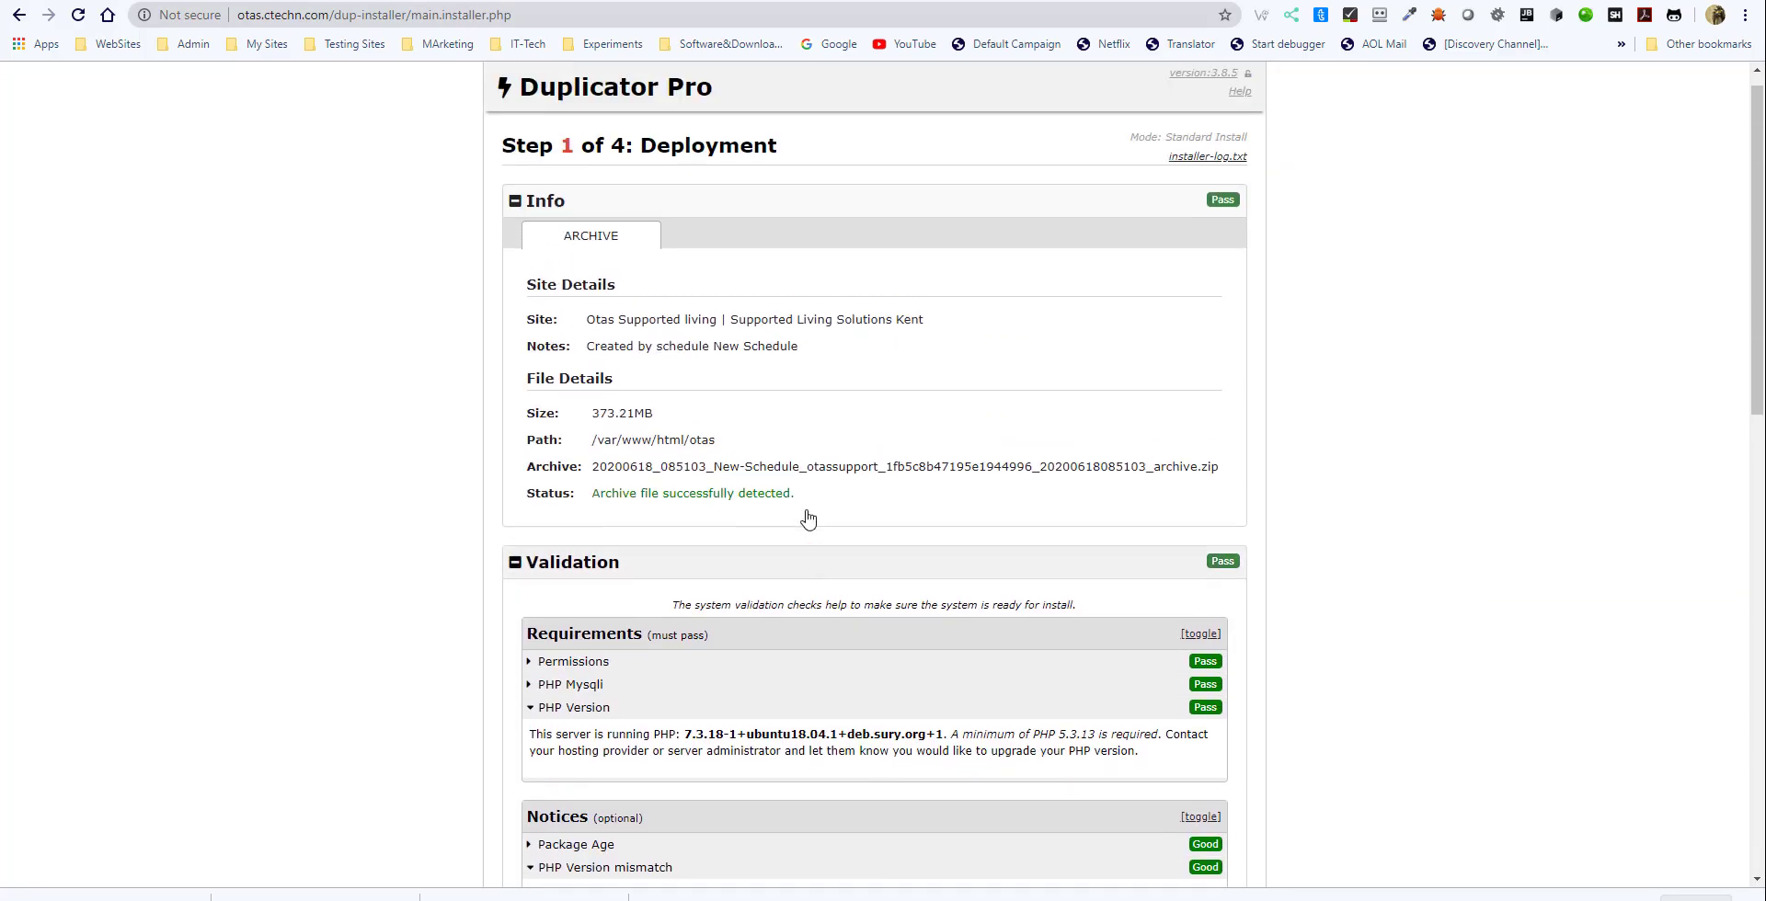
scroll(696, 443, down, 12)
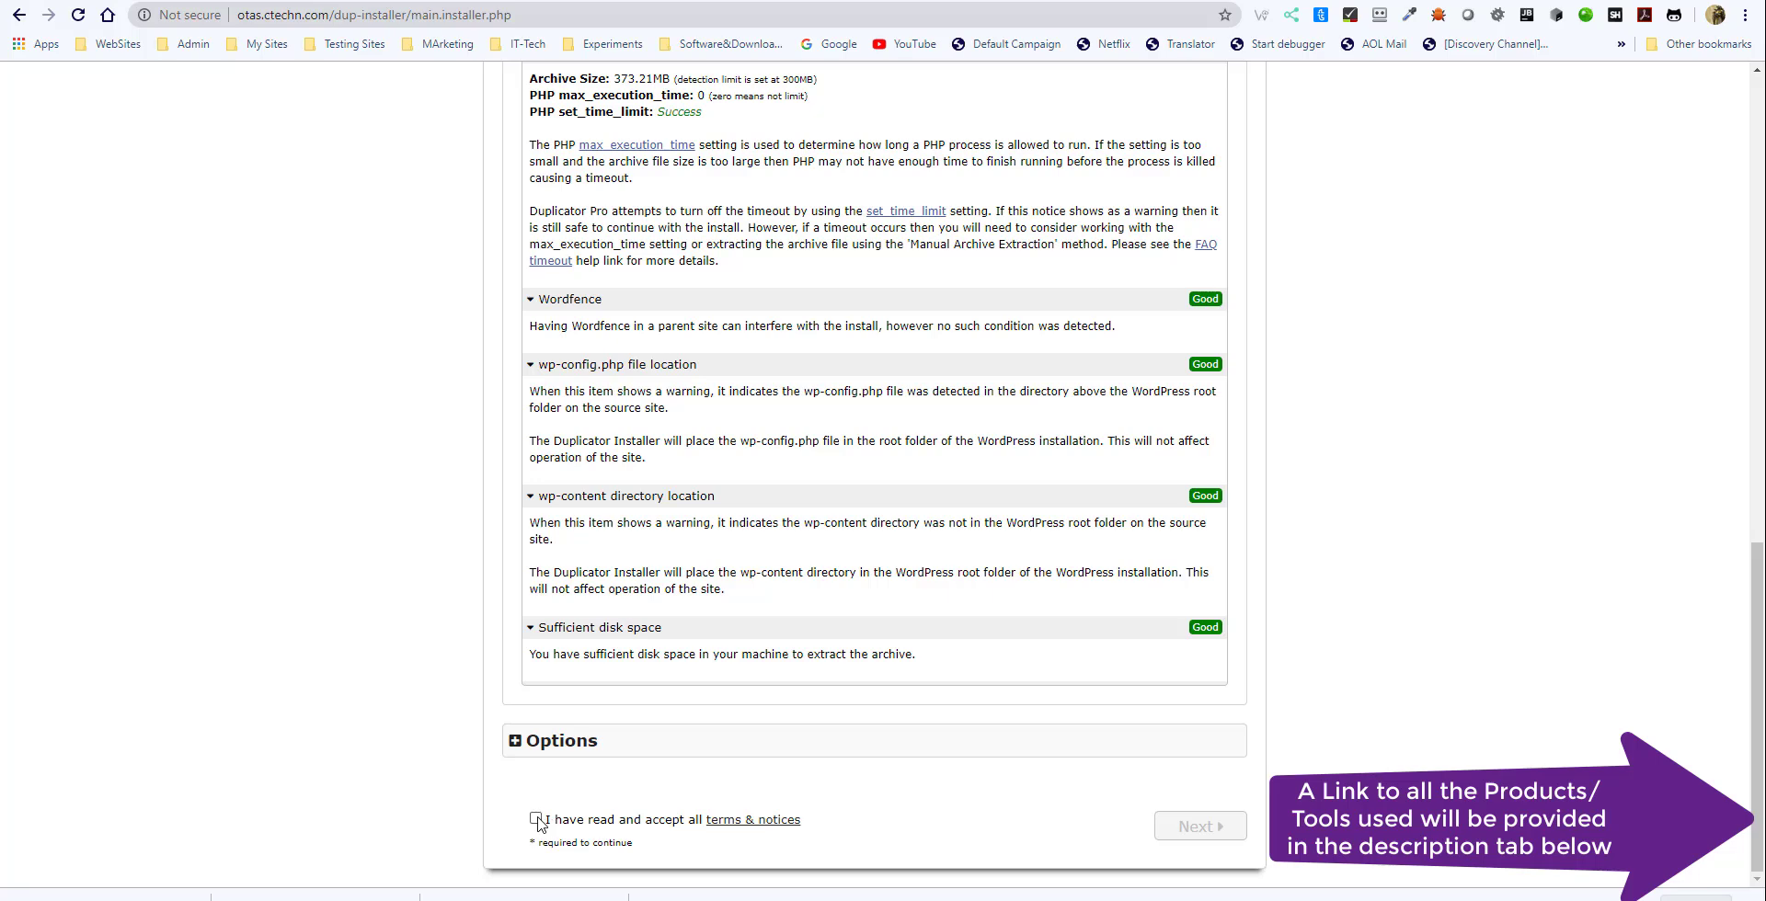
- Accept the installer's terms and notices and continue to the Install Database step
click(534, 818)
click(1212, 830)
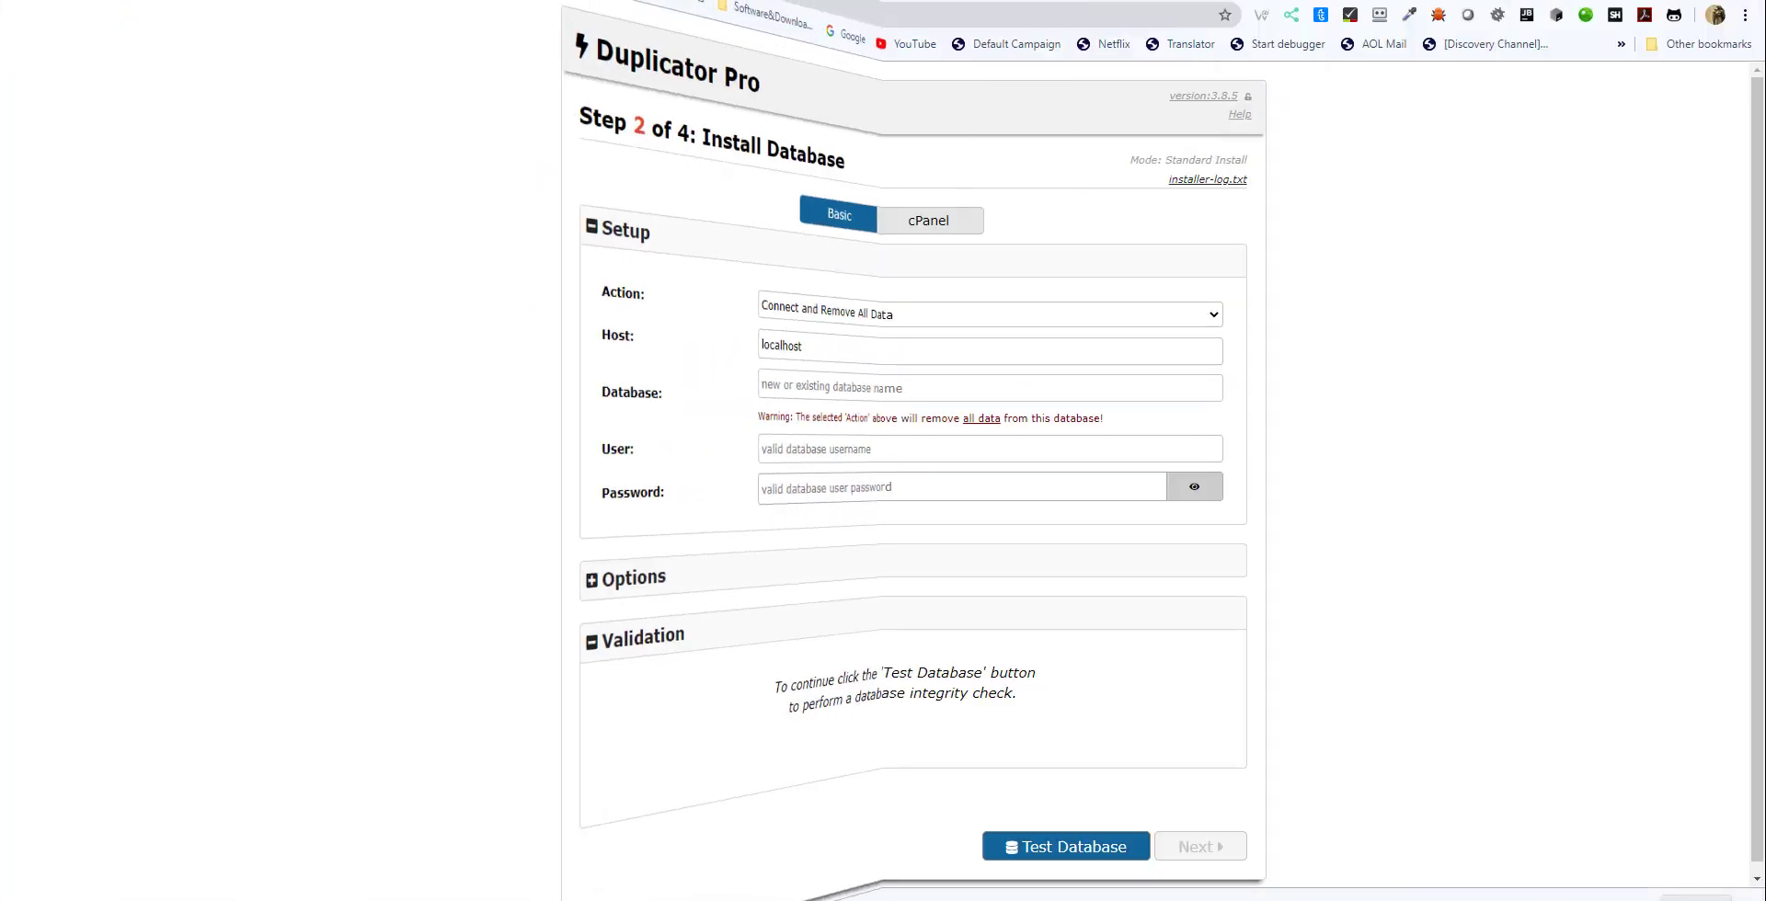
- Set the database name to otas and the database user to phpmyadmin in the Setup section
click(755, 389)
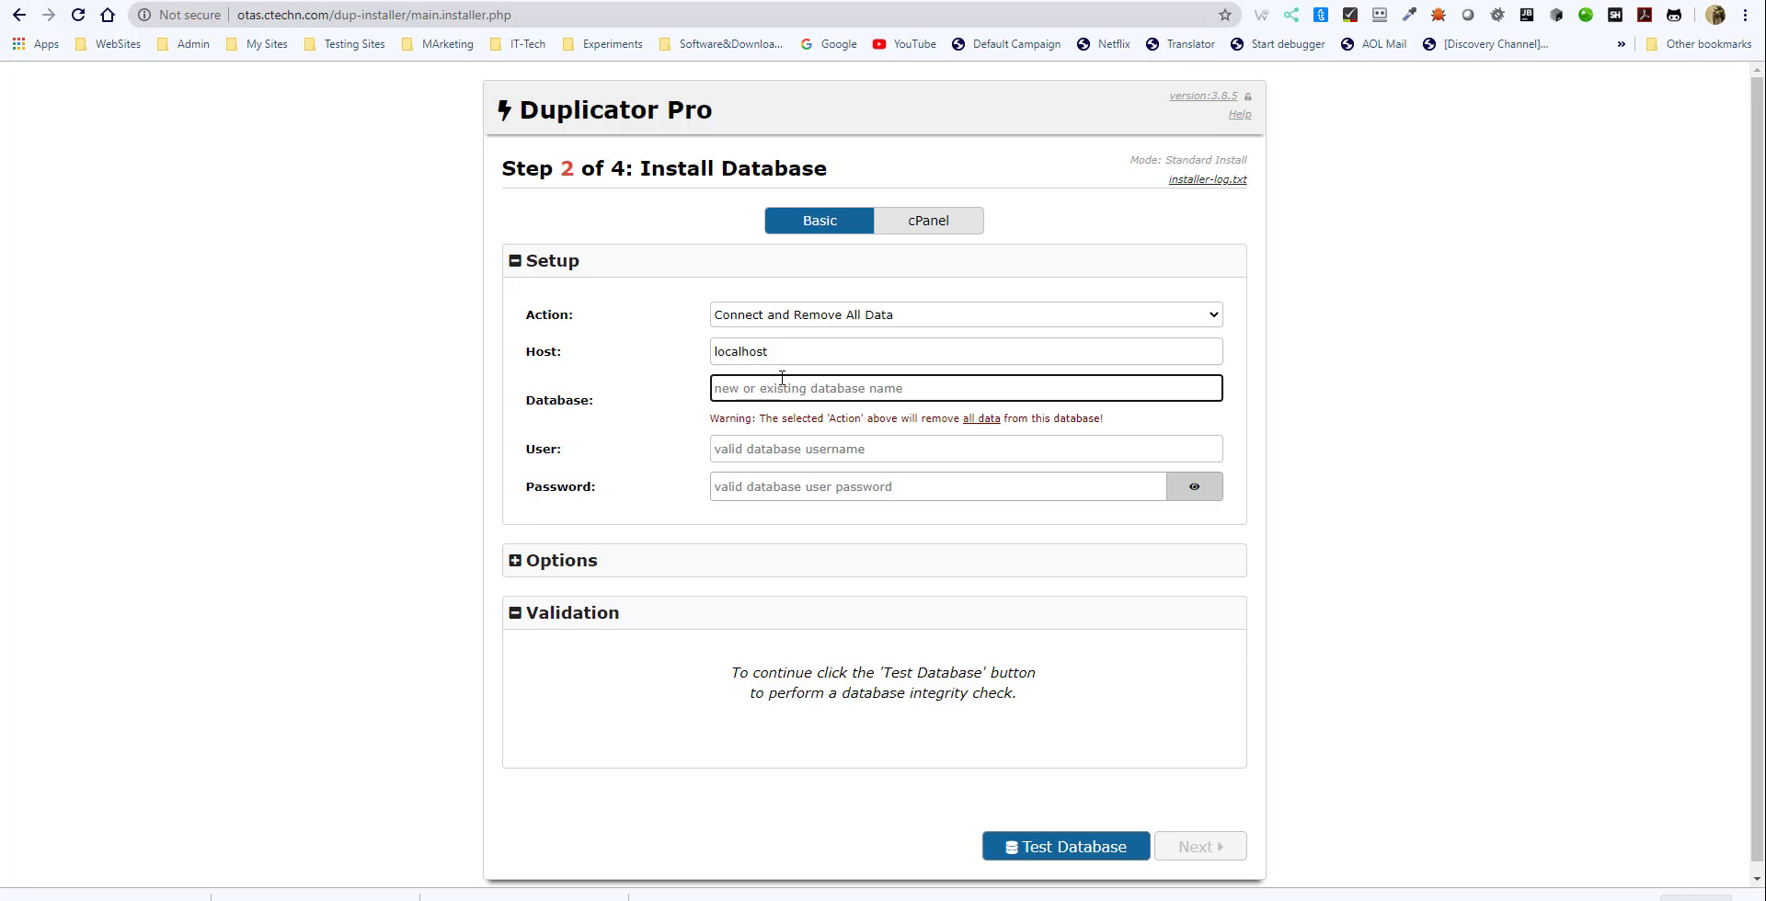
text(otas)
click(755, 449)
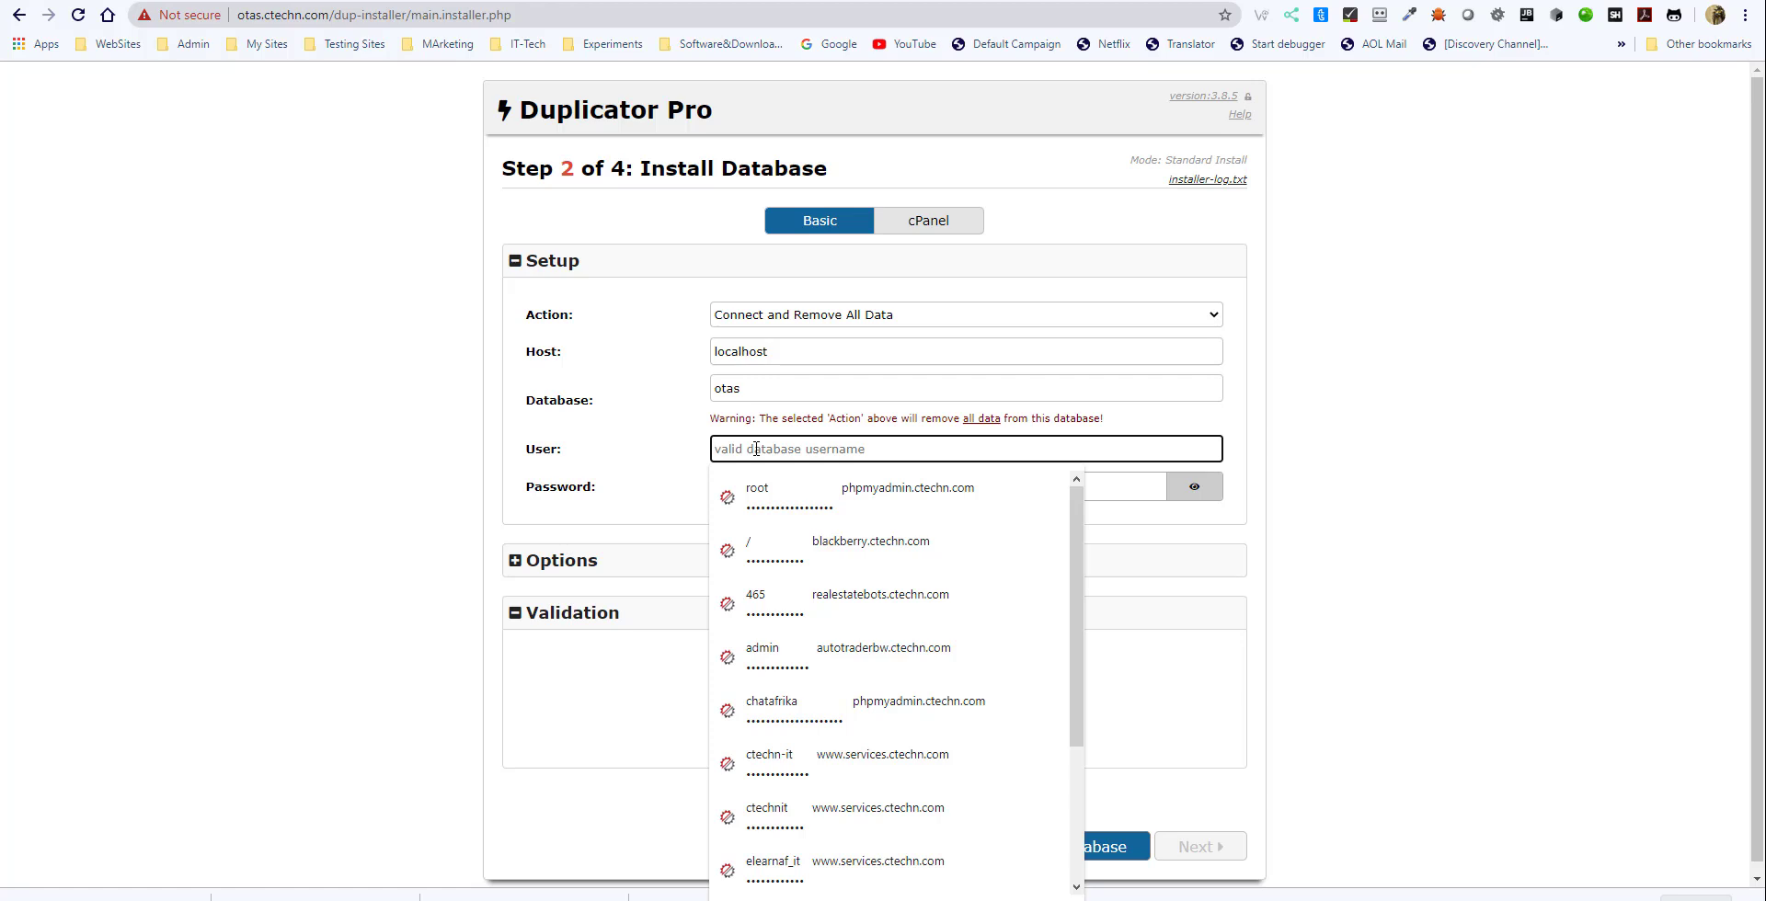
text(myphp)
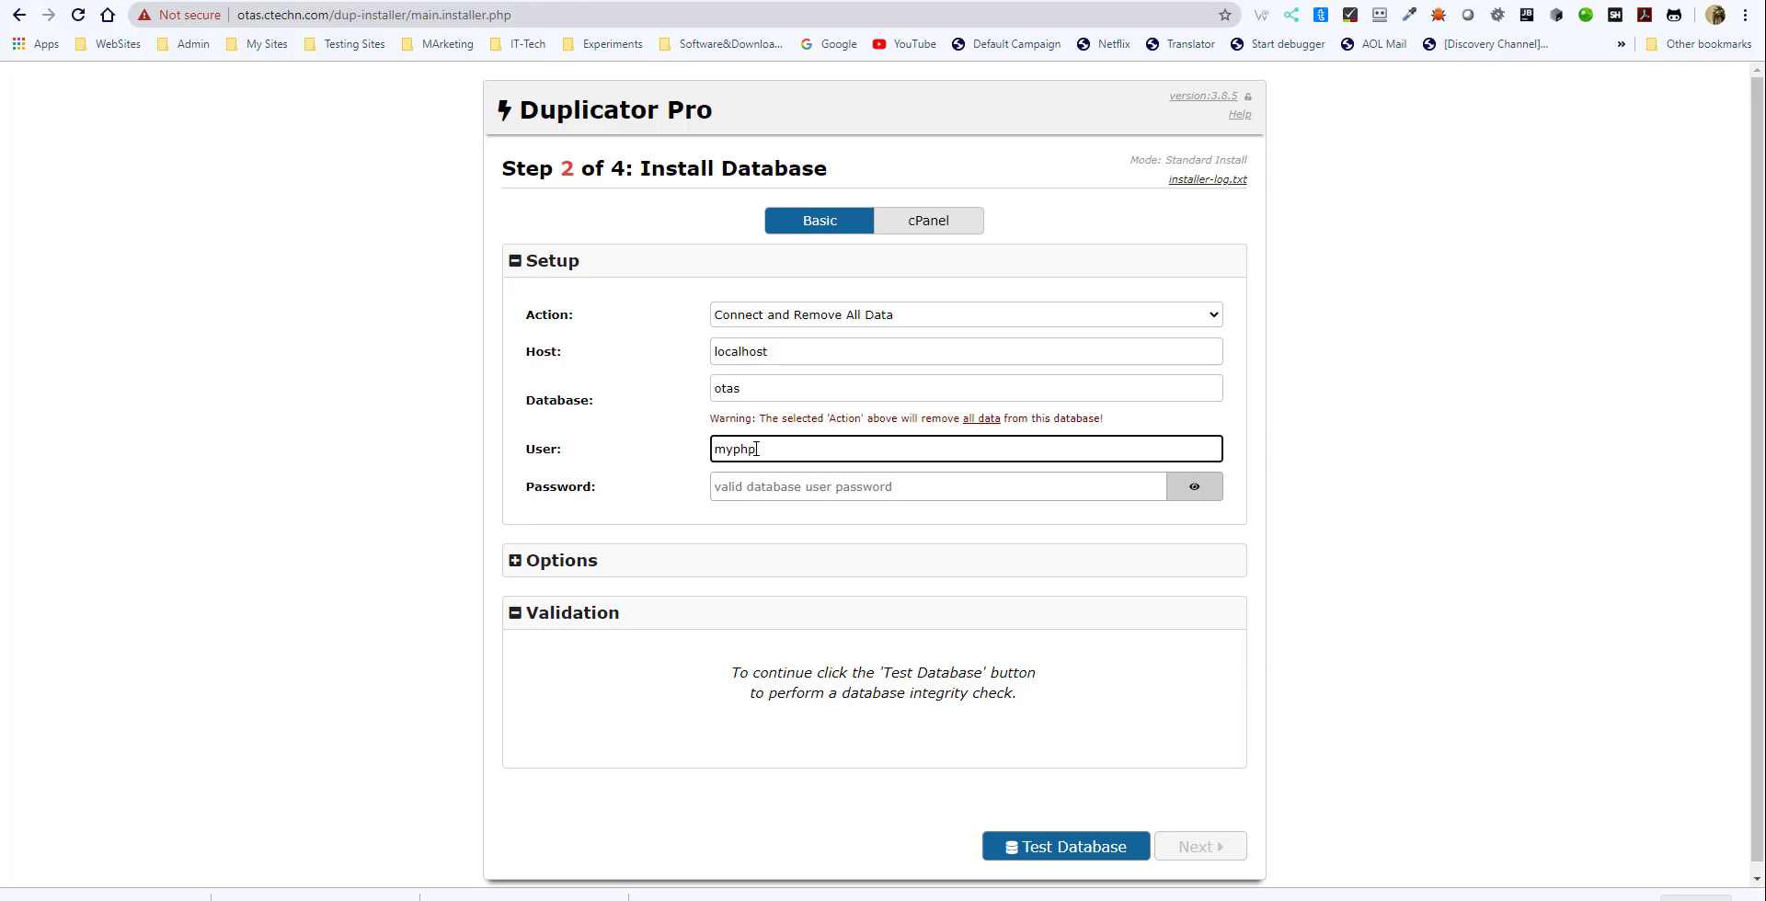
click(295, 466)
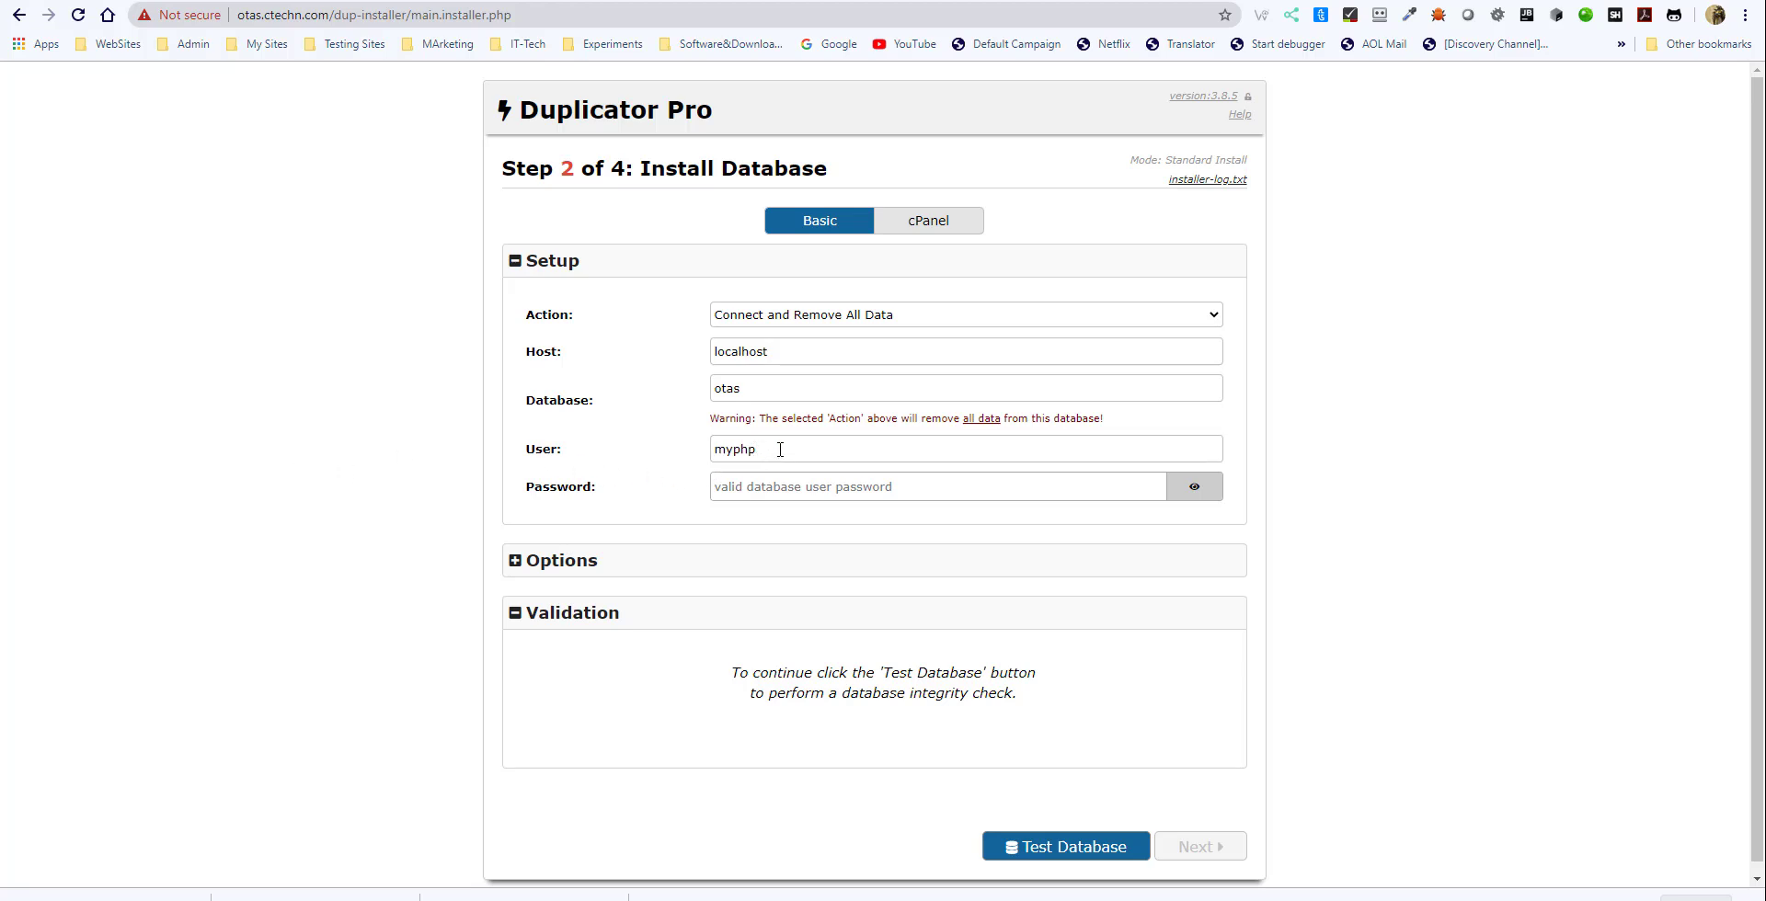
drag(779, 449, 701, 453)
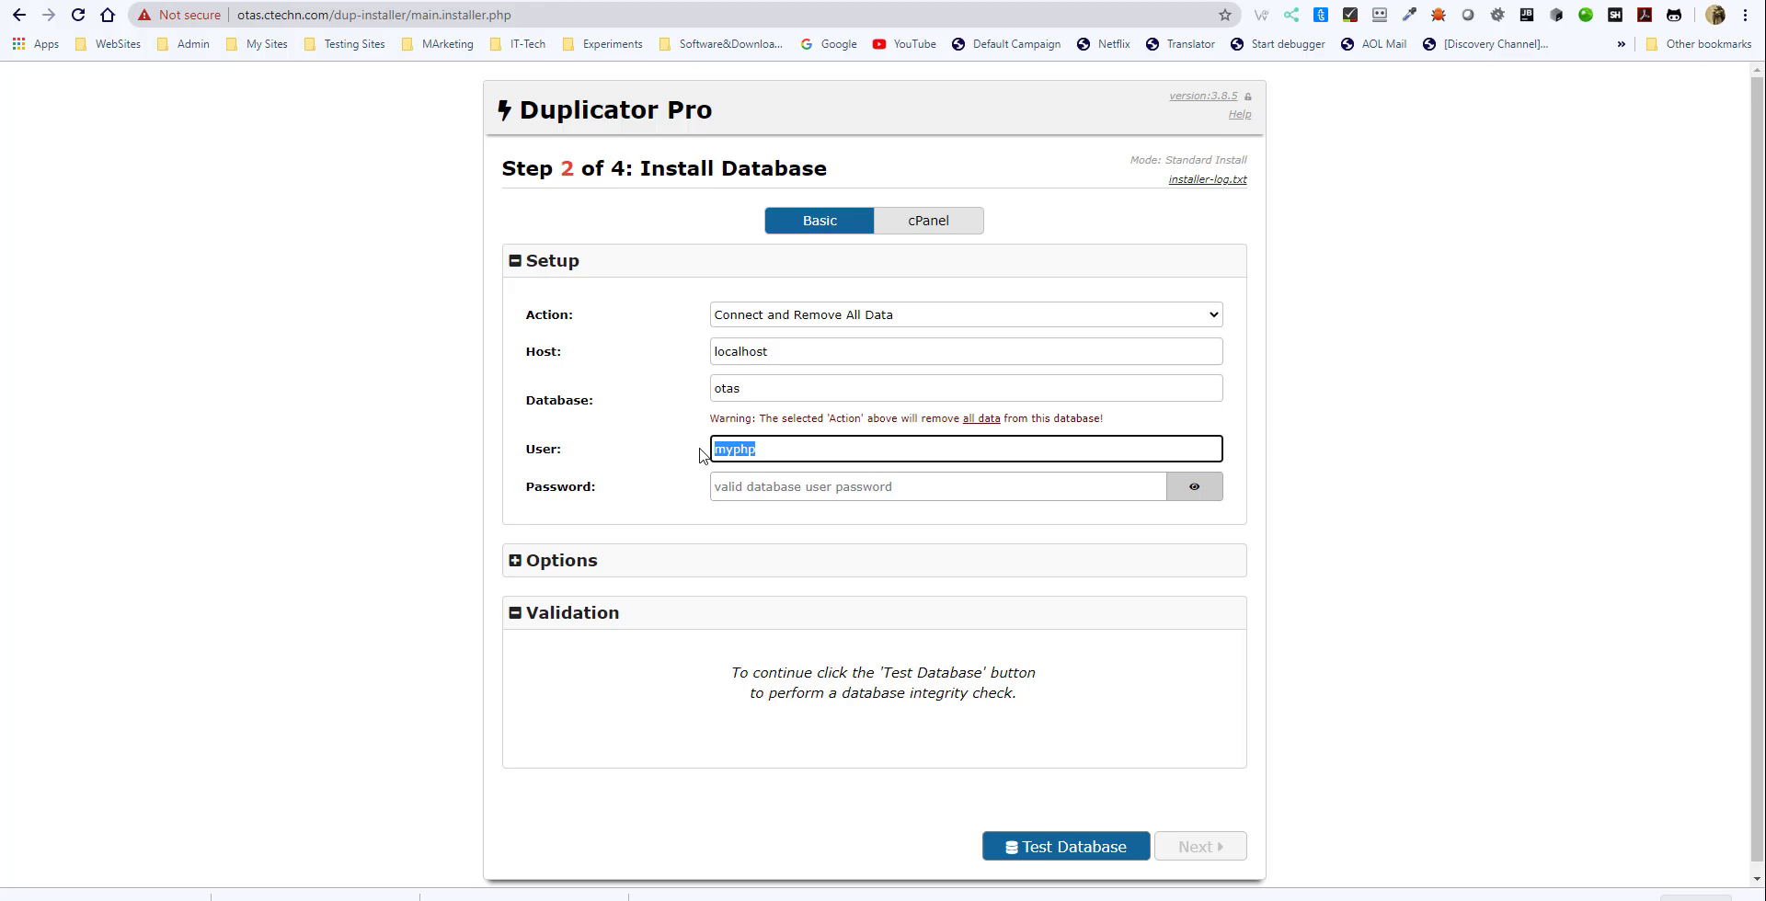
text(phpmyadmin)
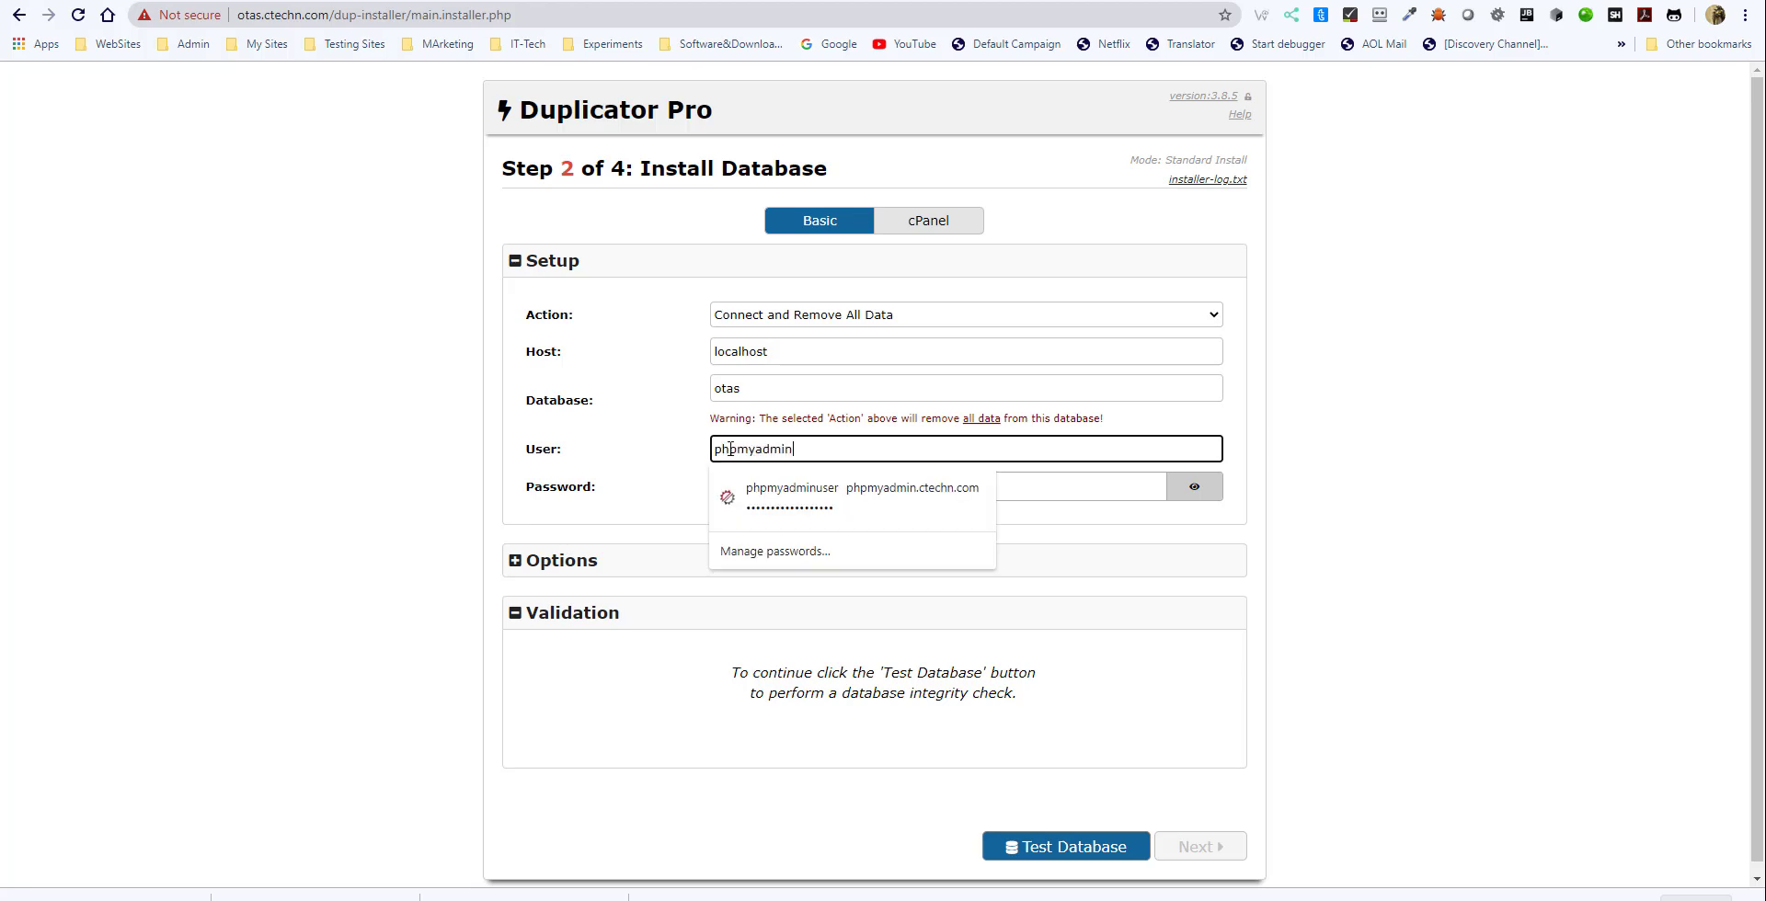
click(391, 465)
- Enter the database user password and run the database test
click(753, 487)
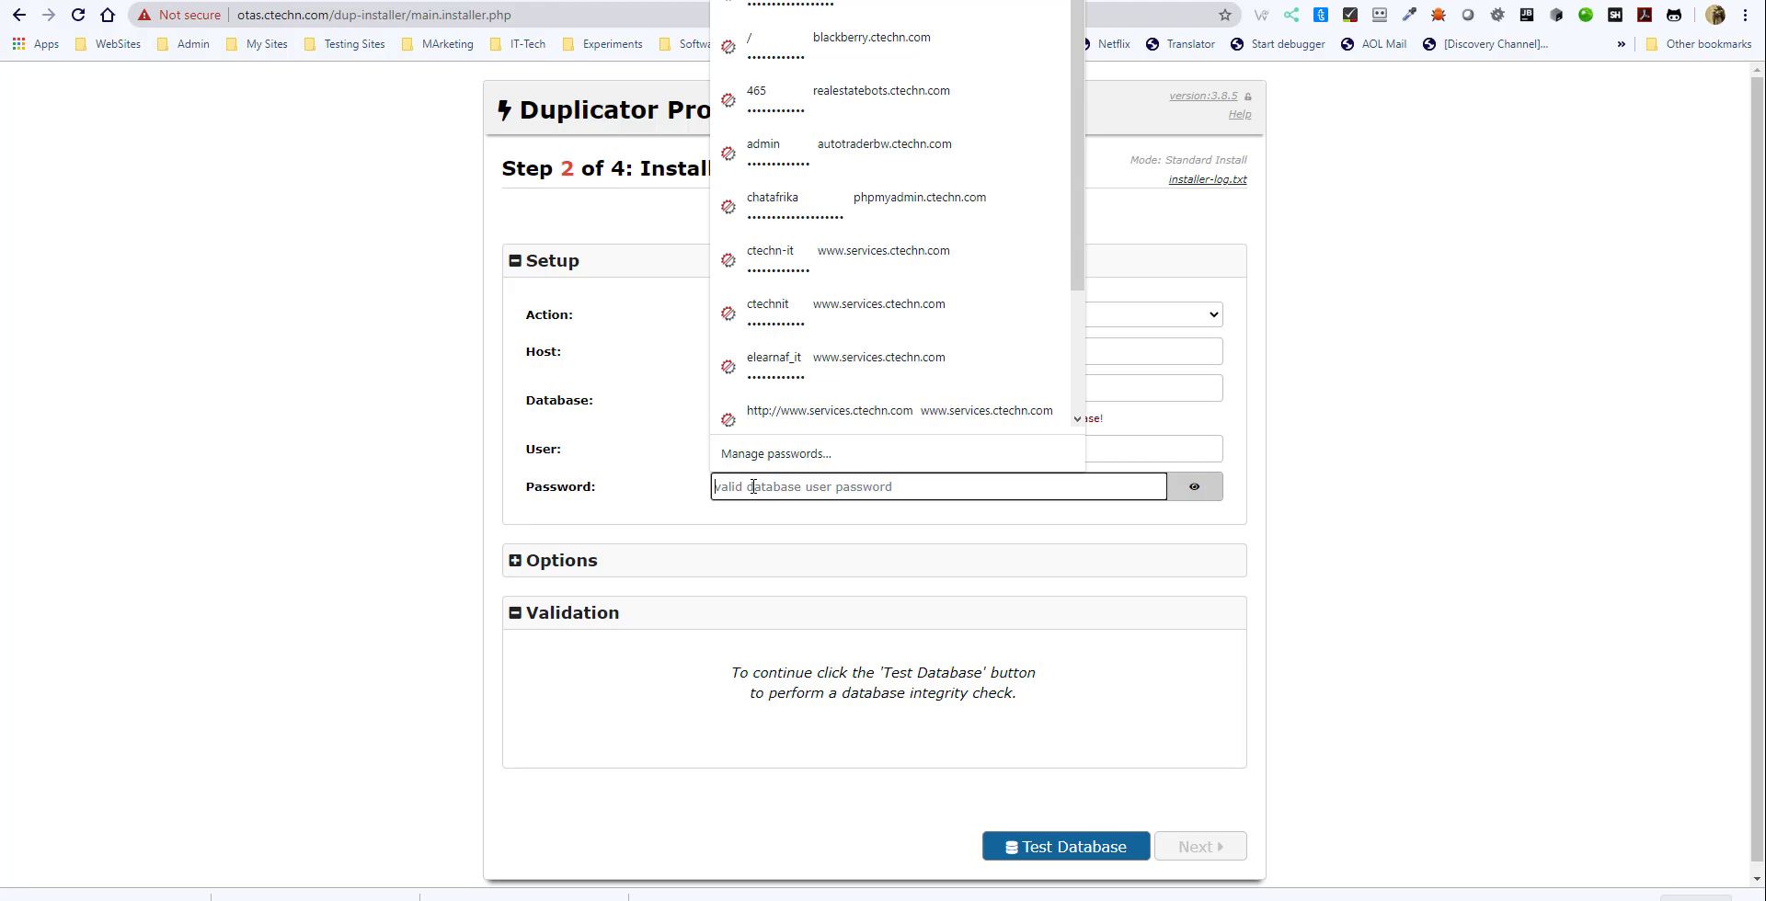
text(p)
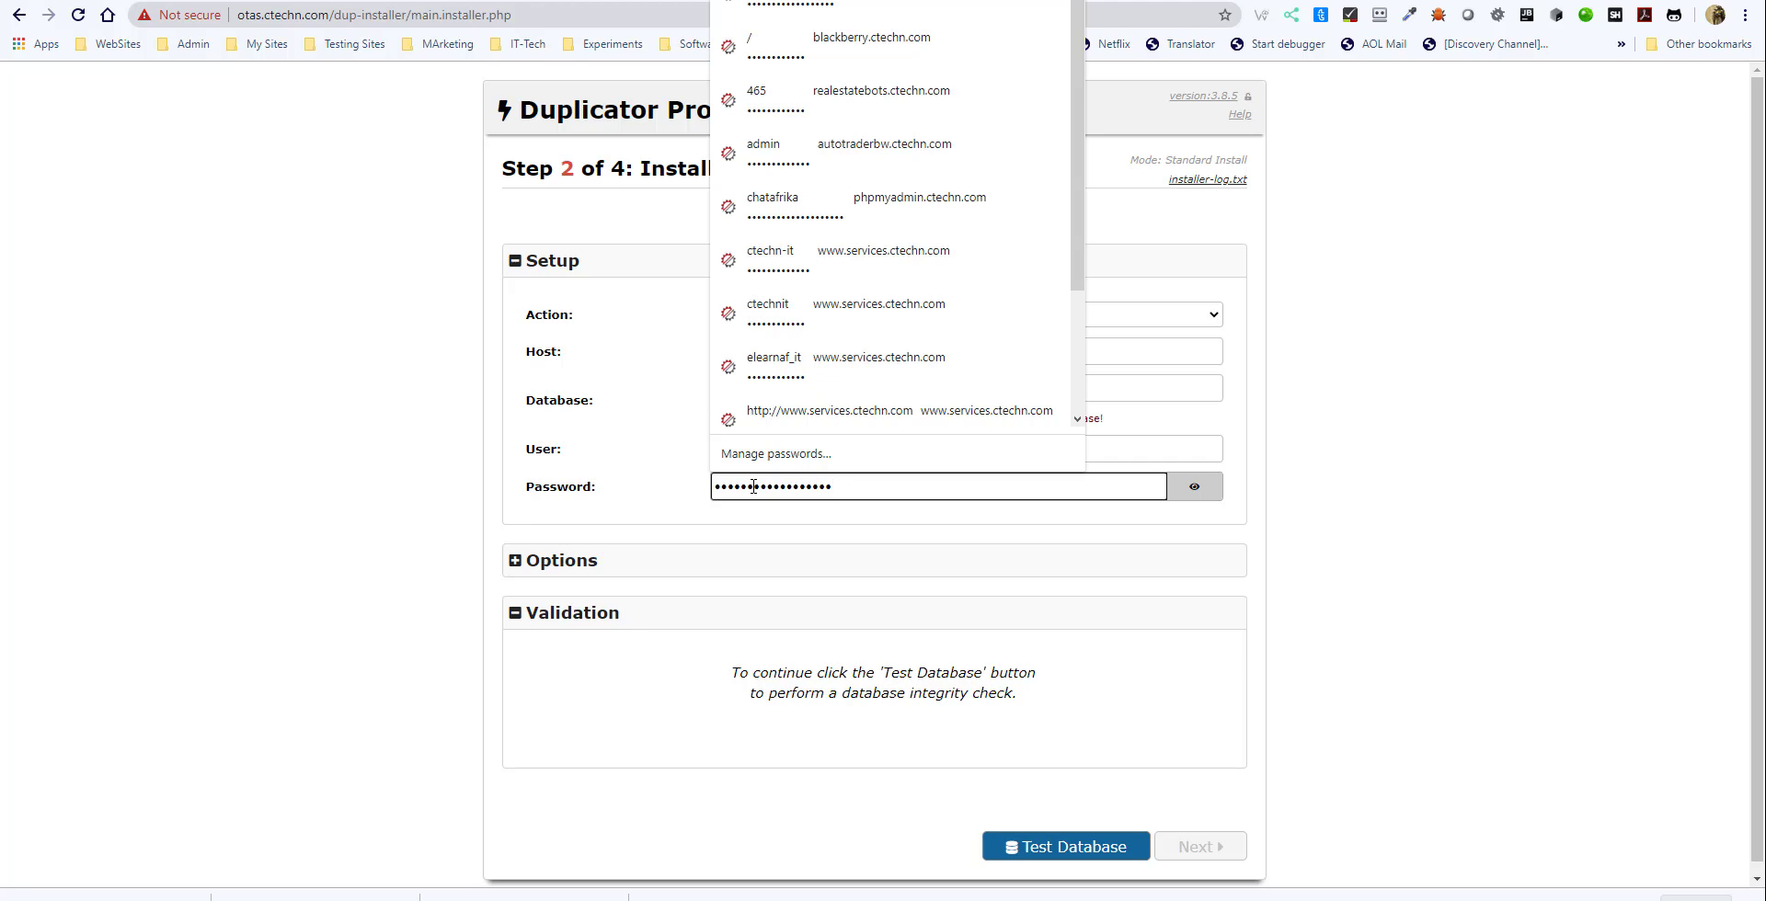
click(350, 515)
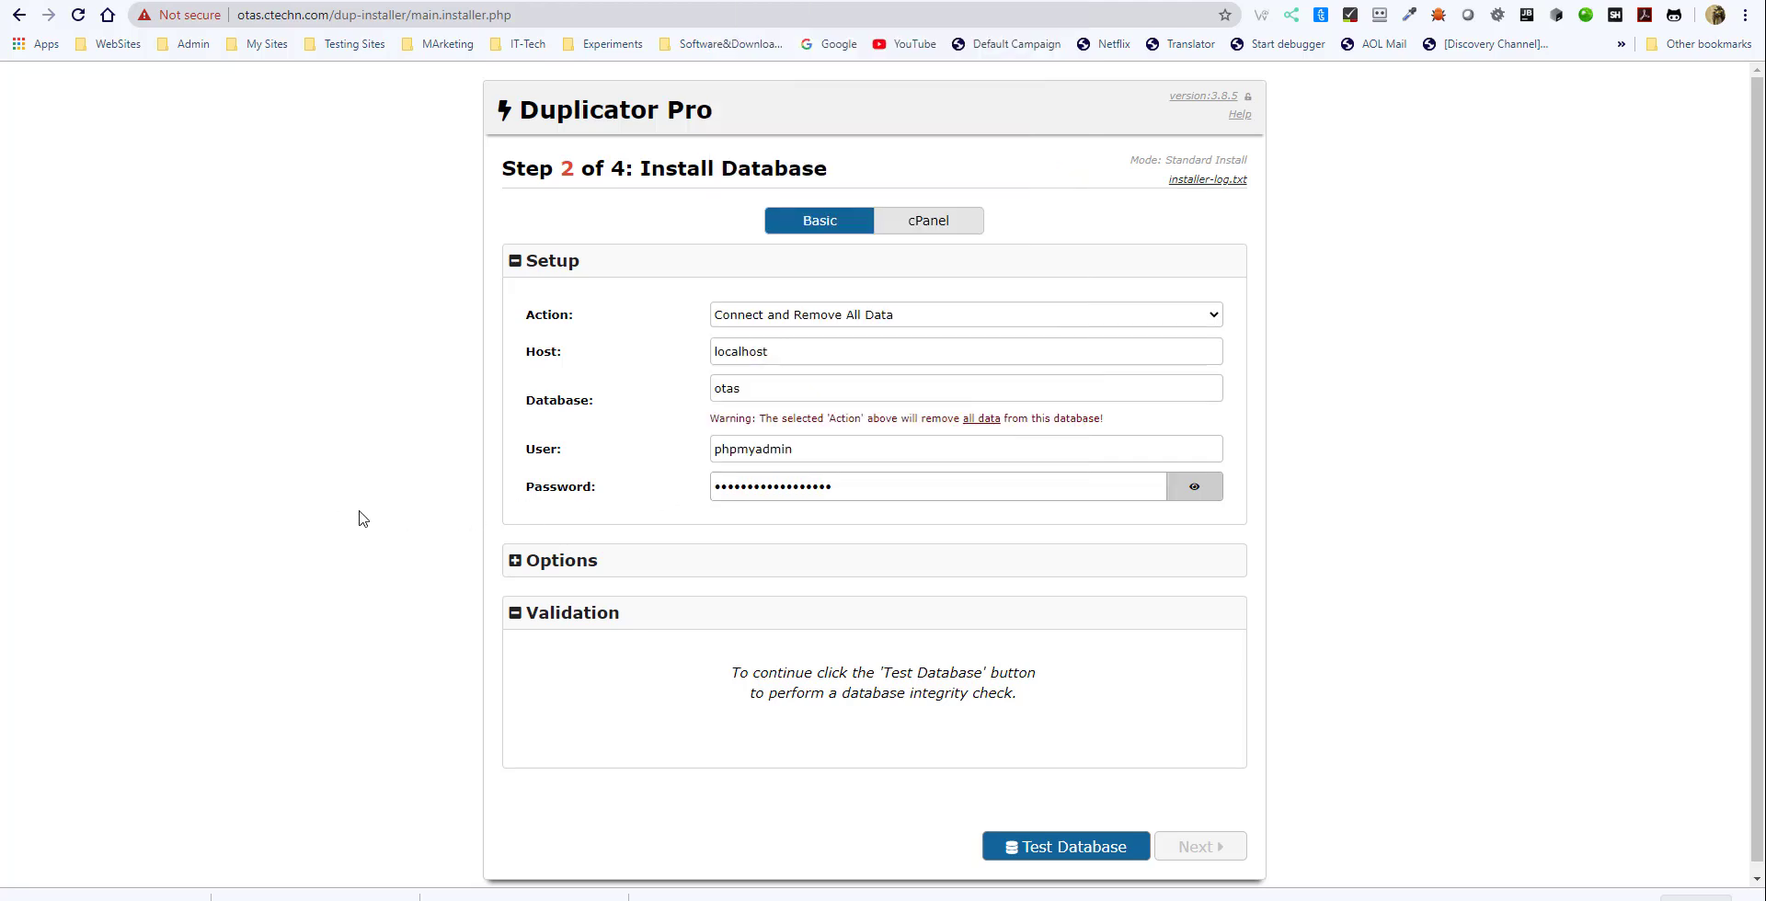
click(1047, 847)
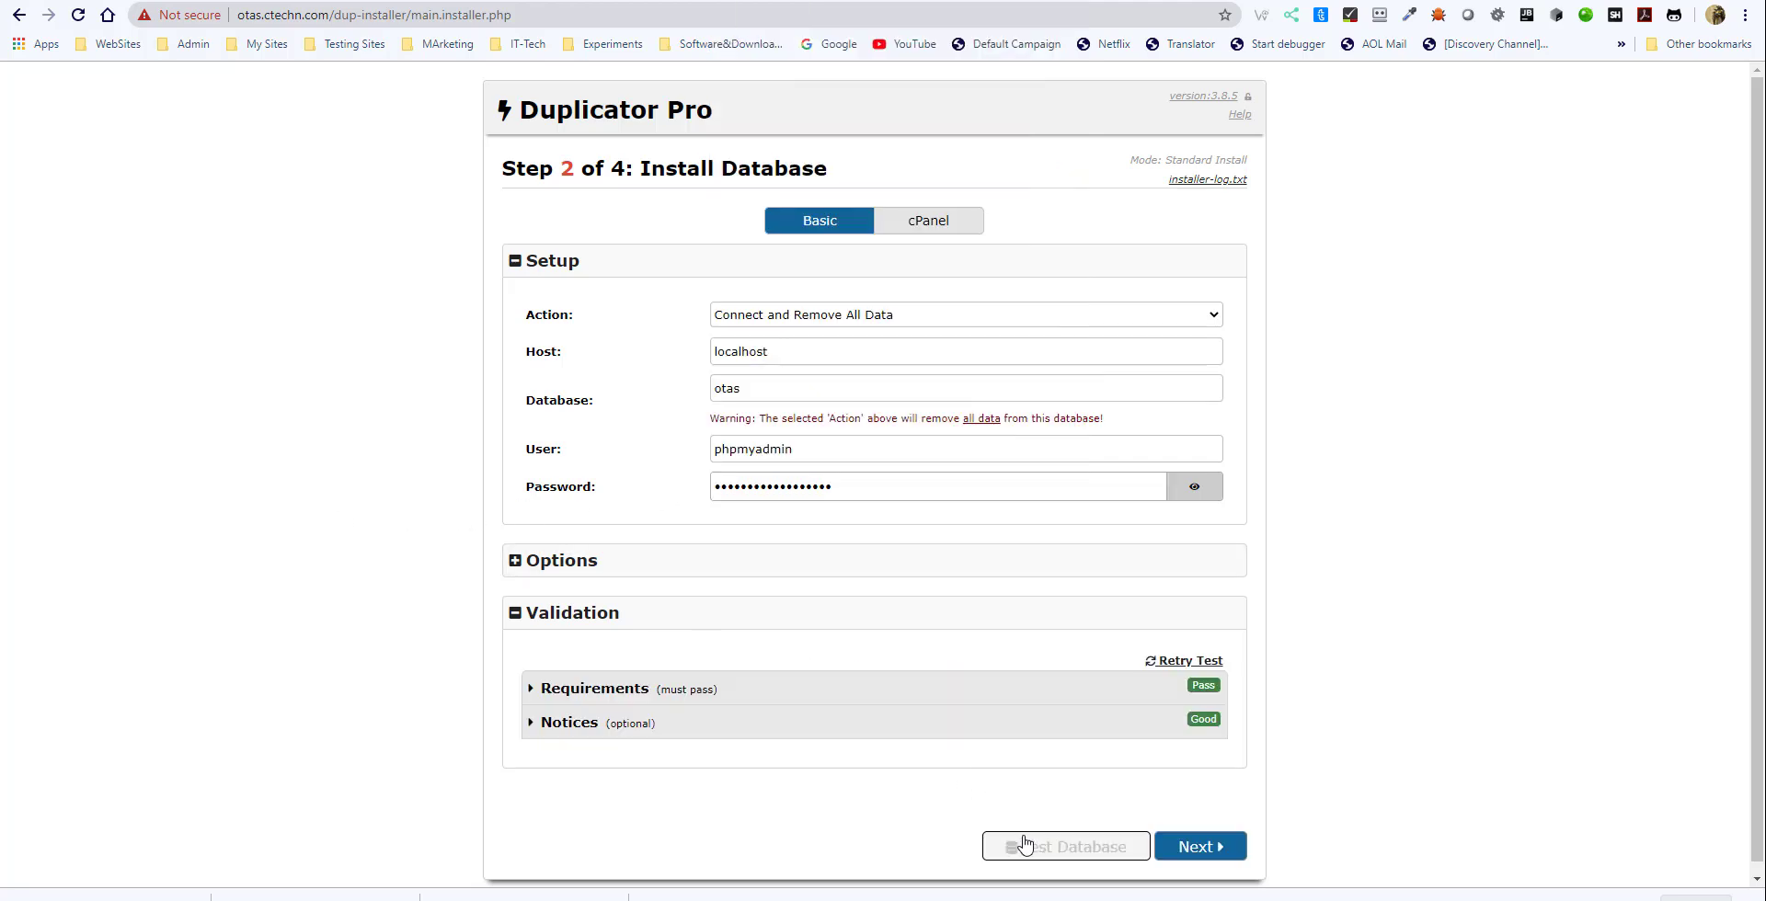
- Expand the database validation's Requirements and Notices and read the Table Case Sensitivity details
click(570, 692)
scroll(839, 694, down, 2)
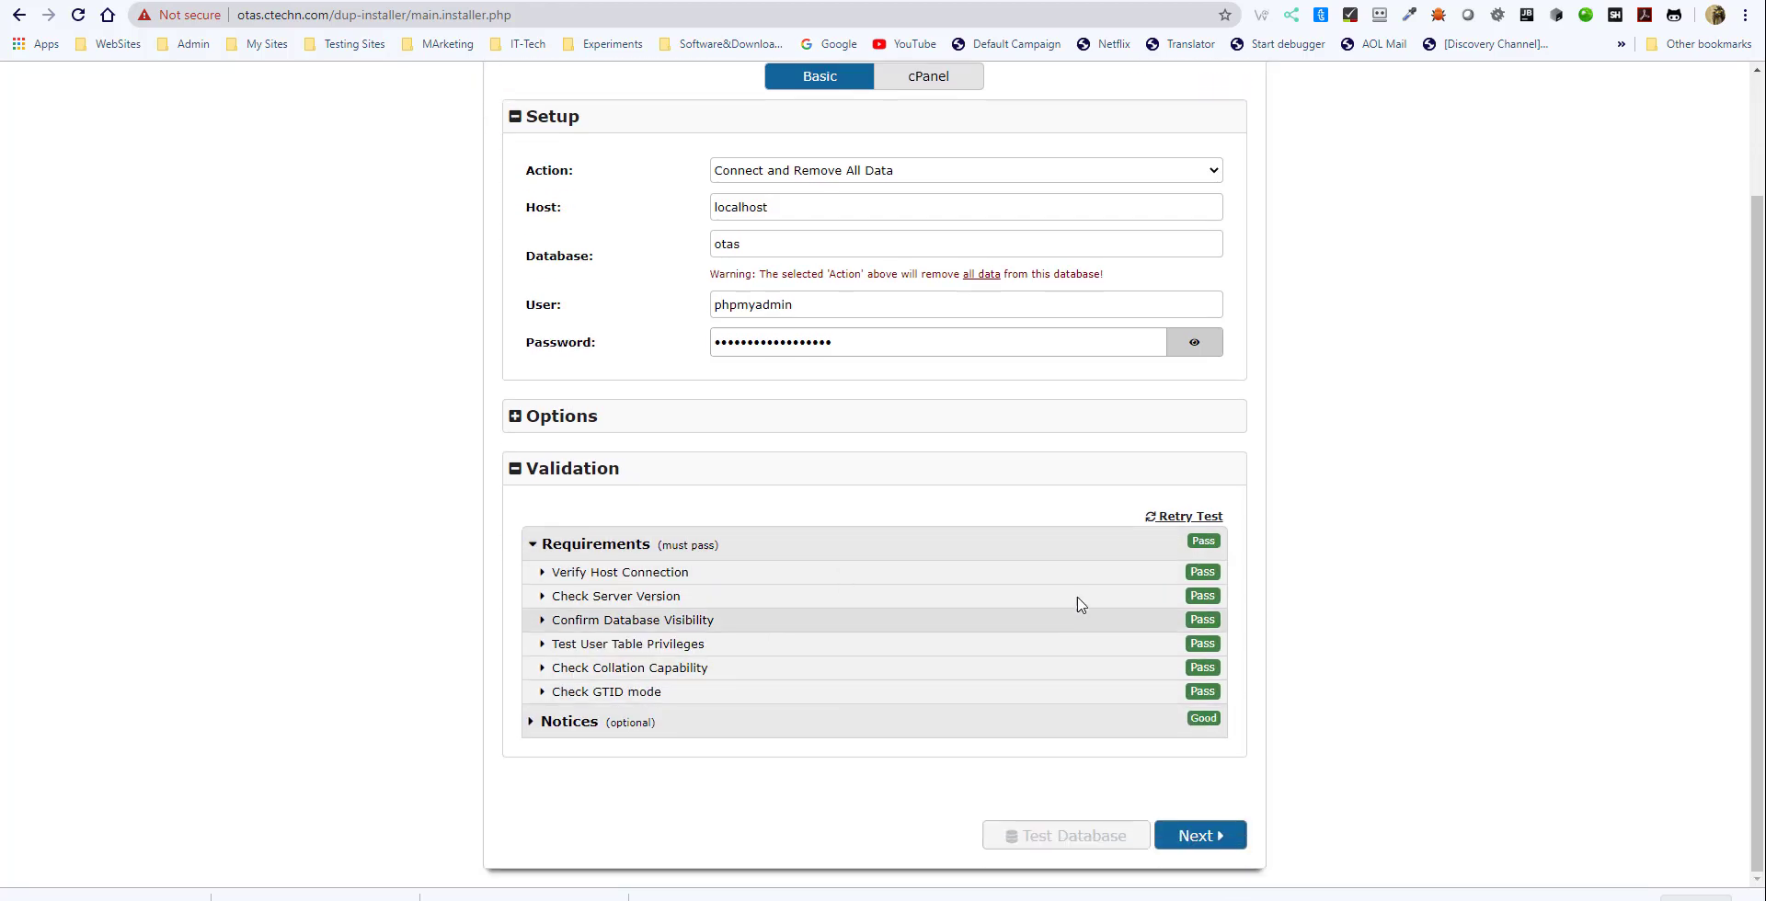
click(567, 724)
scroll(644, 736, down, 1)
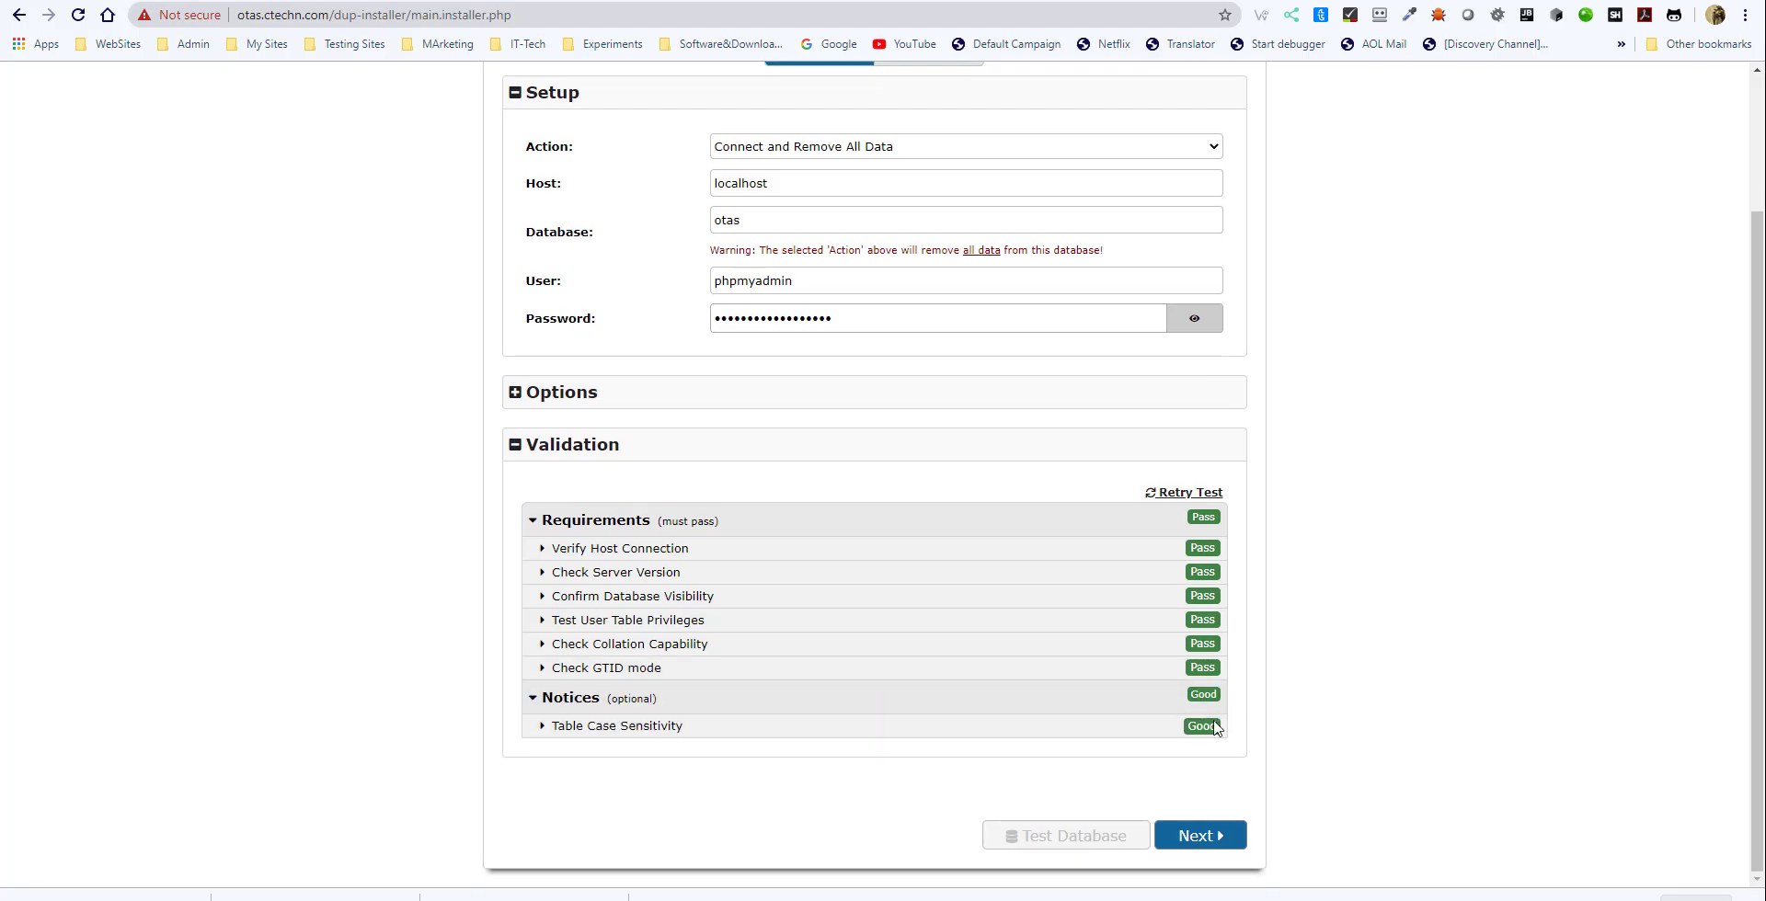
click(641, 736)
scroll(933, 747, down, 3)
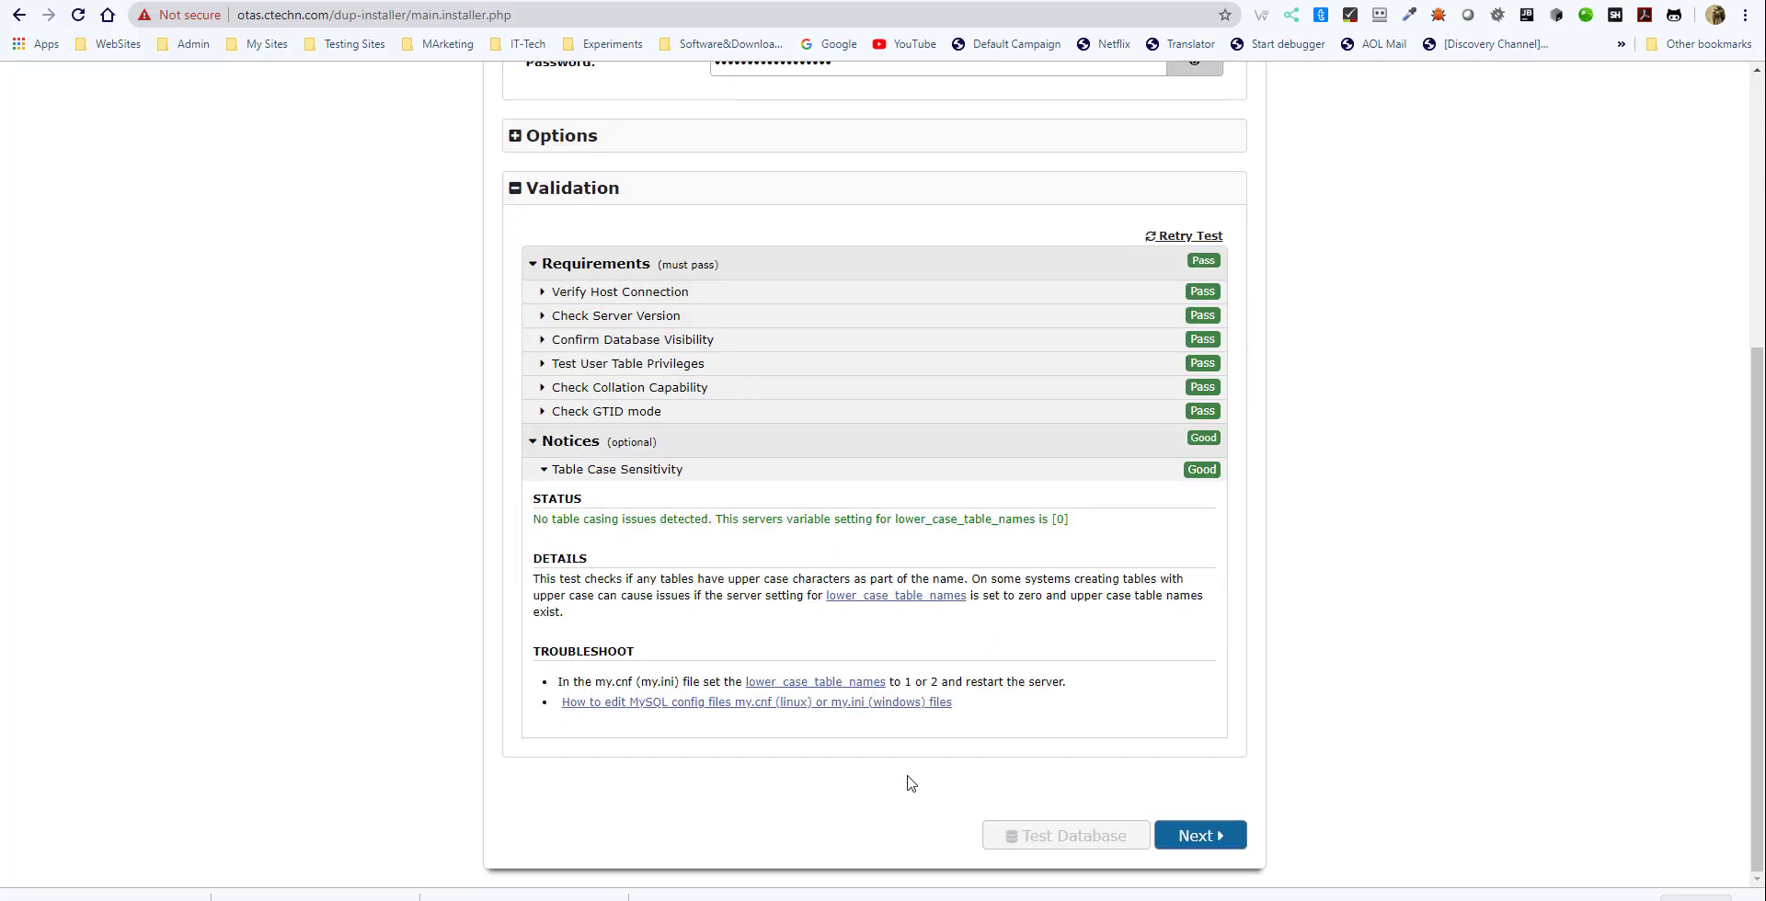
- Continue past the database setup and confirm running the installer with the localhost, otas and phpmyadmin settings
click(1186, 837)
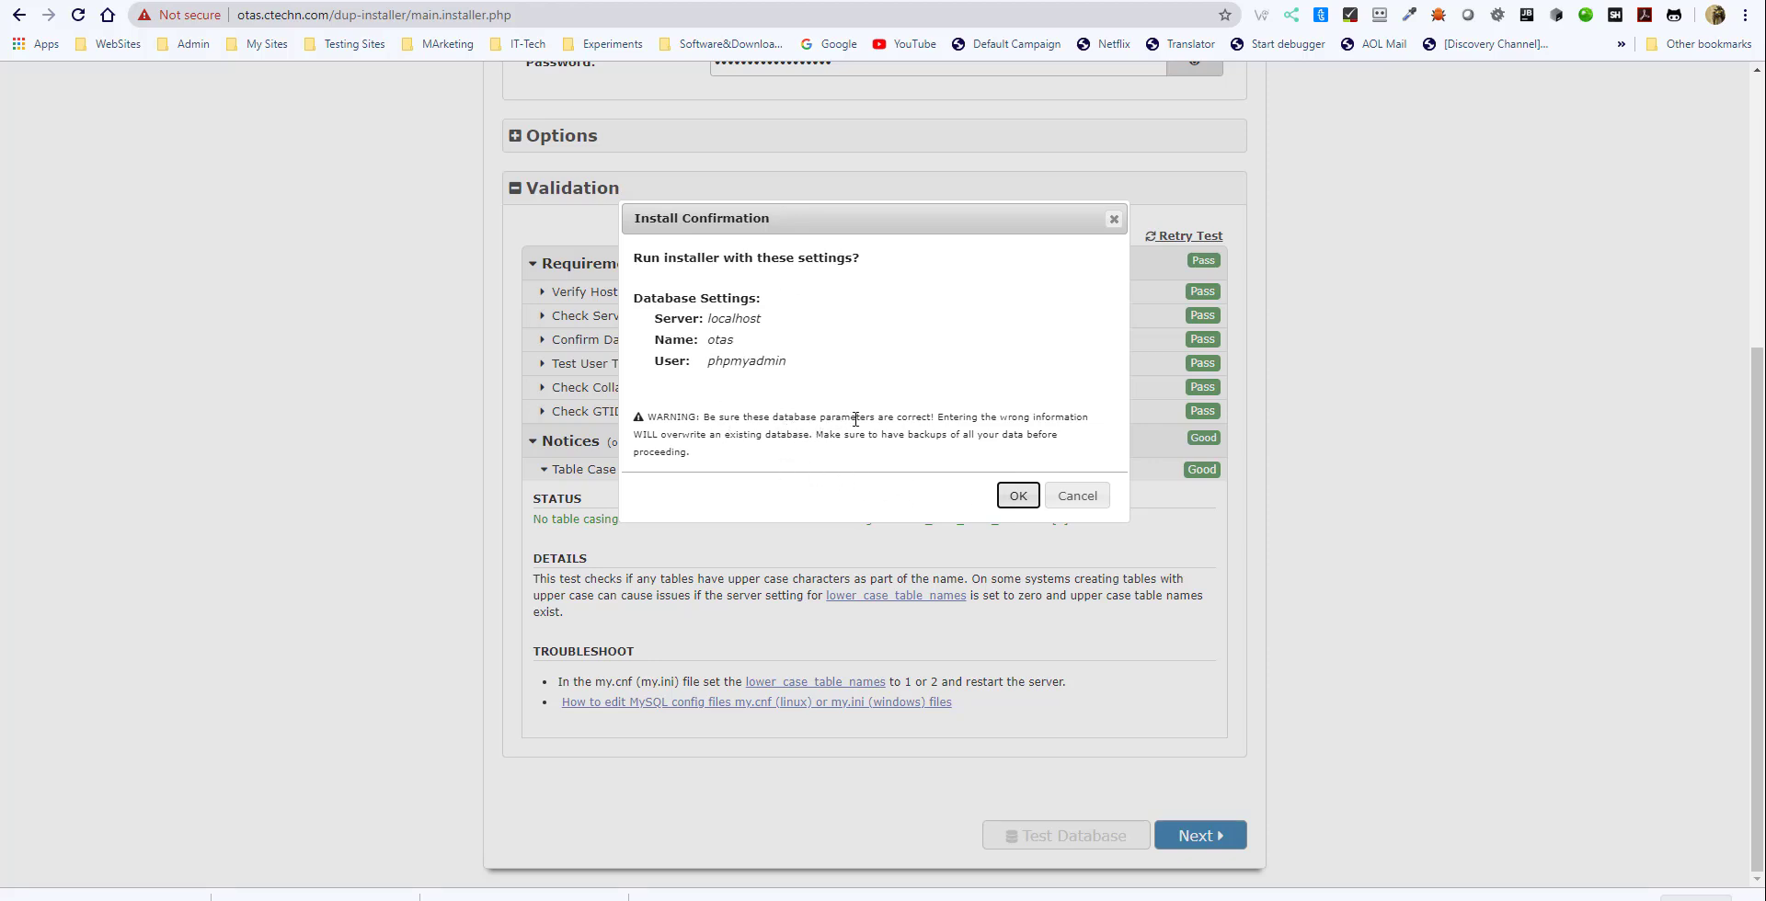
click(1011, 502)
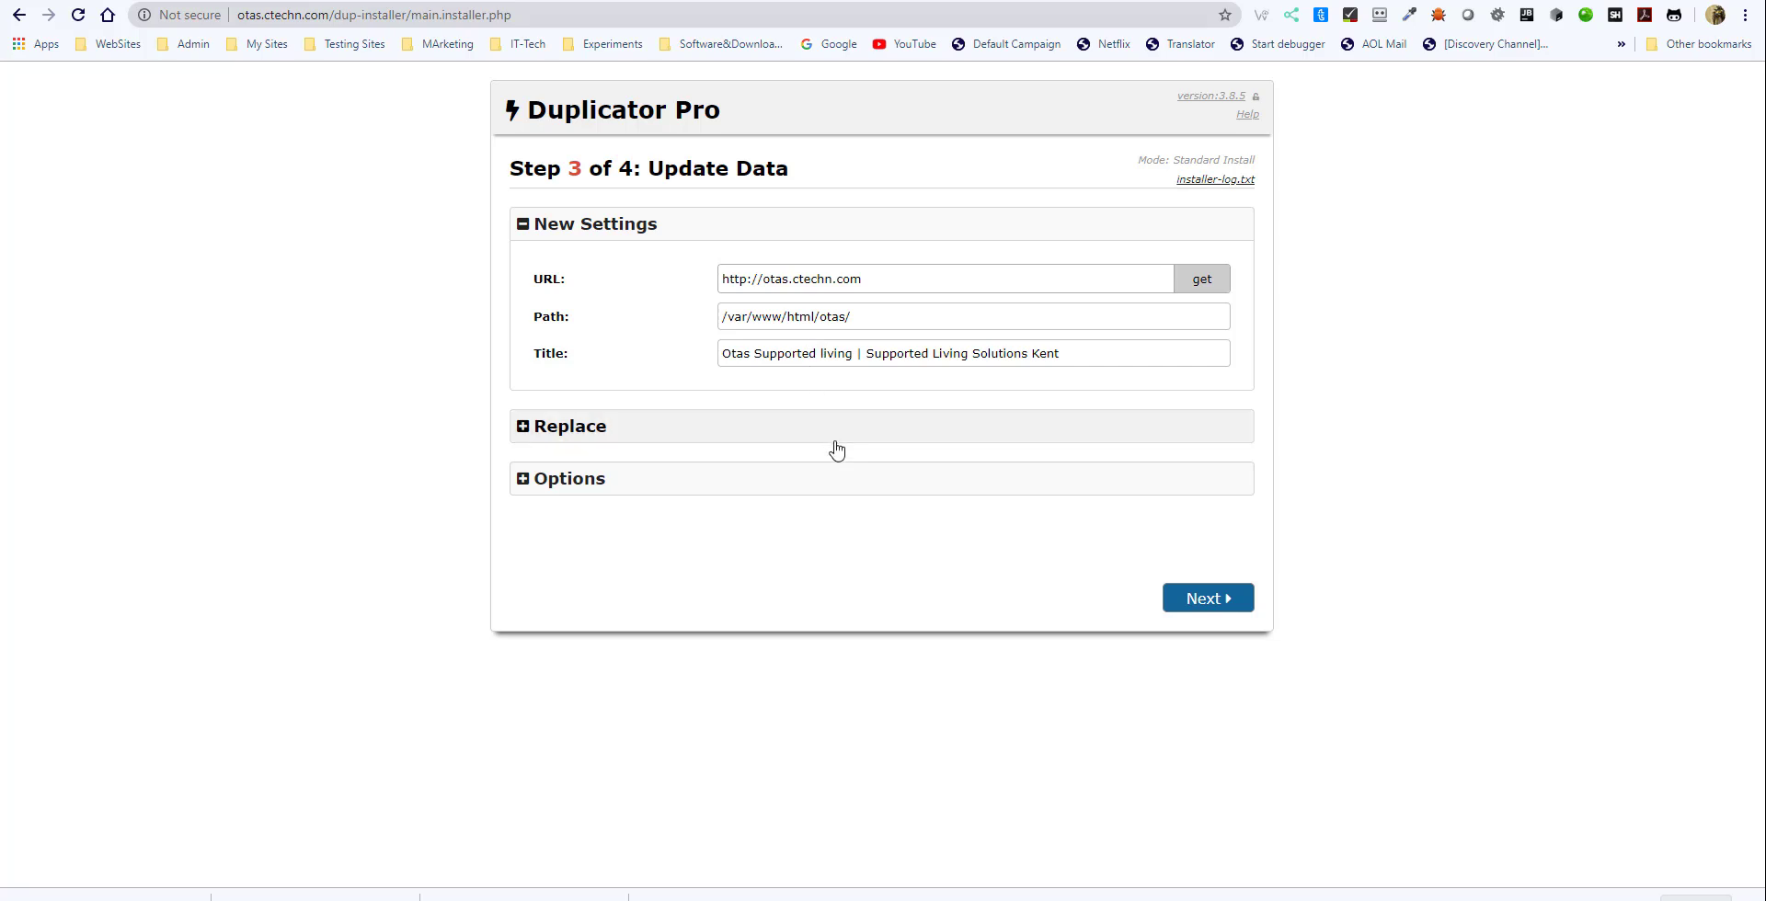
- Expand the Replace section, read the help on the Update Data step, and collapse the section again
click(624, 434)
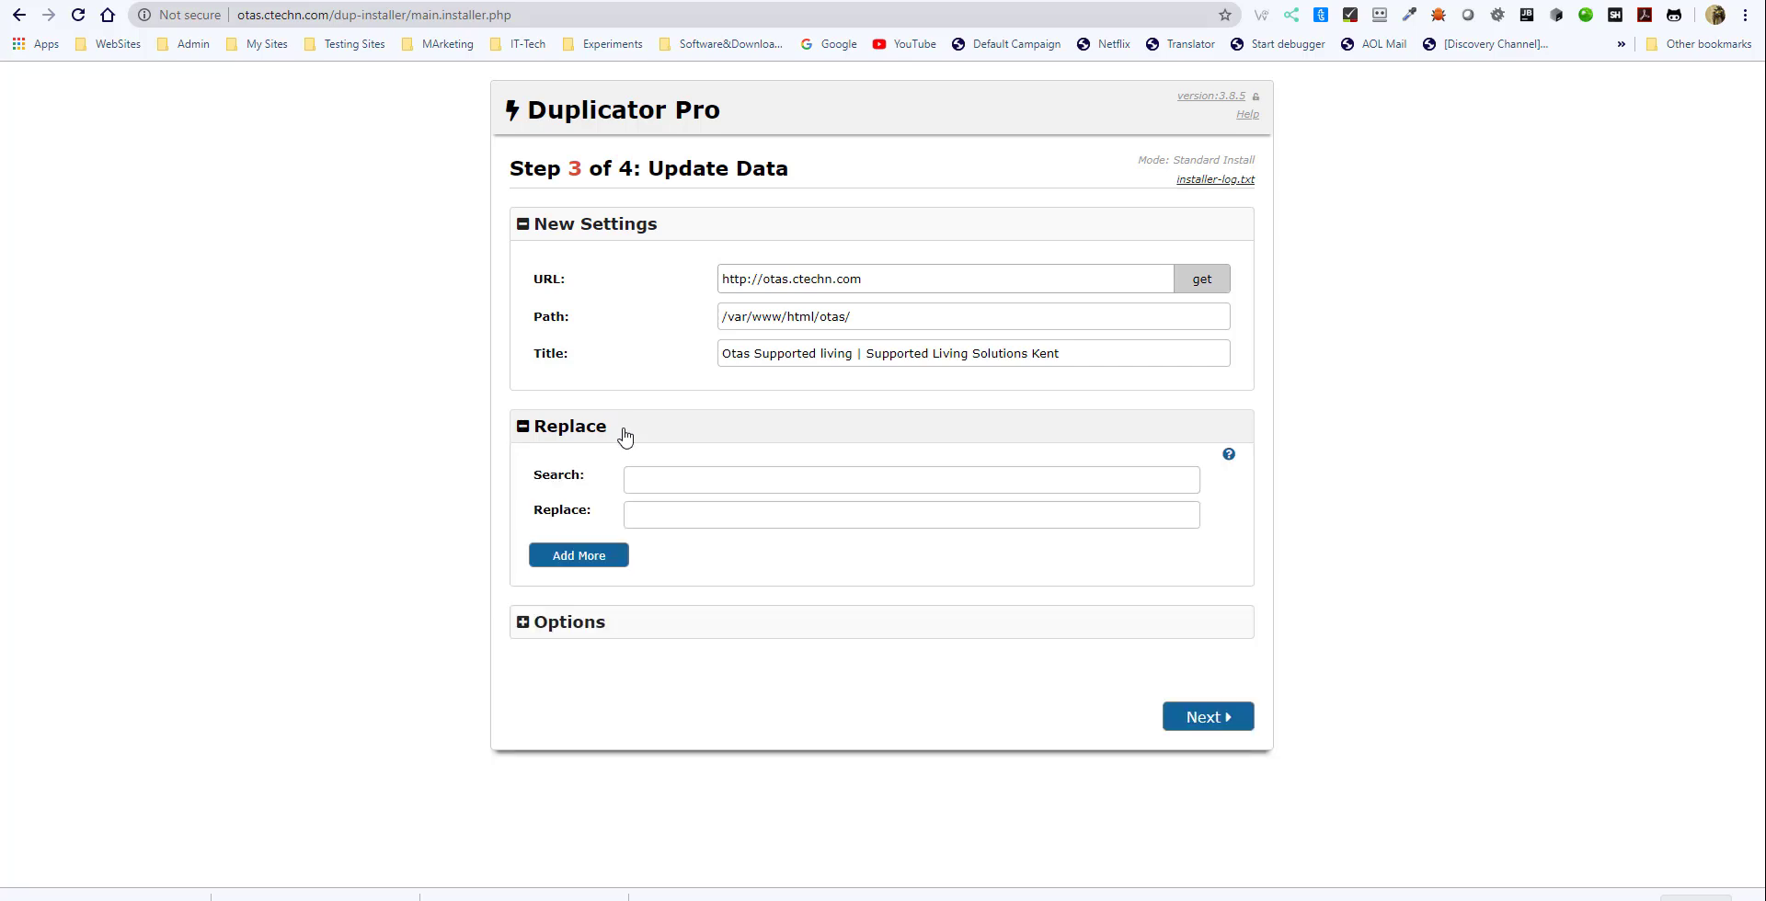
click(615, 426)
click(615, 426)
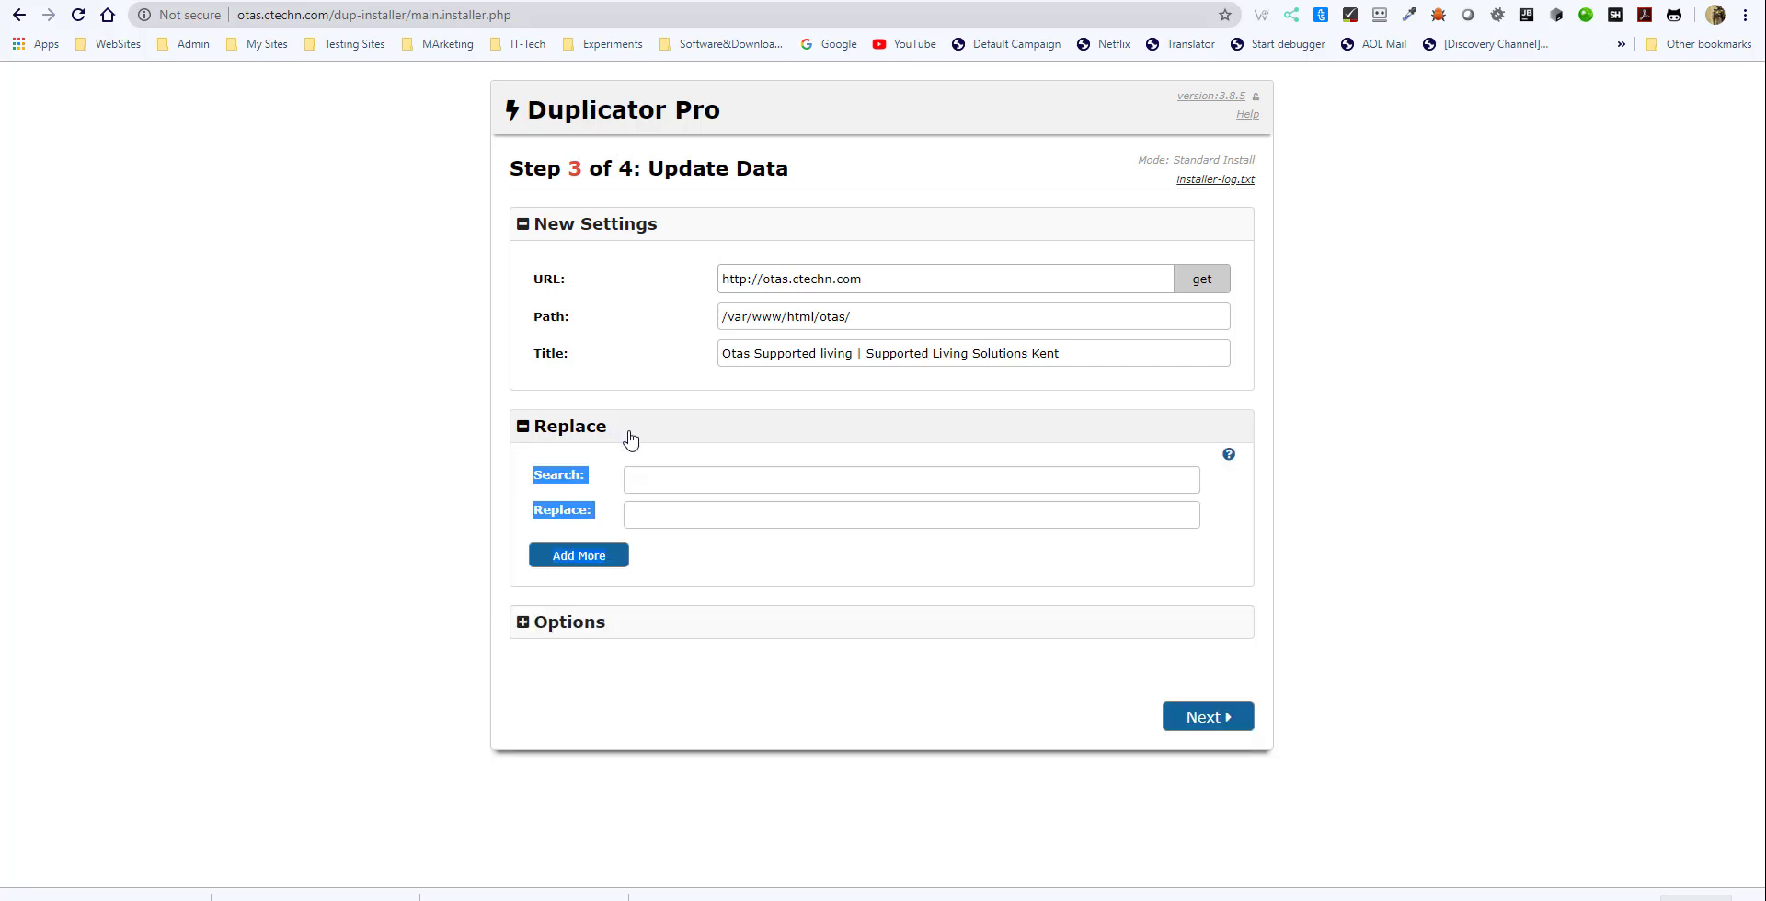
click(697, 482)
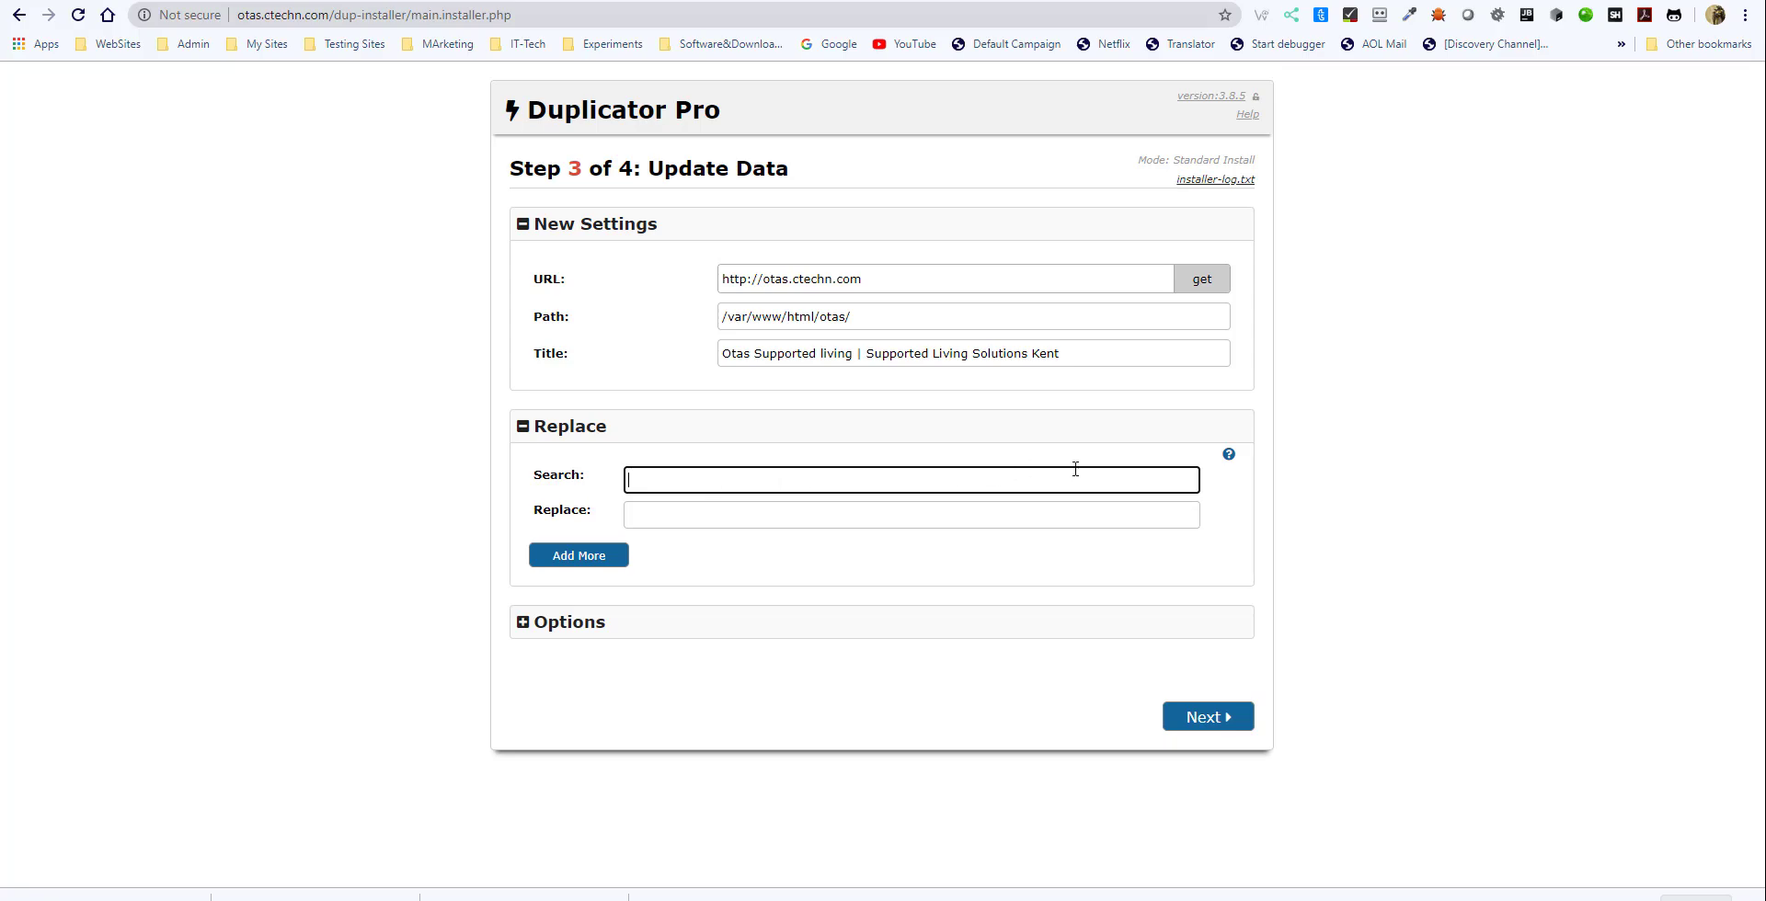
click(1229, 456)
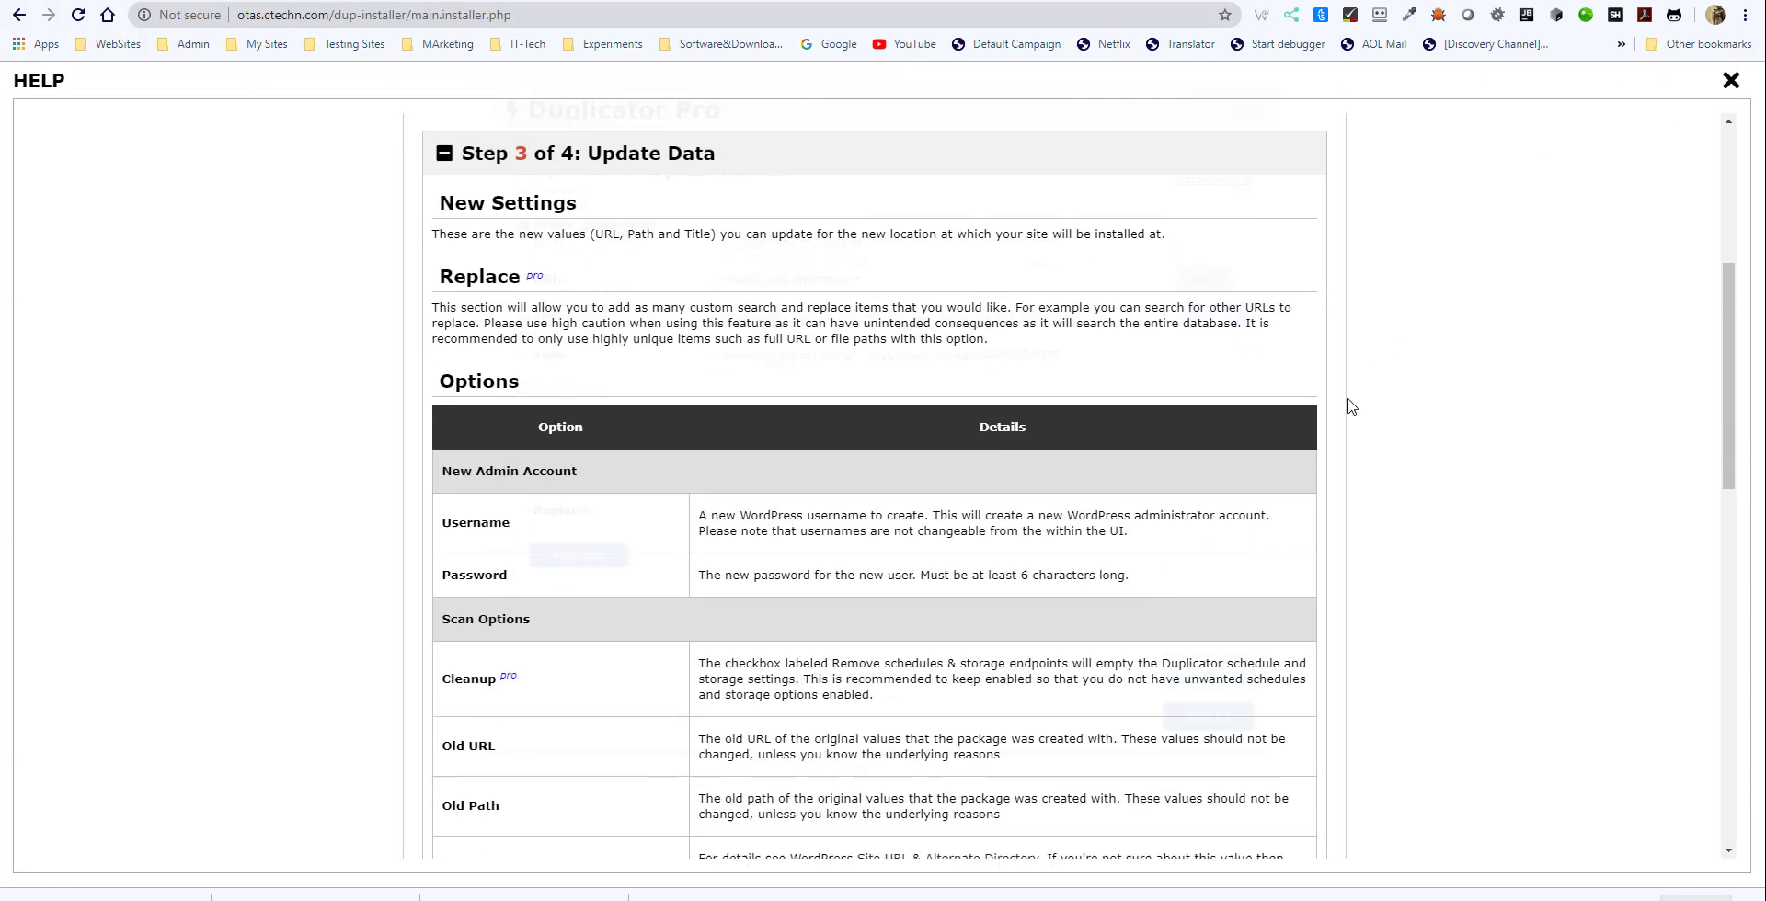
scroll(1171, 535, down, 10)
scroll(1219, 506, up, 7)
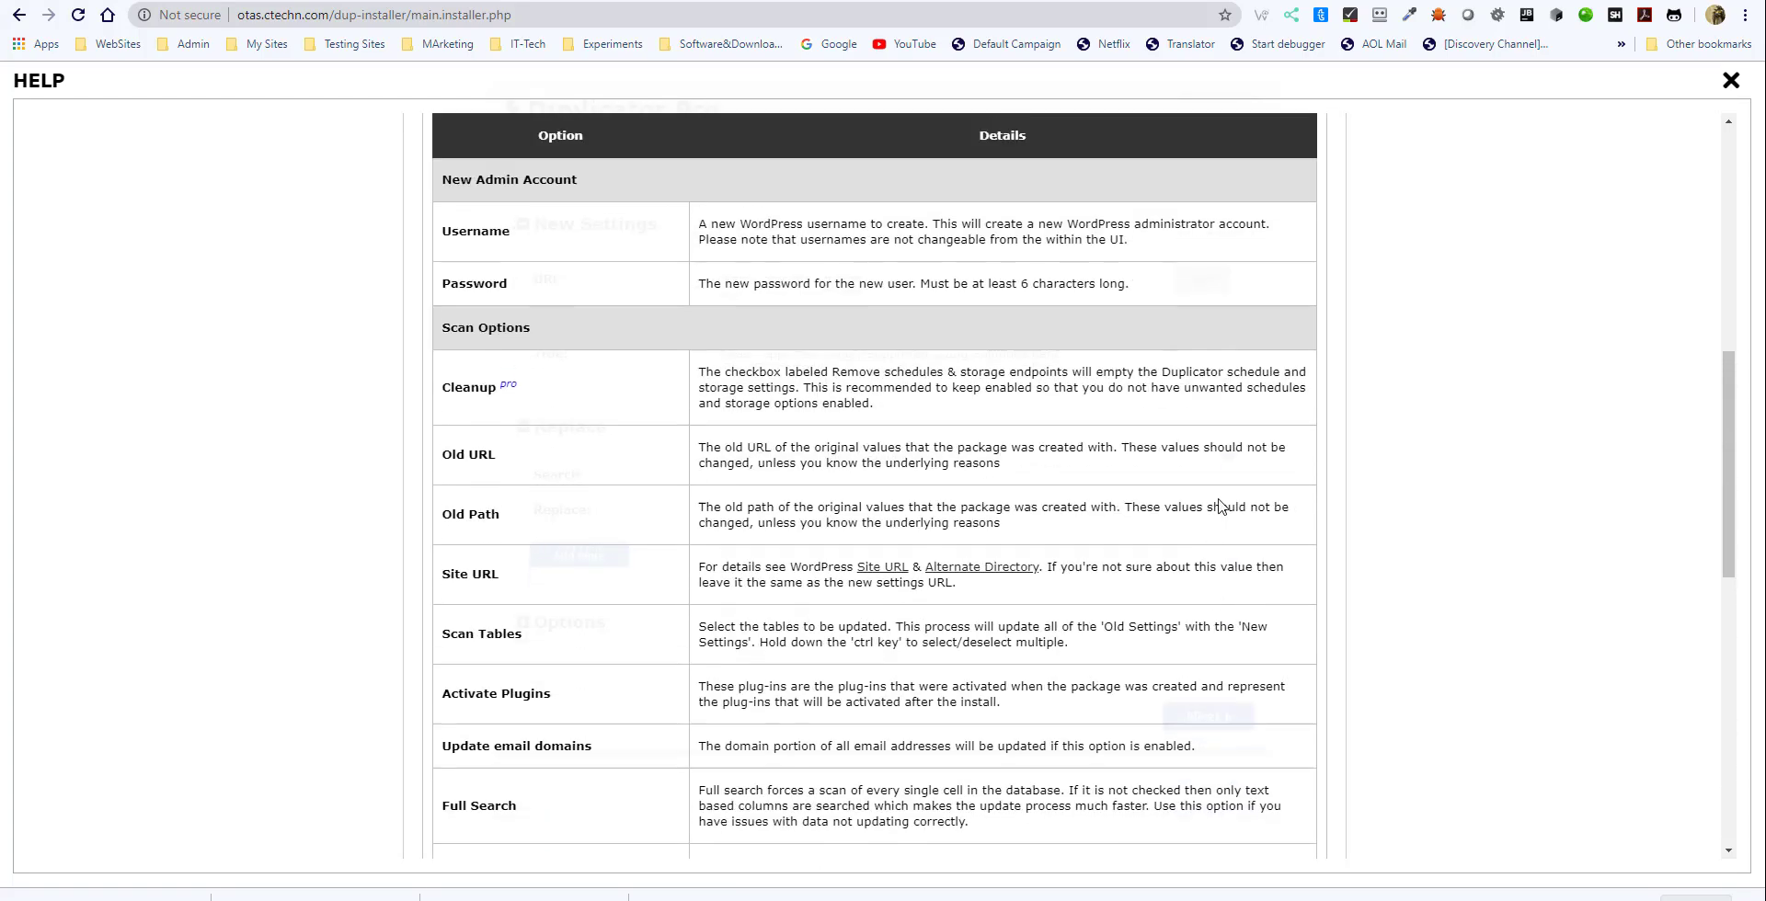
scroll(1224, 496, up, 8)
click(1728, 83)
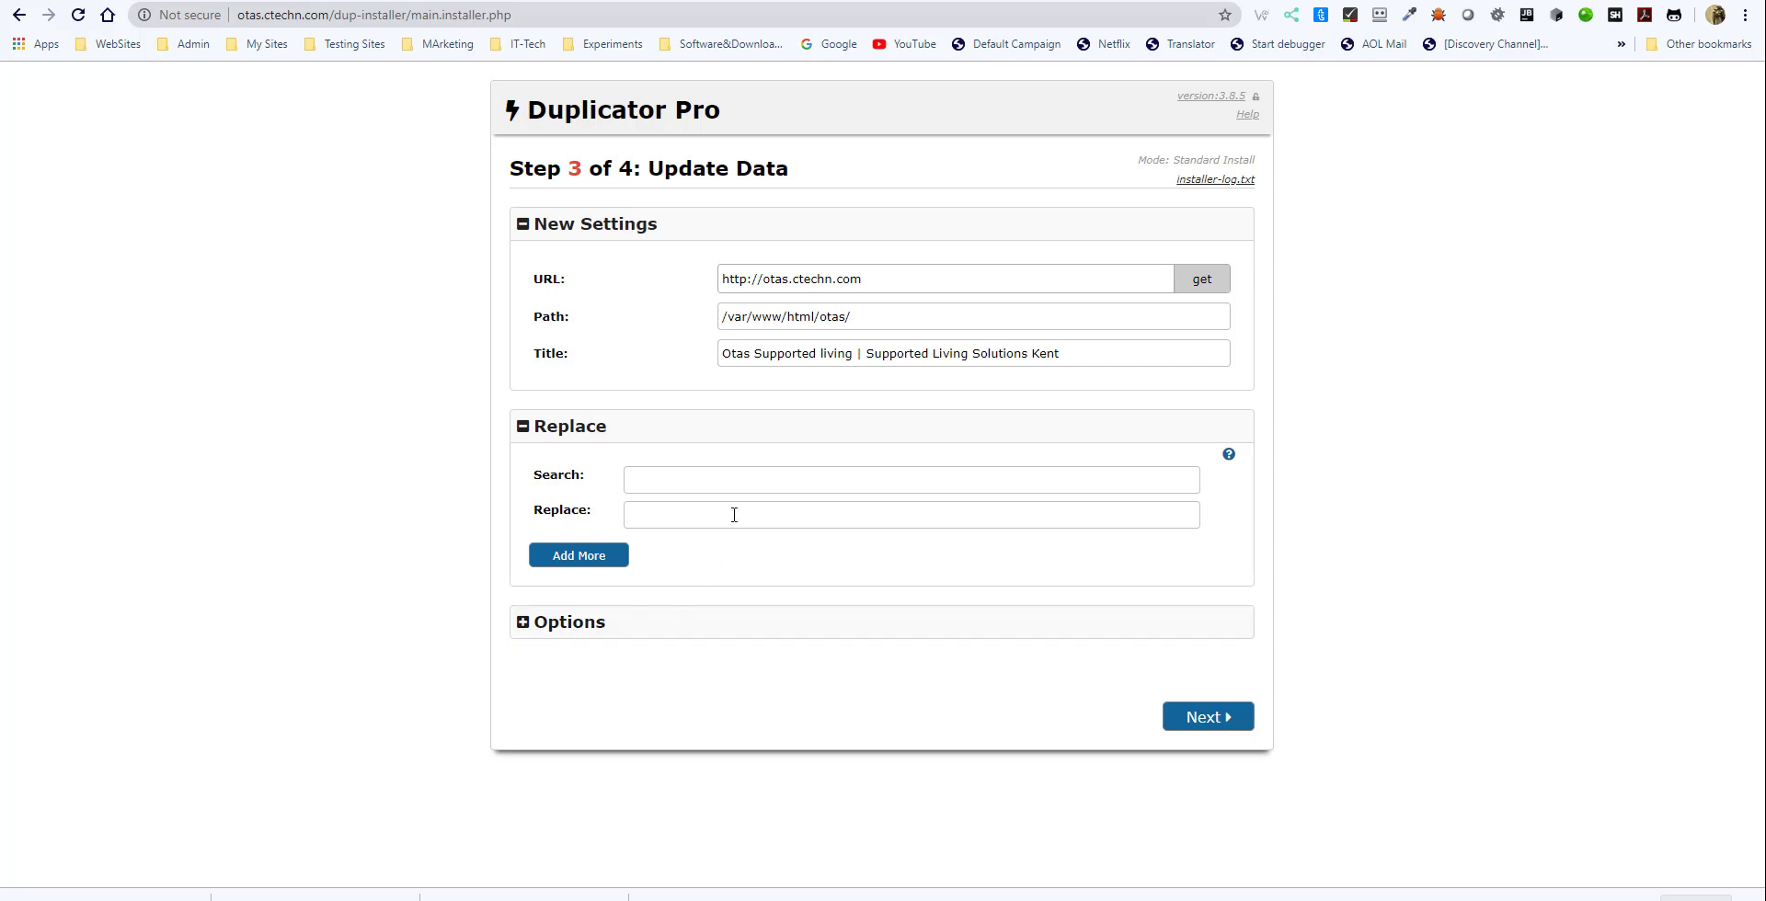
click(524, 430)
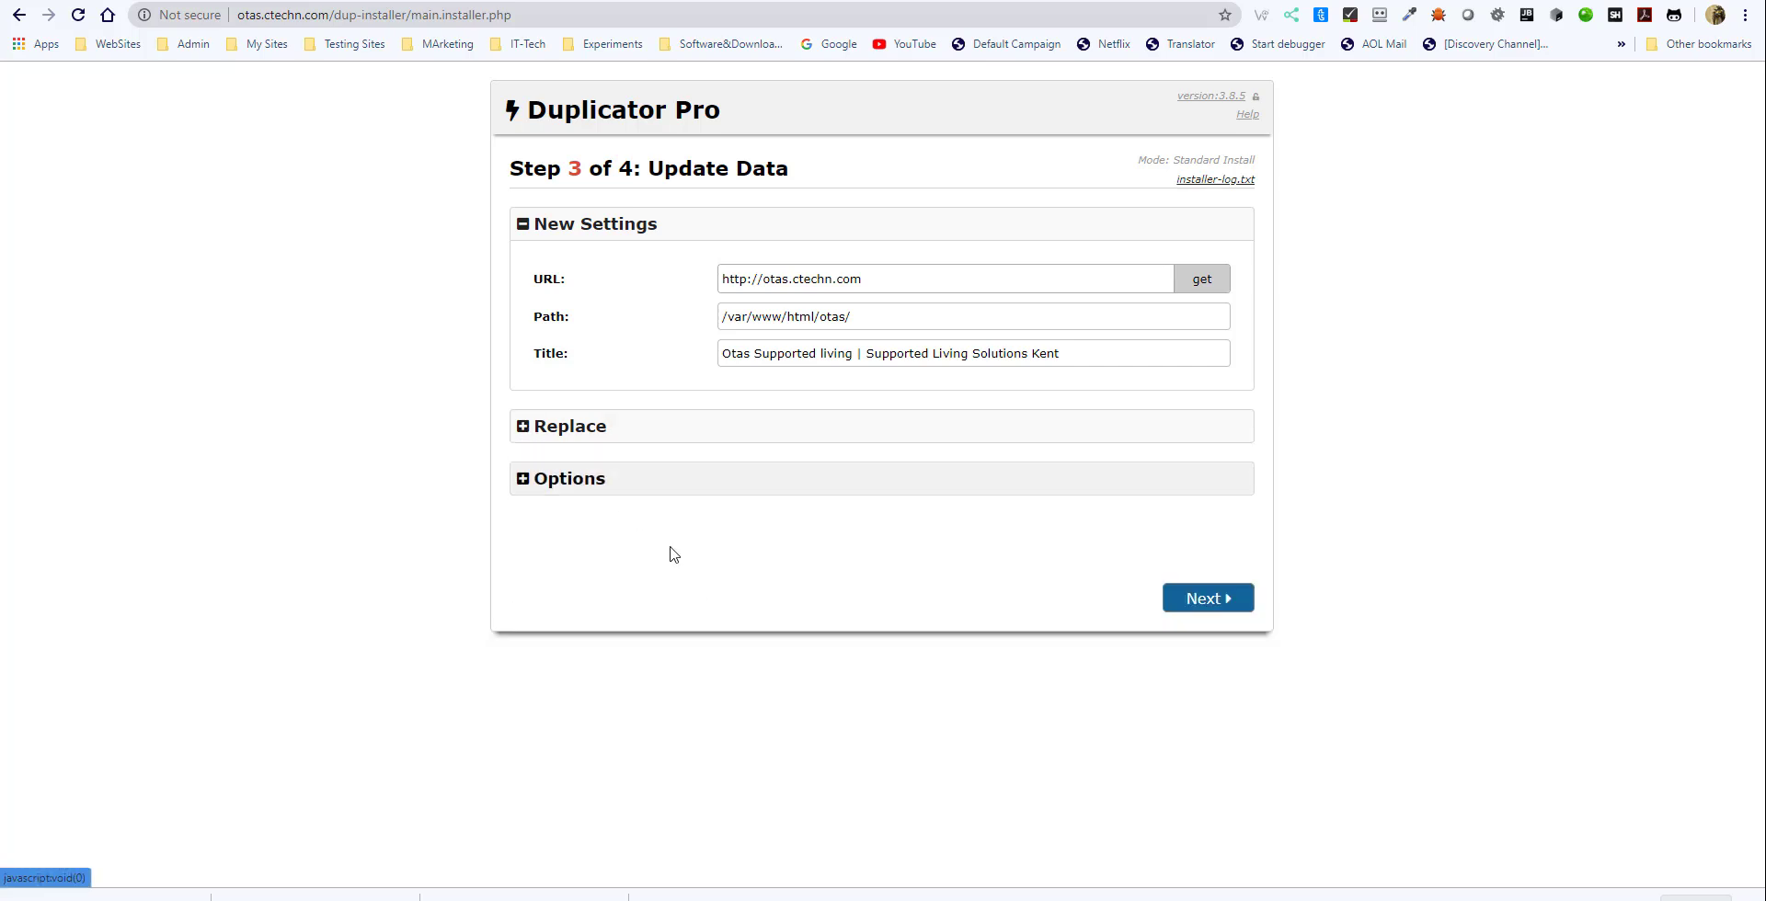
- Run the data update with the new URL, path and title to reach the Test Site step
click(1205, 600)
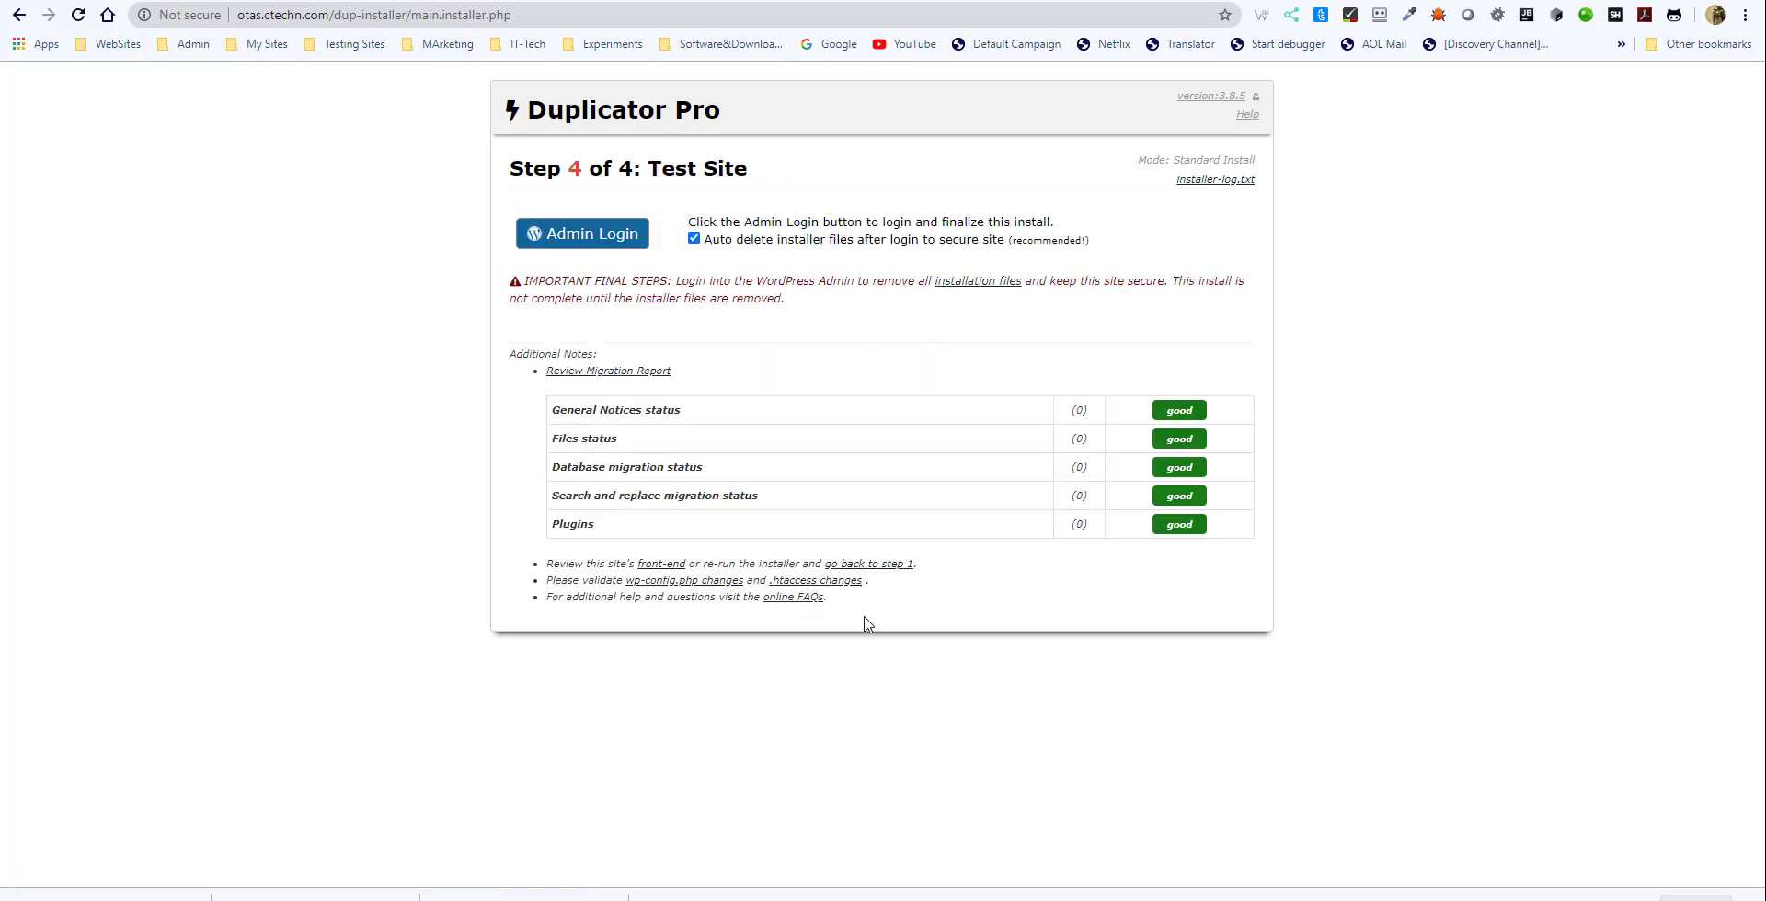
click(594, 238)
click(593, 239)
- Bring up the Bitvise SFTP window and locate the uploaded site archive in /var/www/html/otas, then return to the installer
mouse_move(525, 894)
click(757, 878)
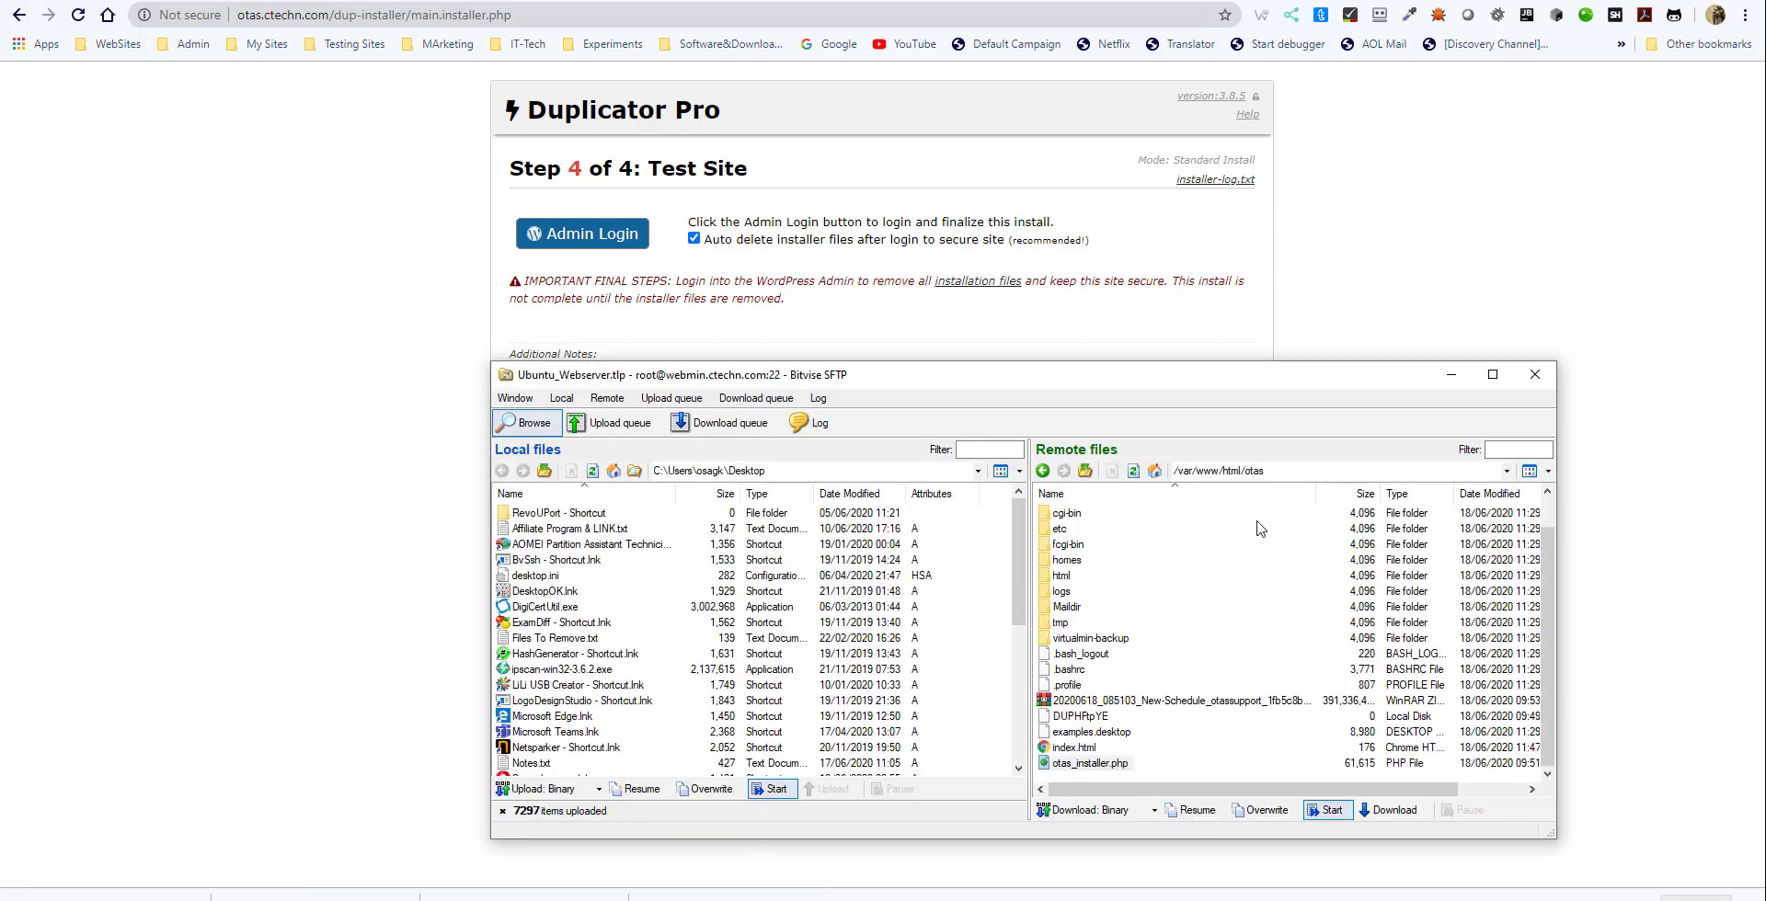
click(1139, 700)
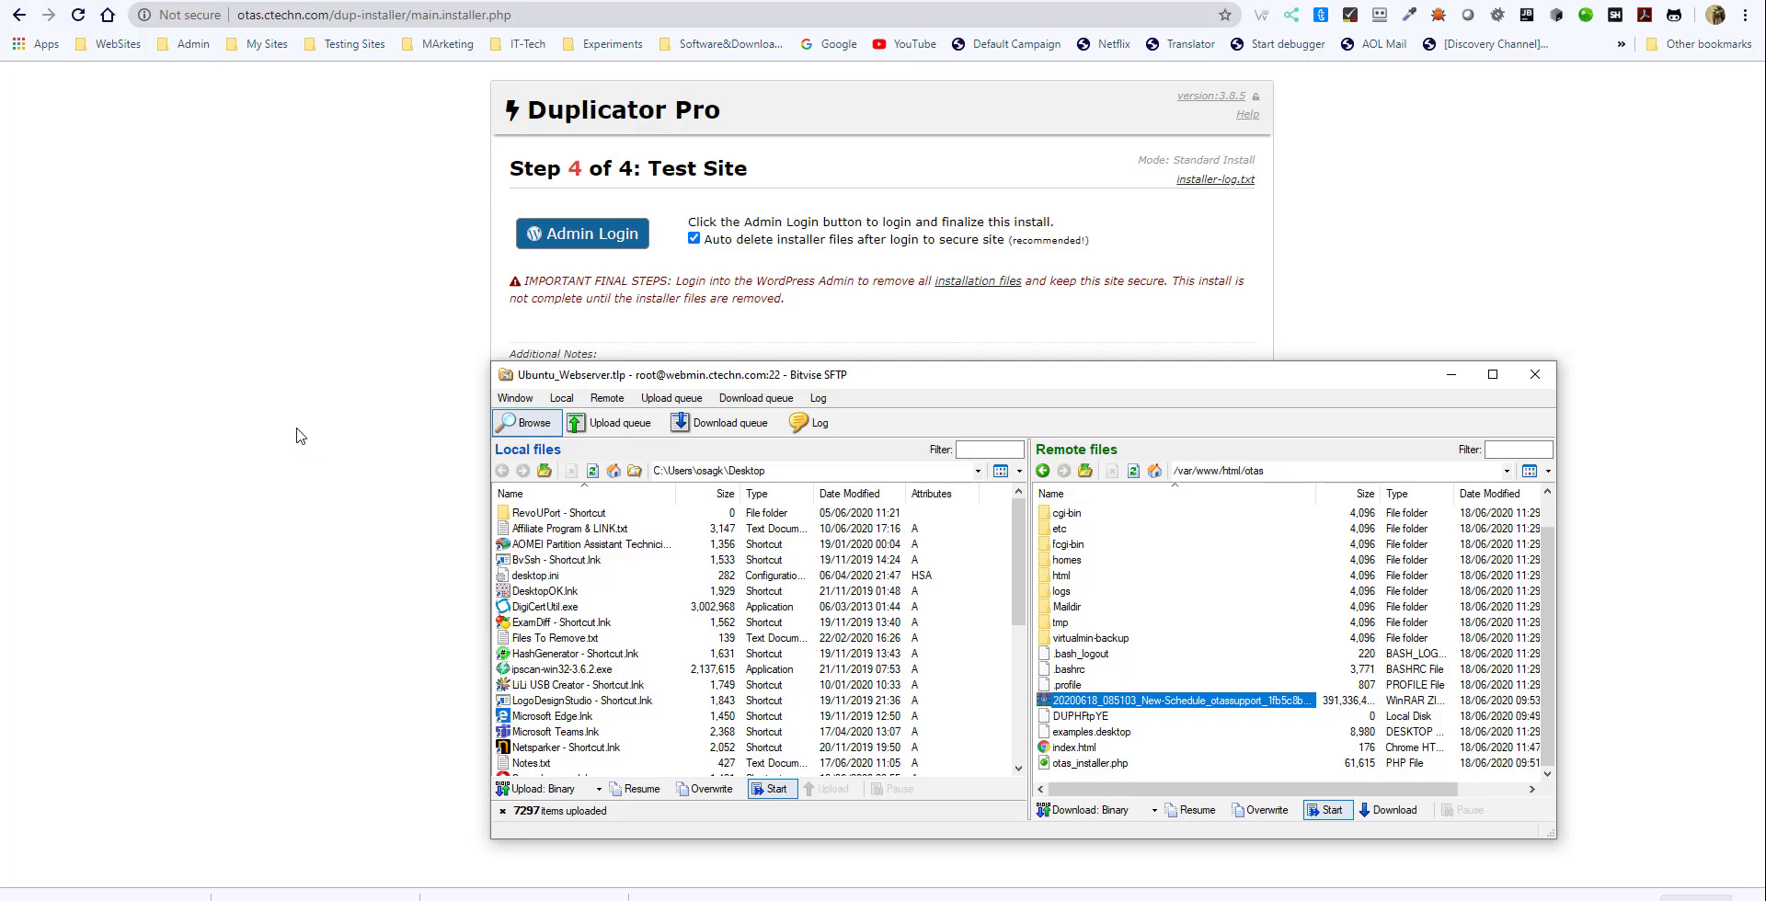
click(1066, 686)
click(1086, 701)
click(340, 488)
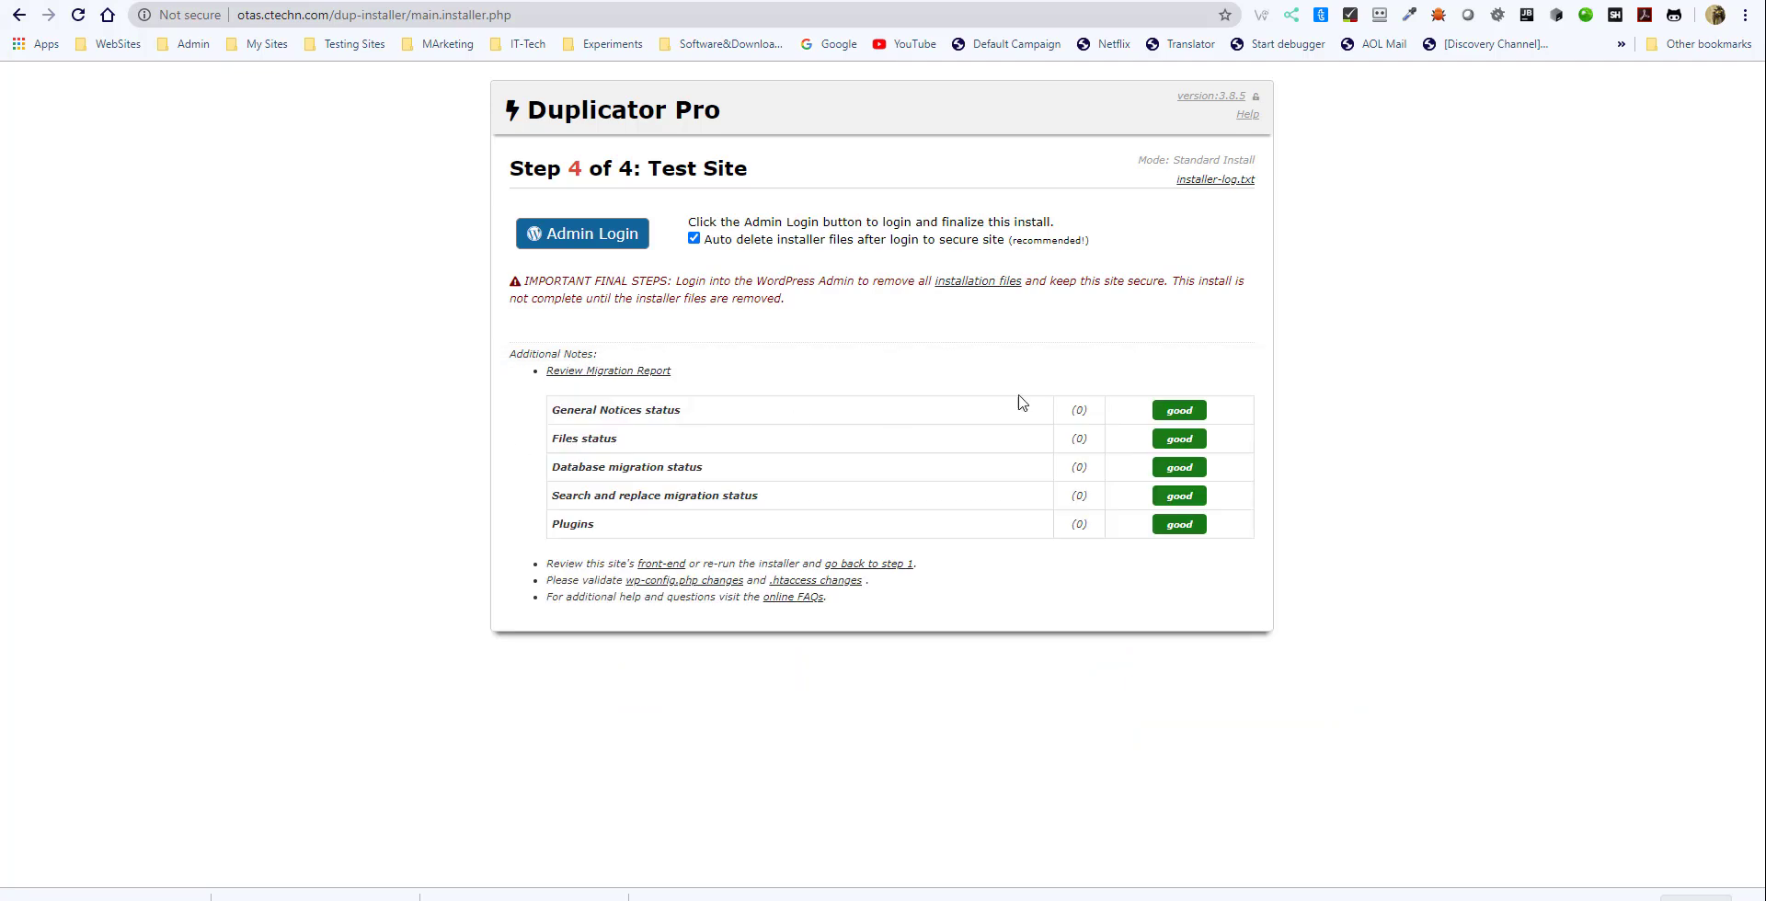
- Open the WordPress admin login from the installer's final step and start on the username or email address
click(559, 242)
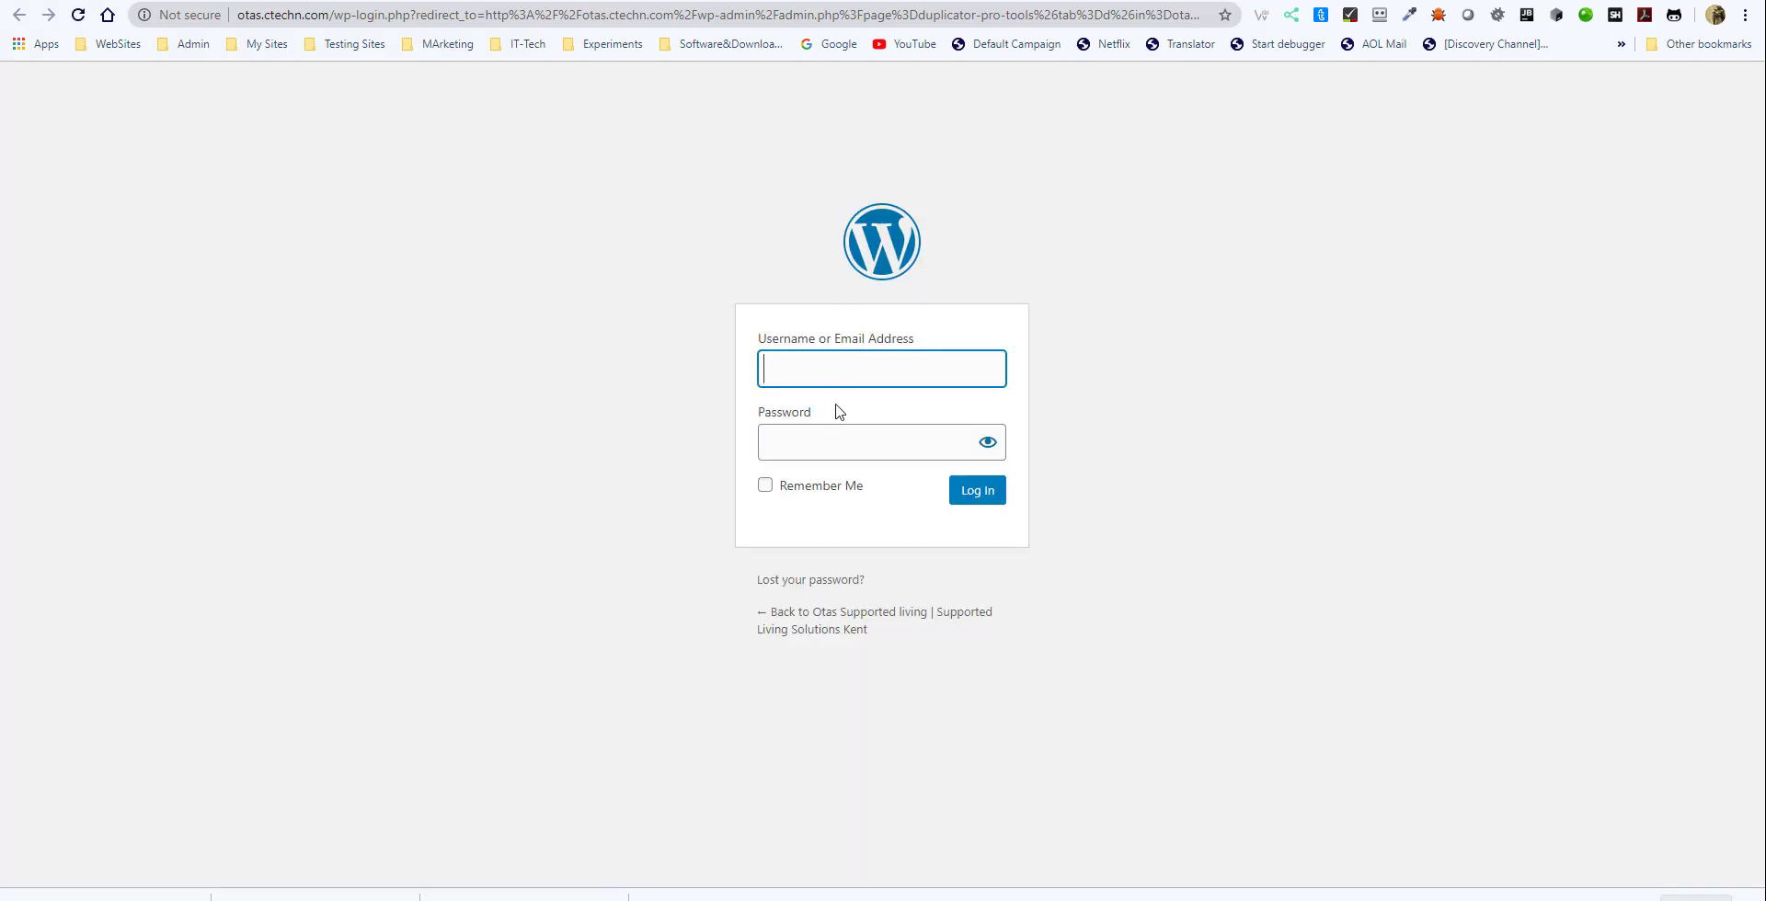
click(887, 366)
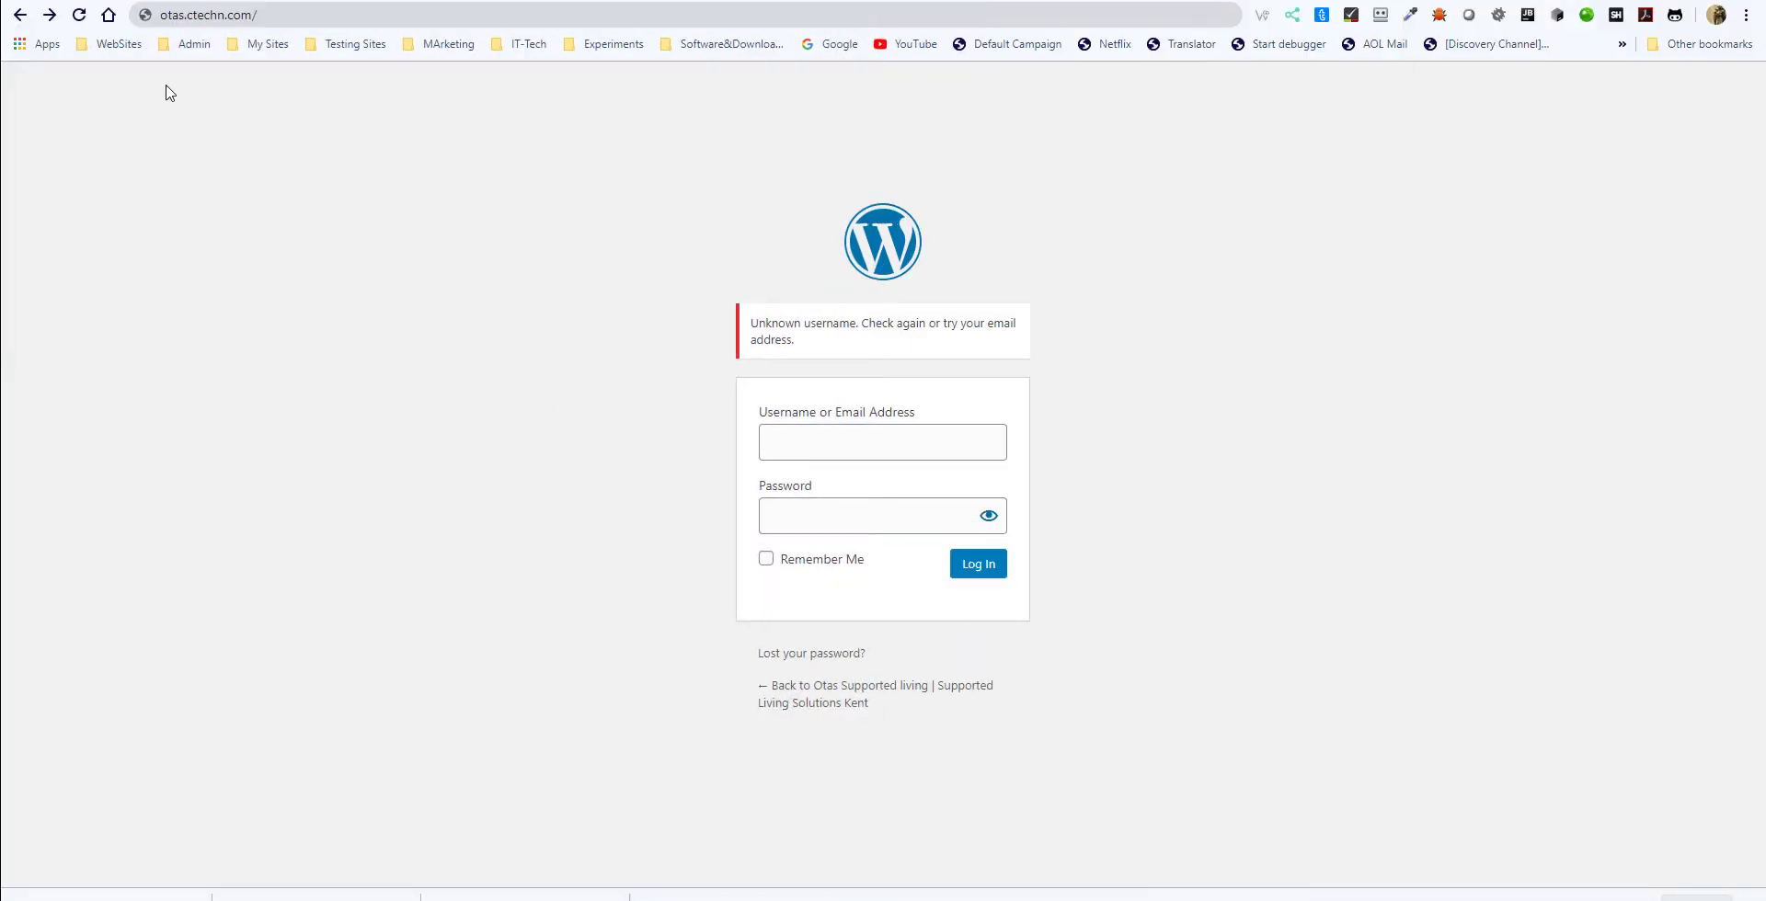
- Load otas.ctechn.com in the browser to check the migrated site's home page
click(276, 14)
click(299, 15)
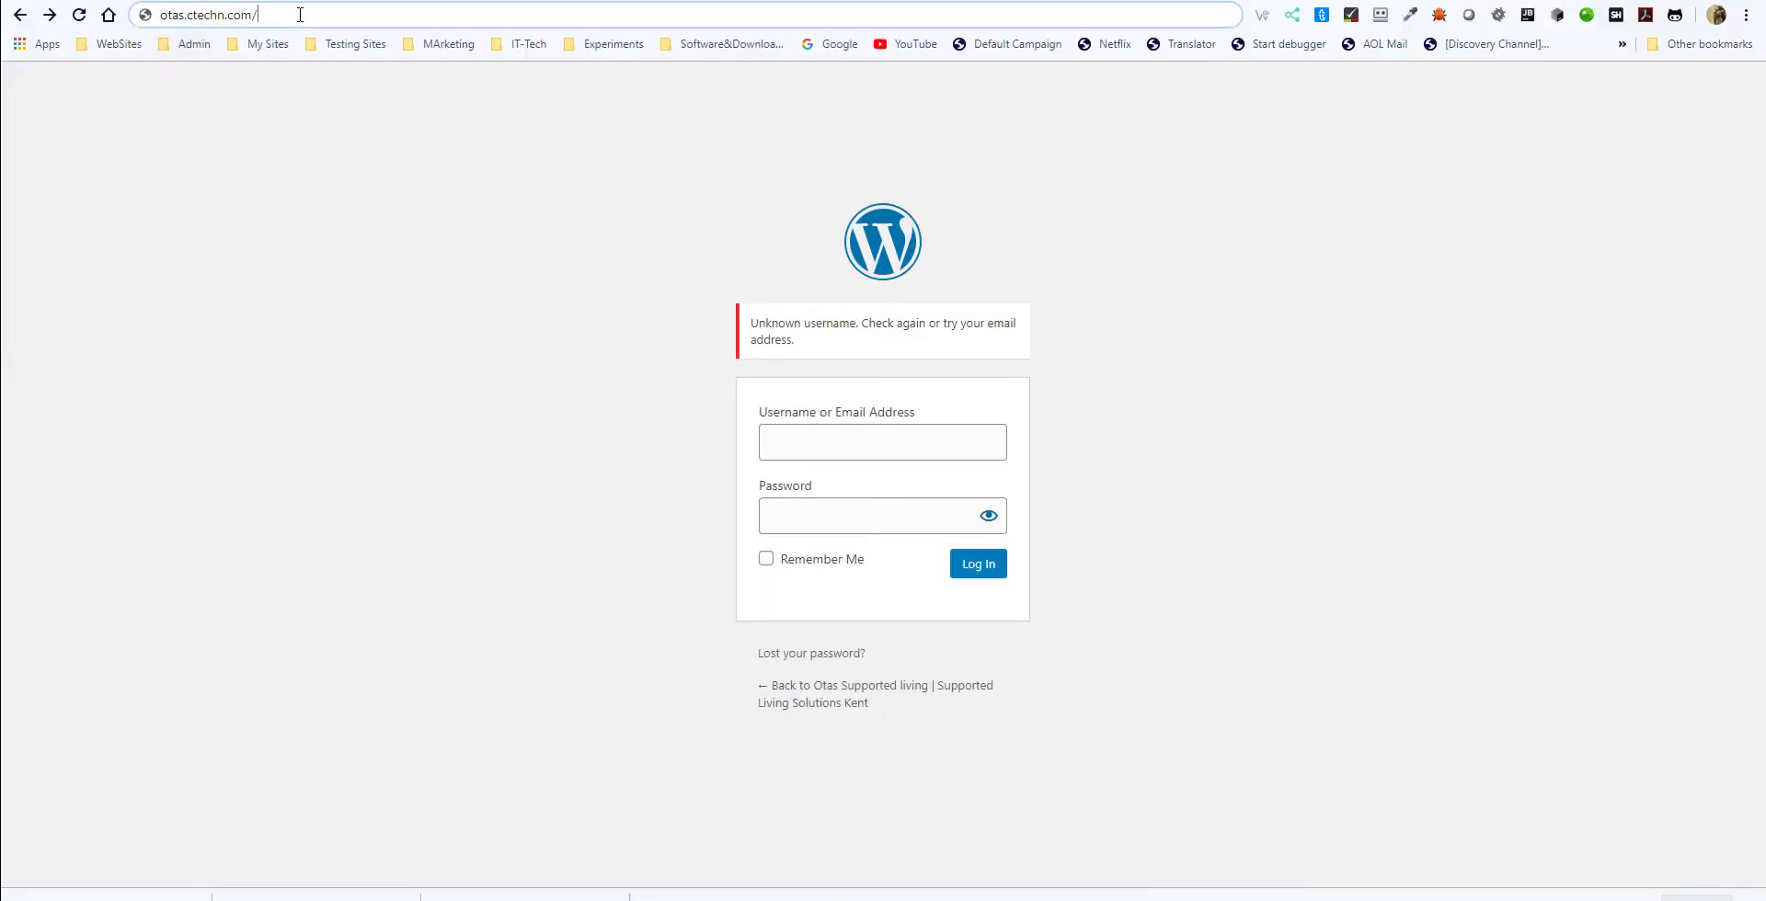
key(BackSpace)
key(Return)
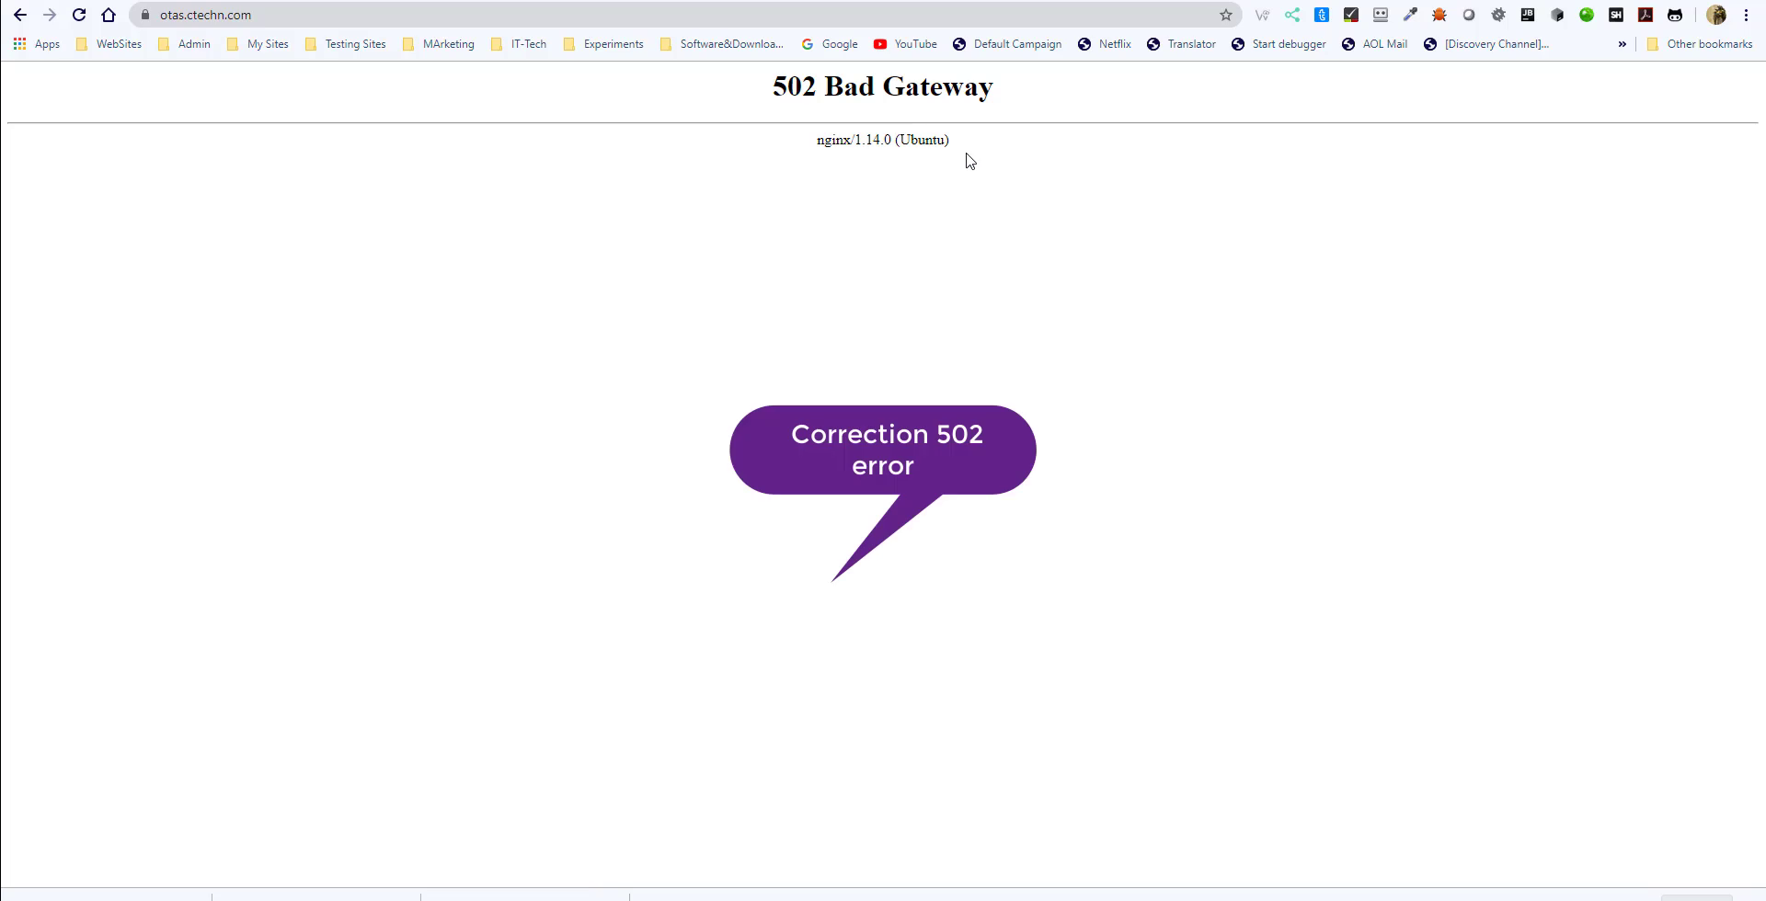
drag(966, 158, 777, 88)
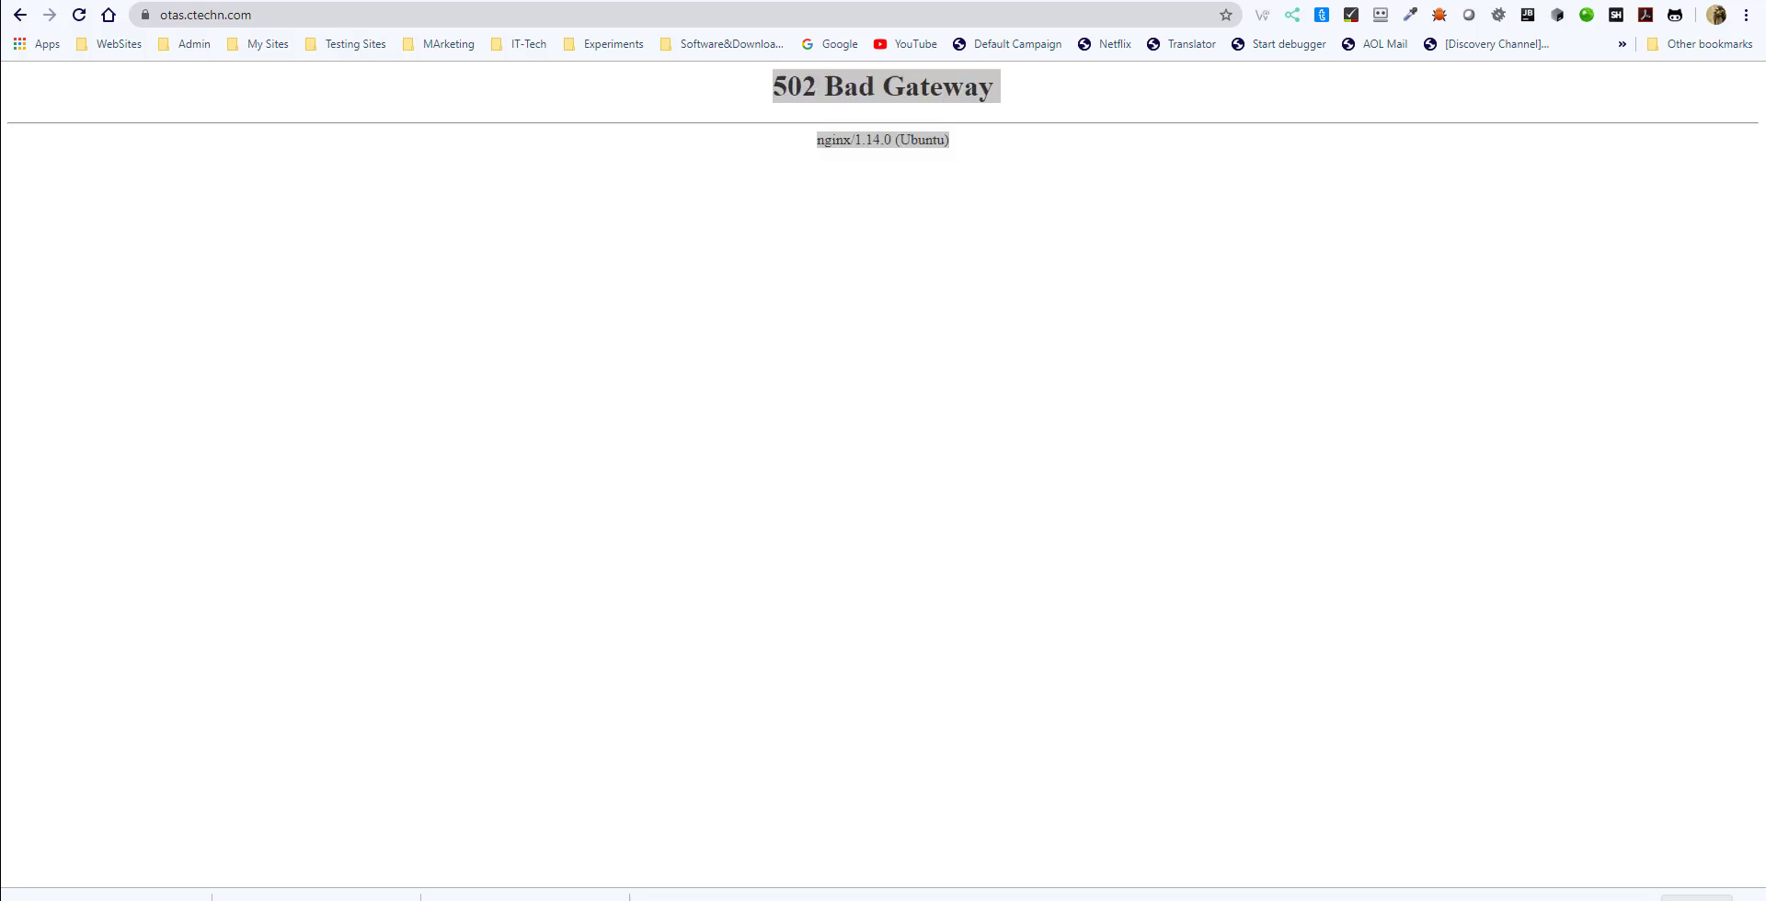
mouse_move(1003, 894)
click(1178, 869)
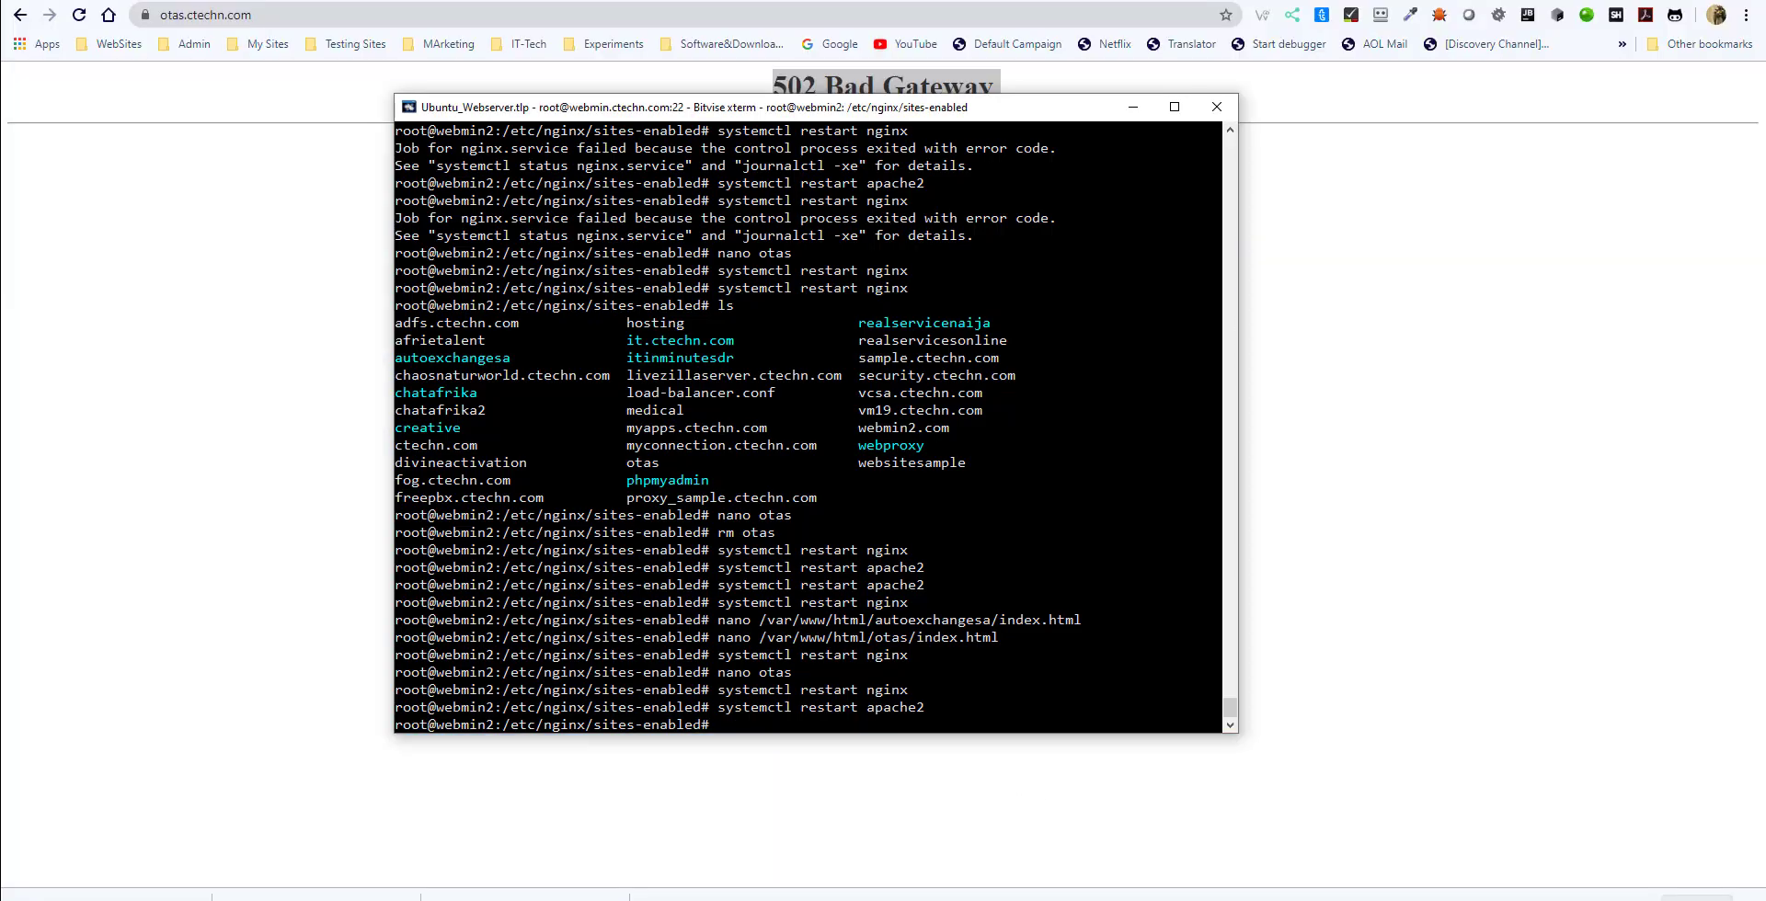
text(certbot --nginx)
key(Return)
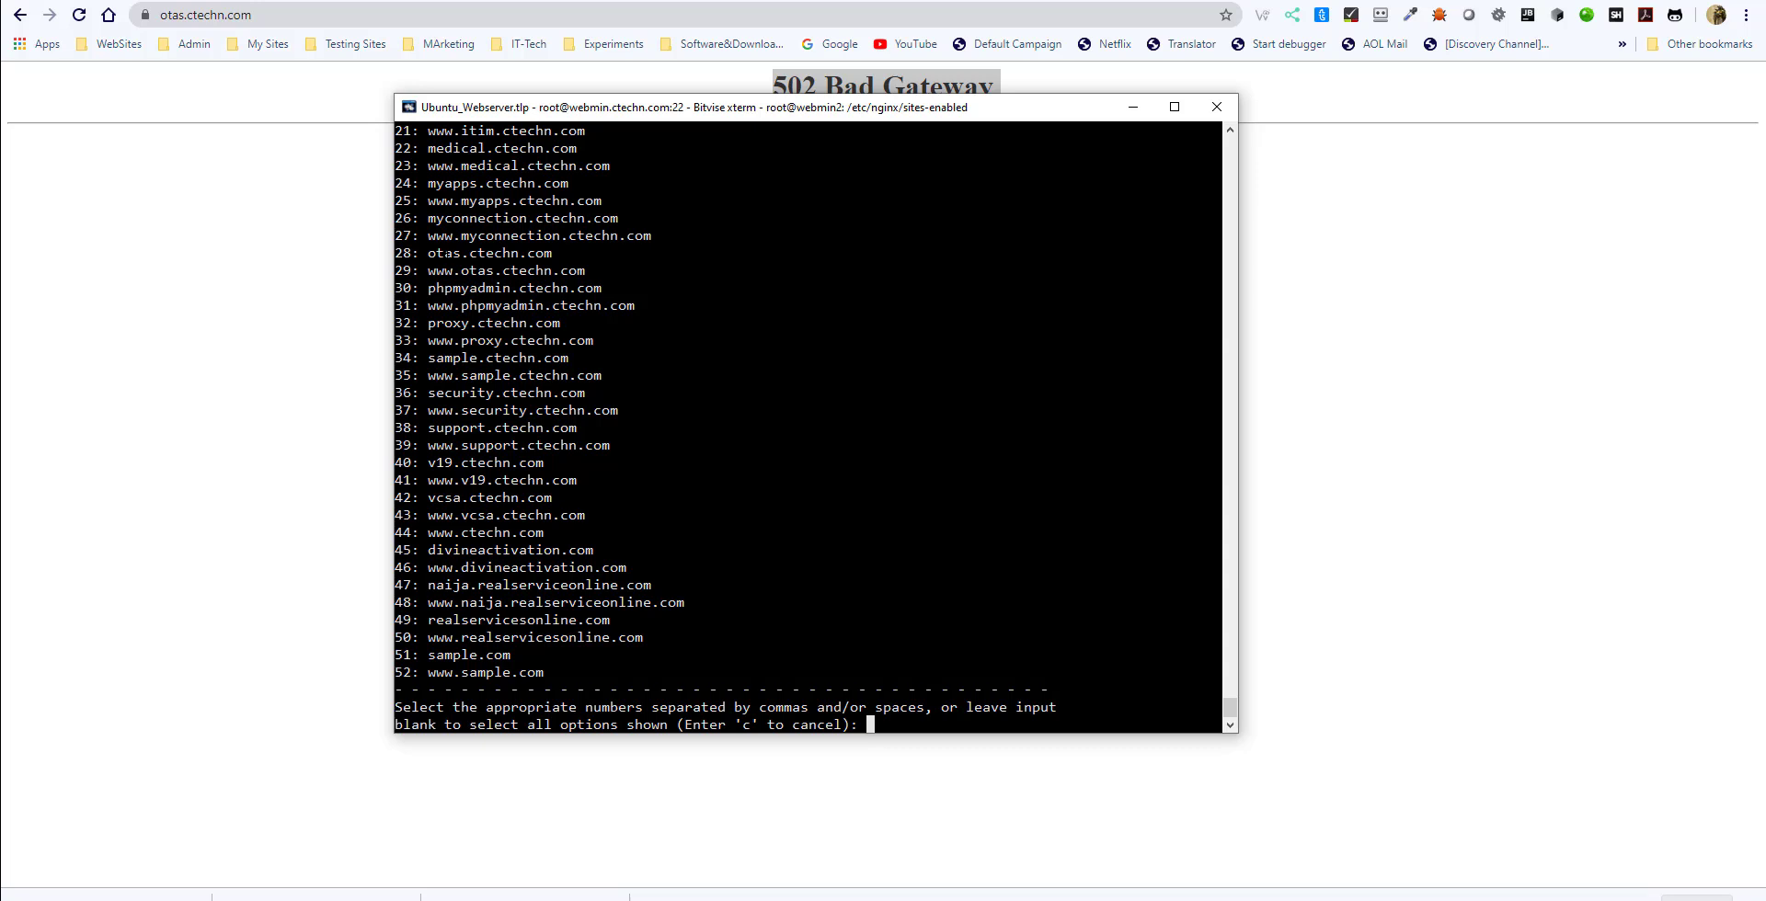
text(29)
key(Return)
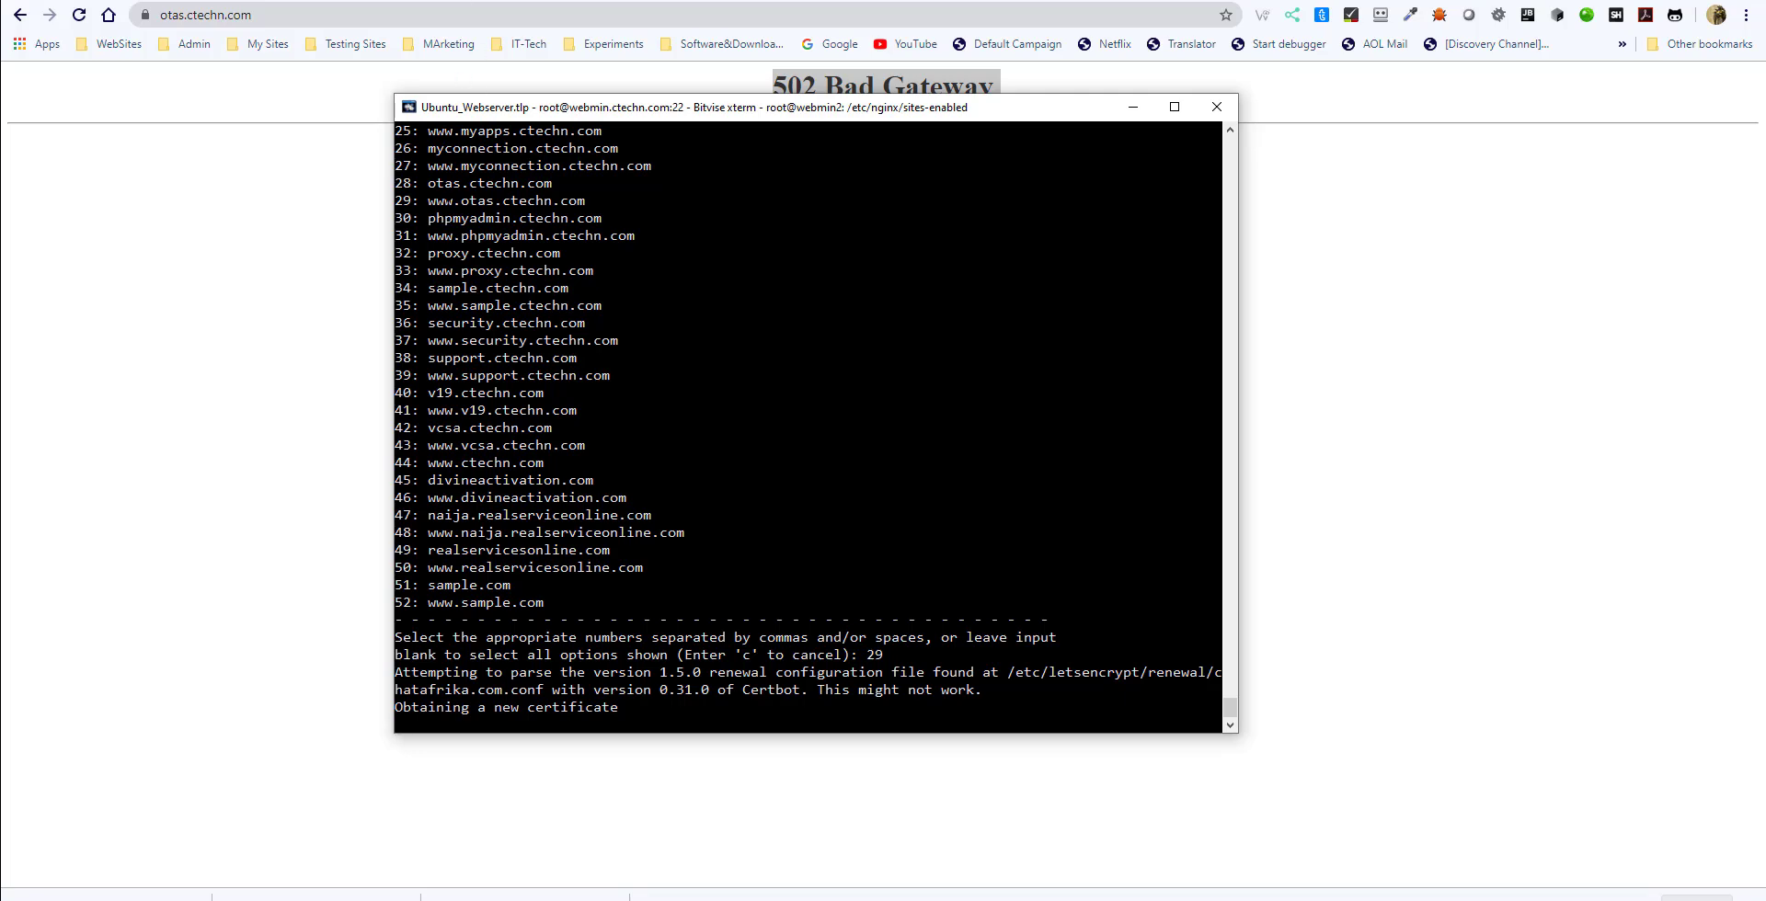
drag(461, 200, 411, 201)
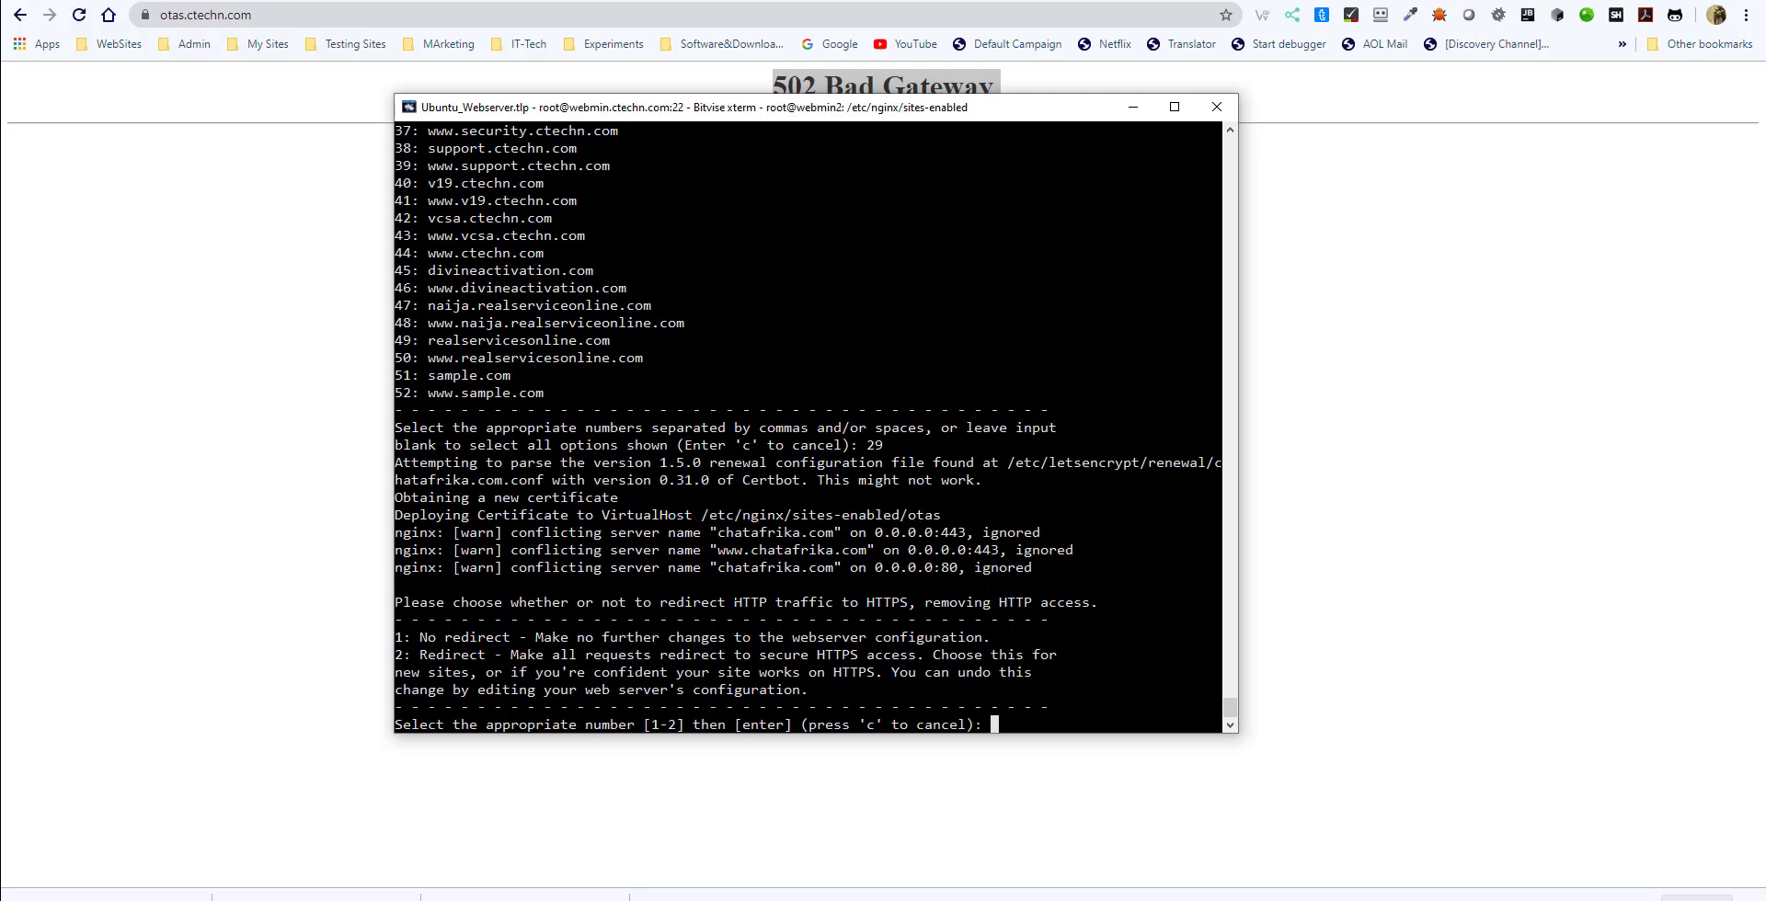
text(2)
key(Return)
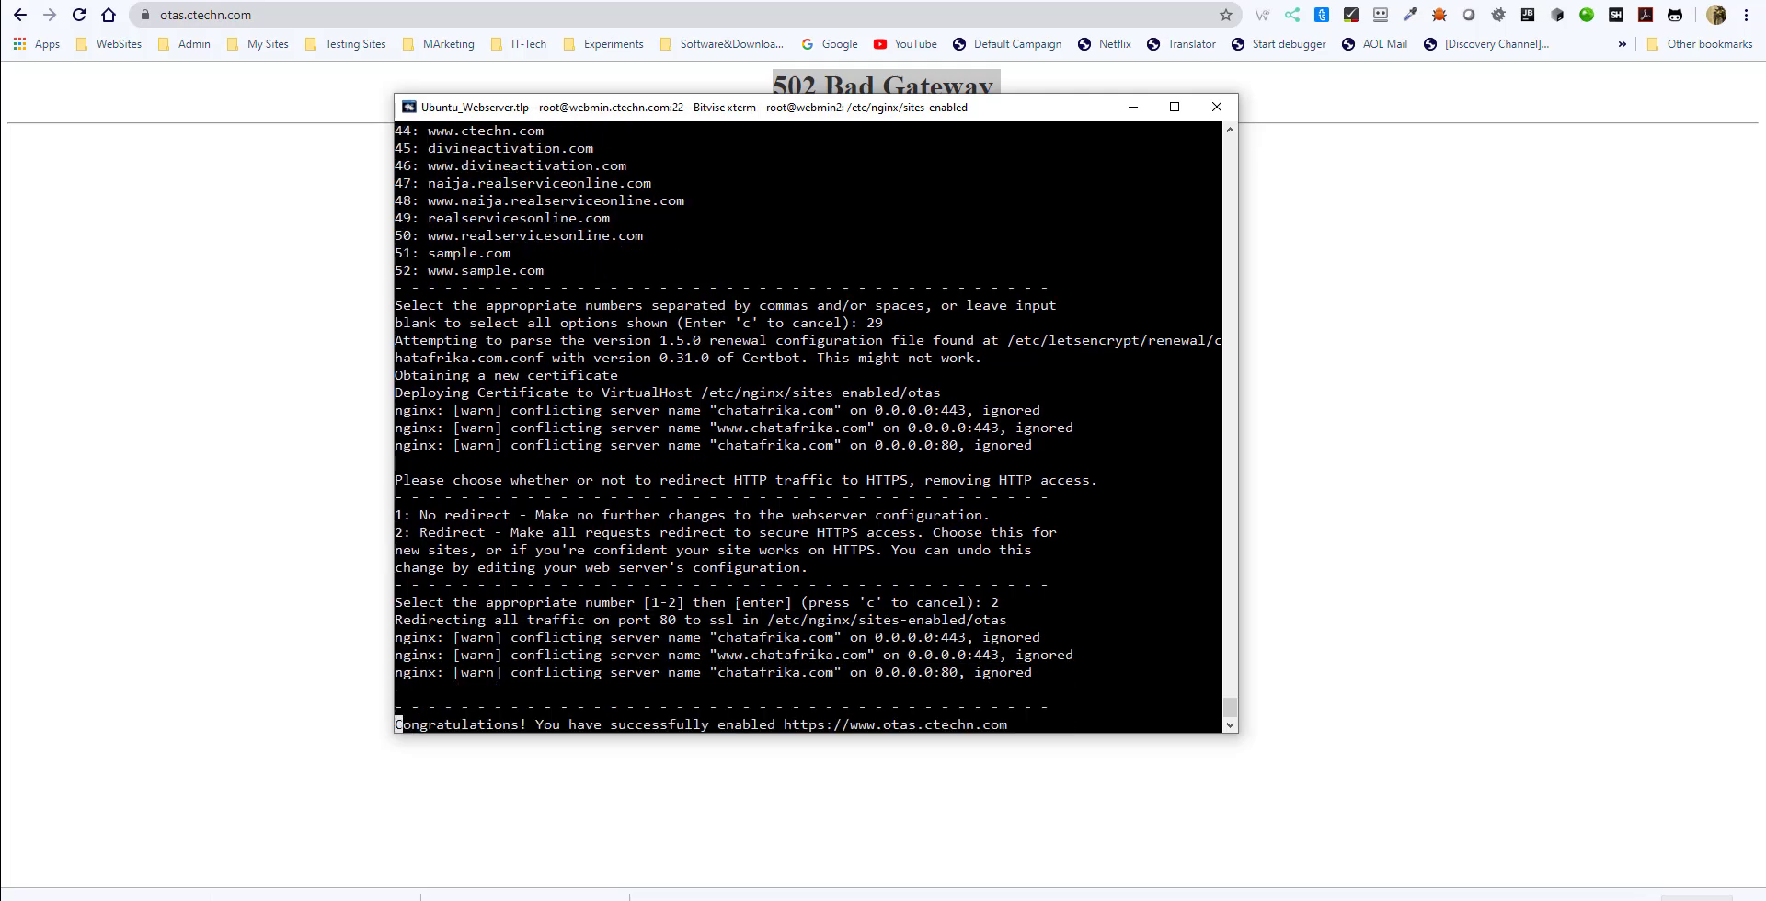
- Rerun certbot --nginx, request a certificate for otas.ctechn.com with option 28, and choose redirect option 2
key(Up)
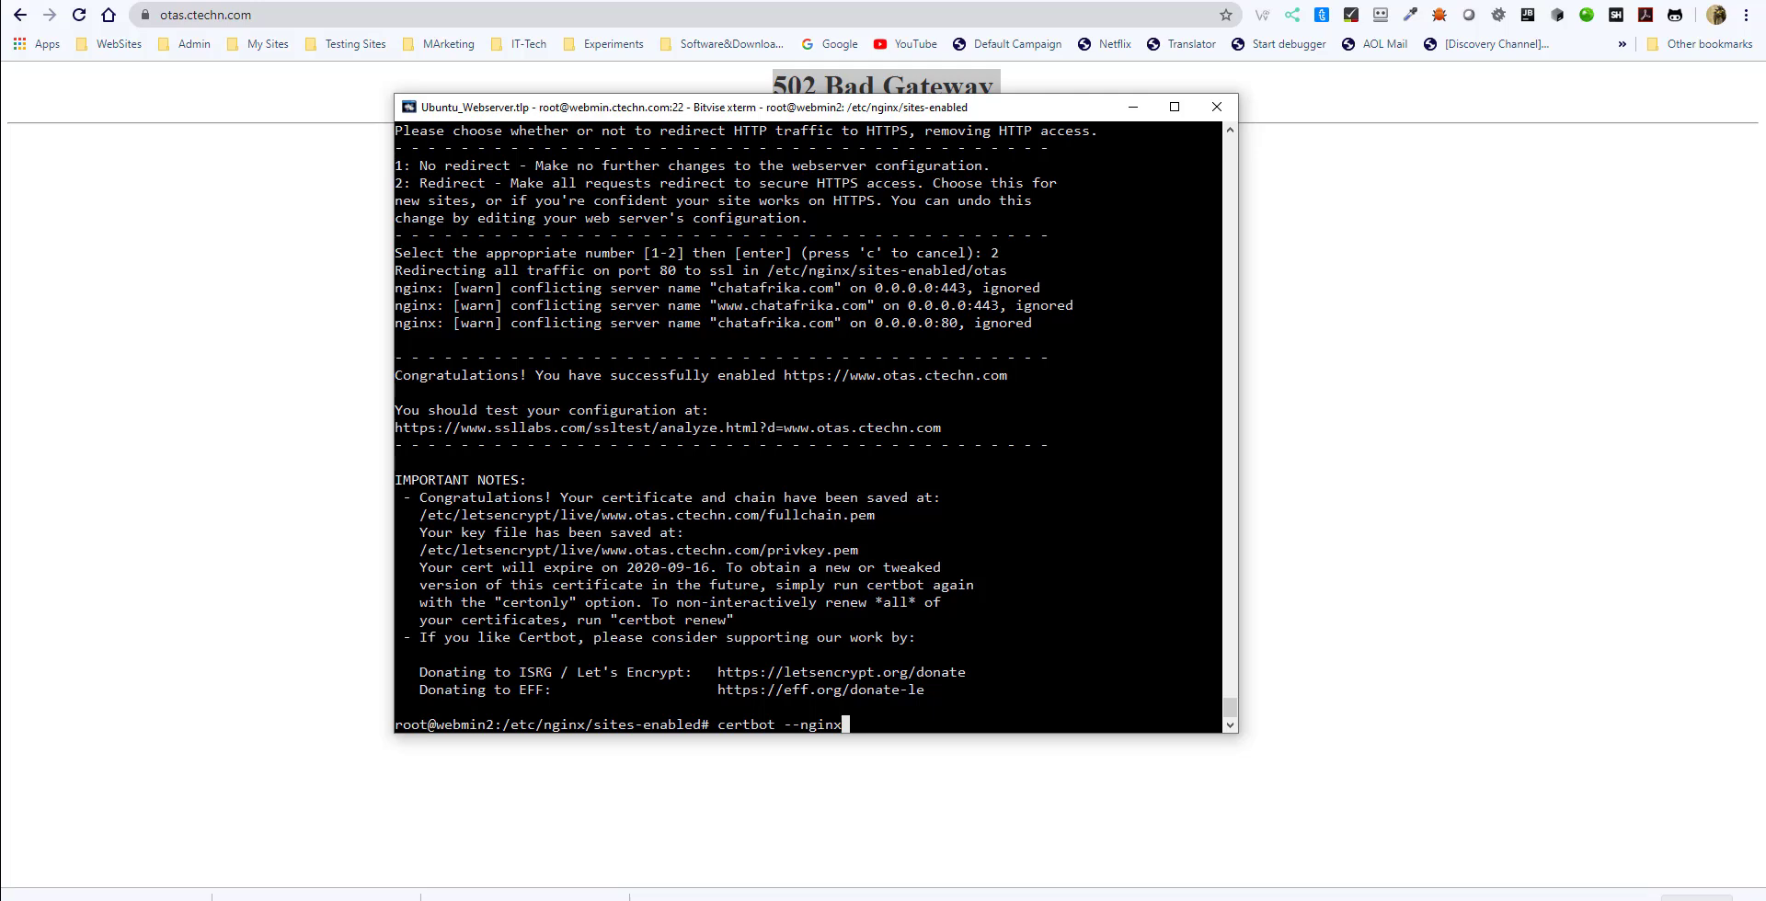
key(Return)
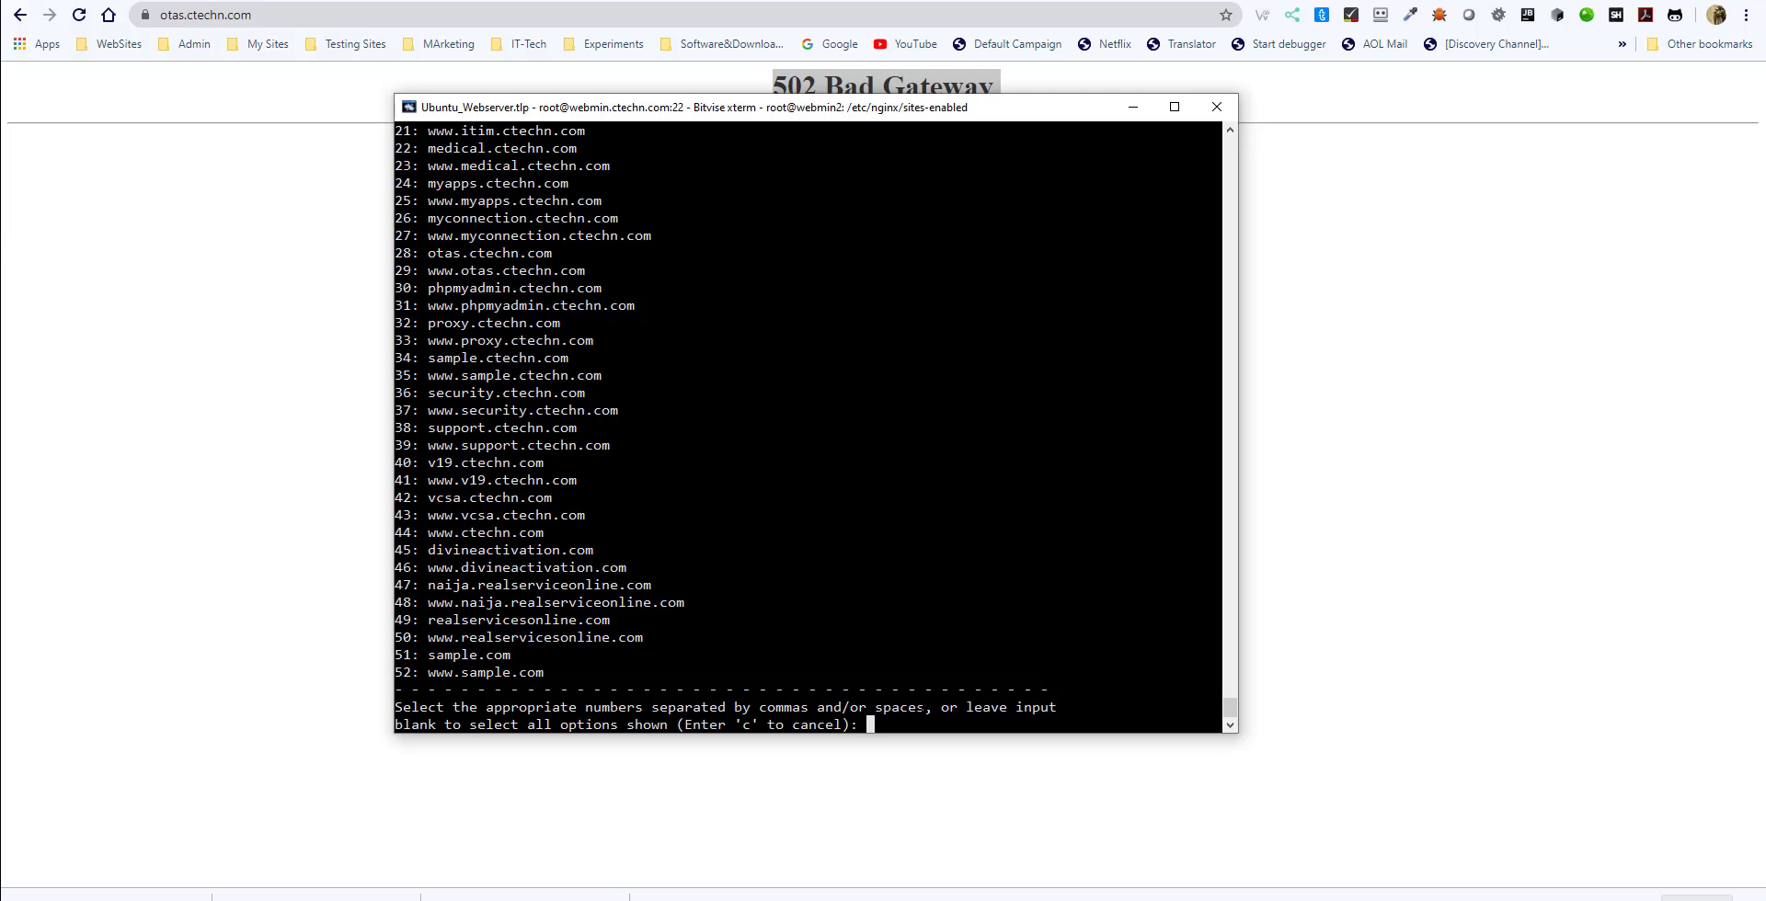
text(28)
key(Return)
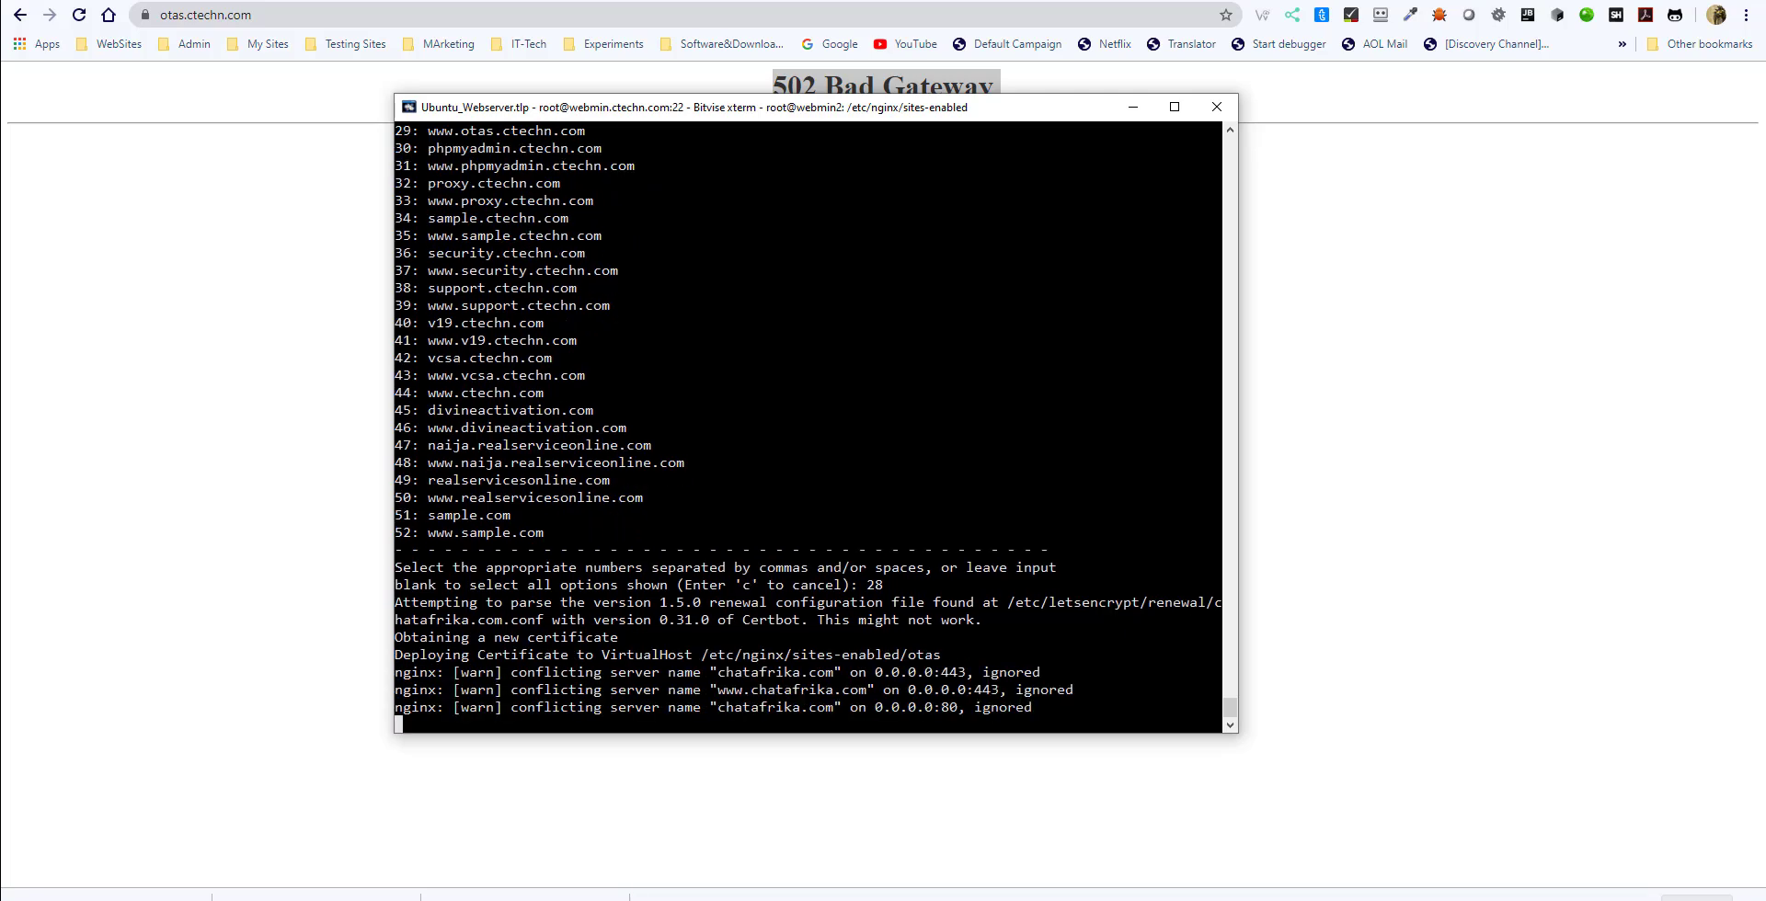
text(2)
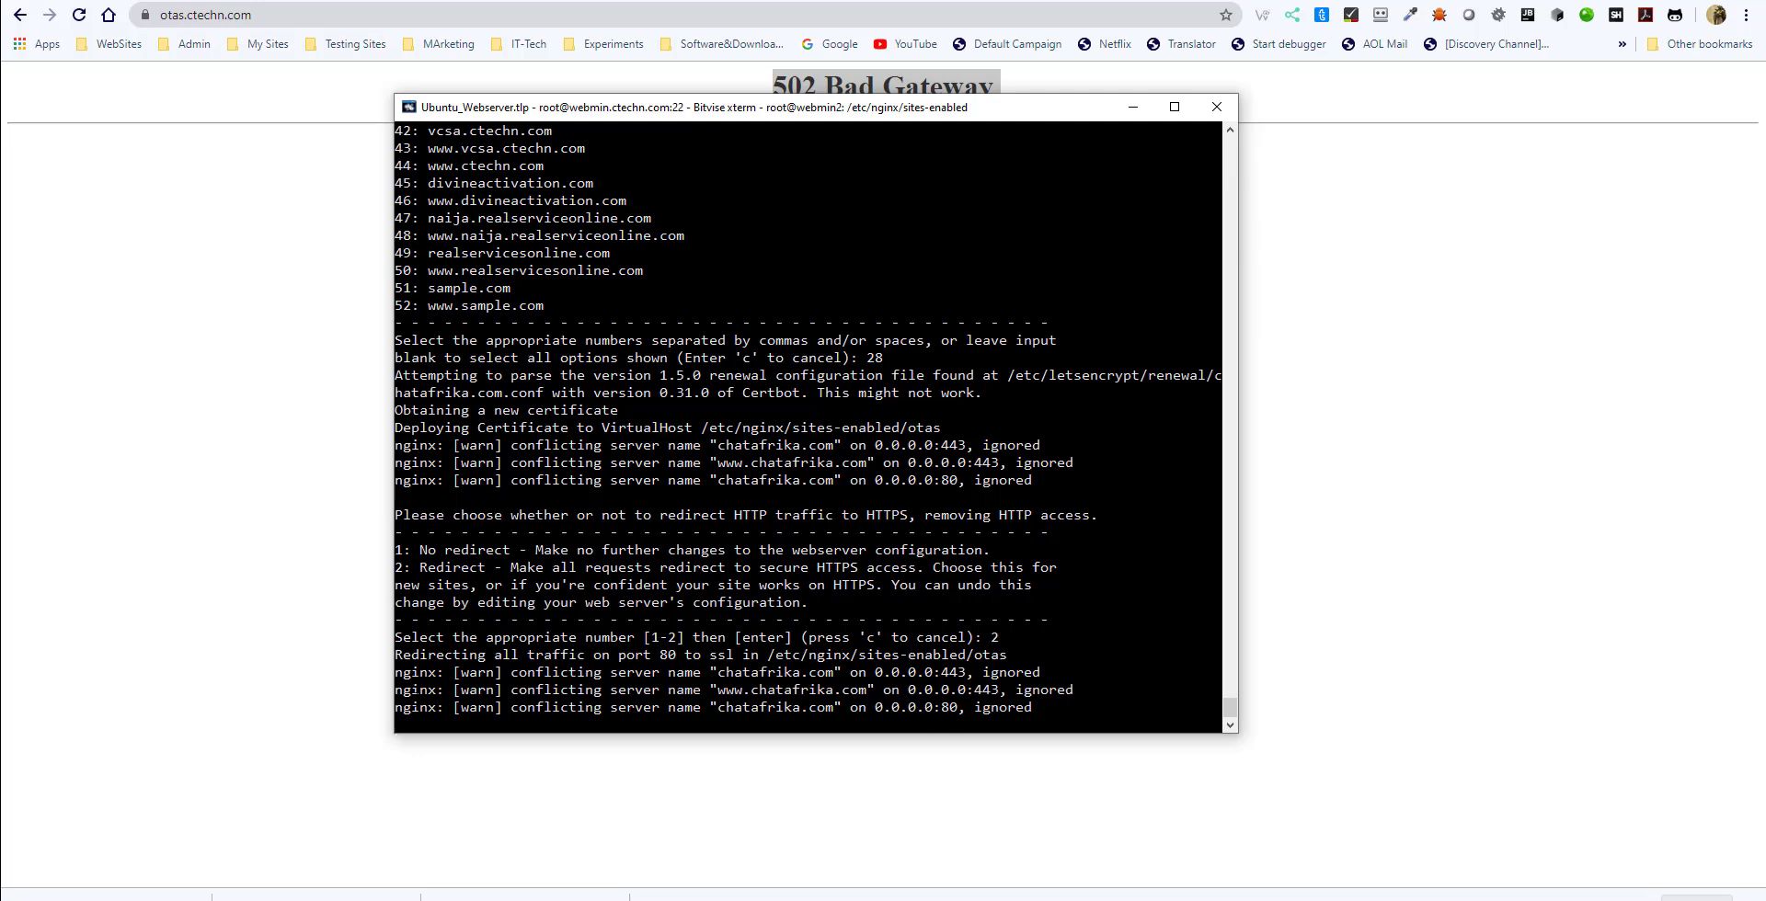
- Switch to the browser, reload otas.ctechn.com, and compare the migrated home page with the original otassupportedliving.com site
click(274, 625)
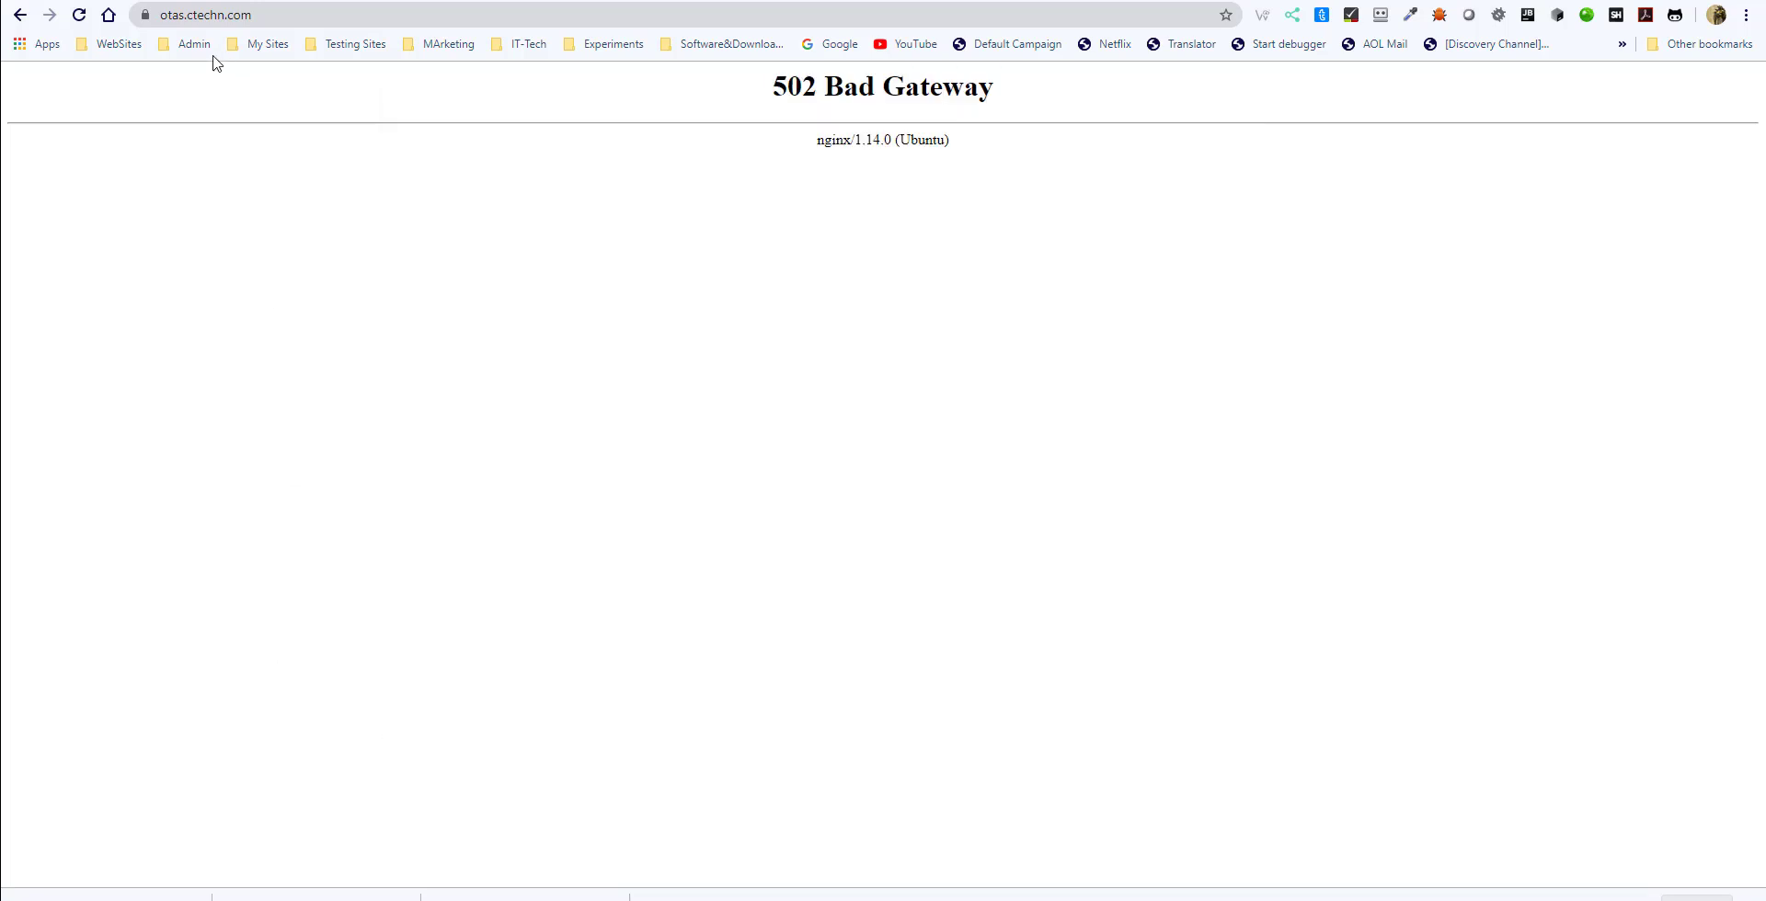
click(79, 15)
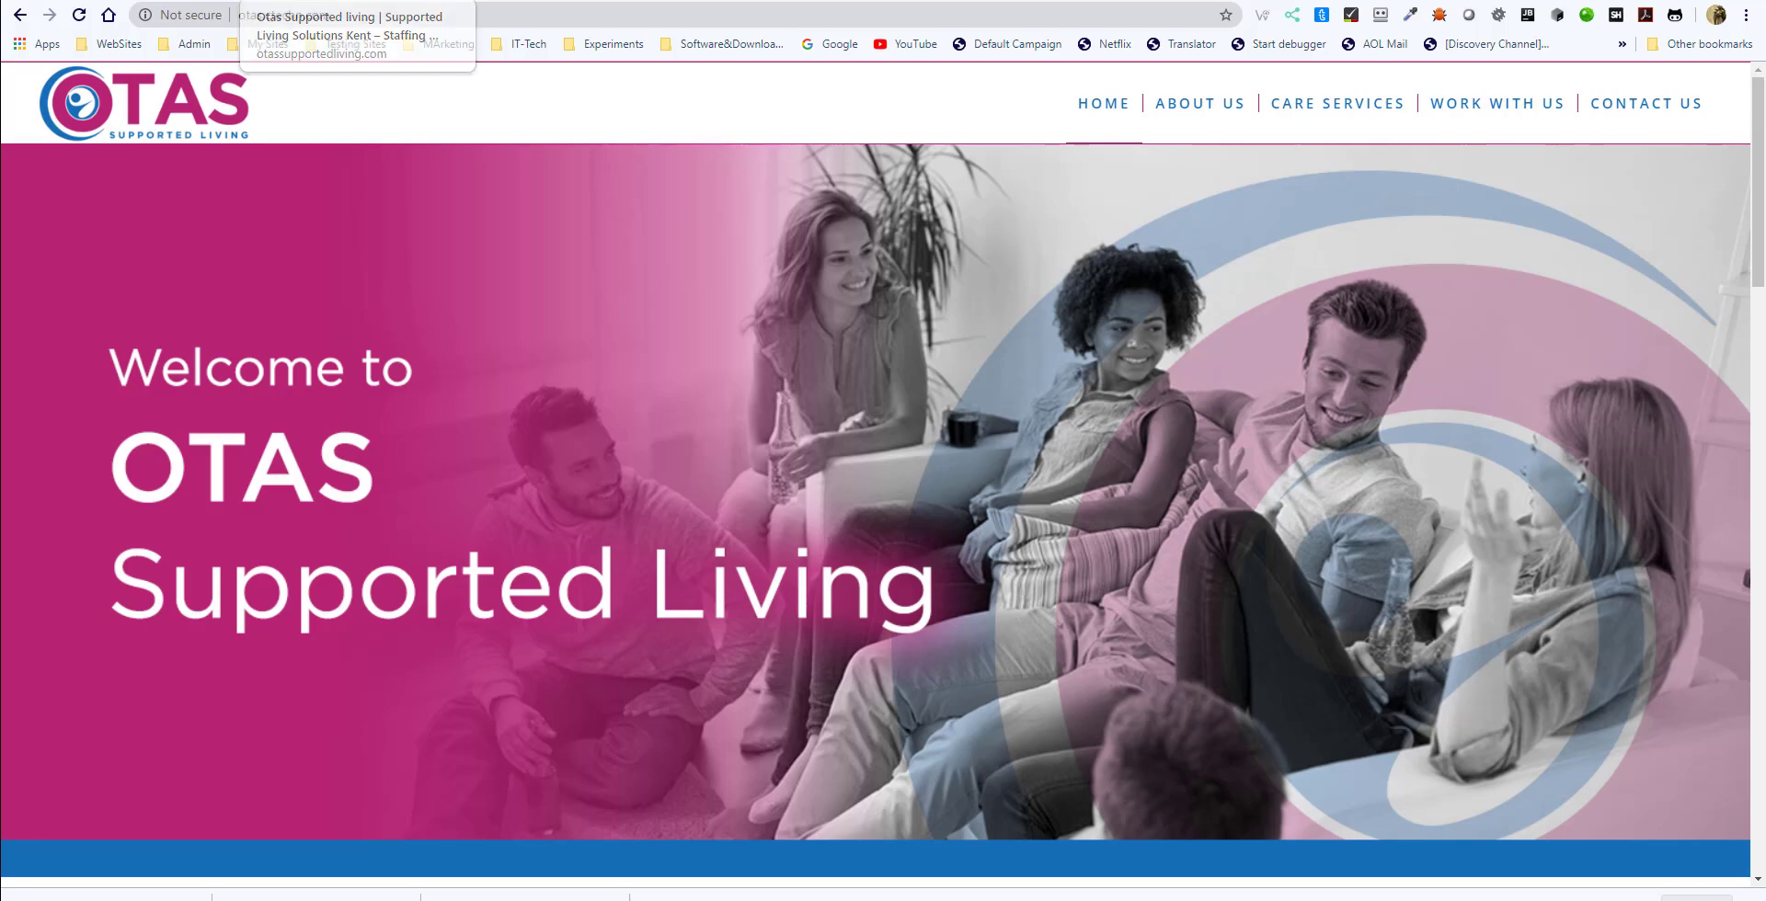
click(270, 0)
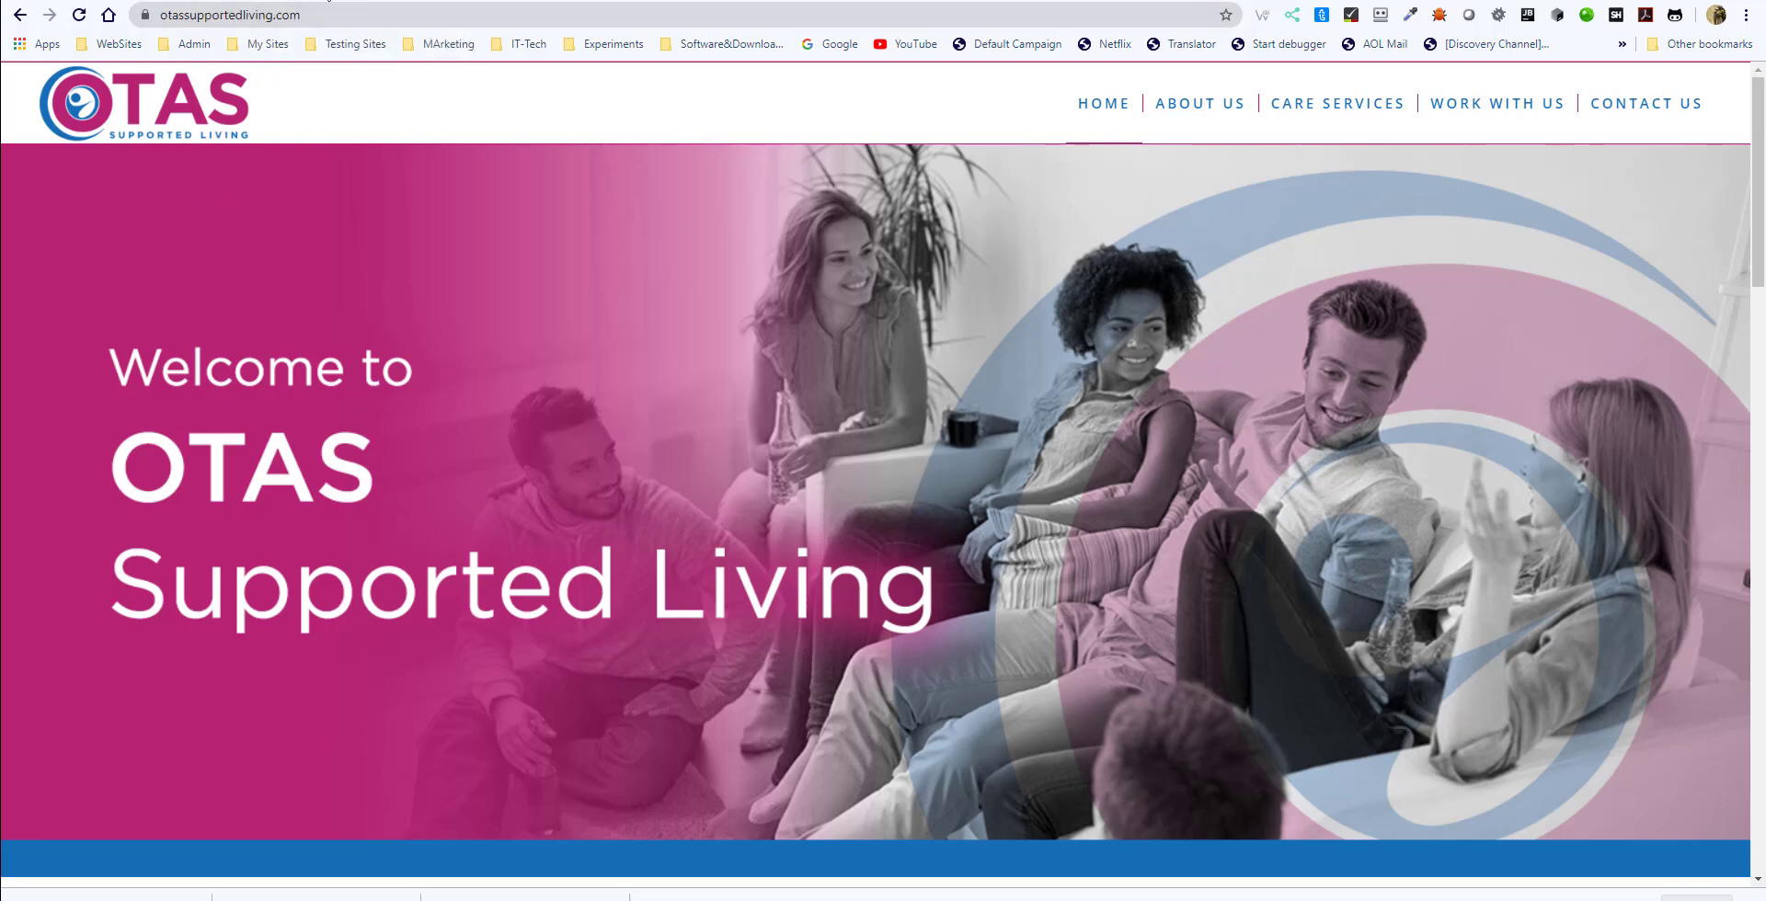
click(328, 0)
scroll(724, 421, down, 15)
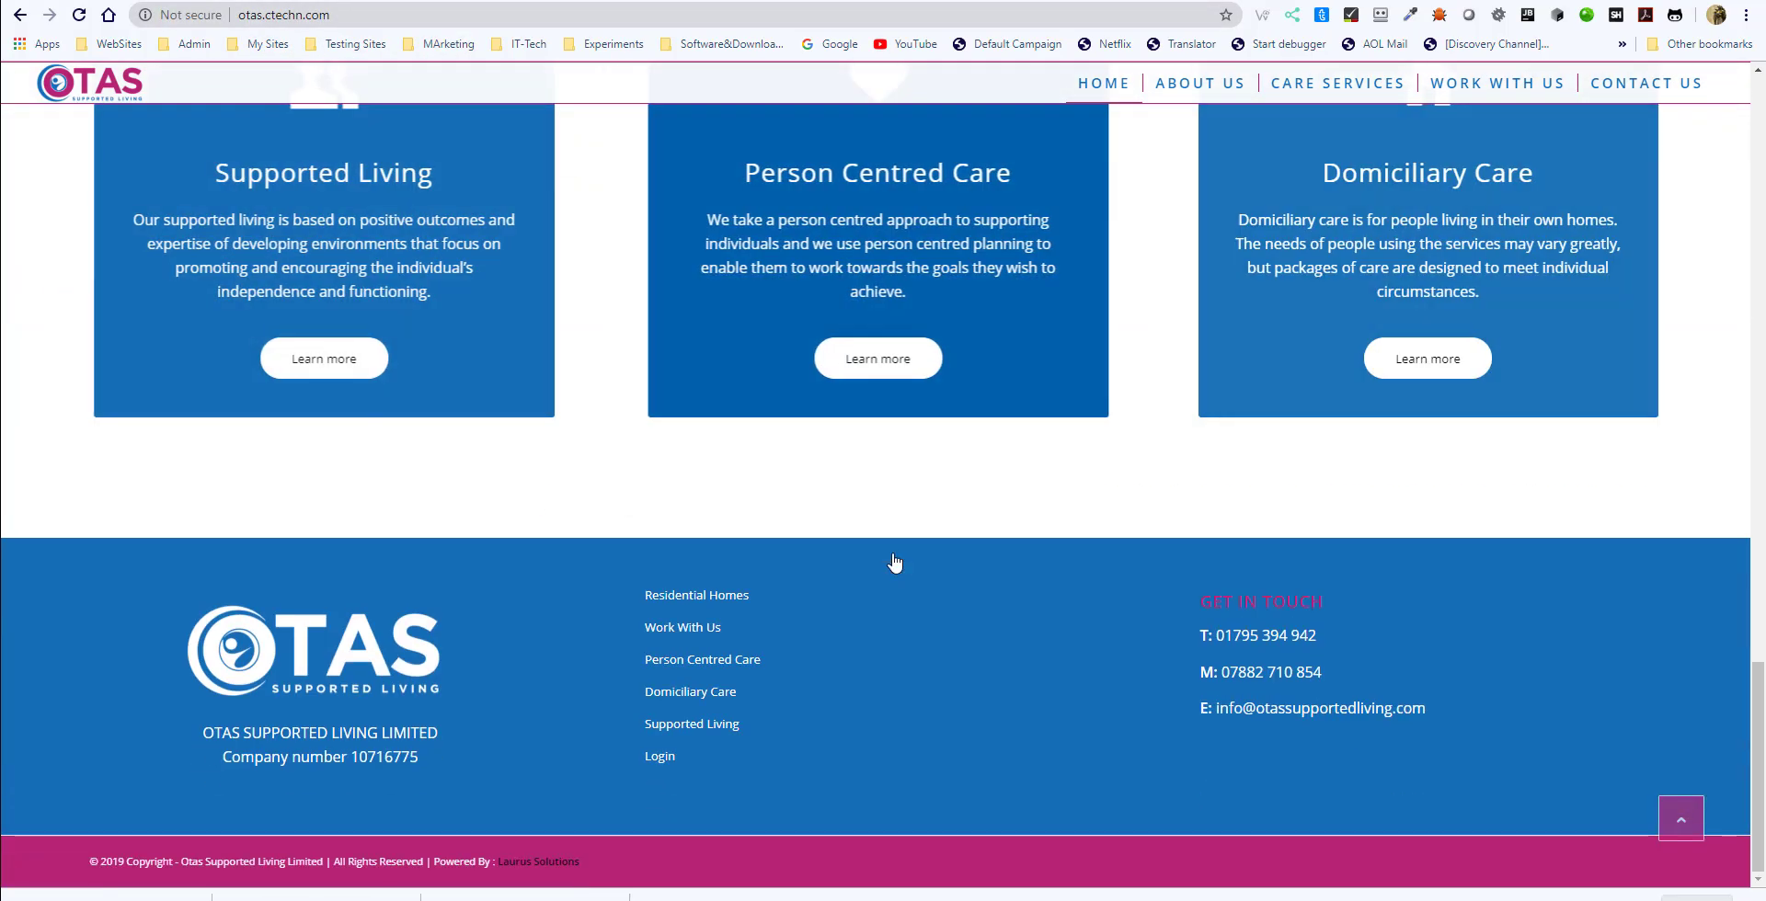
scroll(892, 555, up, 15)
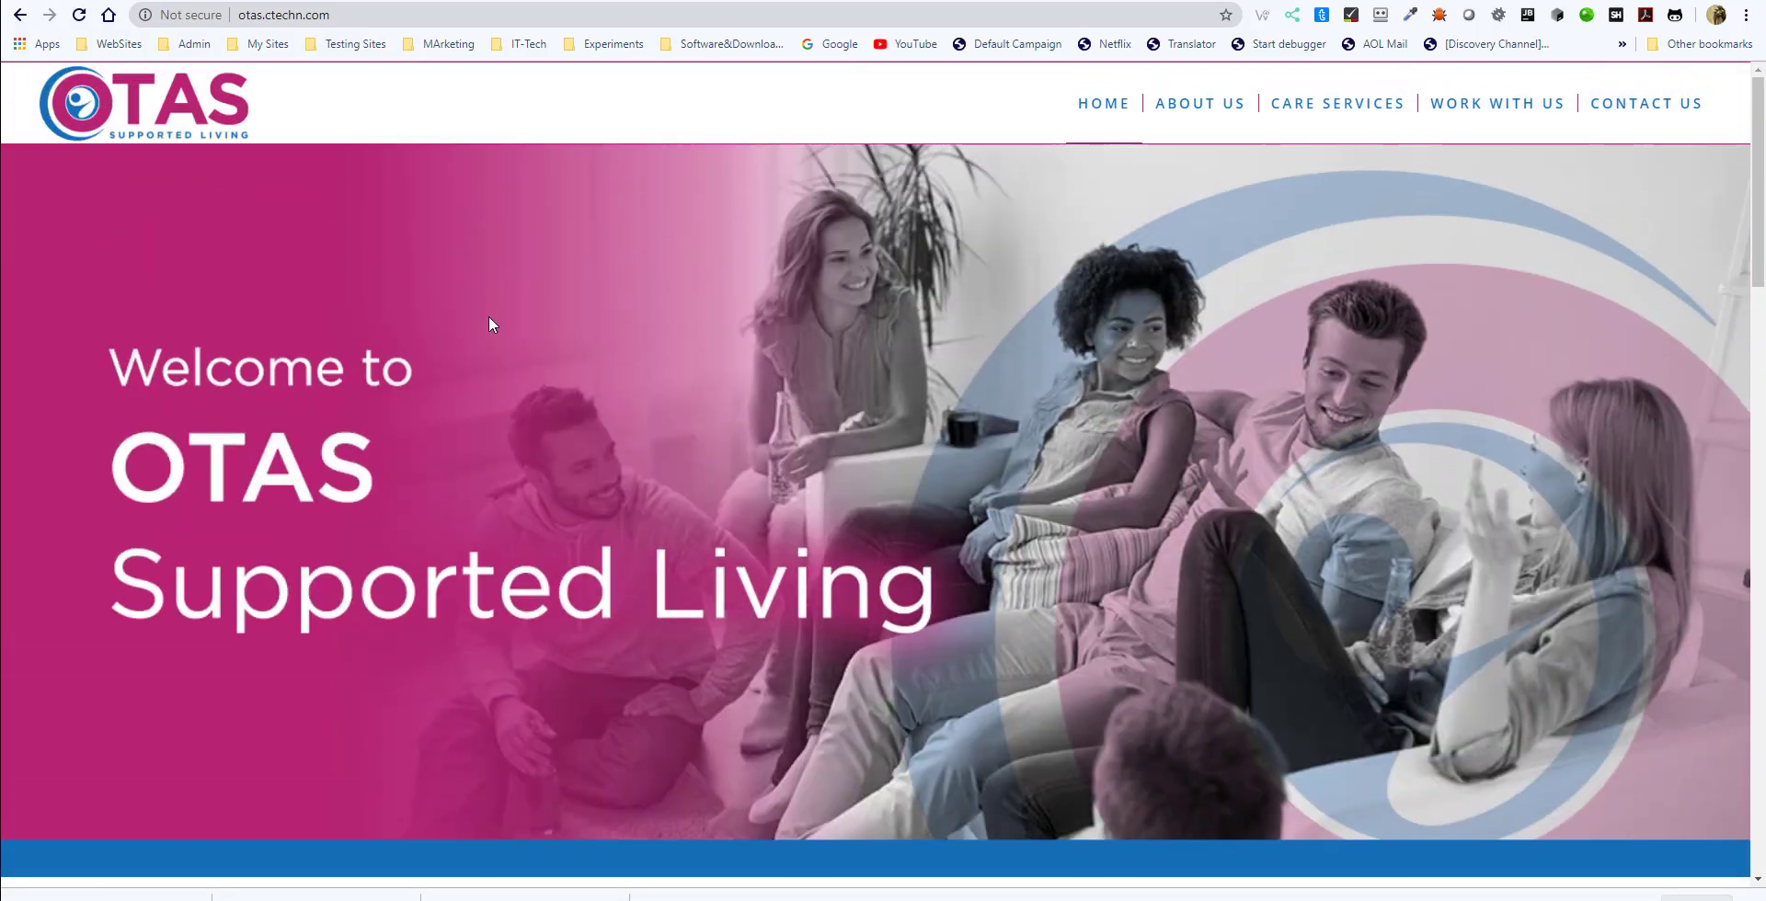
click(261, 0)
click(275, 0)
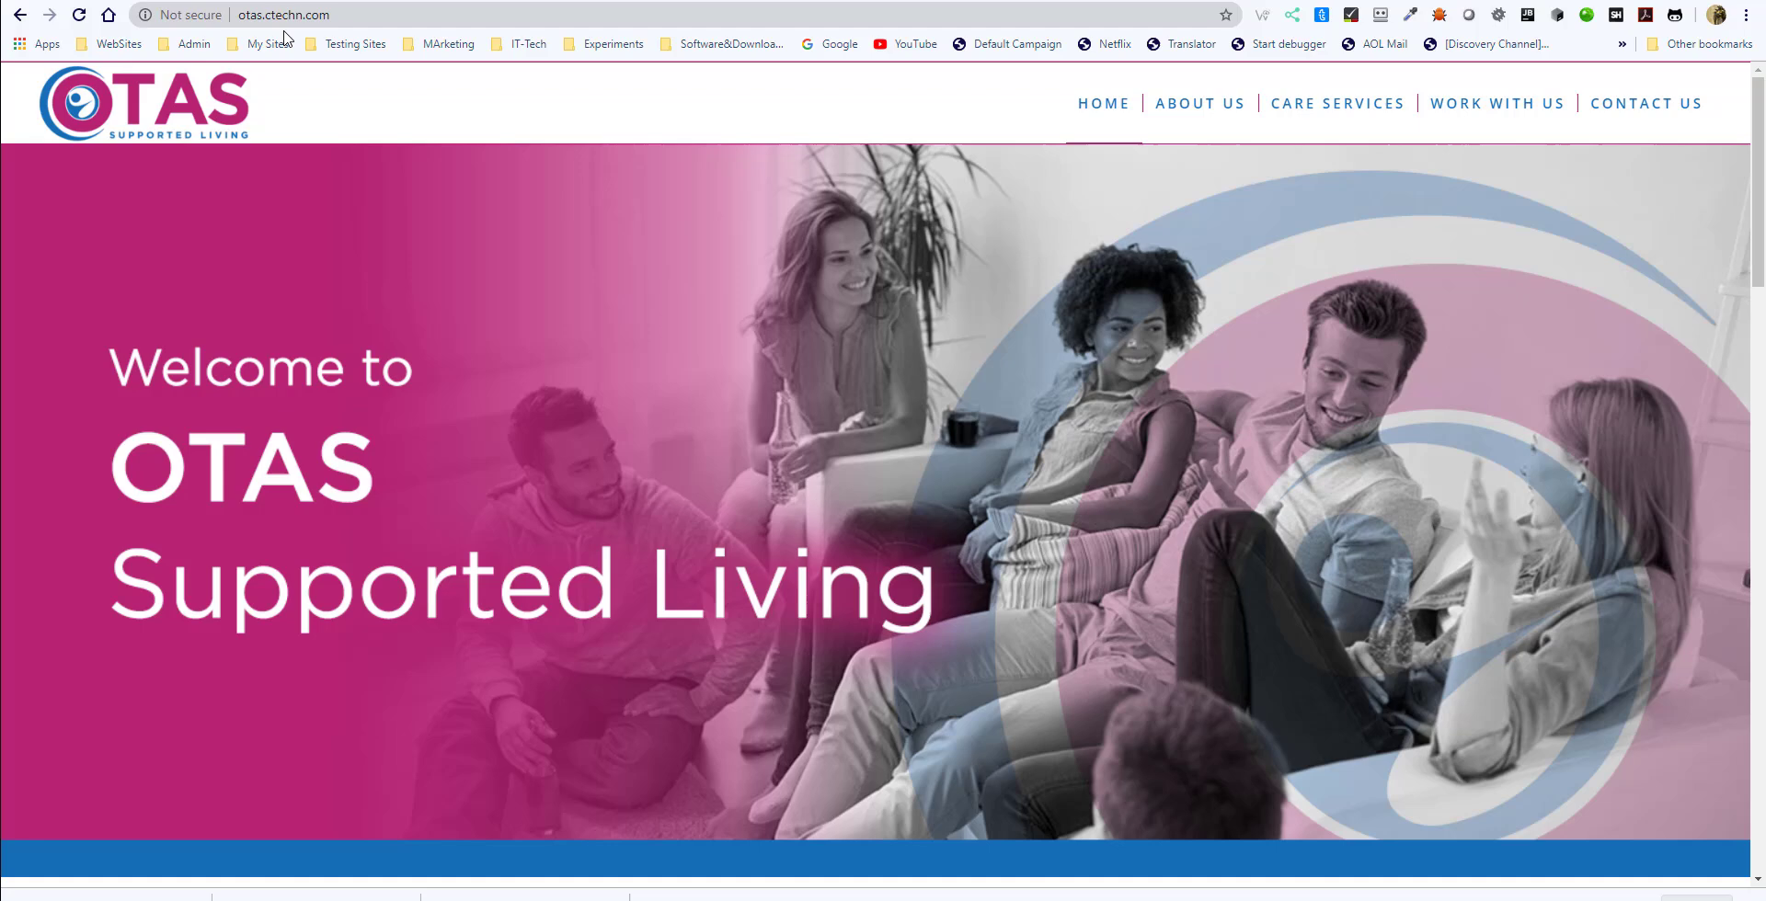
- Check the connection security information for otas.ctechn.com and review its certificate details, closing the certificate window each time
click(175, 24)
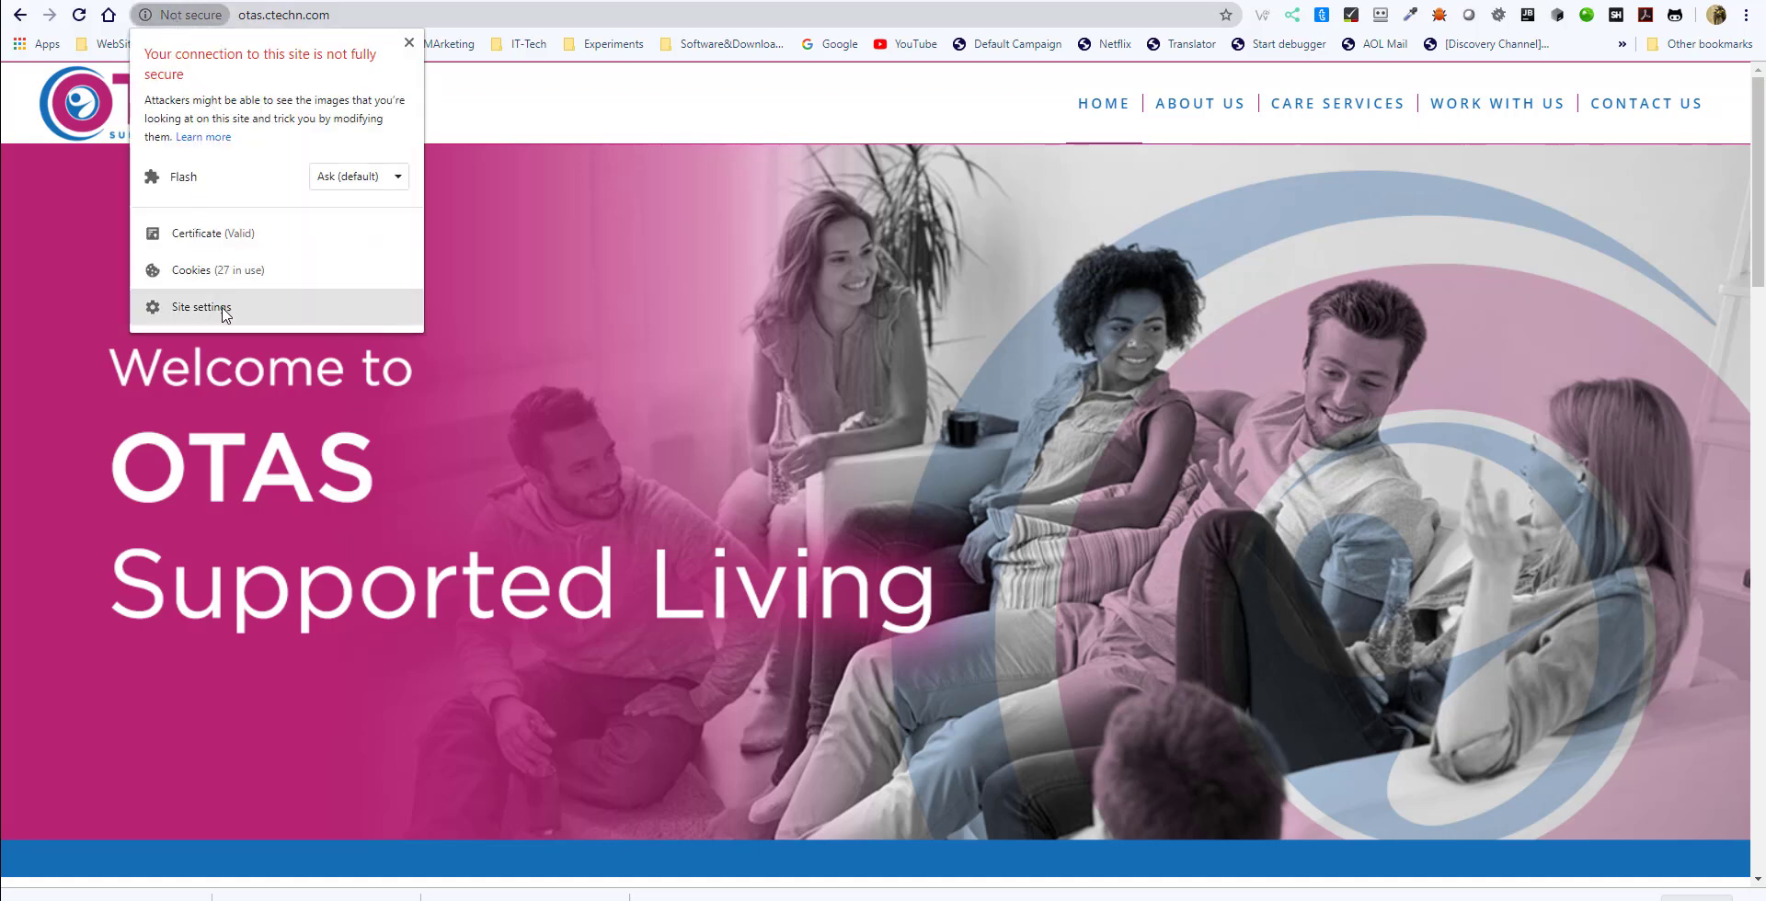
click(195, 236)
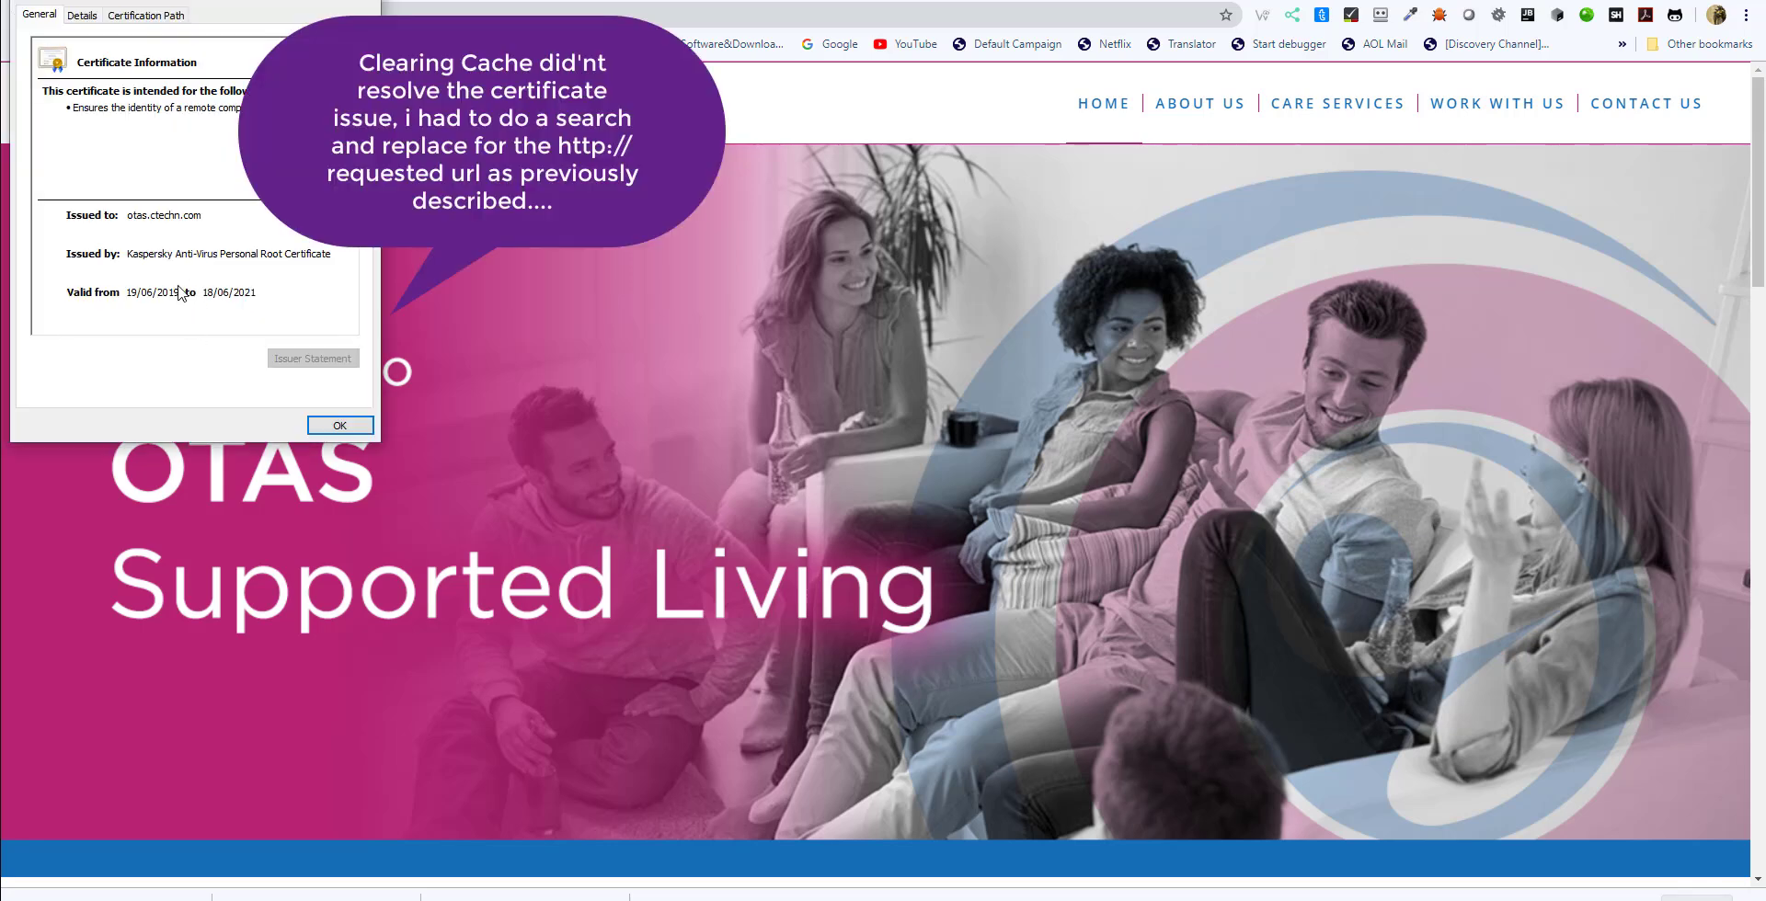
click(333, 426)
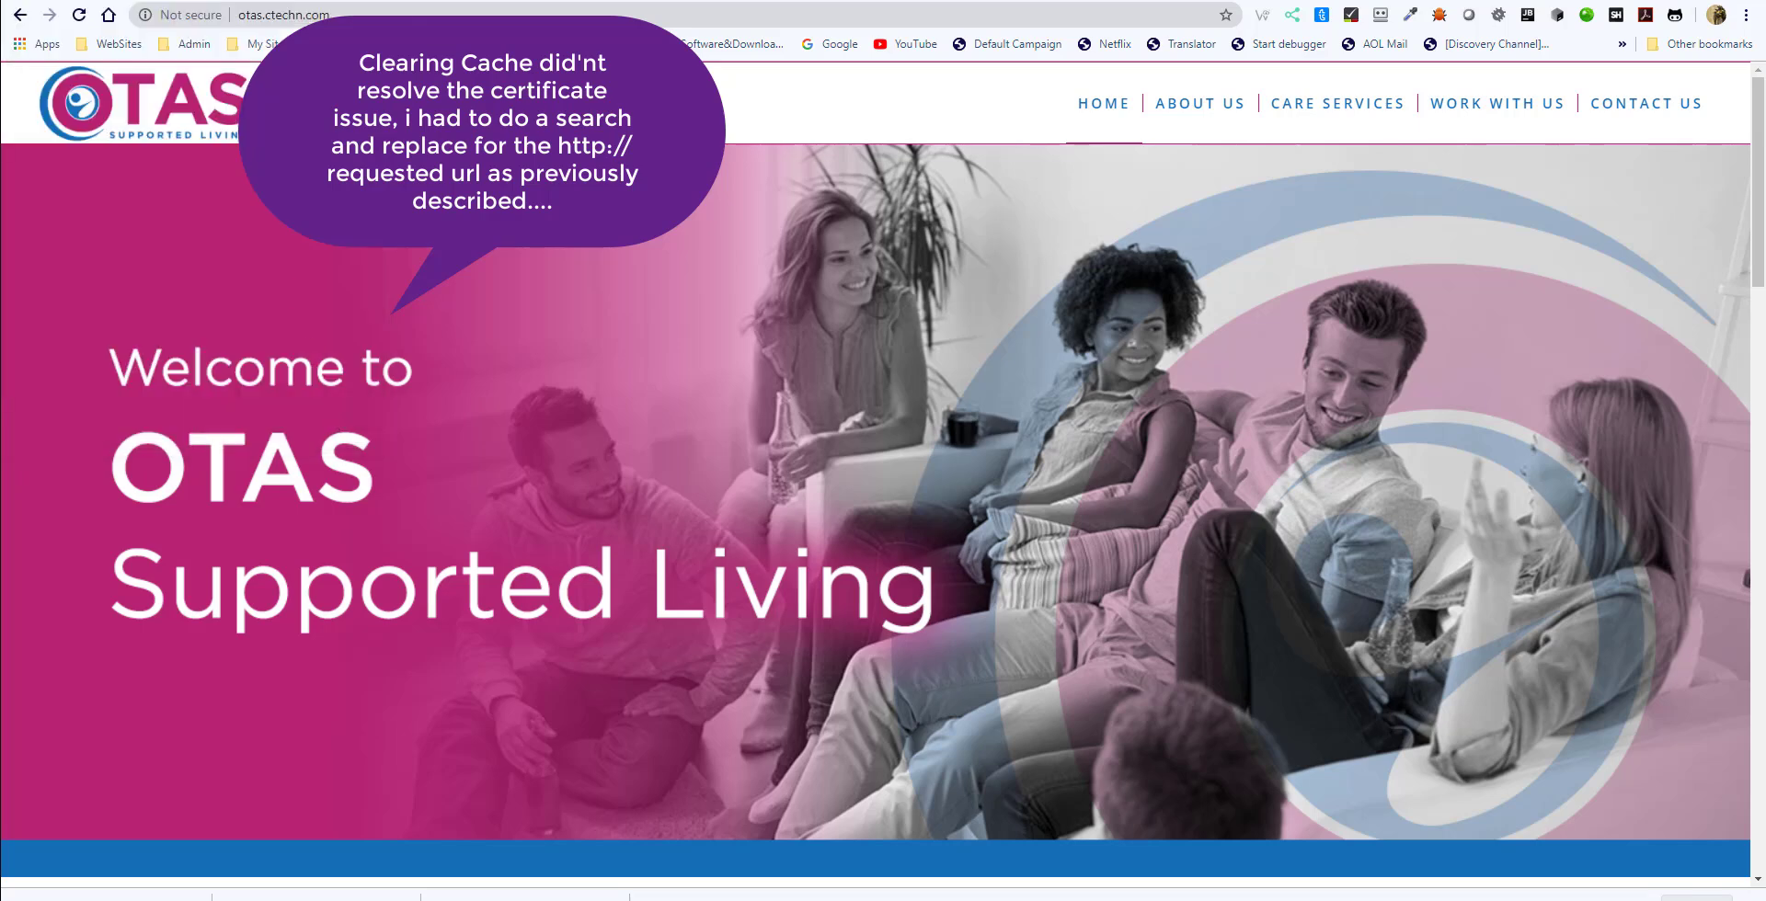
click(182, 15)
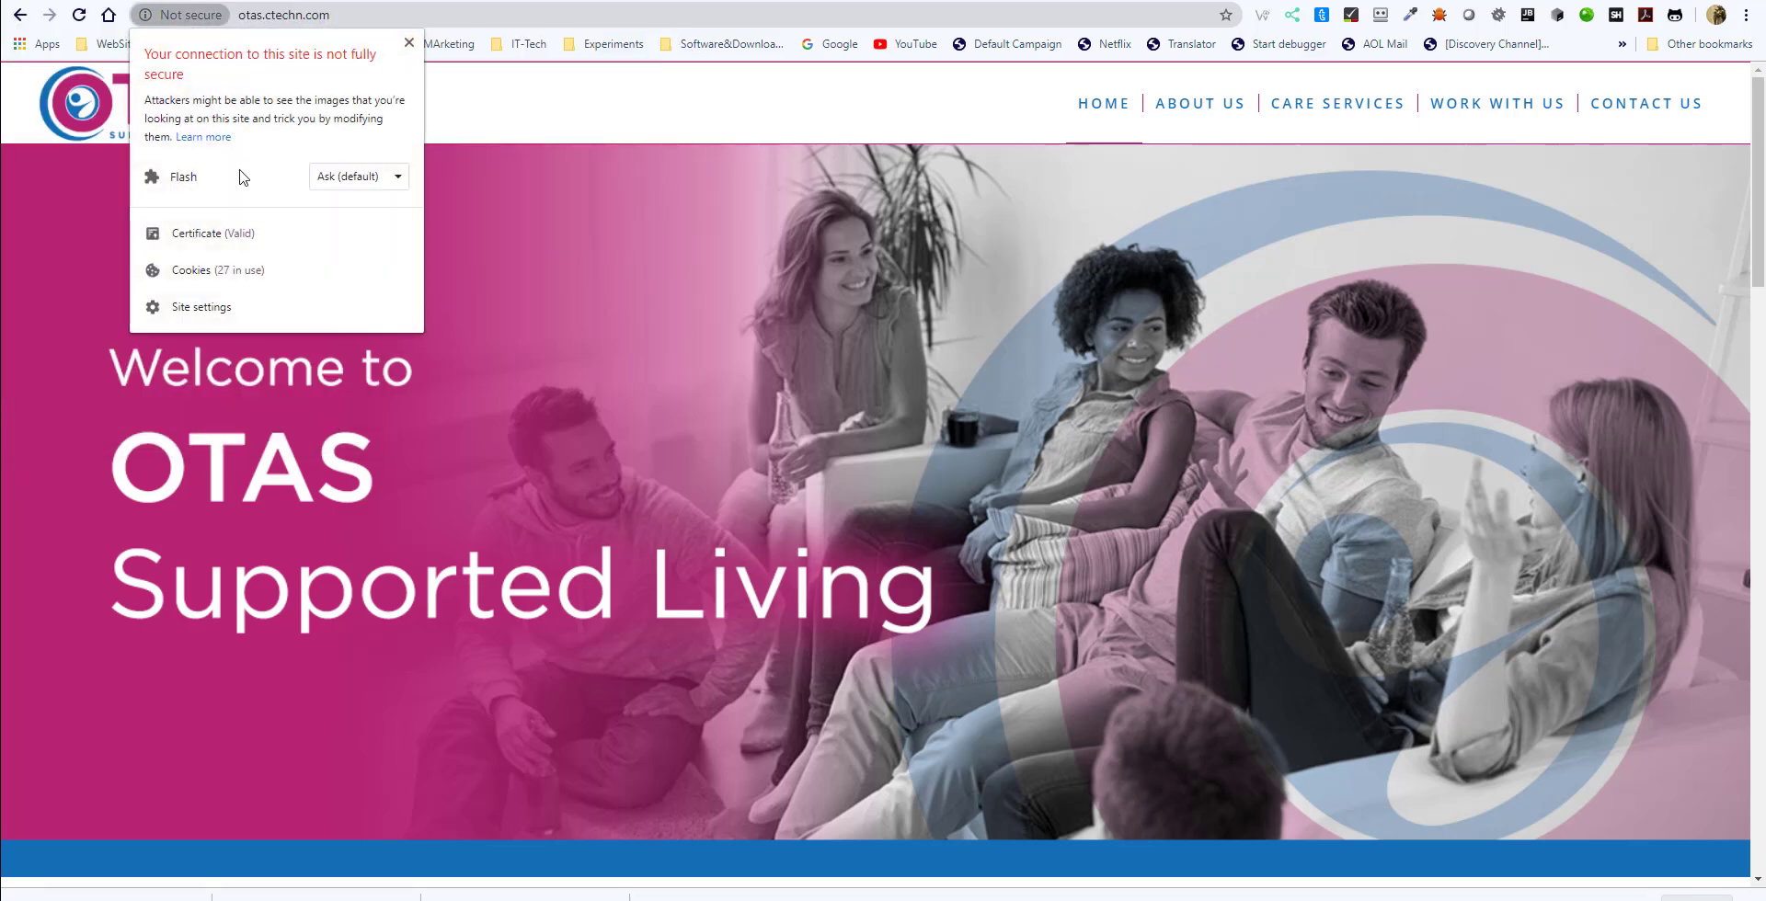
click(225, 236)
click(339, 425)
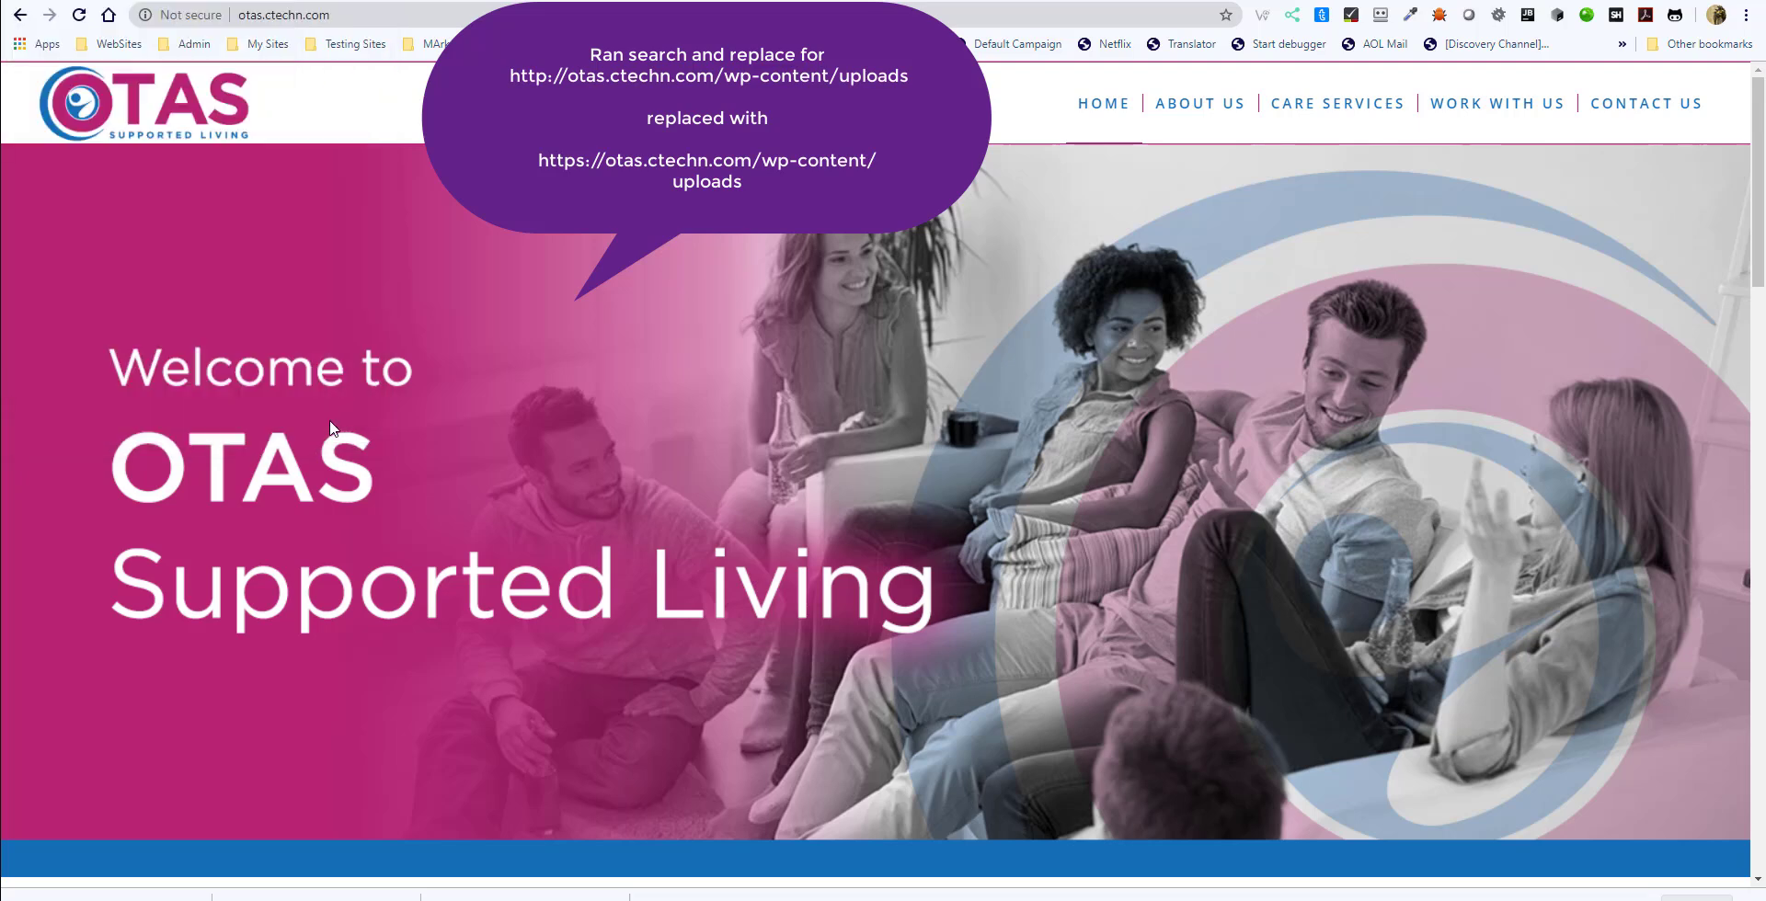